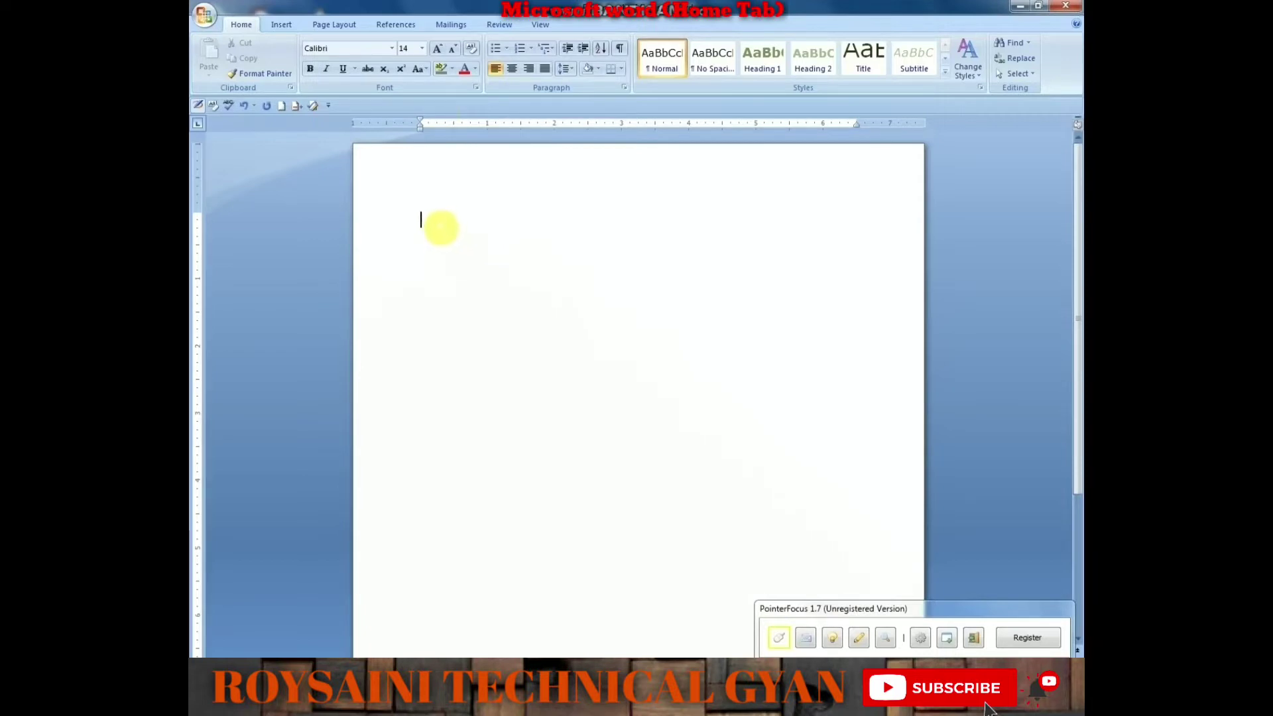
# Step: Enter =RAND() on the blank line to generate three paragraphs of sample text
pyautogui.write('=')
pyautogui.write('RAND')
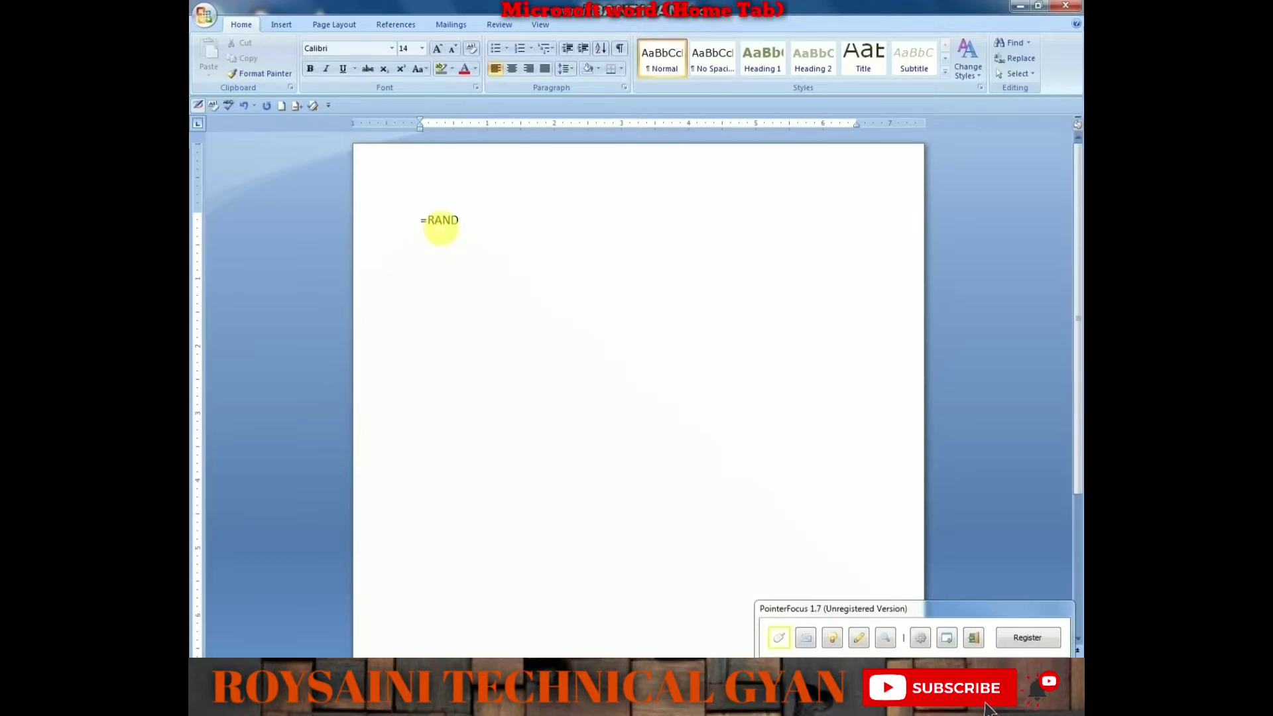
pyautogui.write('(')
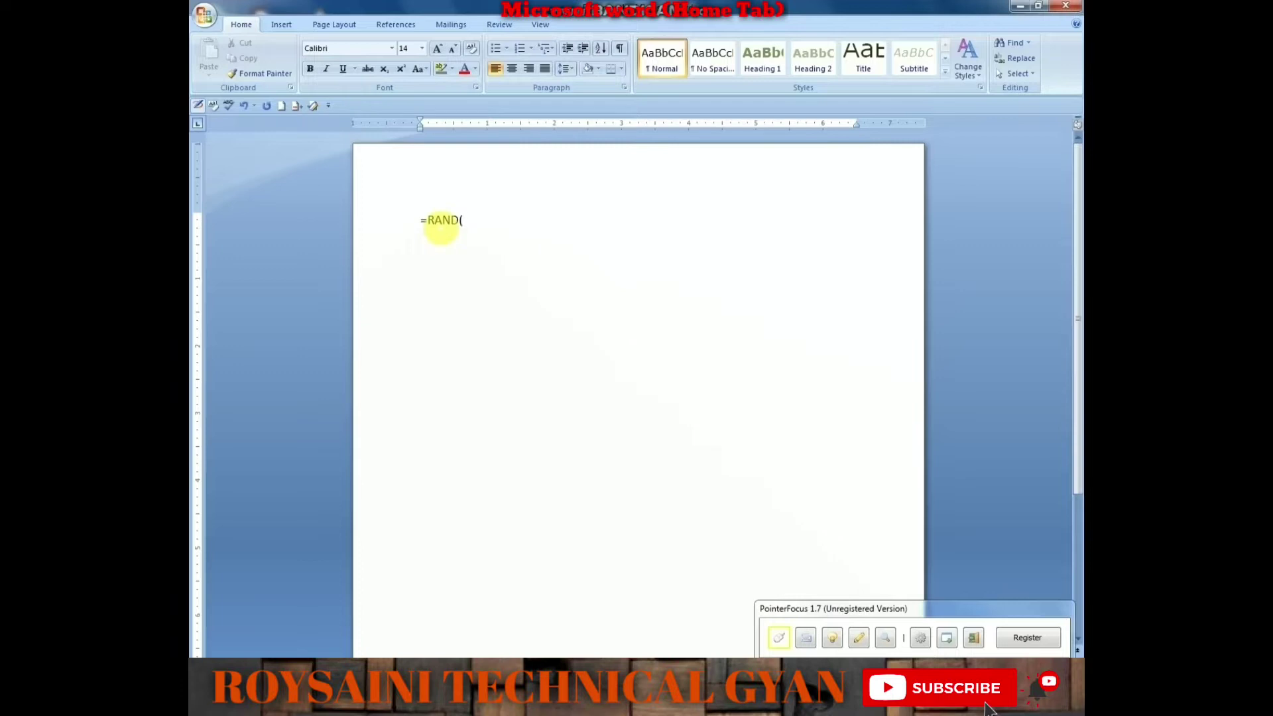
pyautogui.write(')')
pyautogui.press('Return')
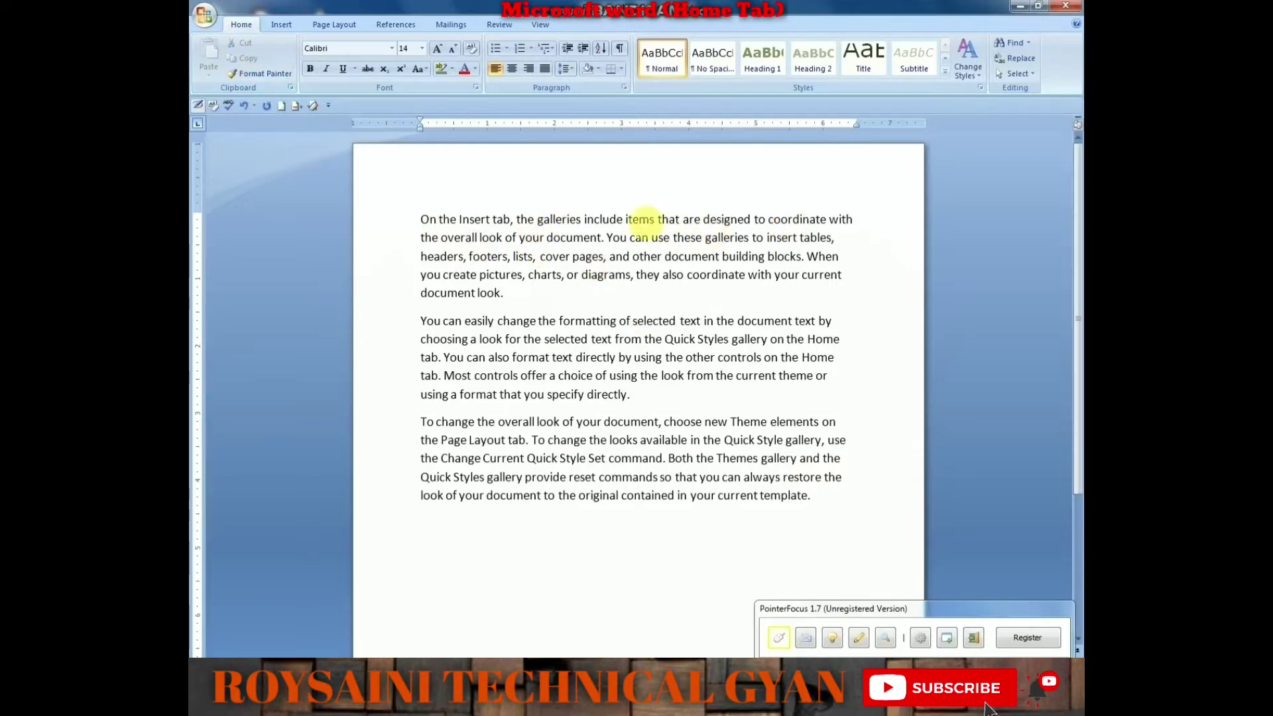
# Step: Cut 'On the Insert tab, the galleries include' from paragraph one and add an empty last line
pyautogui.moveTo(588, 219); pyautogui.dragTo(425, 208)
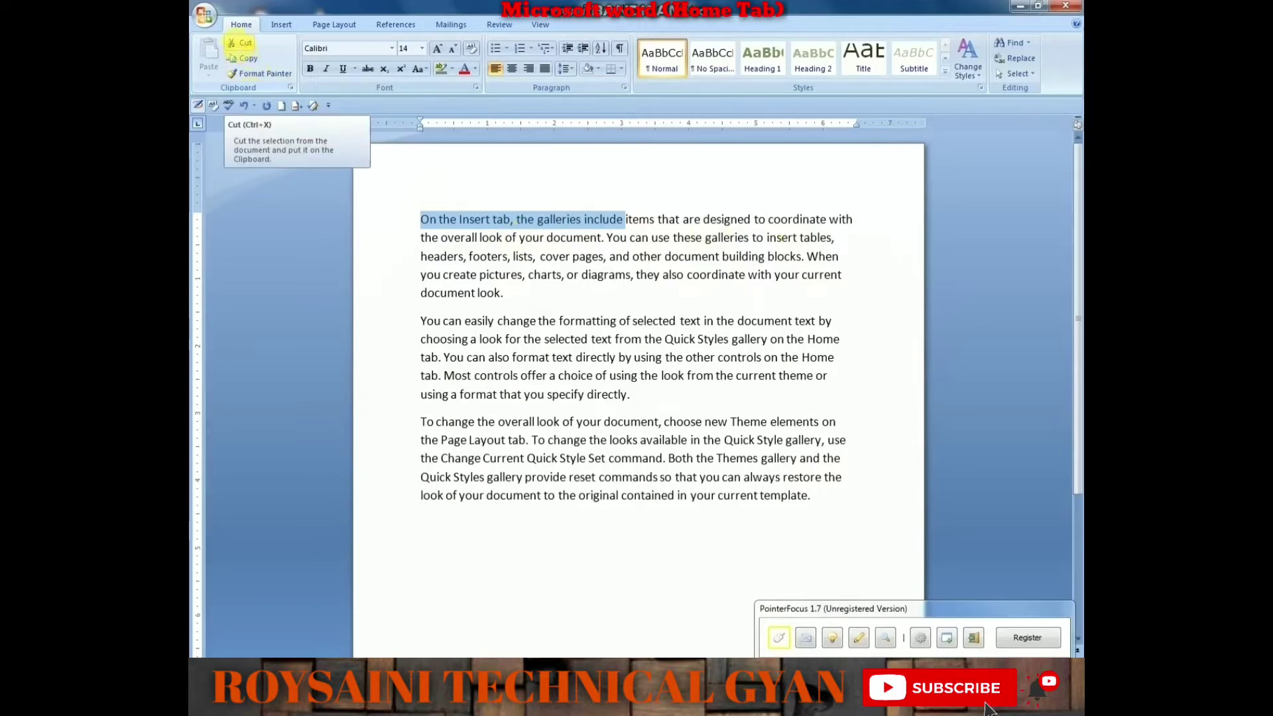
pyautogui.click(240, 43)
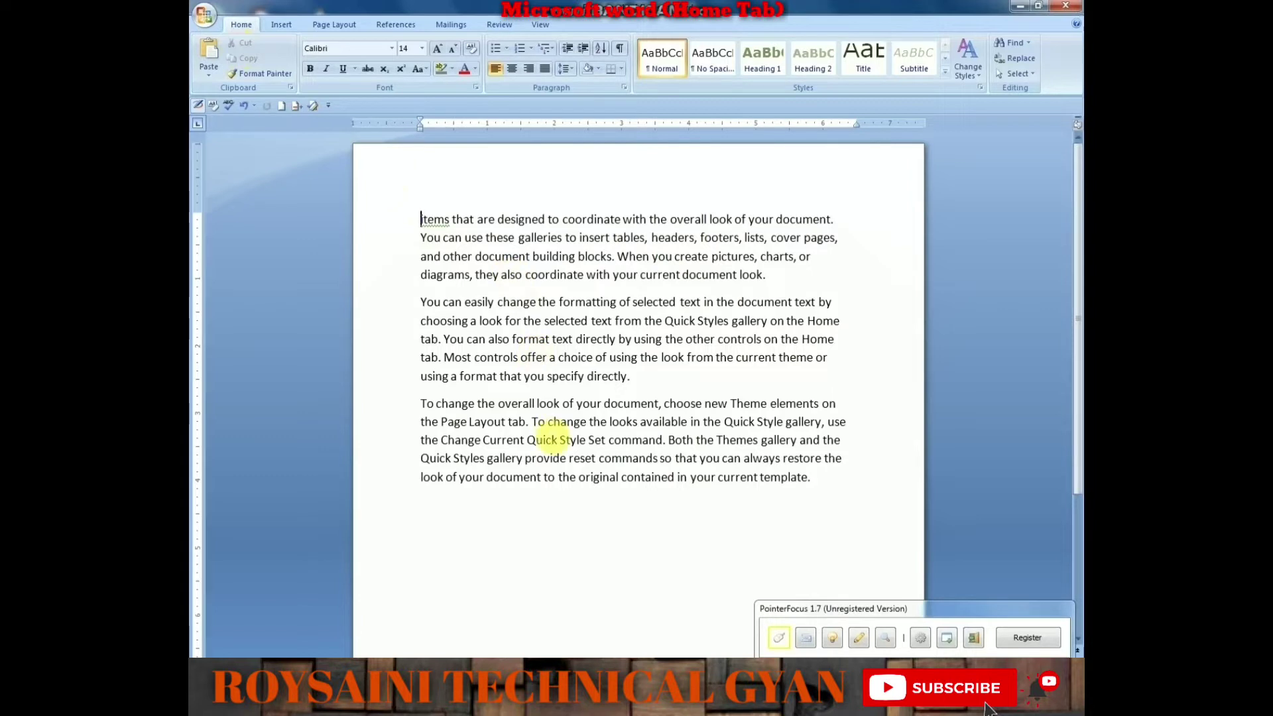
pyautogui.hotkey('ctrl', 'z')
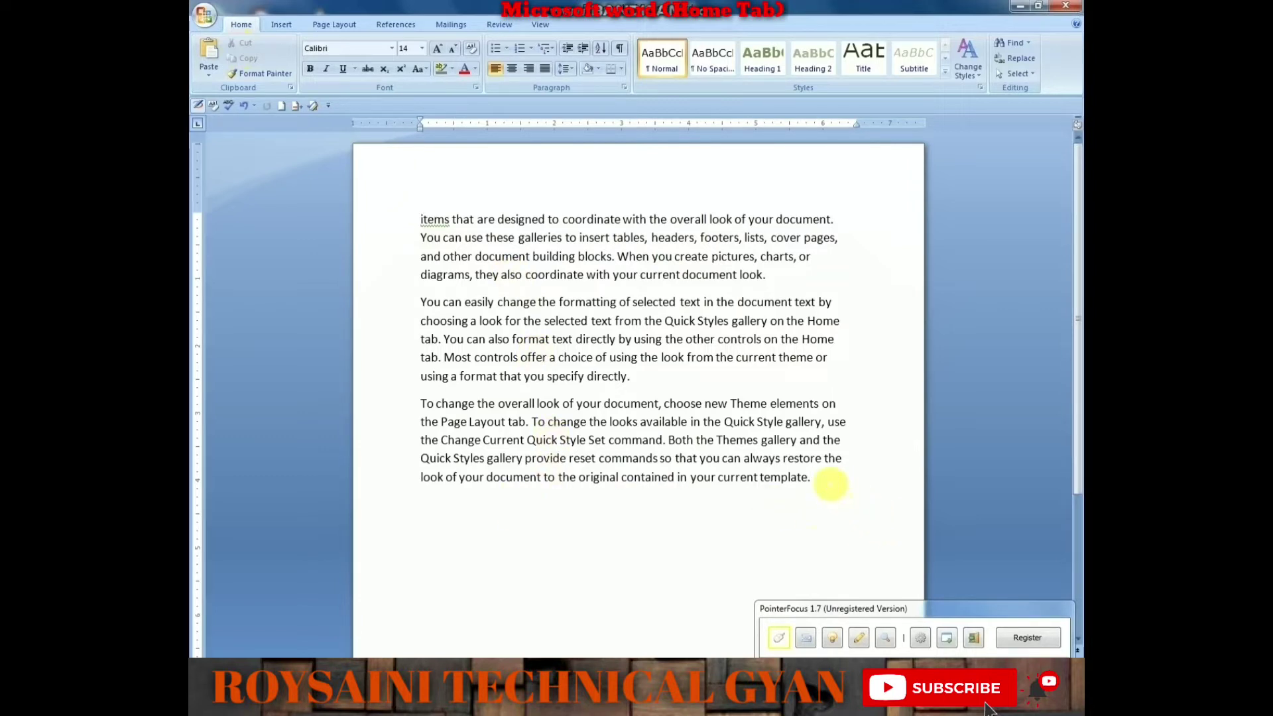
pyautogui.click(458, 511)
pyautogui.press('Return')
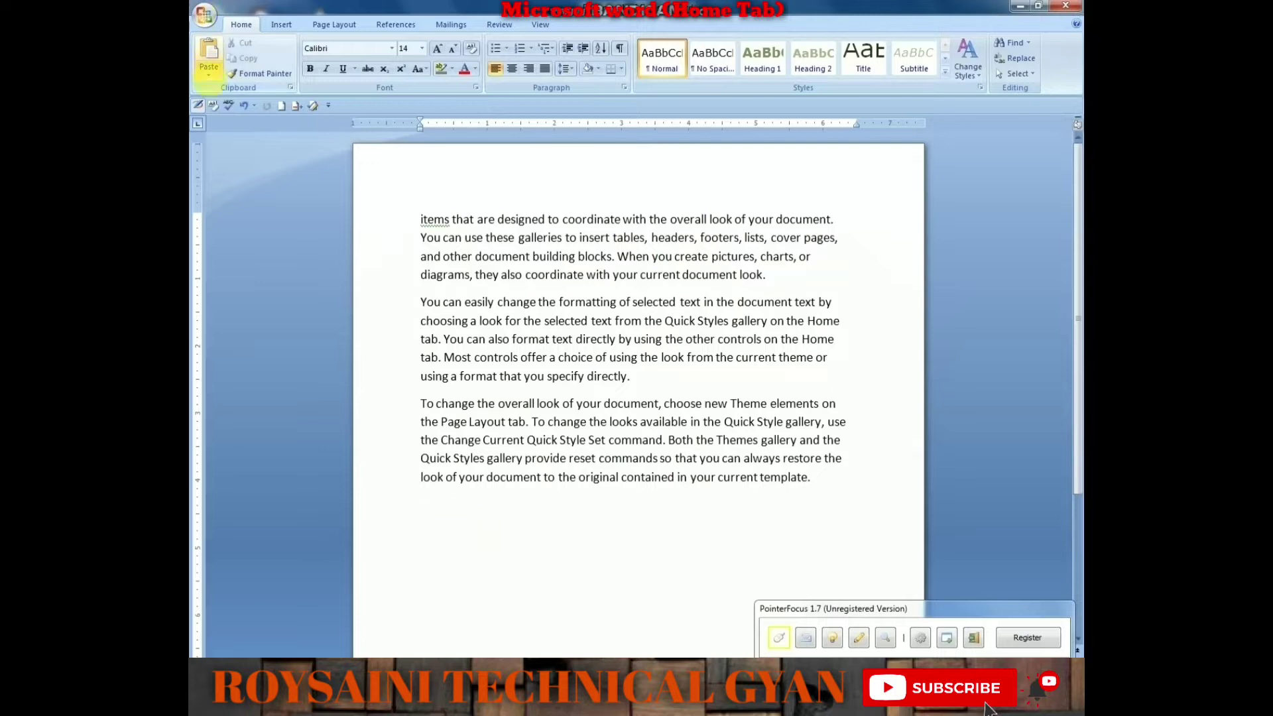
# Step: Paste 'On the Insert tab, the galleries include' onto the empty last line
pyautogui.click(209, 70)
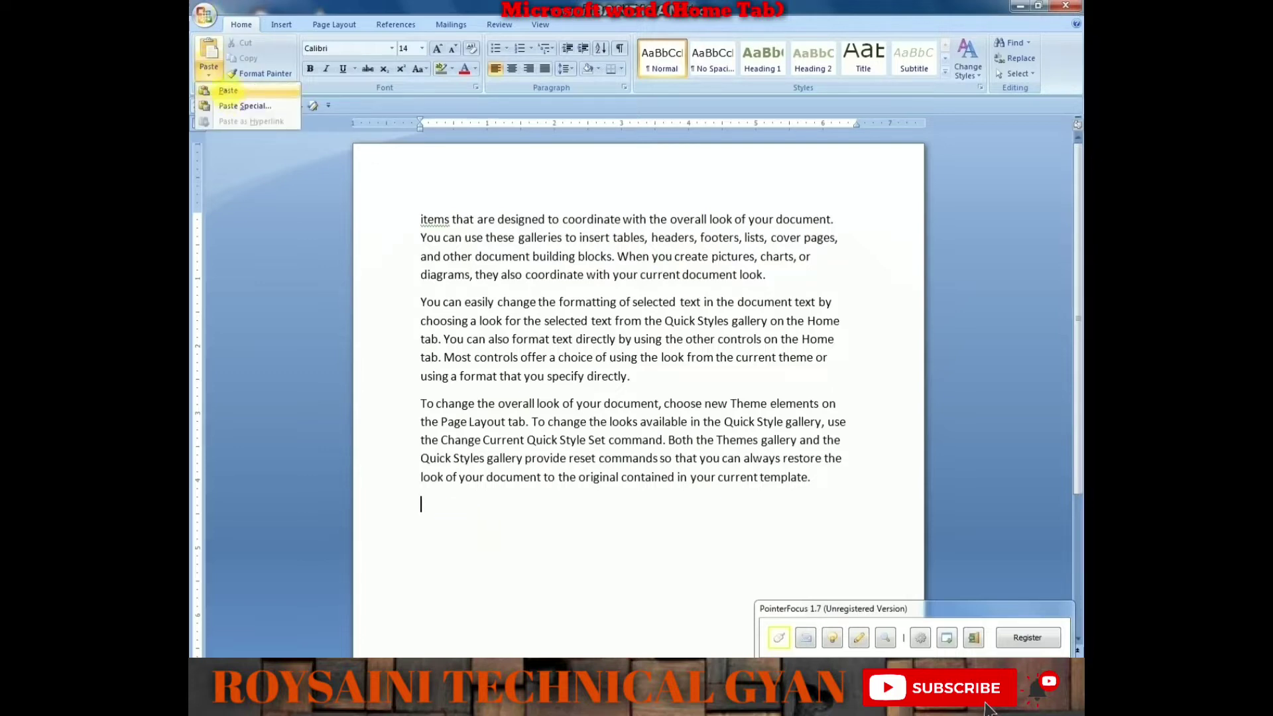
pyautogui.click(228, 90)
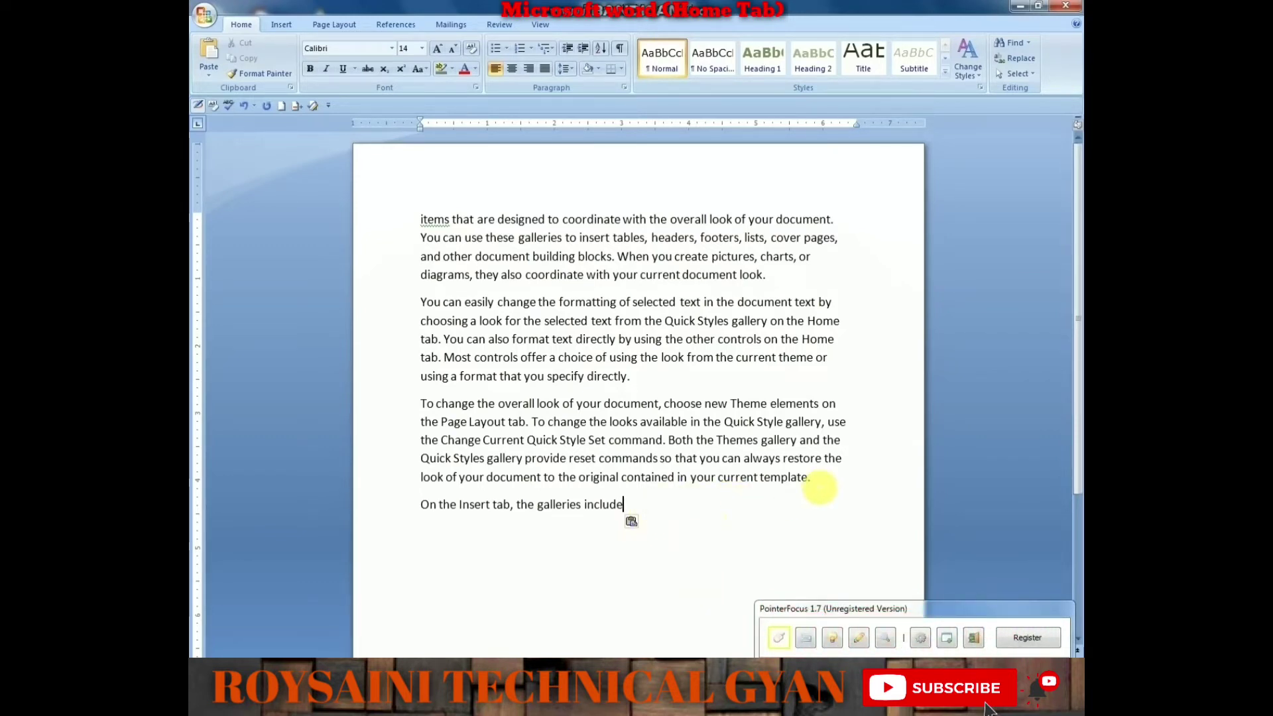
# Step: Copy the third paragraph's last line into a new paragraph after 'directly.', then turn off Format Painter
pyautogui.moveTo(811, 479); pyautogui.dragTo(437, 476)
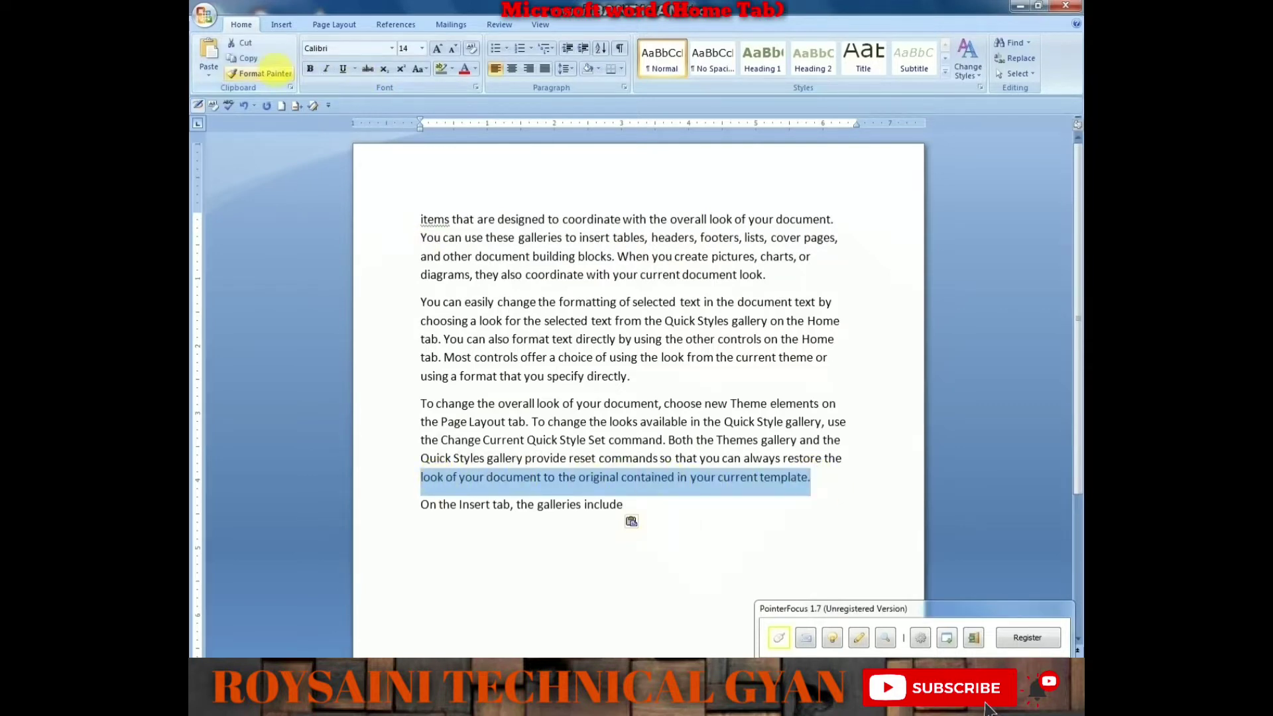
pyautogui.click(249, 58)
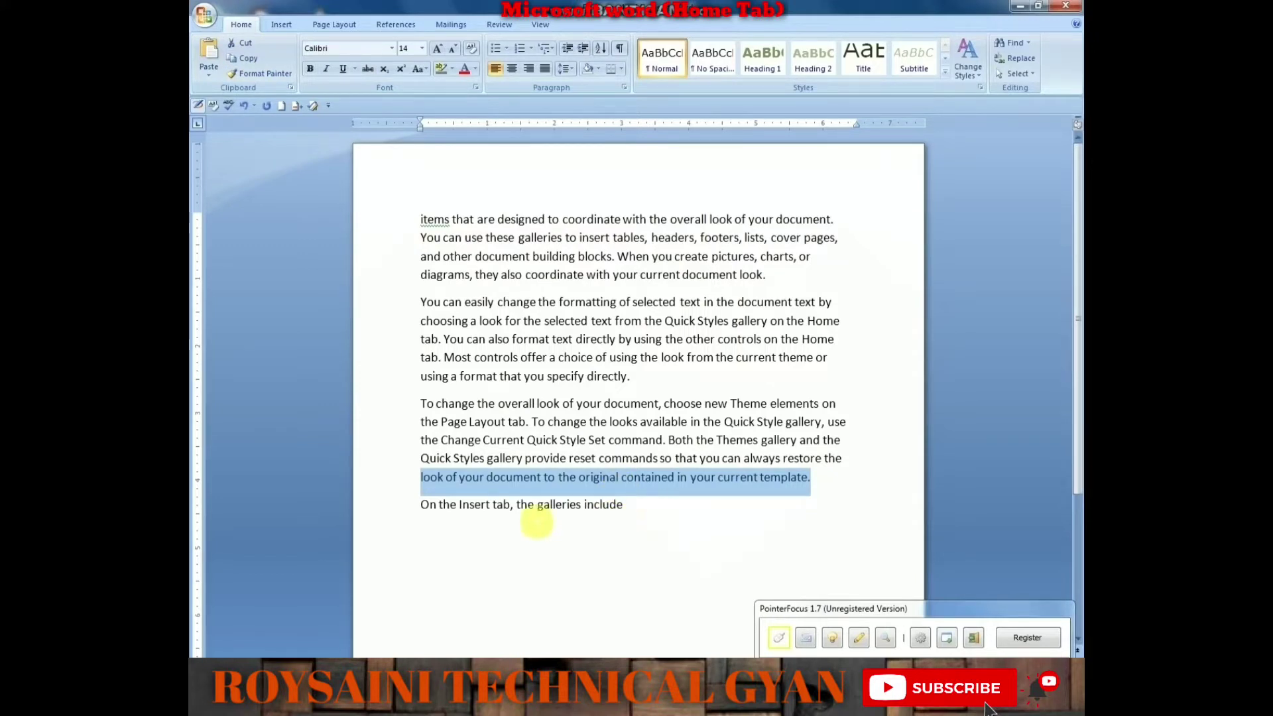
pyautogui.click(436, 534)
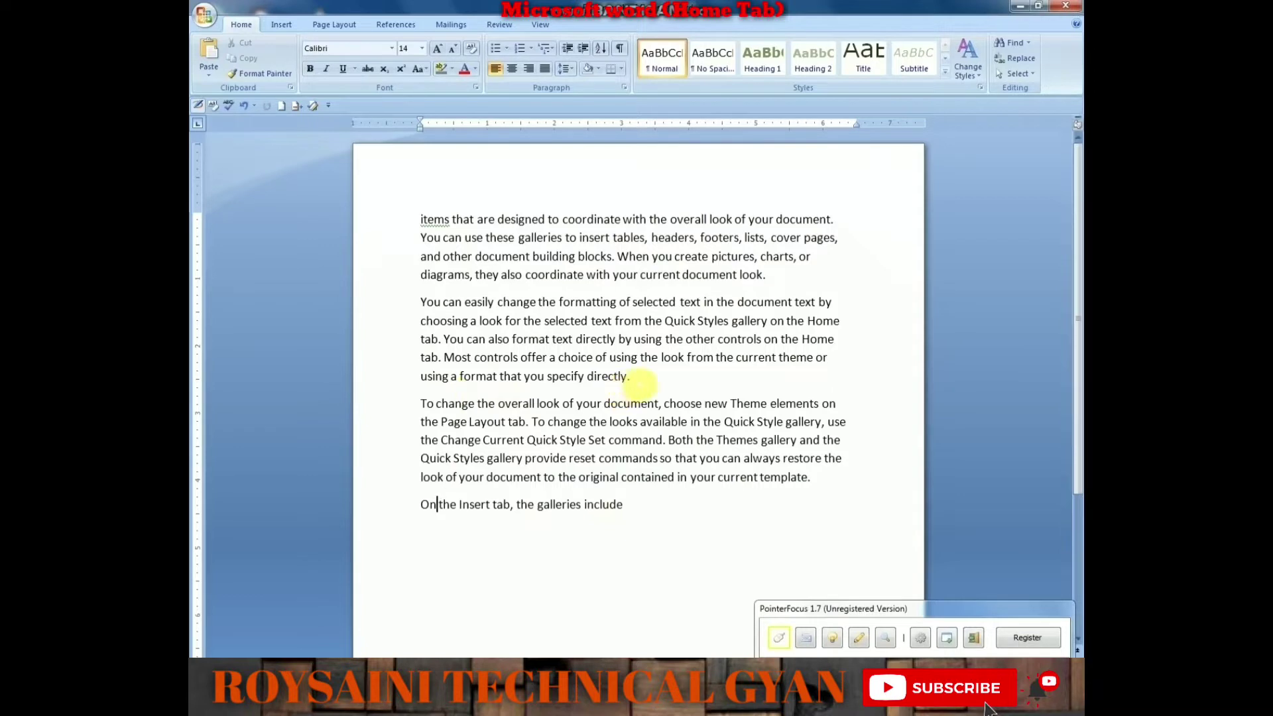
pyautogui.press('Return')
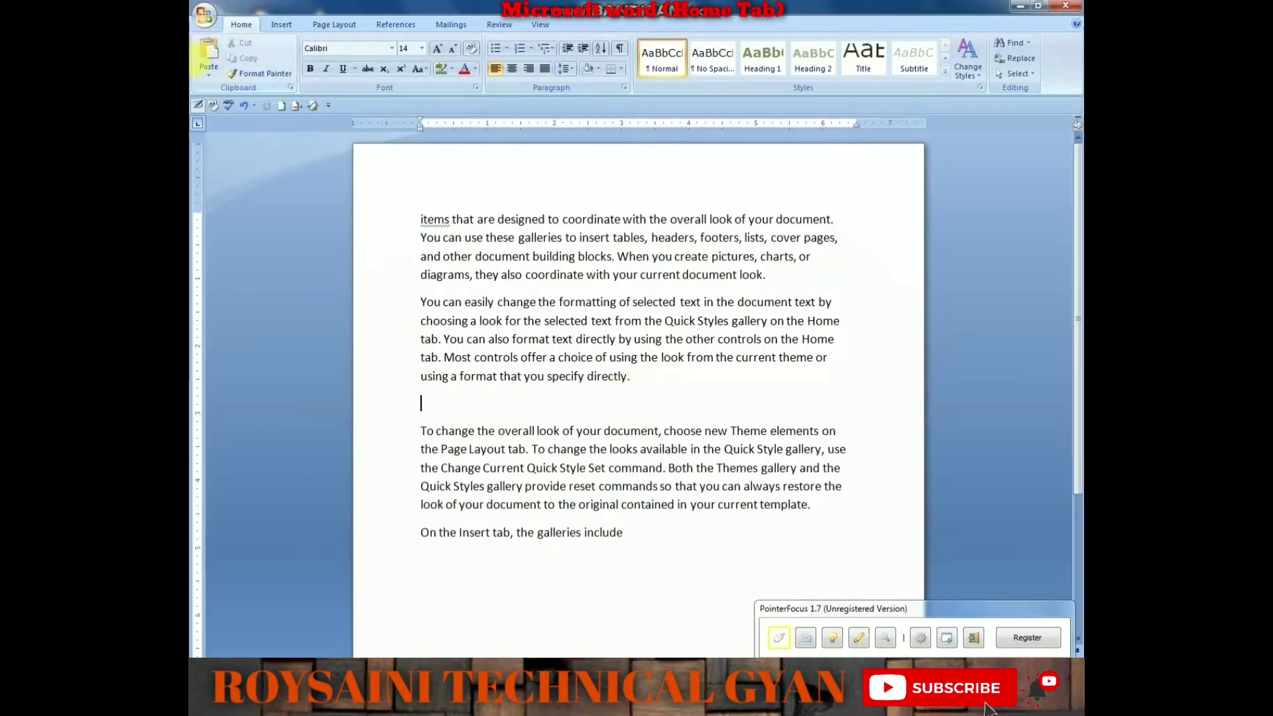
pyautogui.click(209, 57)
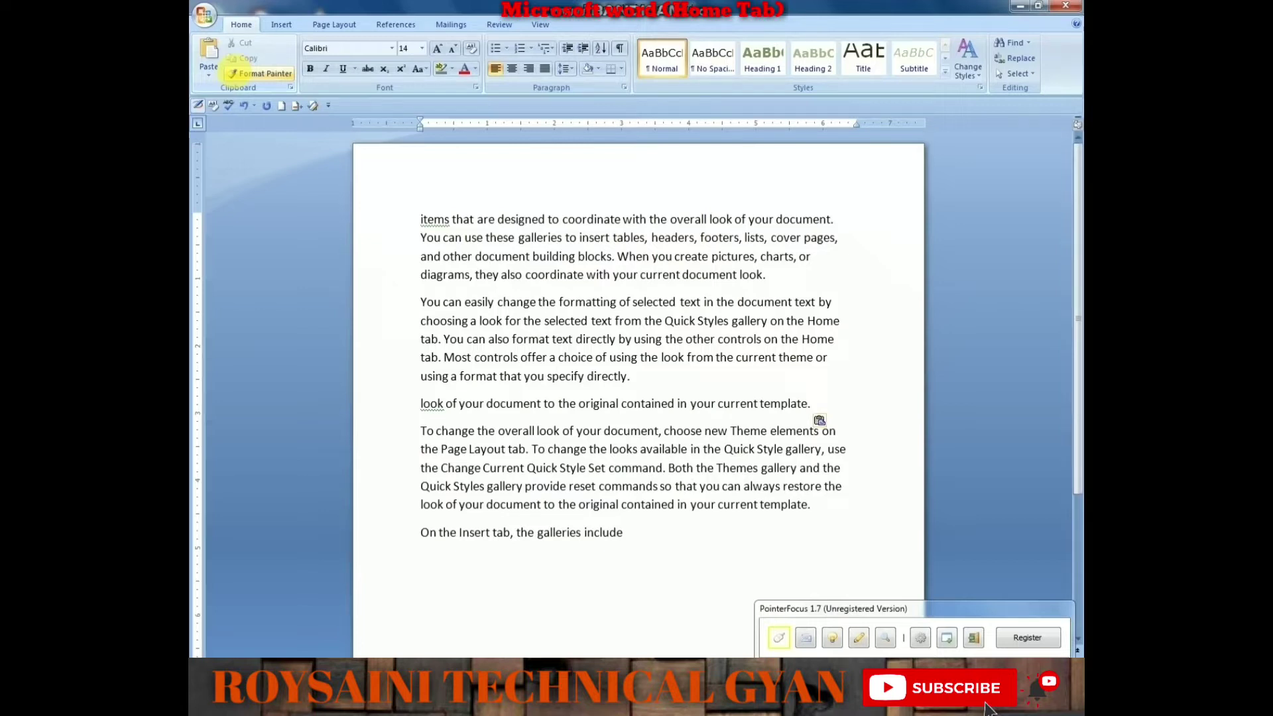
pyautogui.click(259, 73)
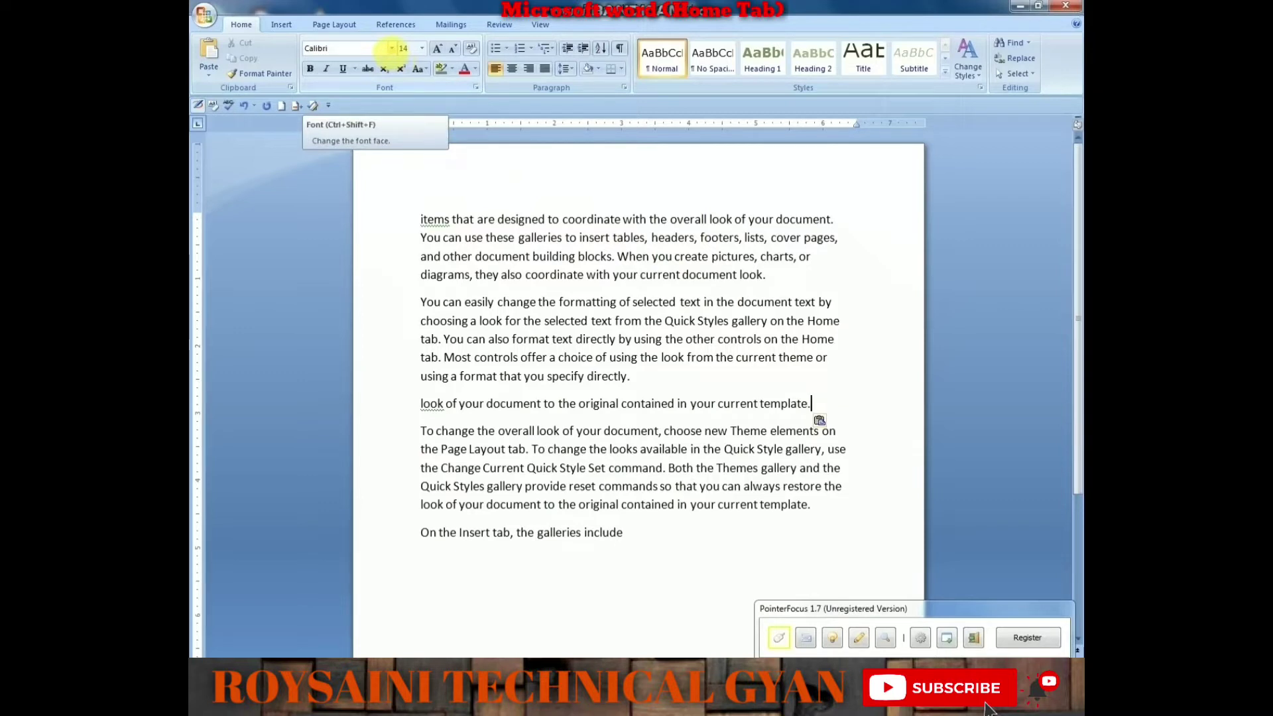
pyautogui.moveTo(769, 275); pyautogui.dragTo(369, 213)
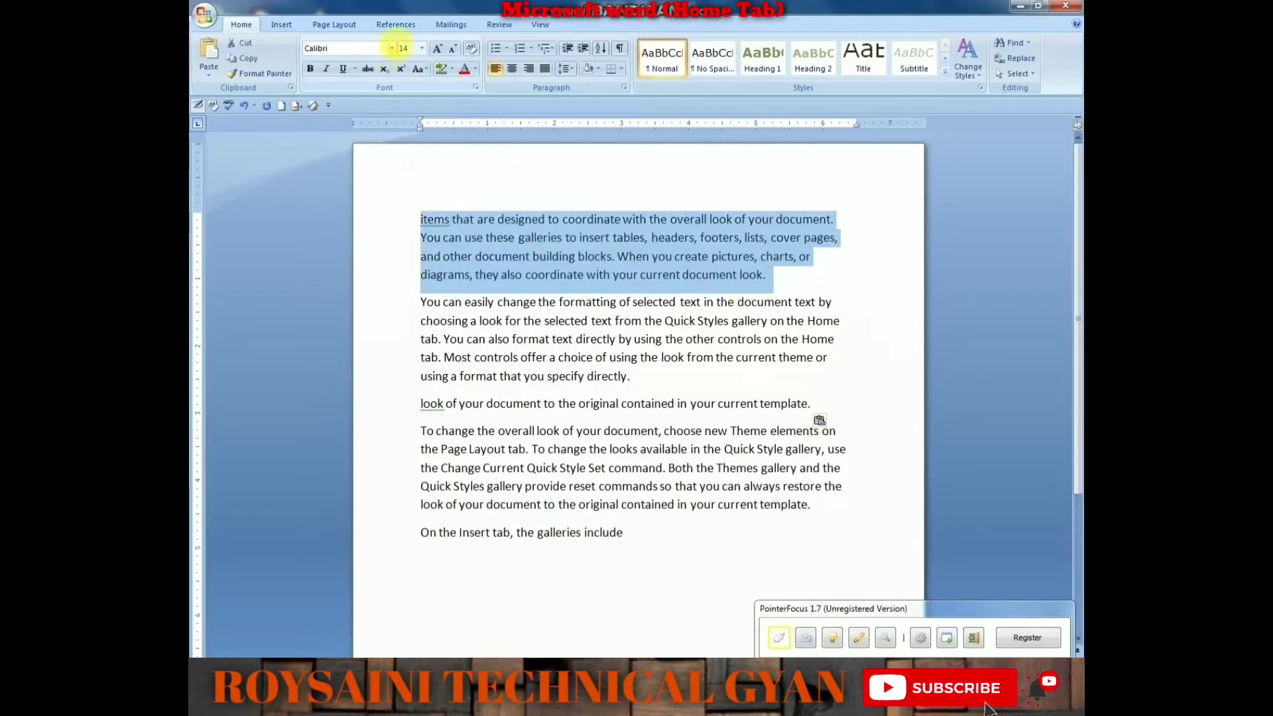
pyautogui.click(391, 48)
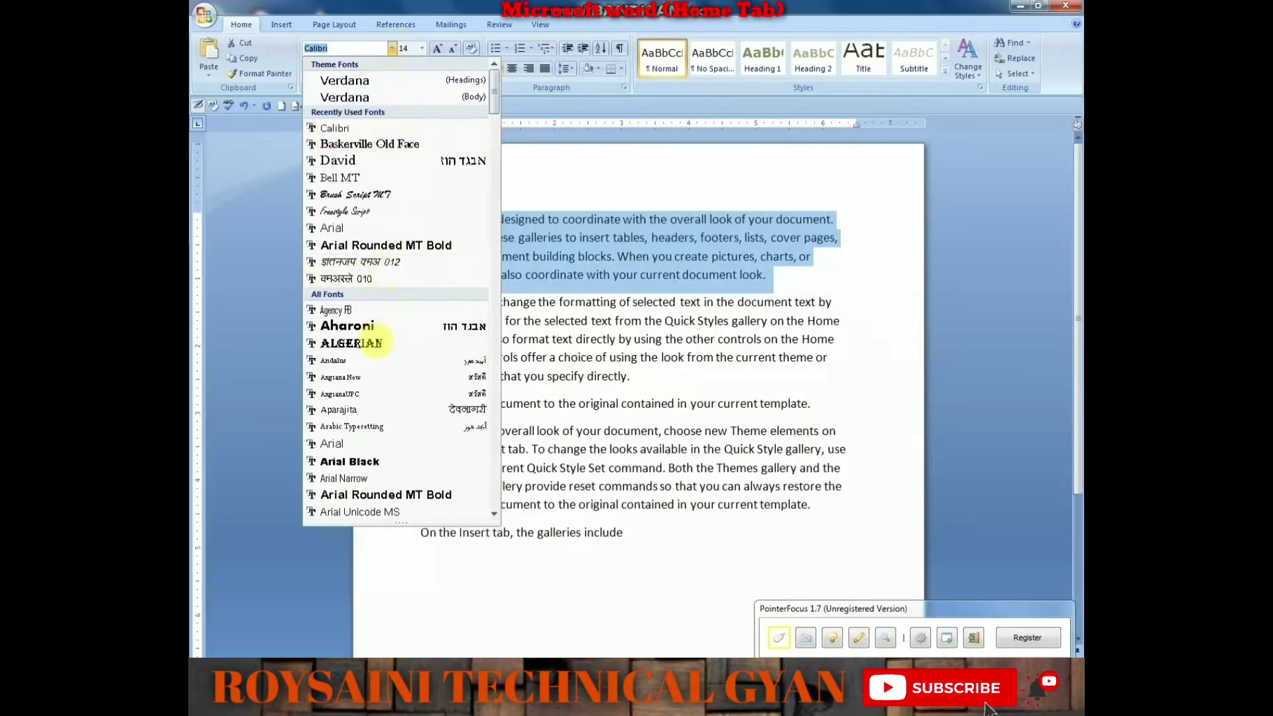
pyautogui.scroll(-1, 374, 484)
pyautogui.scroll(-2, 391, 464)
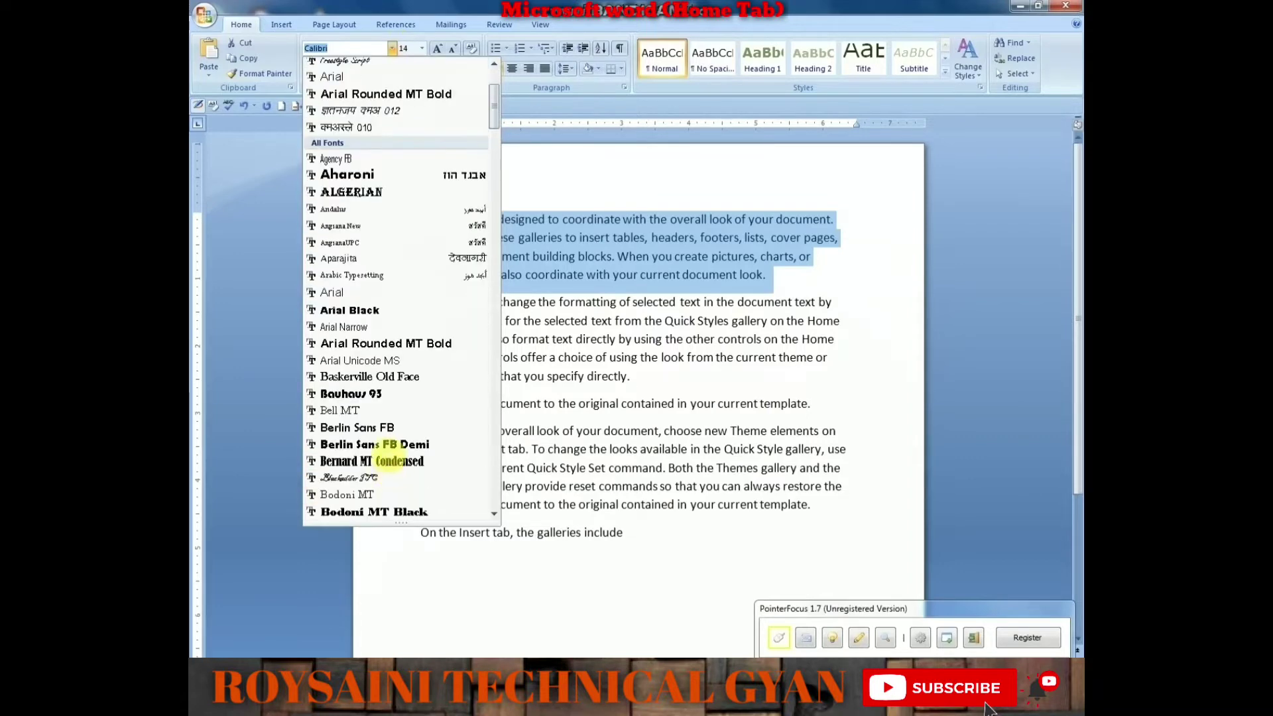
pyautogui.scroll(-5, 398, 296)
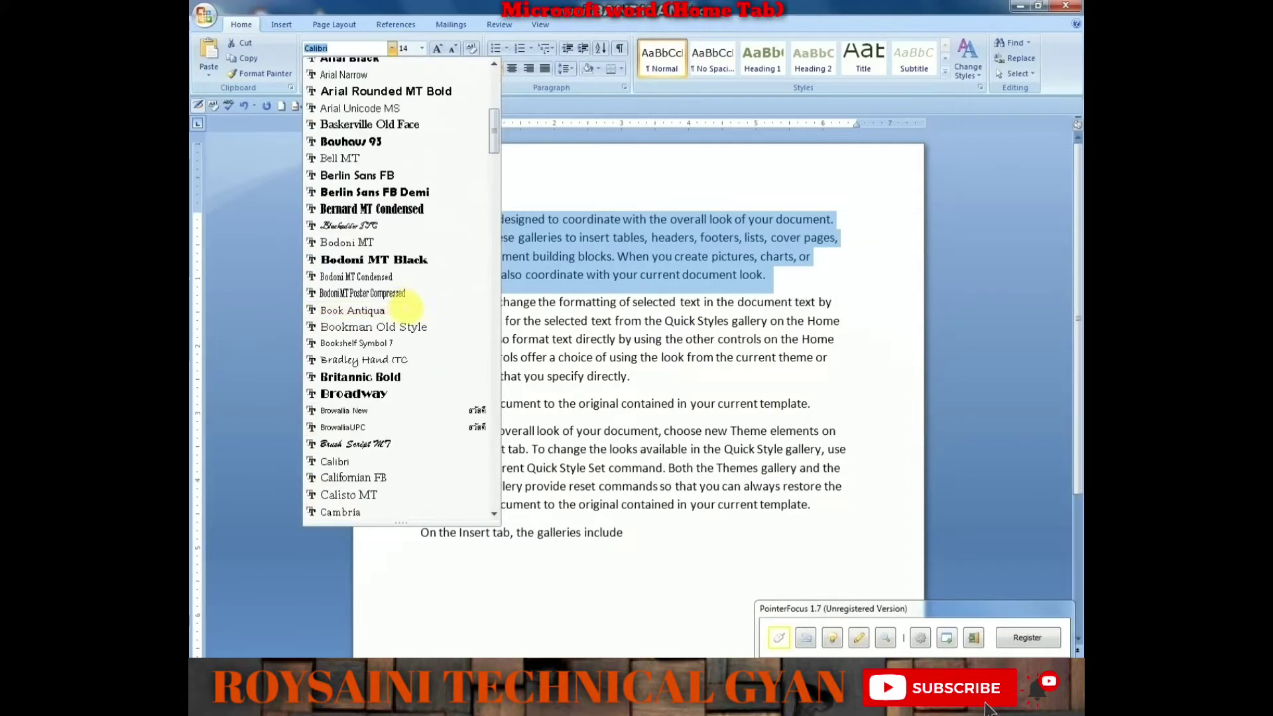
pyautogui.scroll(-3, 406, 305)
pyautogui.scroll(-4, 406, 311)
pyautogui.scroll(-2, 411, 331)
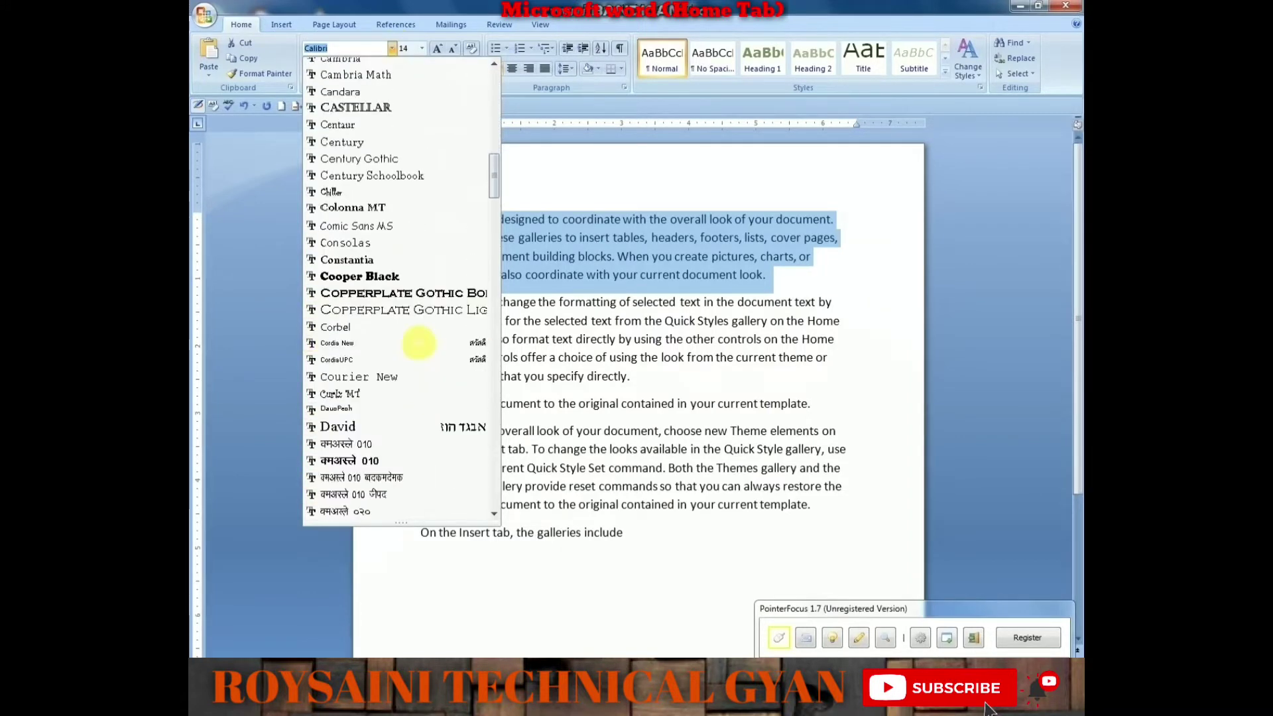
pyautogui.scroll(-4, 418, 342)
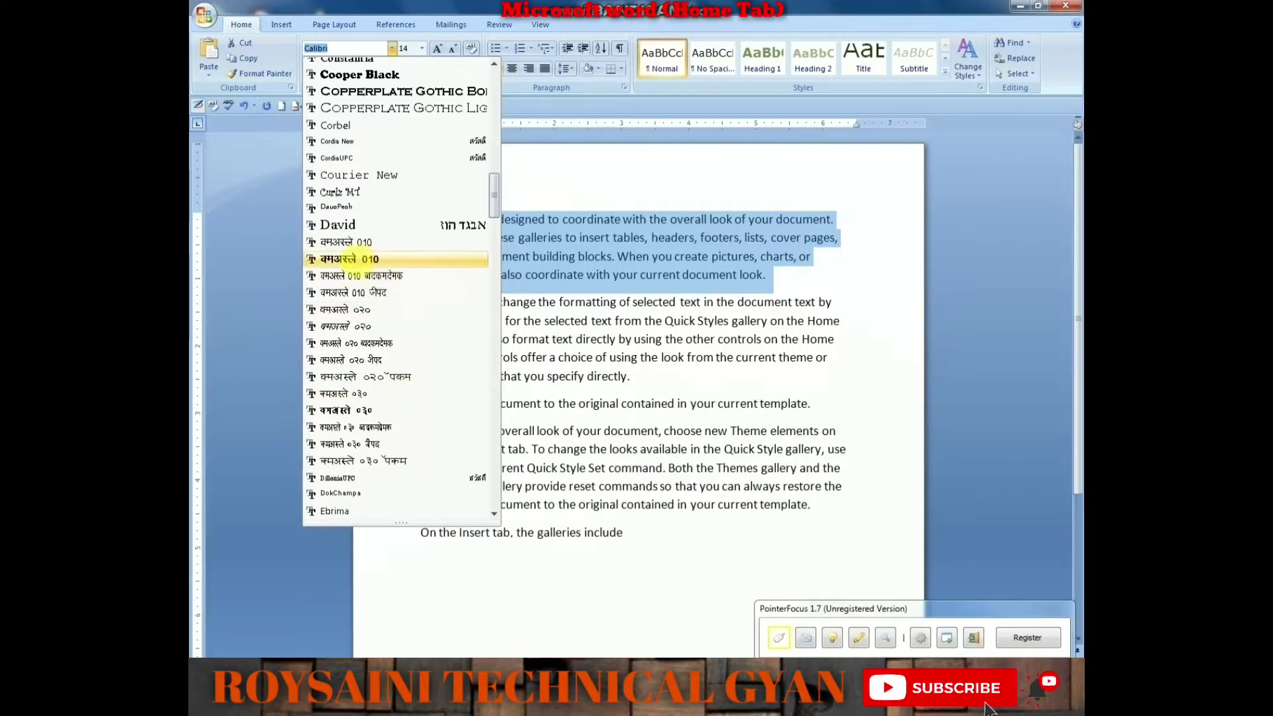
pyautogui.click(825, 277)
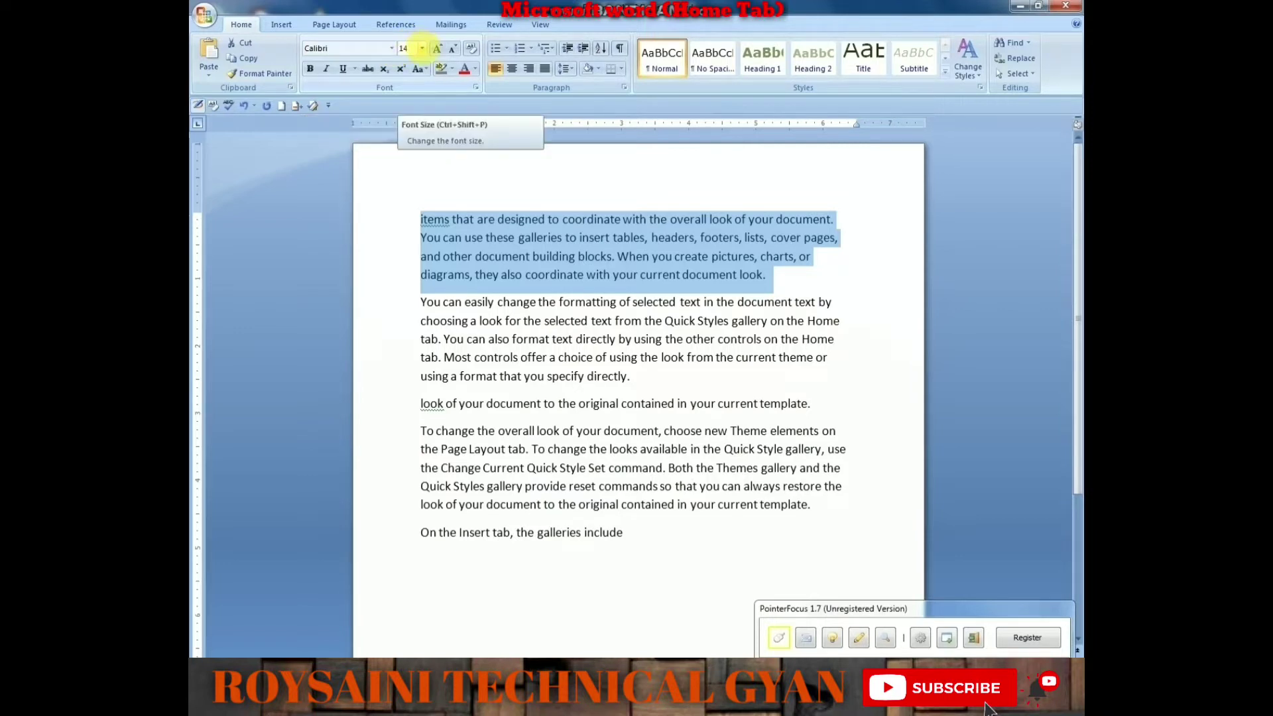
pyautogui.click(837, 284)
pyautogui.moveTo(797, 276); pyautogui.dragTo(423, 211)
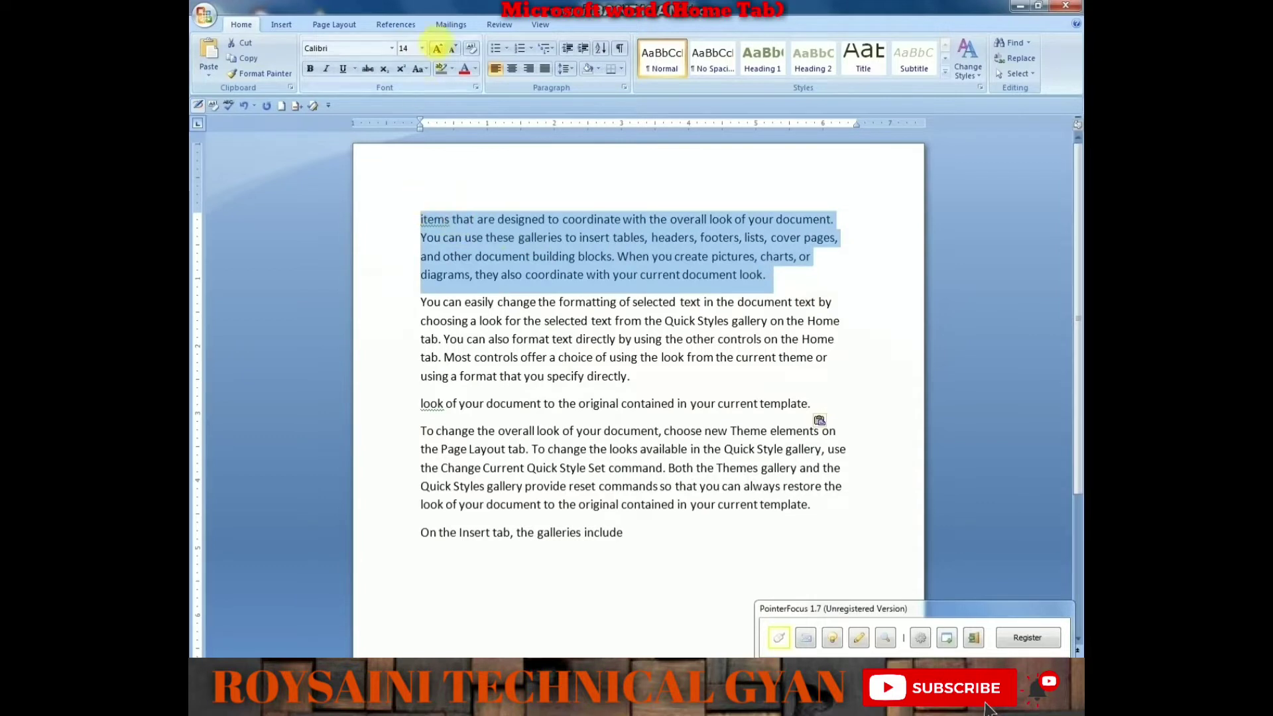
pyautogui.click(422, 48)
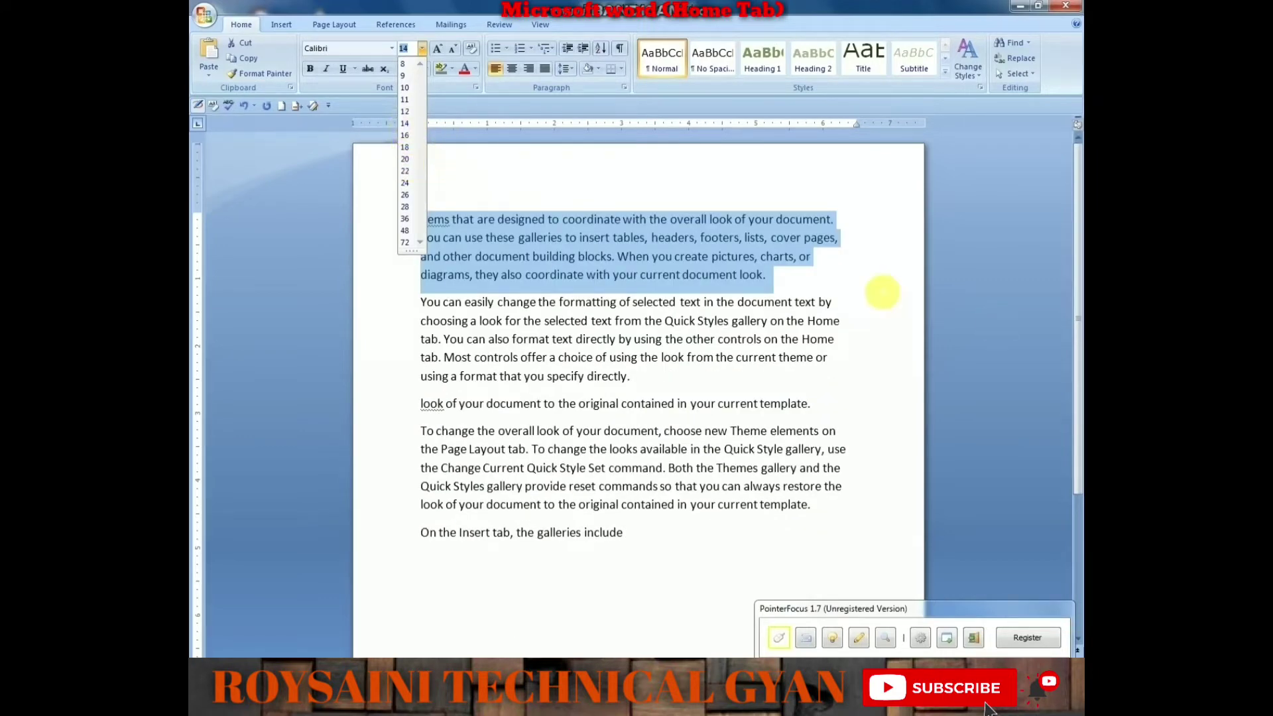
pyautogui.click(880, 289)
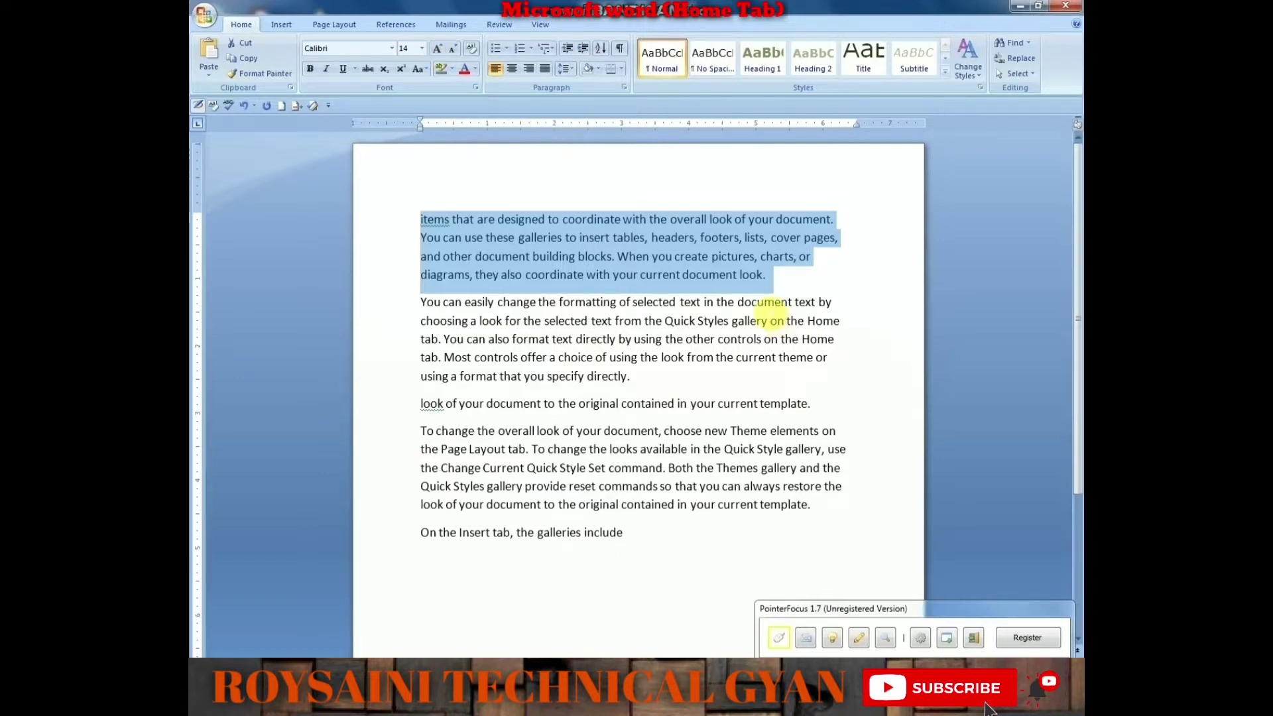
pyautogui.hotkey('ctrl', 'shift', '.')
pyautogui.hotkey('ctrl', 'shift', '.')
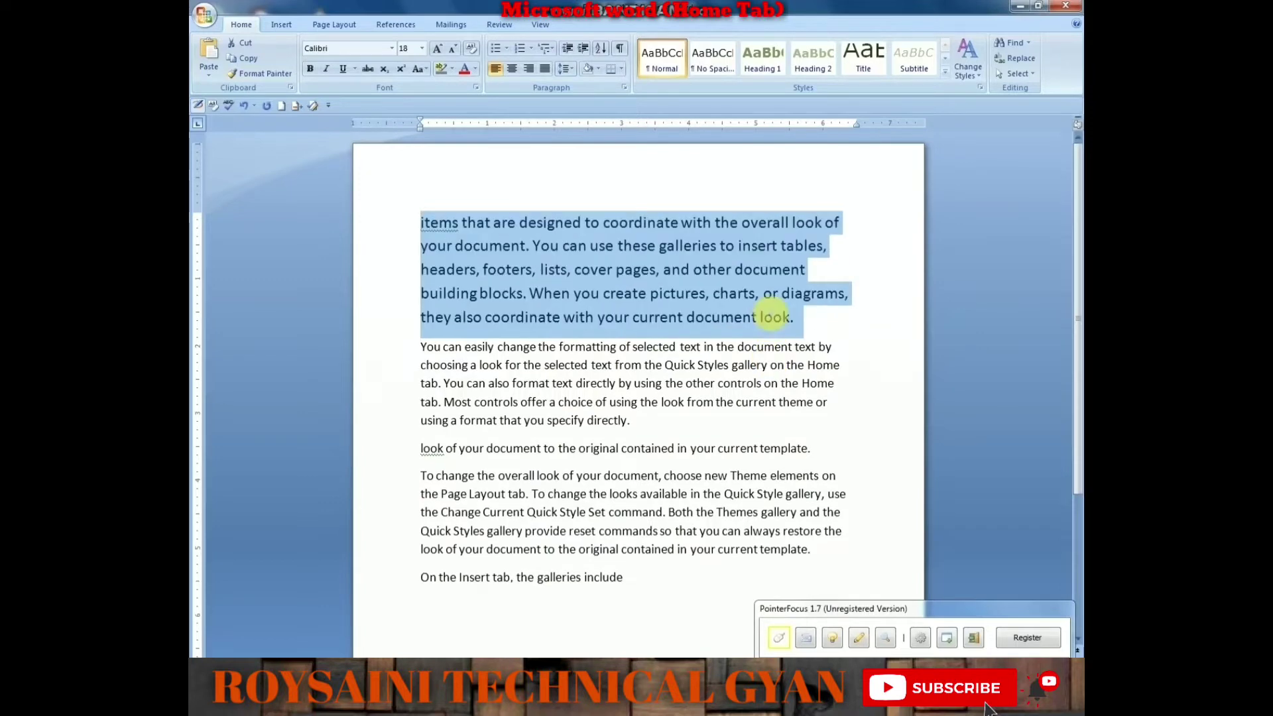
pyautogui.hotkey('ctrl', 'shift', '.')
pyautogui.hotkey('ctrl', 'shift', '.')
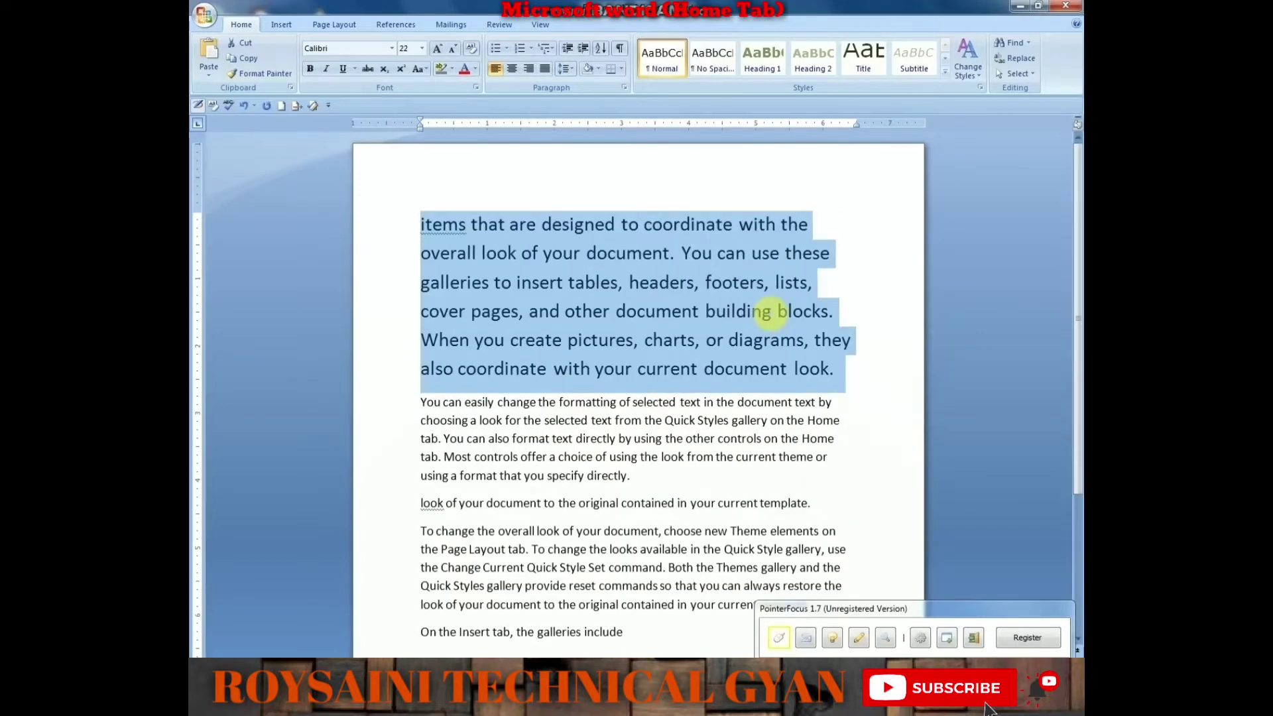
pyautogui.hotkey('ctrl', 'shift', ',')
pyautogui.hotkey('ctrl', 'shift', ',')
pyautogui.hotkey('ctrl', 'shift', ',')
pyautogui.hotkey('ctrl', 'shift', ',')
pyautogui.hotkey('ctrl', 'shift', ',')
pyautogui.hotkey('ctrl', 'shift', ',')
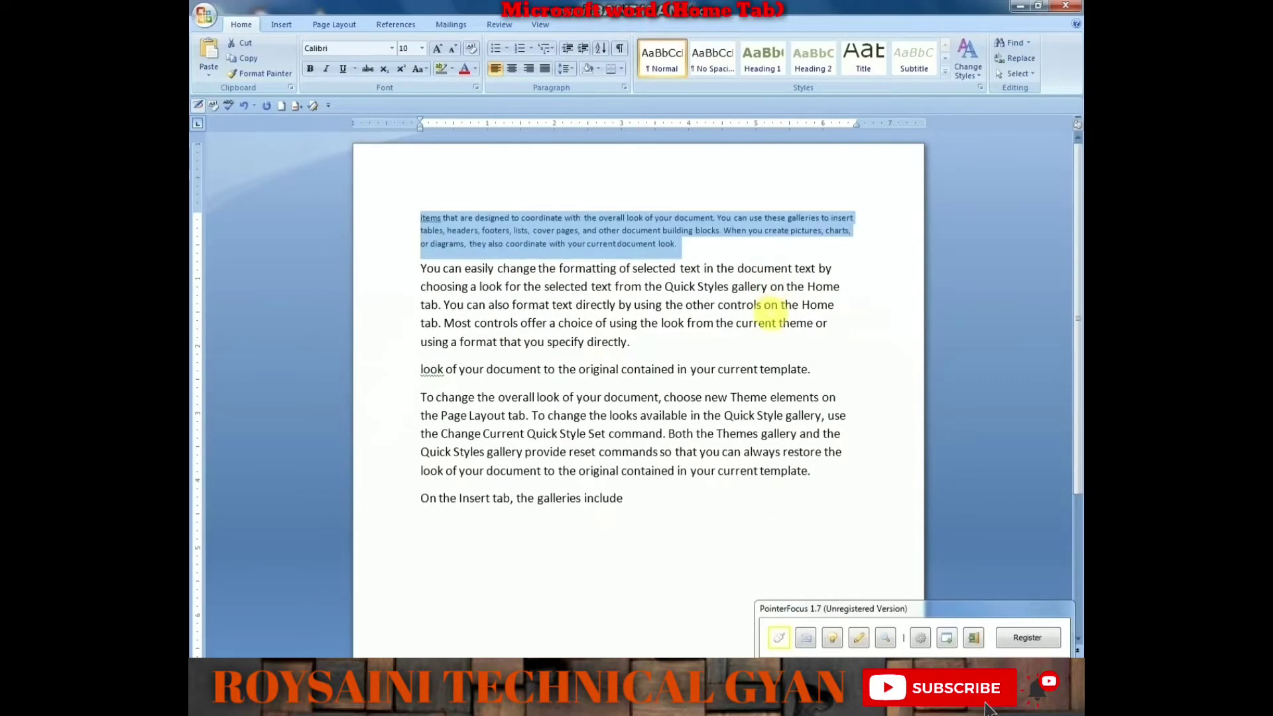
pyautogui.hotkey('ctrl', 'shift', ',')
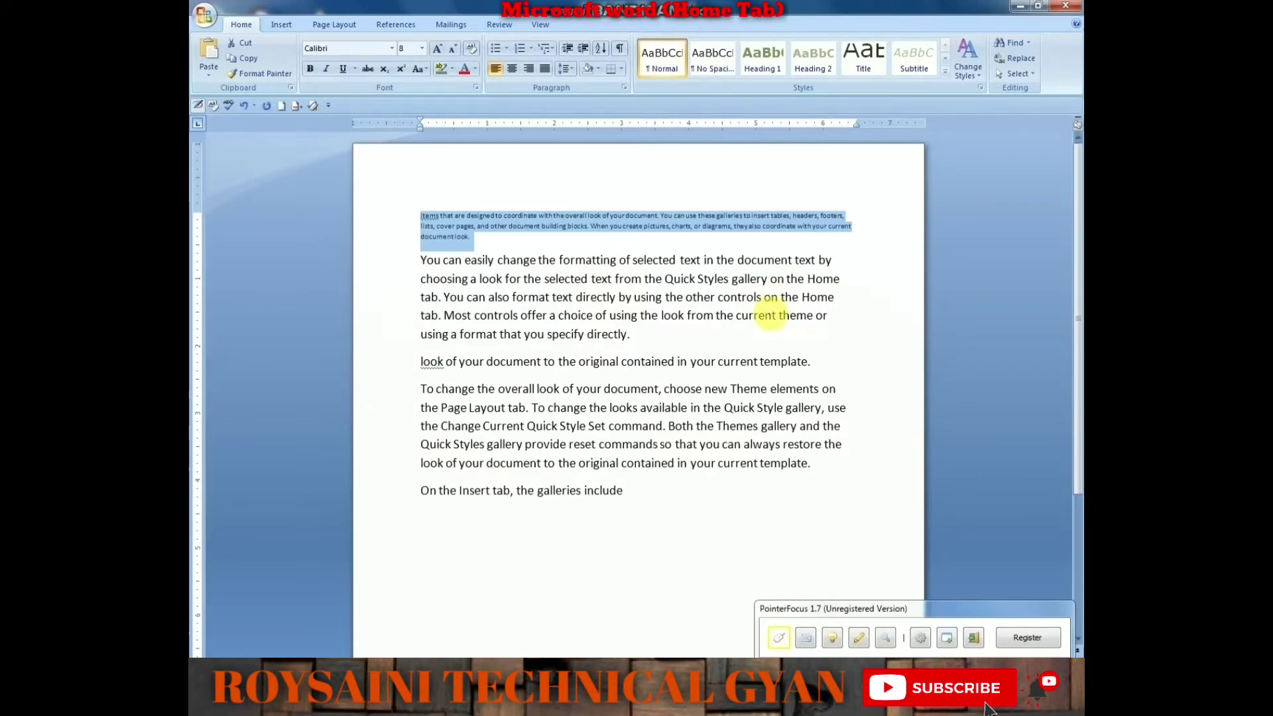
pyautogui.hotkey('ctrl', 'shift', '.')
pyautogui.hotkey('ctrl', 'shift', '.')
pyautogui.hotkey('ctrl', 'shift', '.')
pyautogui.hotkey('ctrl', 'shift', '.')
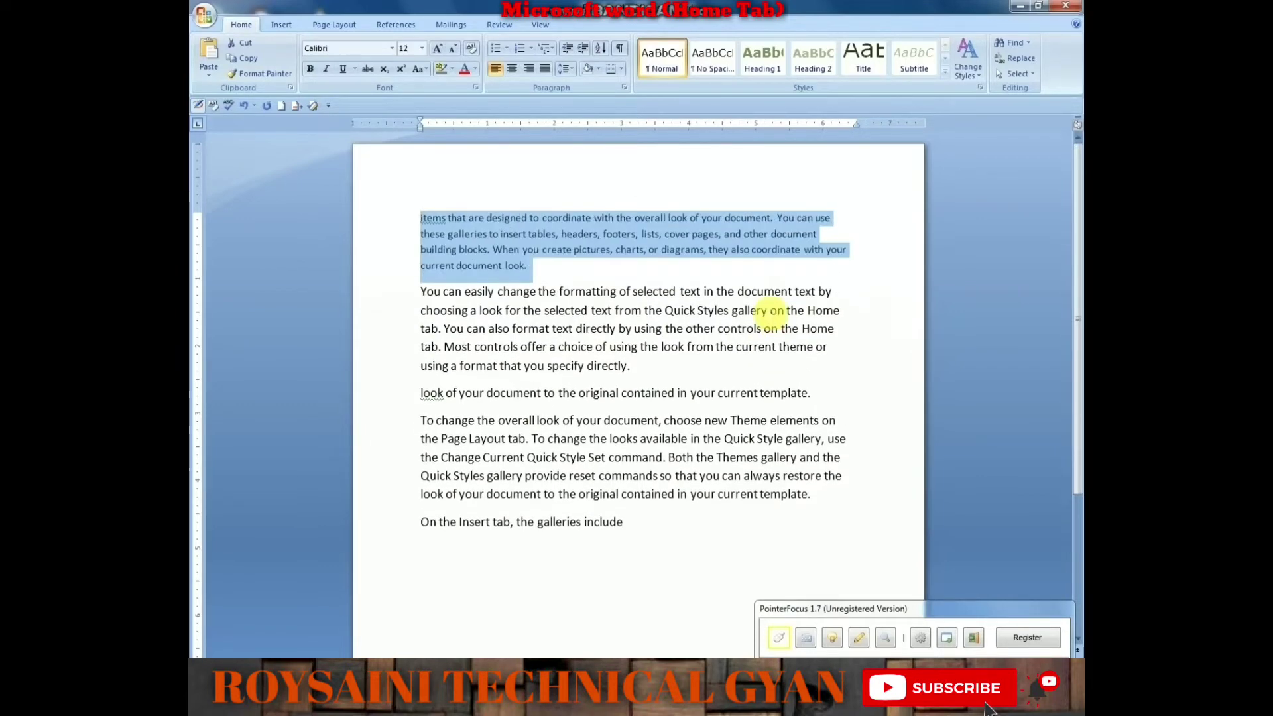
pyautogui.hotkey('ctrl', 'shift', '.')
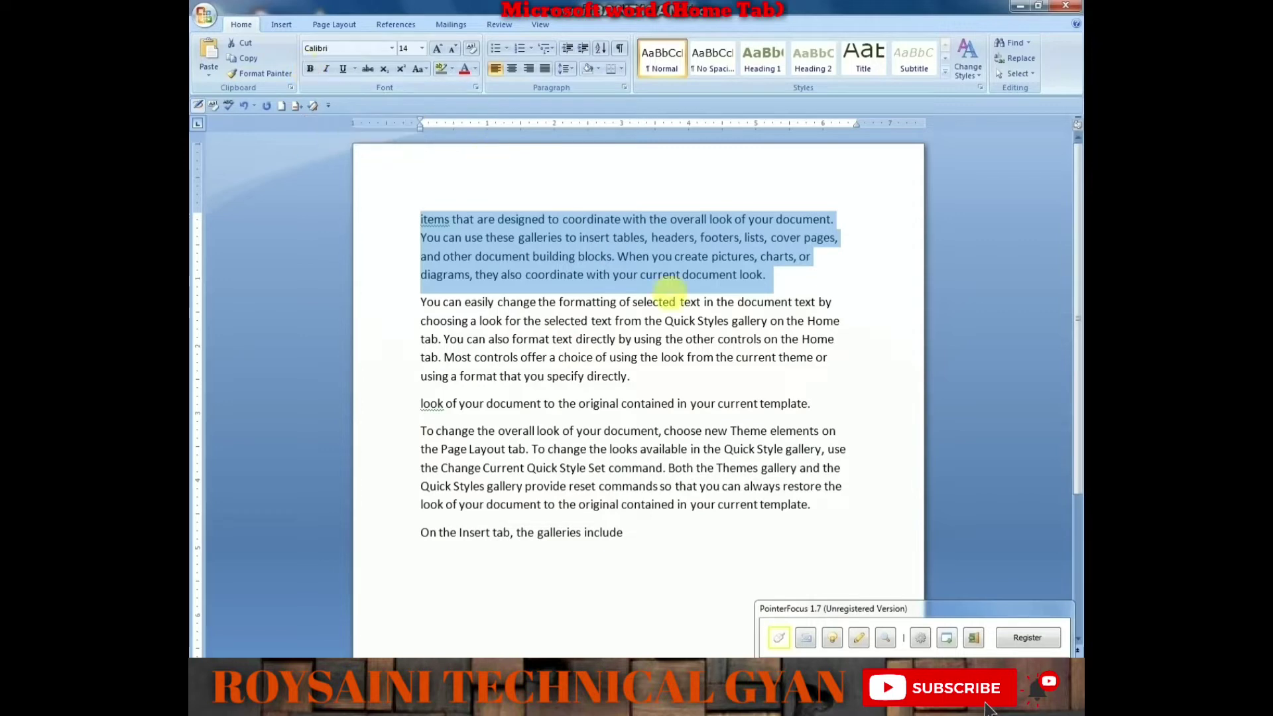
pyautogui.click(674, 341)
pyautogui.moveTo(649, 378); pyautogui.dragTo(609, 377)
pyautogui.click(609, 376)
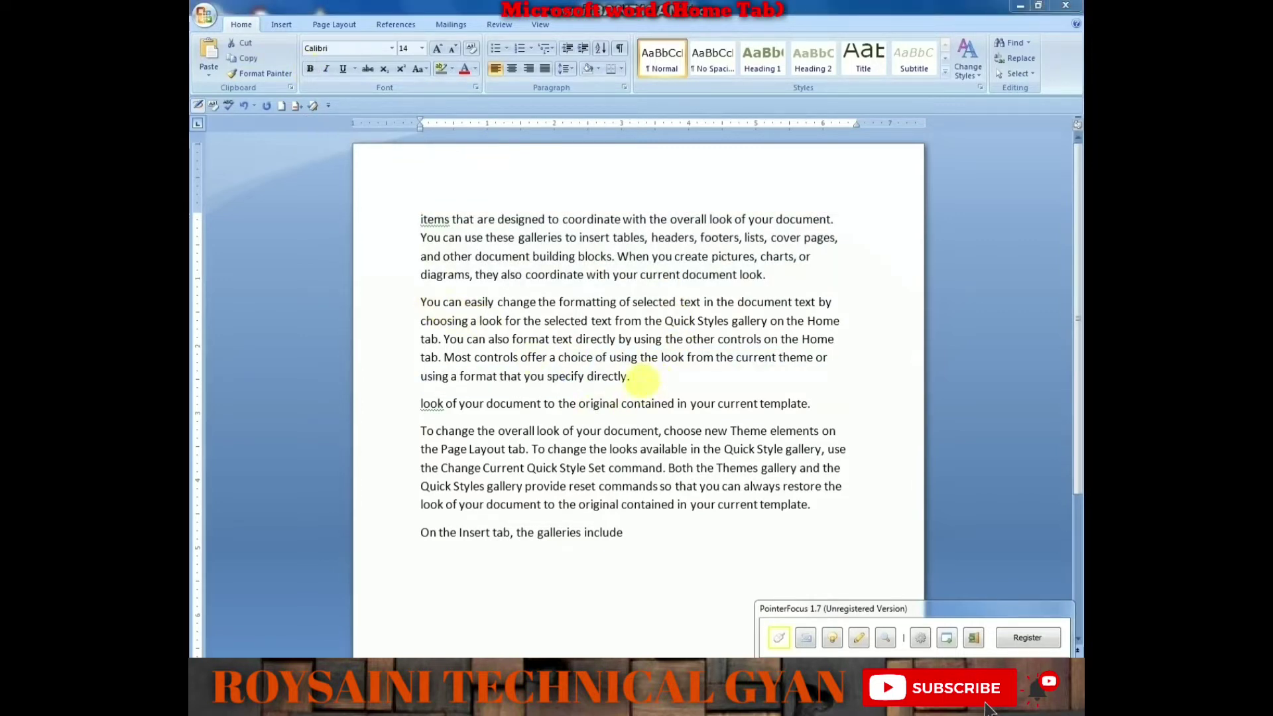
pyautogui.keyDown('shift'); pyautogui.click(636, 380); pyautogui.keyUp('shift')
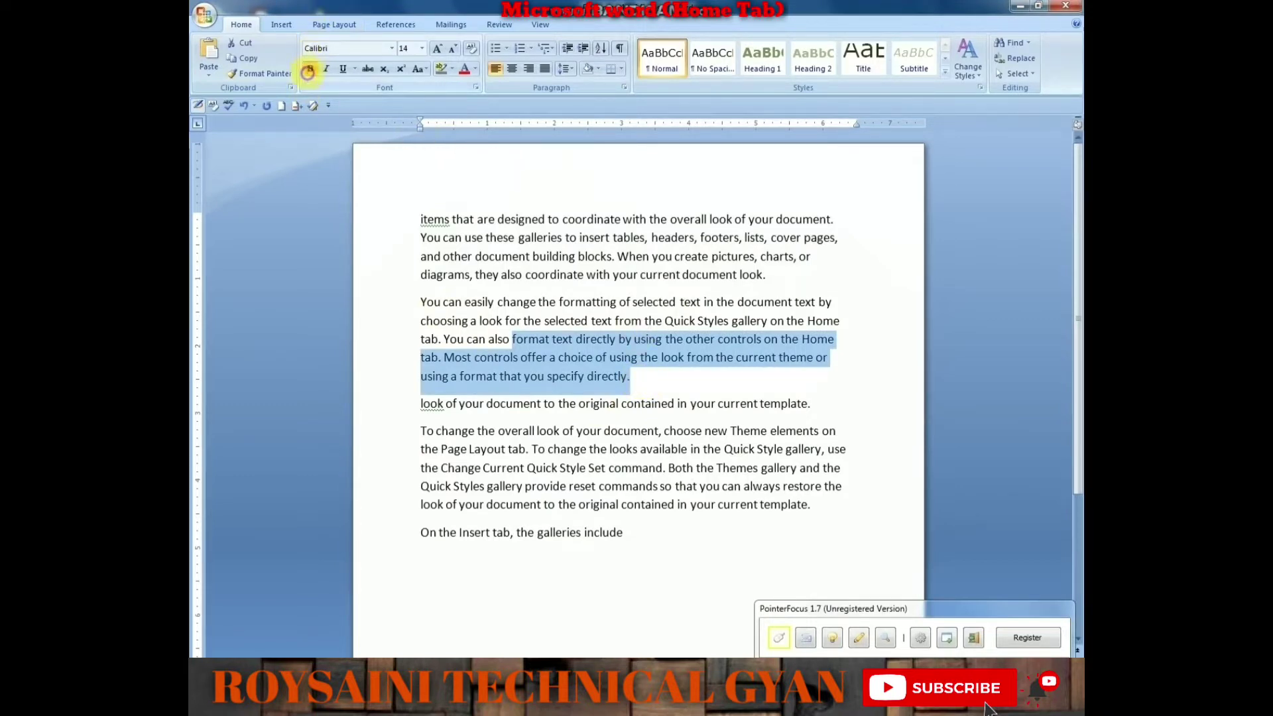
pyautogui.click(309, 69)
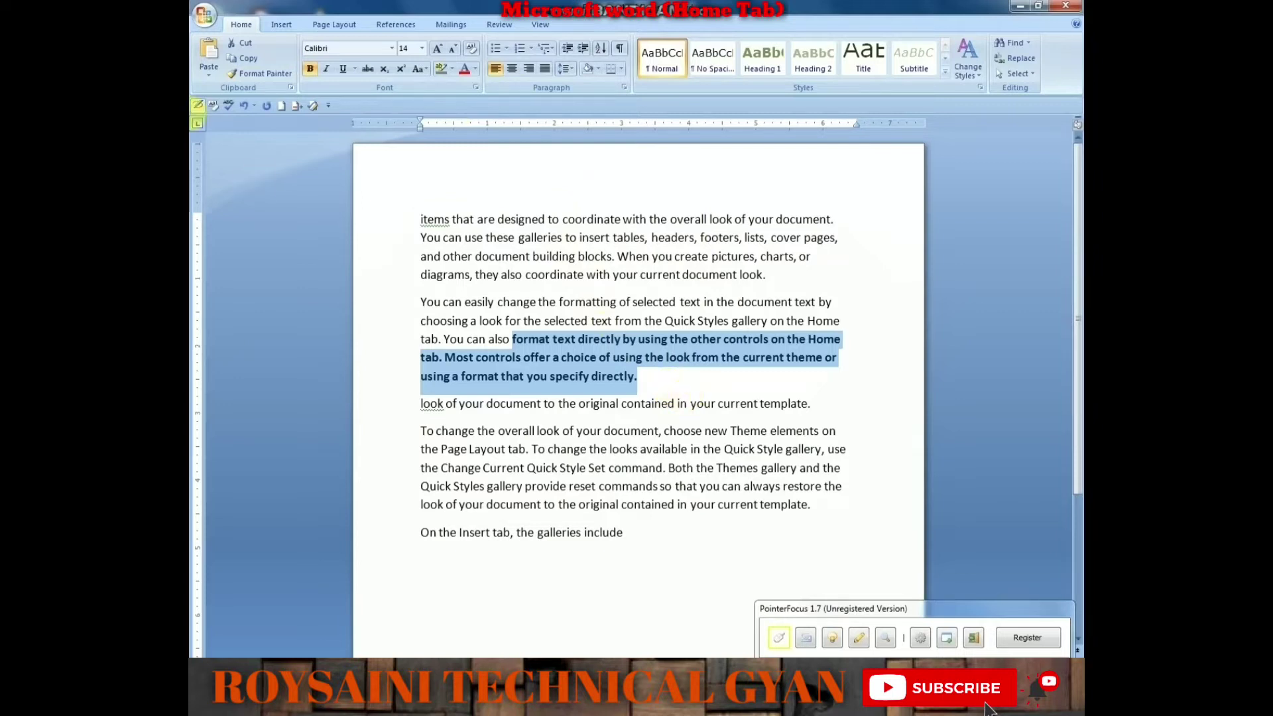
pyautogui.click(311, 69)
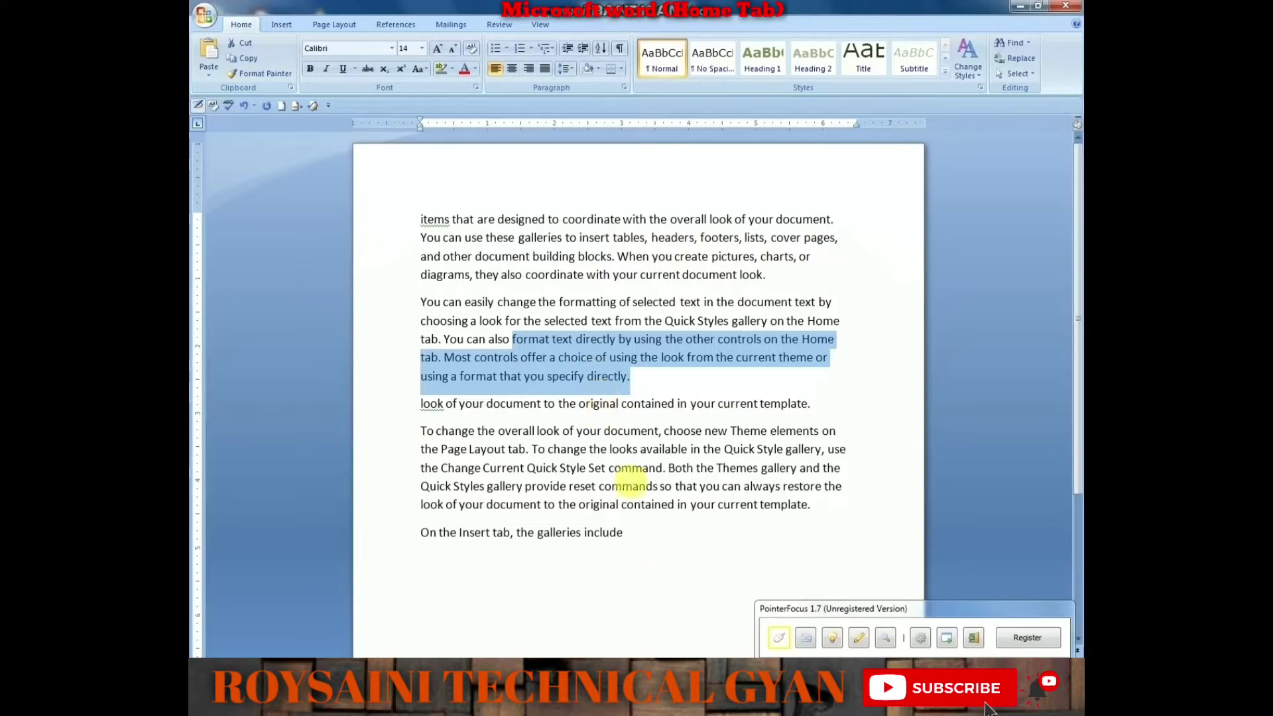
# Step: Make the fourth paragraph italic from 'To change the overall look' up to 'Both the Themes'
pyautogui.click(629, 472)
pyautogui.moveTo(735, 468); pyautogui.dragTo(434, 431)
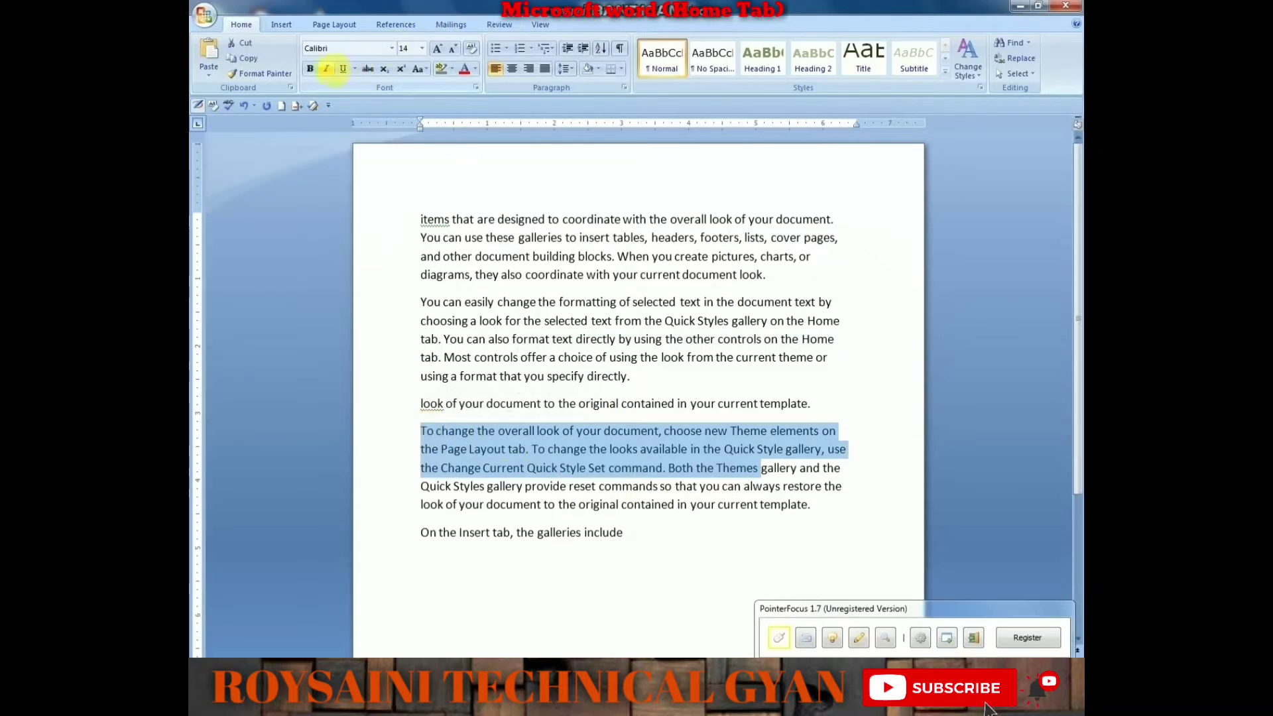
pyautogui.click(326, 69)
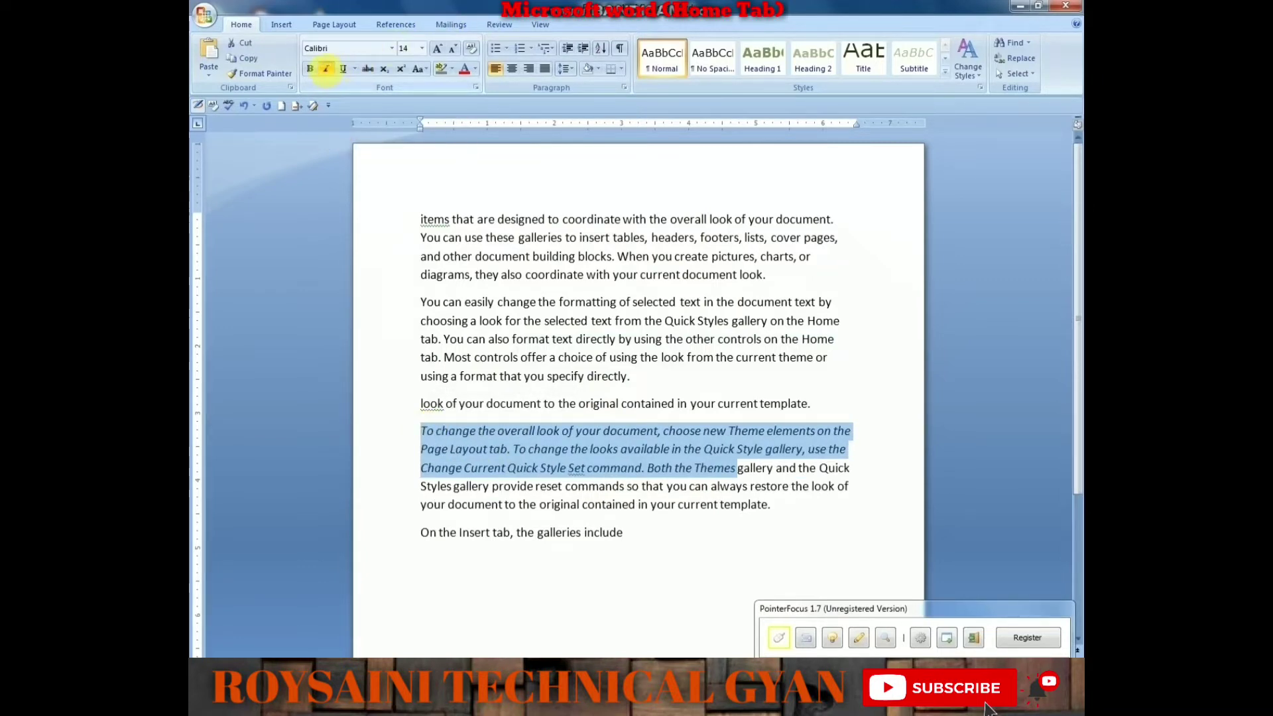
pyautogui.click(325, 69)
pyautogui.click(325, 69)
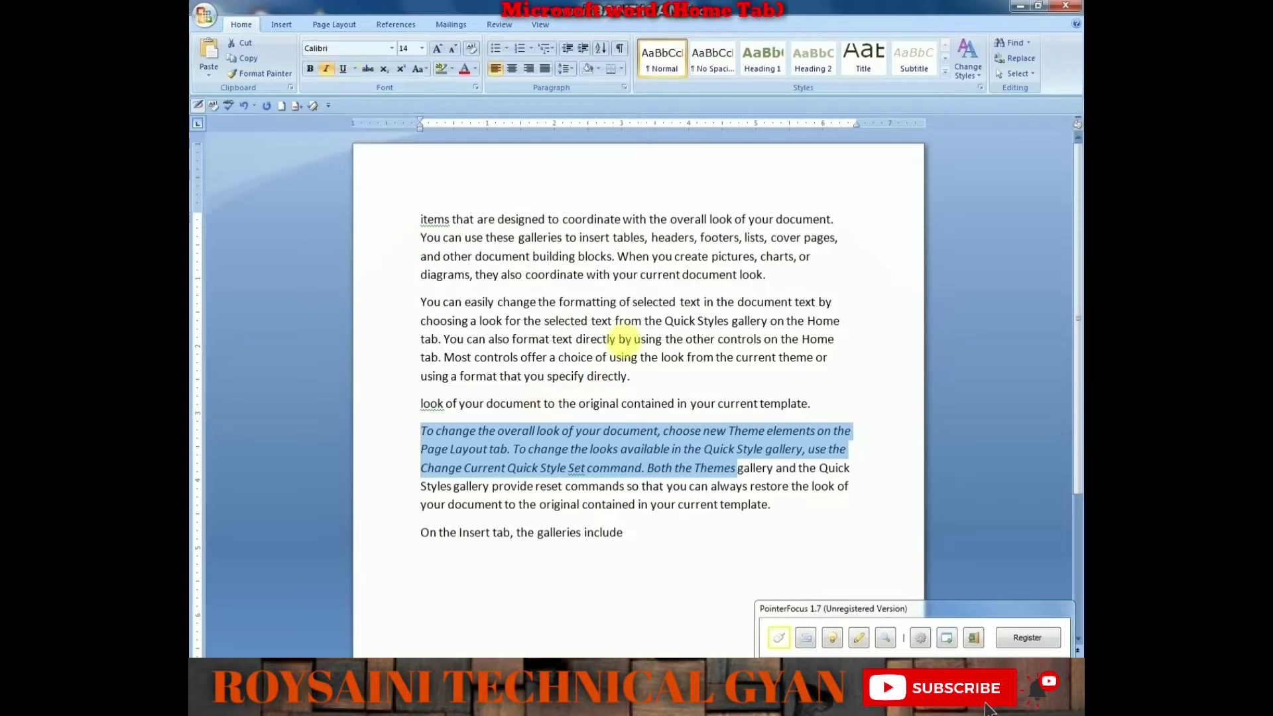
# Step: Underline, italicize and bold the first paragraph starting 'items that are designed to coordinate'
pyautogui.moveTo(773, 284); pyautogui.dragTo(435, 213)
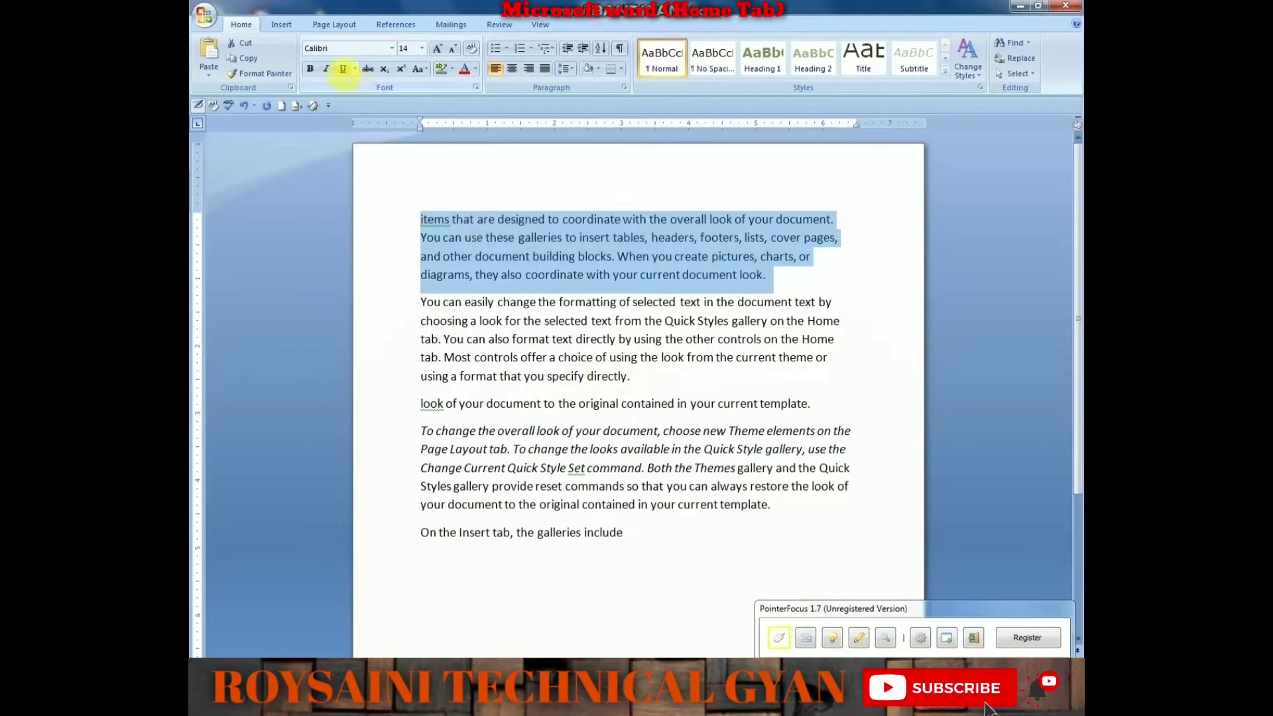
pyautogui.click(343, 68)
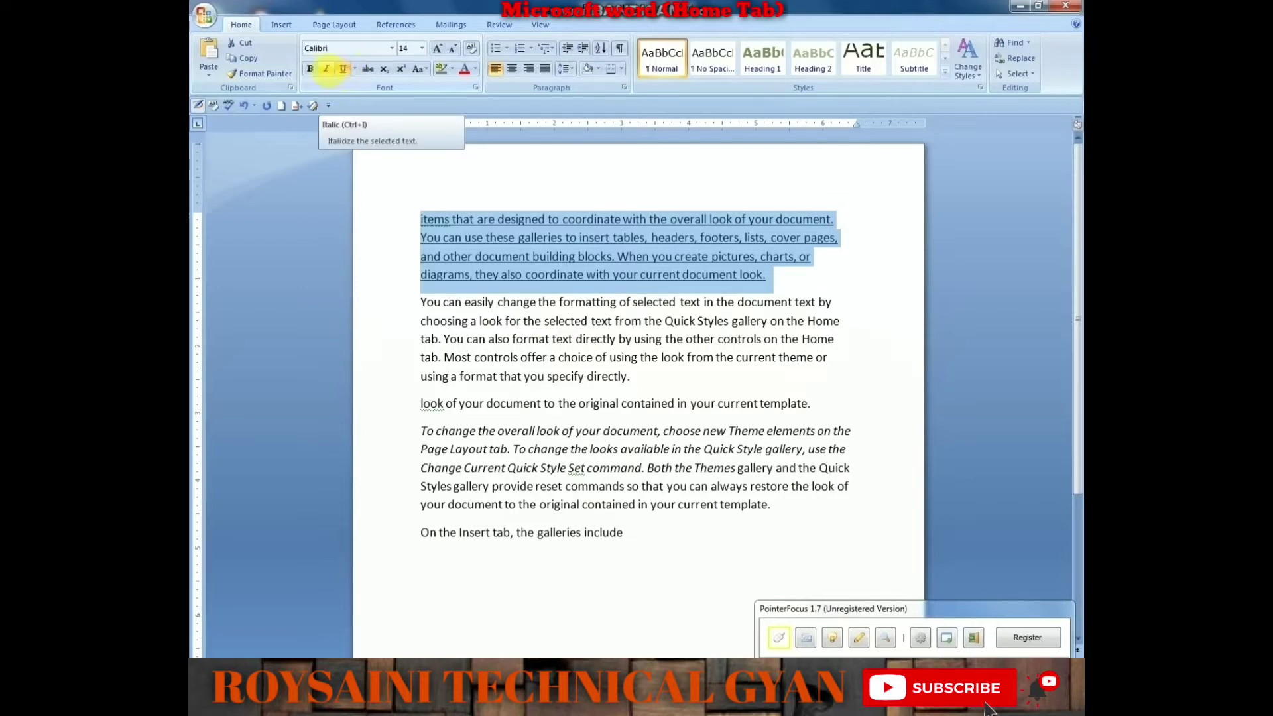
pyautogui.click(326, 69)
pyautogui.click(309, 69)
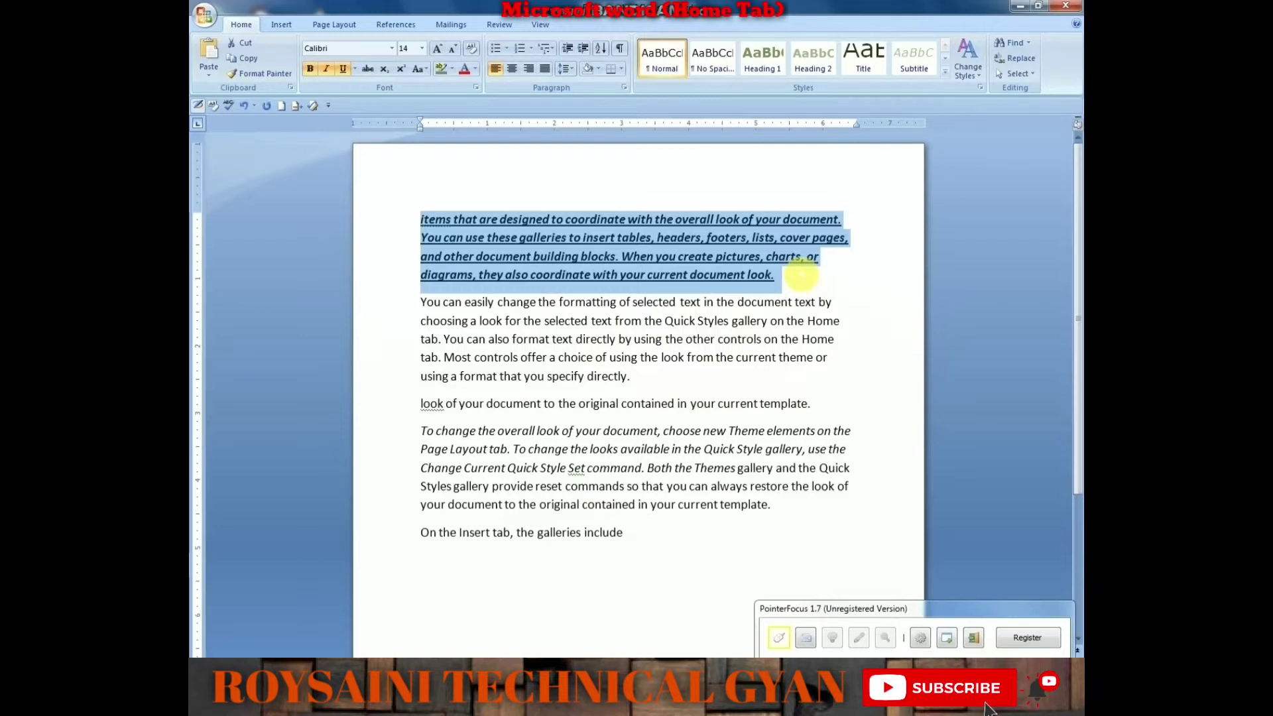
# Step: Remove bold, italic and underline from the first paragraph, leaving plain Verdana 11 text
pyautogui.click(471, 48)
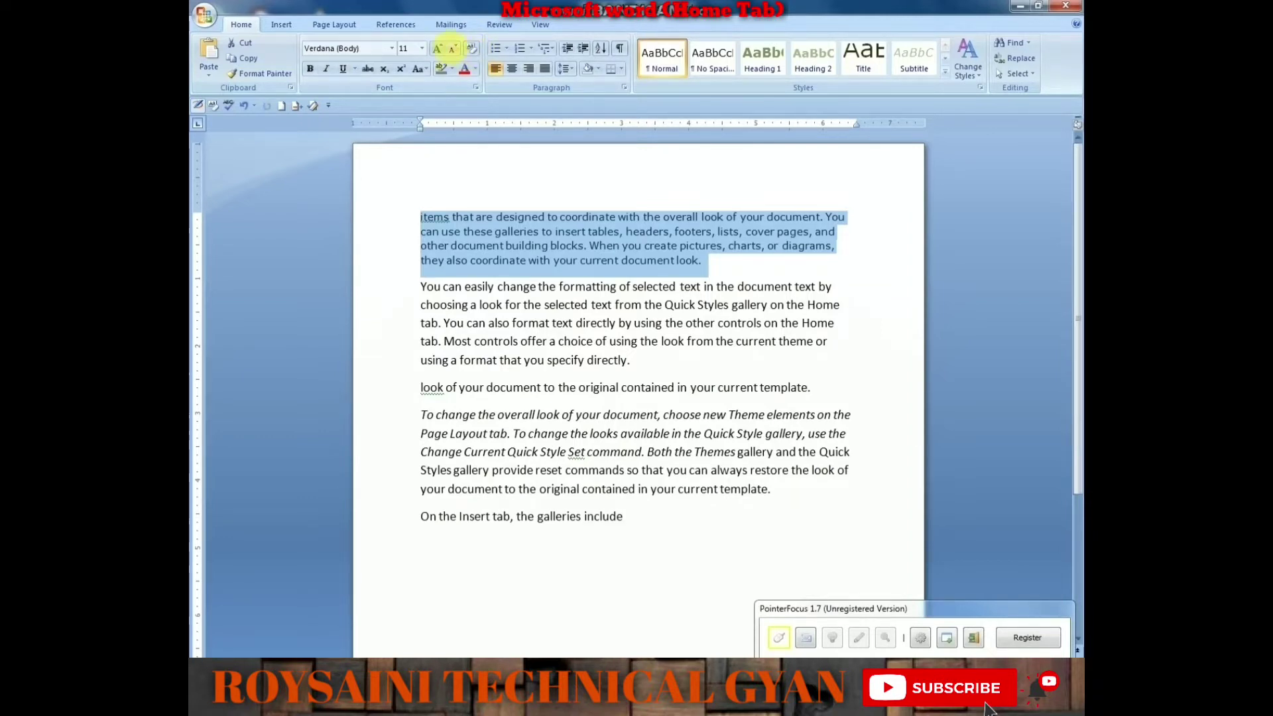
pyautogui.click(417, 49)
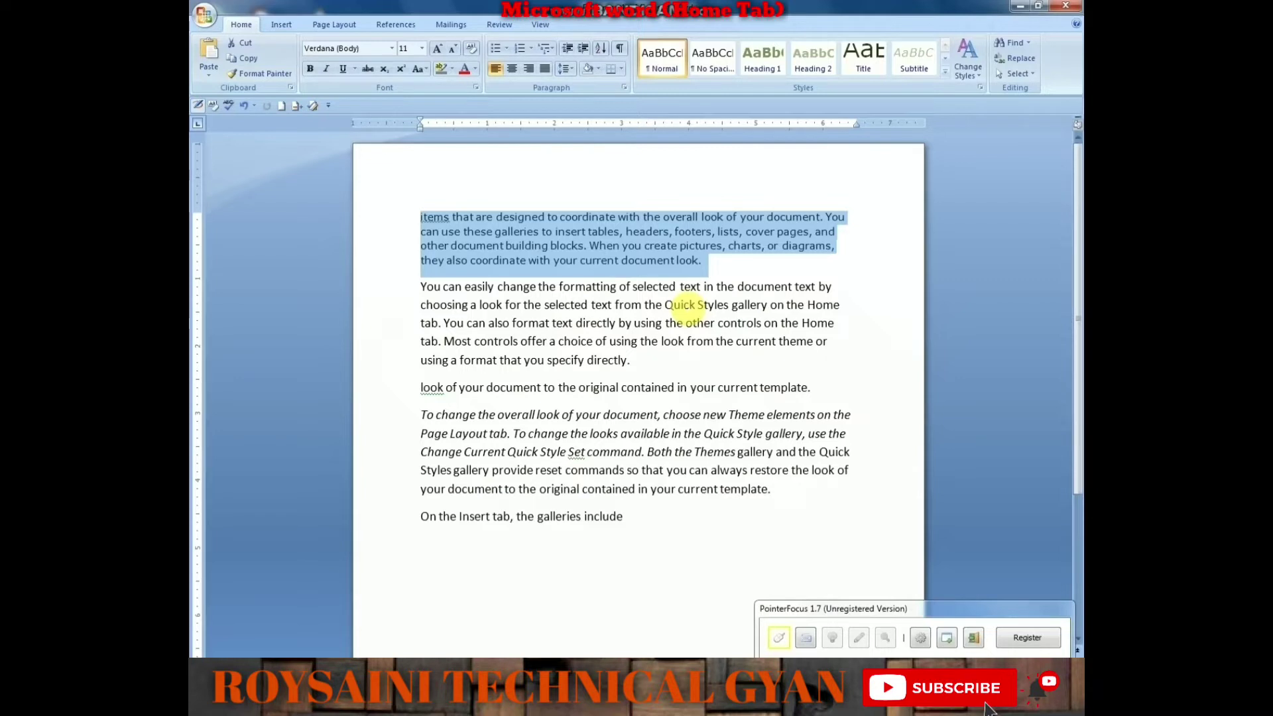
pyautogui.click(662, 324)
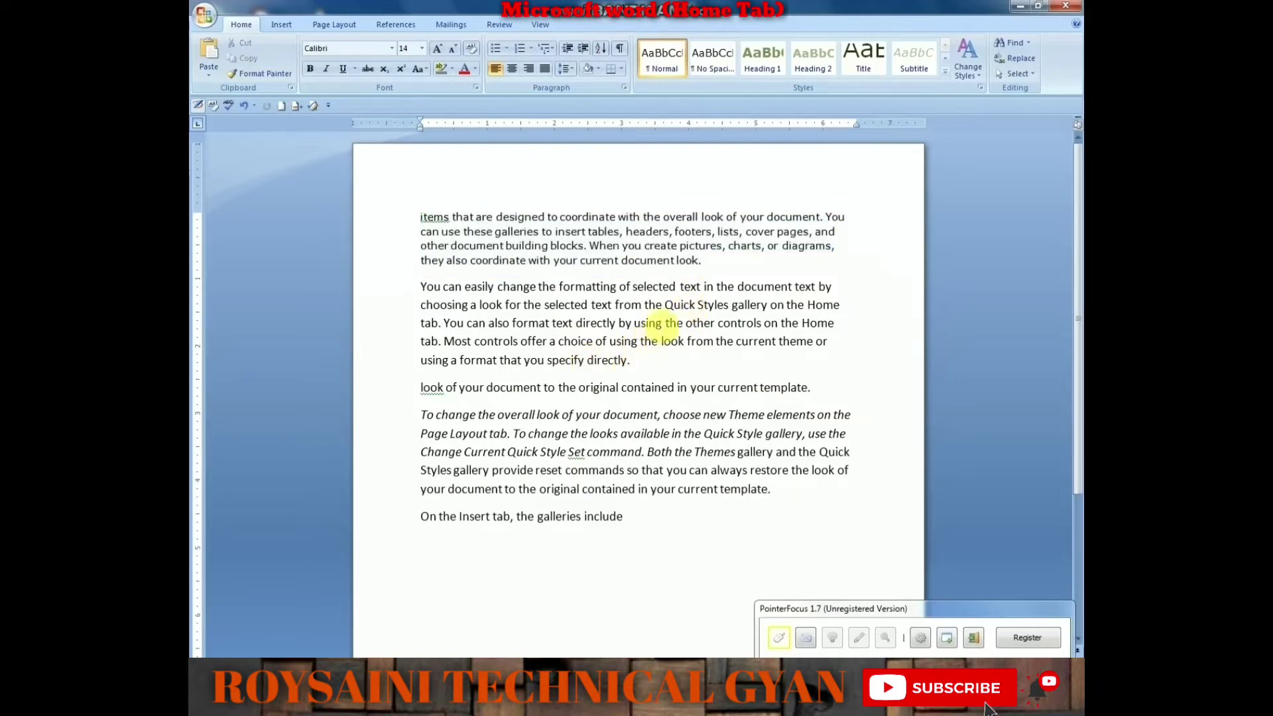
pyautogui.doubleClick(653, 323)
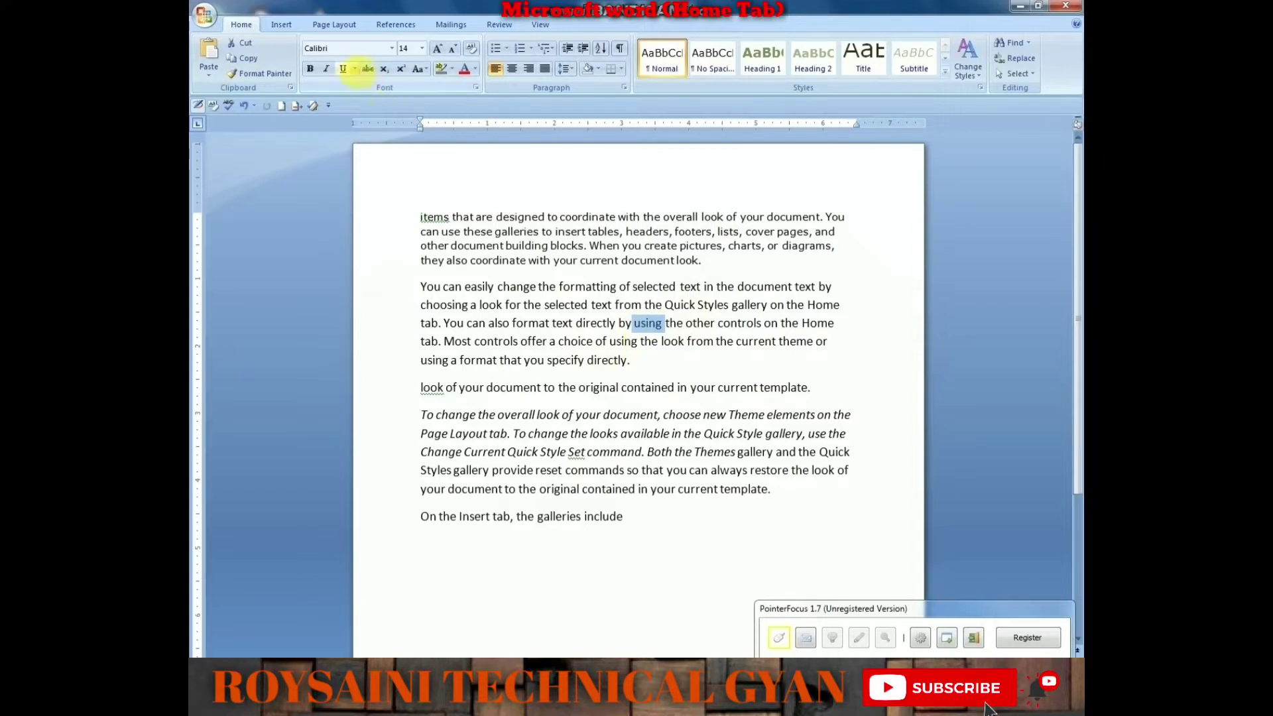
pyautogui.click(365, 70)
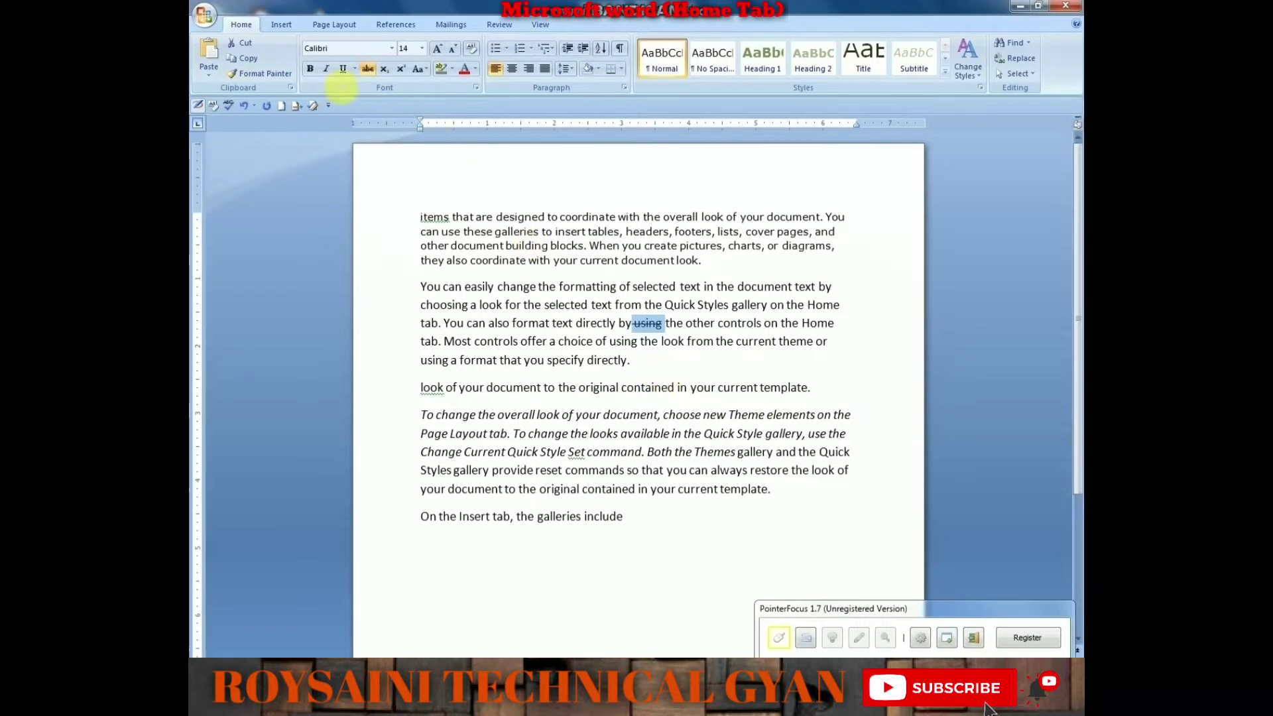
pyautogui.click(367, 69)
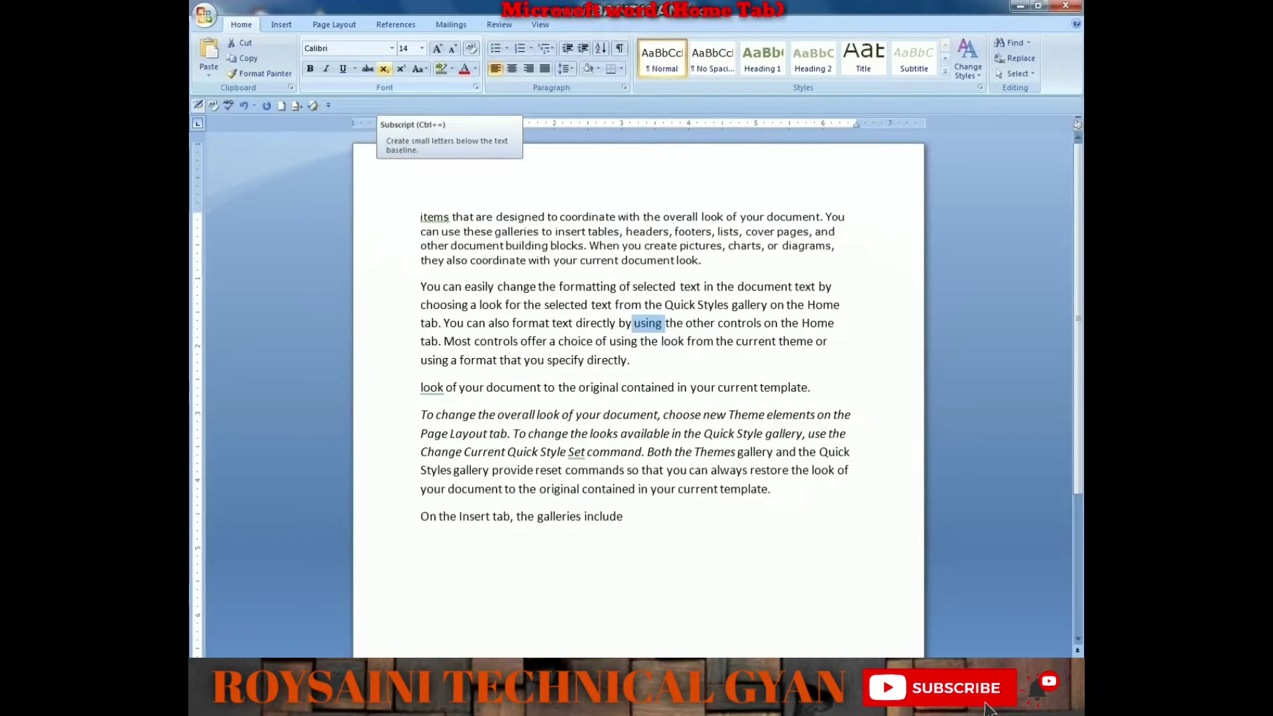
pyautogui.click(527, 260)
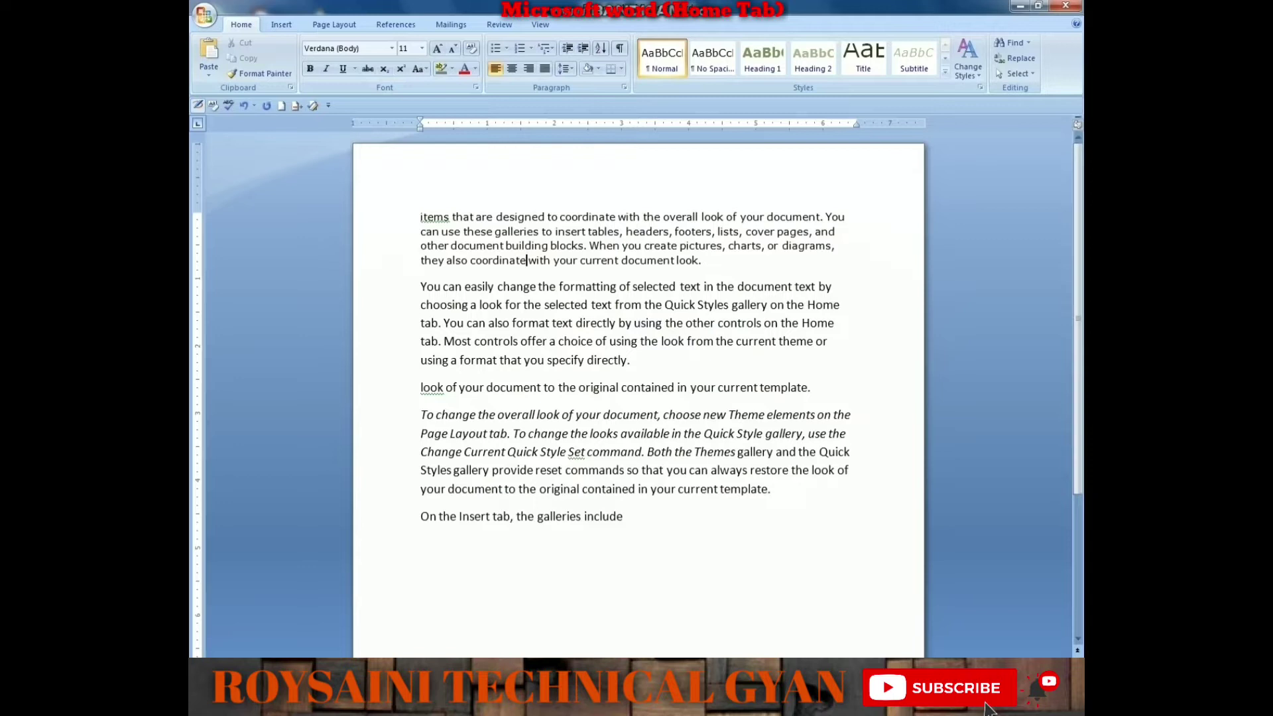
# Step: Add a new last line after 'galleries include' reading H2SO4
pyautogui.click(623, 516)
pyautogui.press('Return')
pyautogui.write('h')
pyautogui.press('BackSpace')
pyautogui.write('n')
pyautogui.press('BackSpace')
pyautogui.write('H')
pyautogui.write('2')
pyautogui.write('SO4')
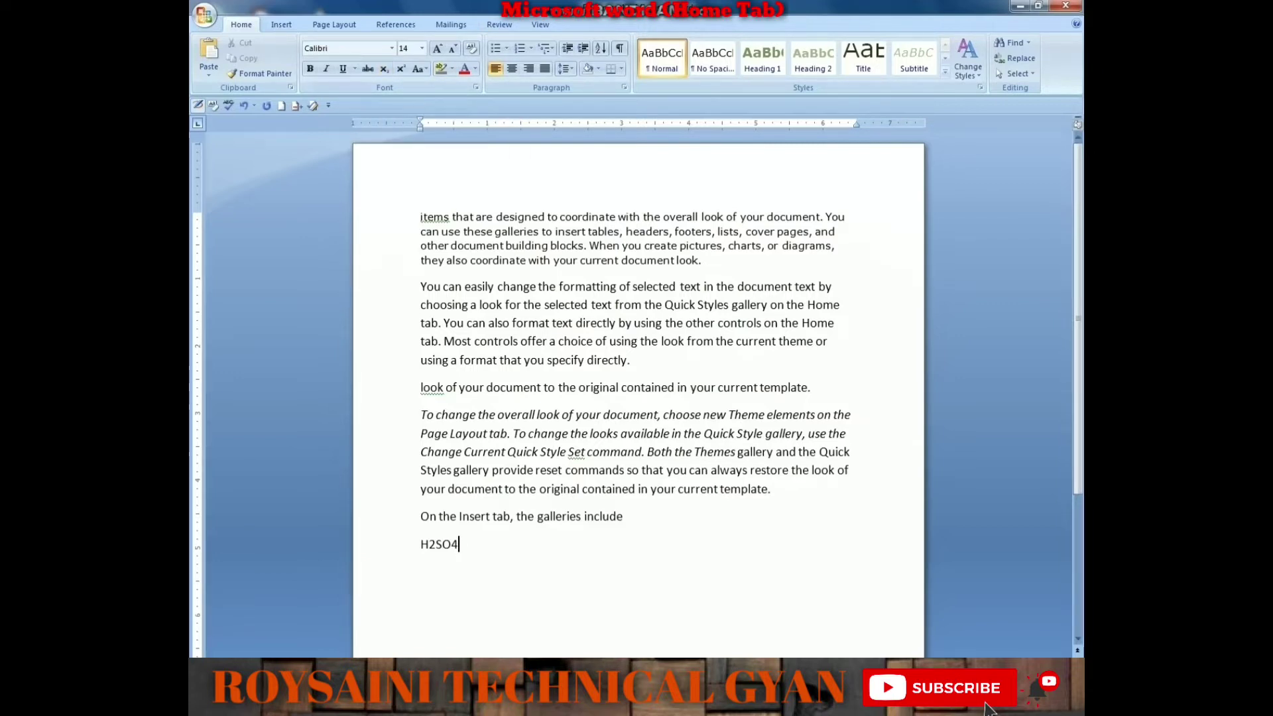
# Step: Subscript the 2 and 4 in H2SO4, then turn subscript off and start a new line
pyautogui.moveTo(428, 544); pyautogui.dragTo(435, 545)
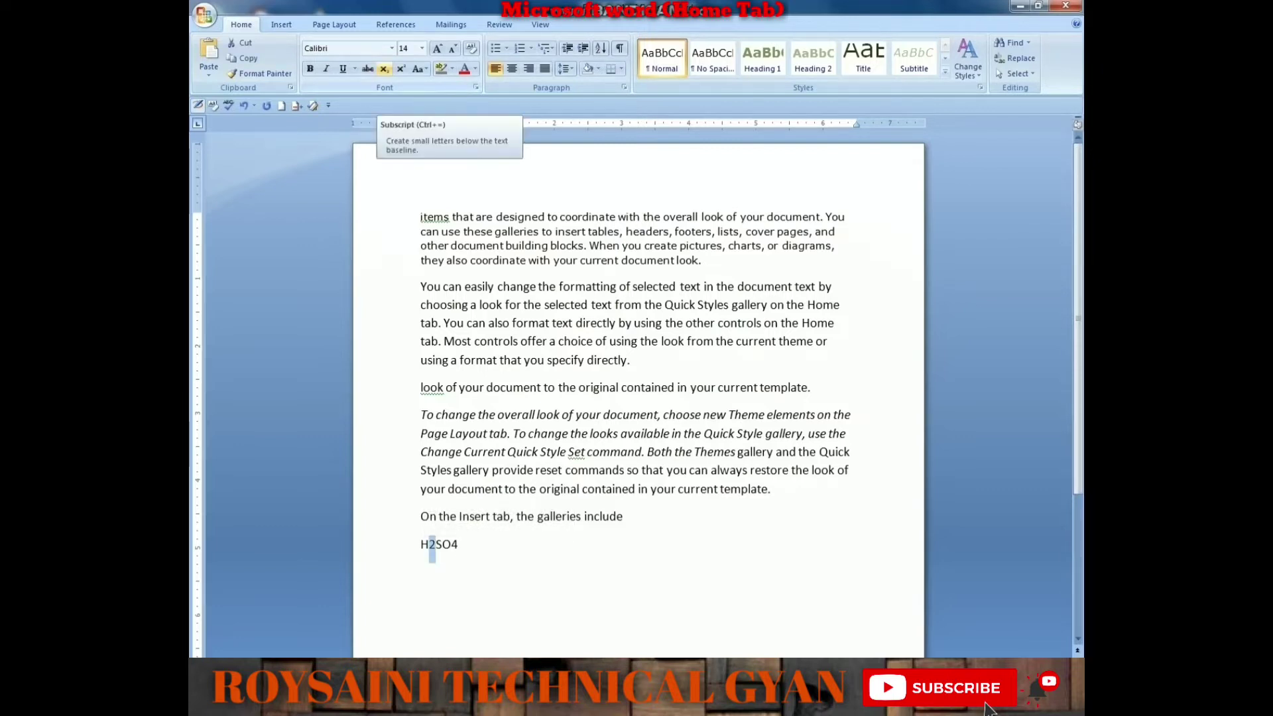
pyautogui.click(384, 69)
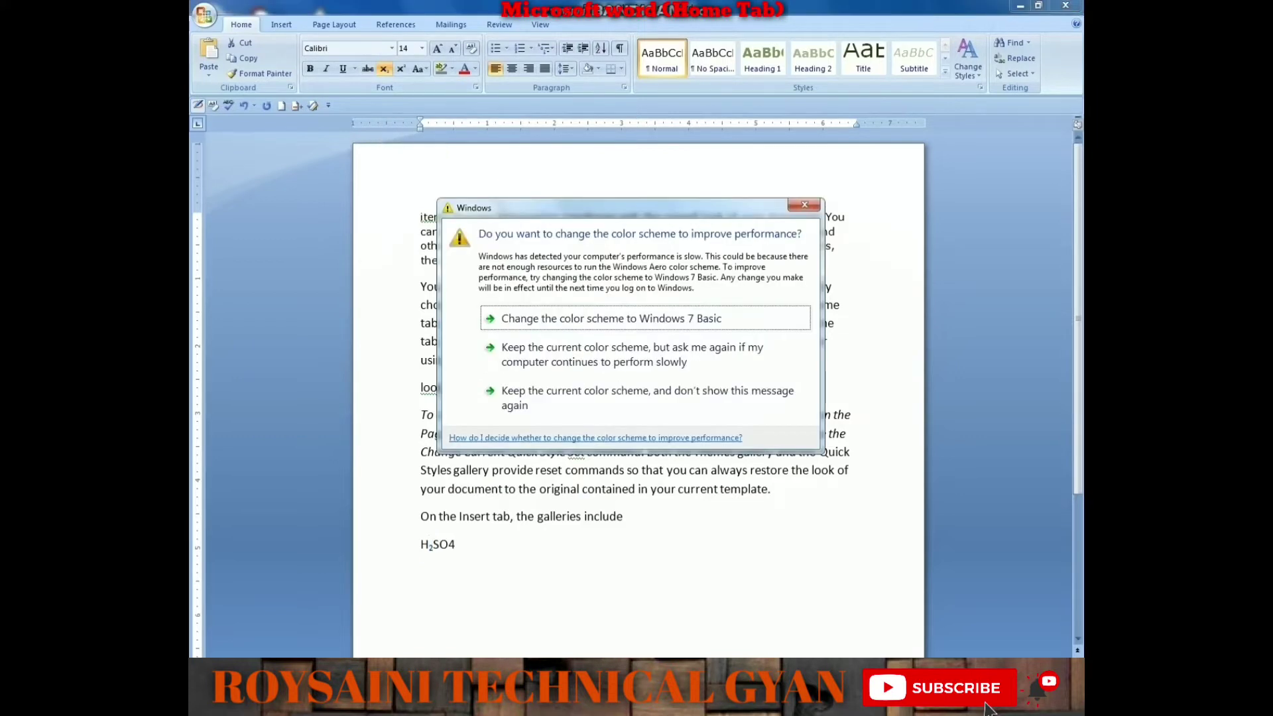
pyautogui.click(804, 205)
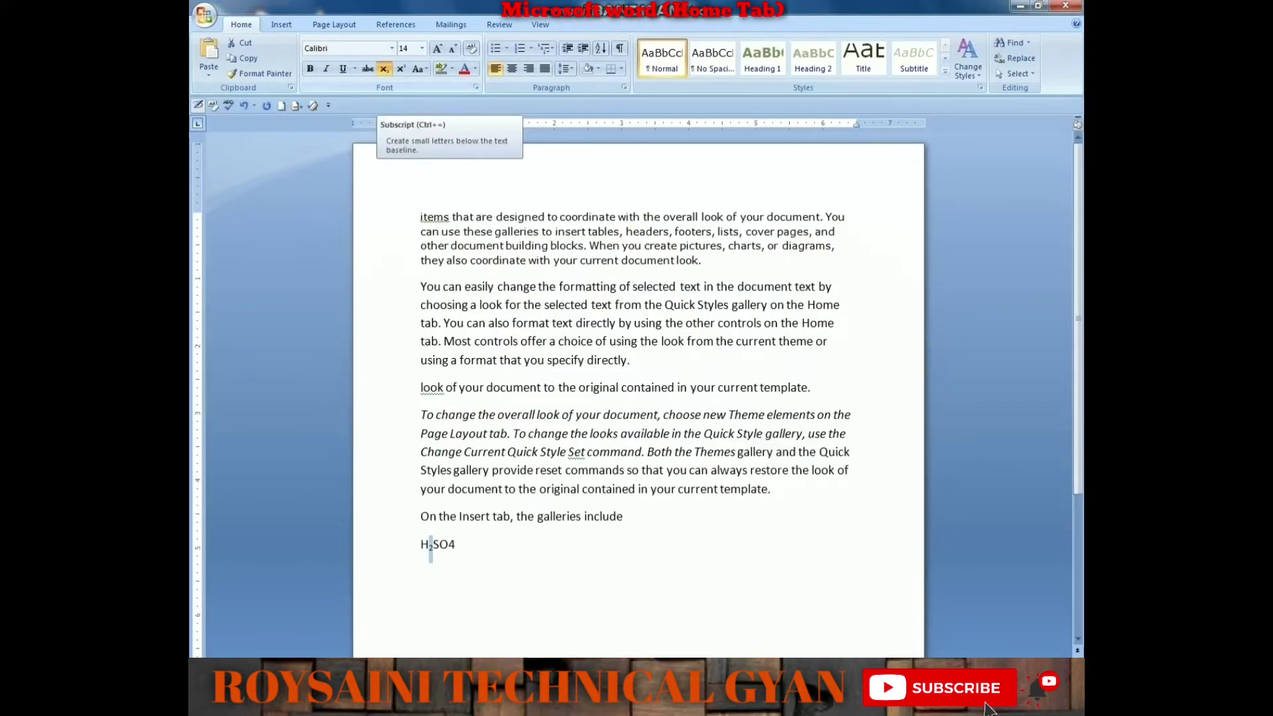
pyautogui.moveTo(457, 544); pyautogui.dragTo(448, 544)
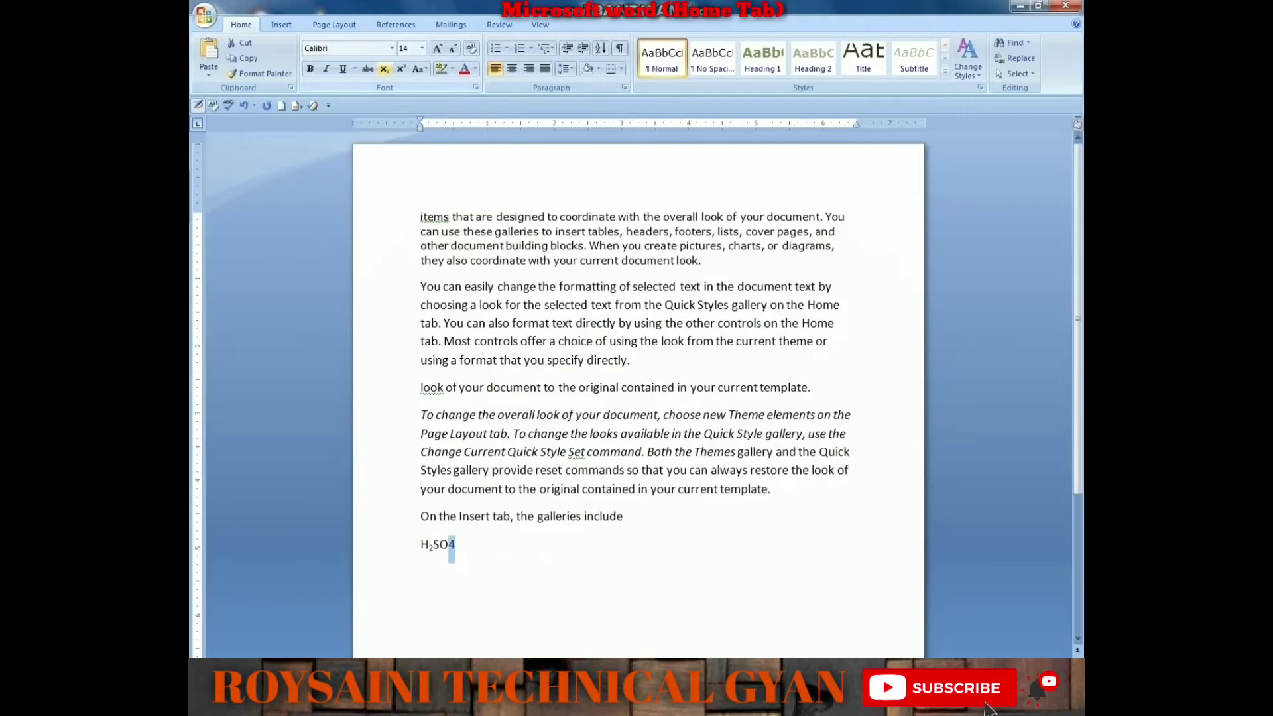
pyautogui.hotkey('ctrl', '=')
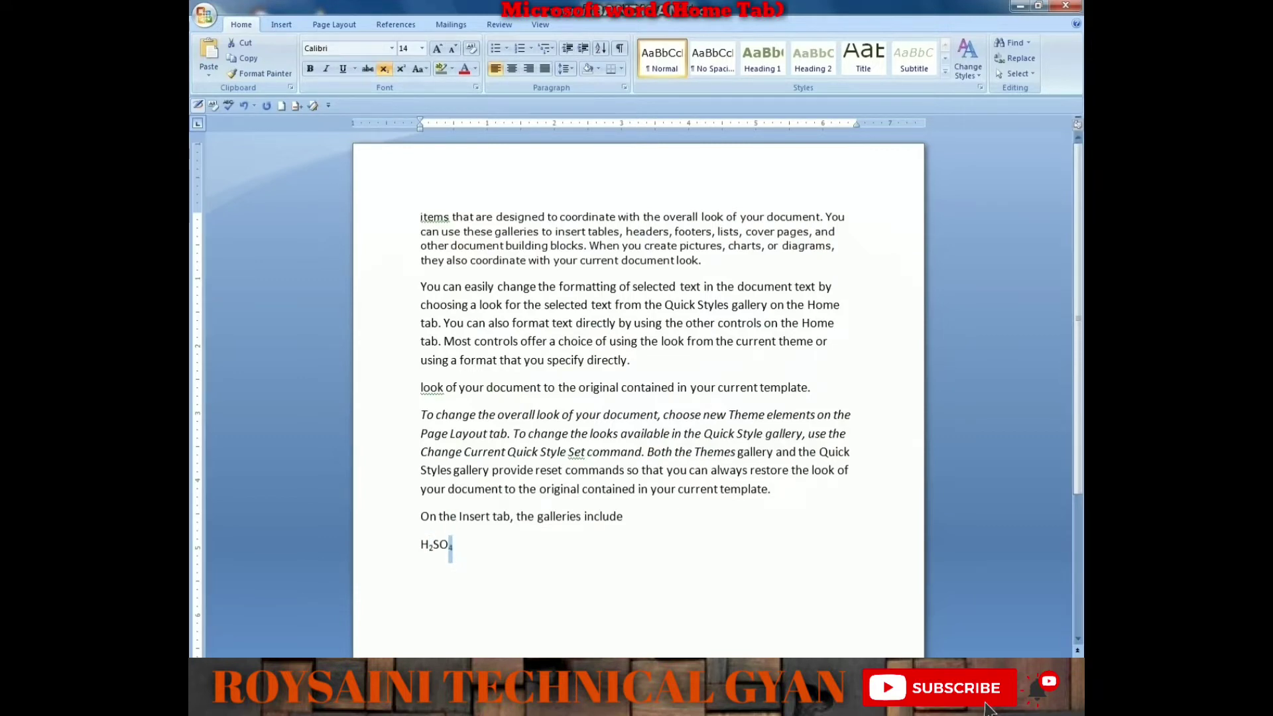
pyautogui.press('Right')
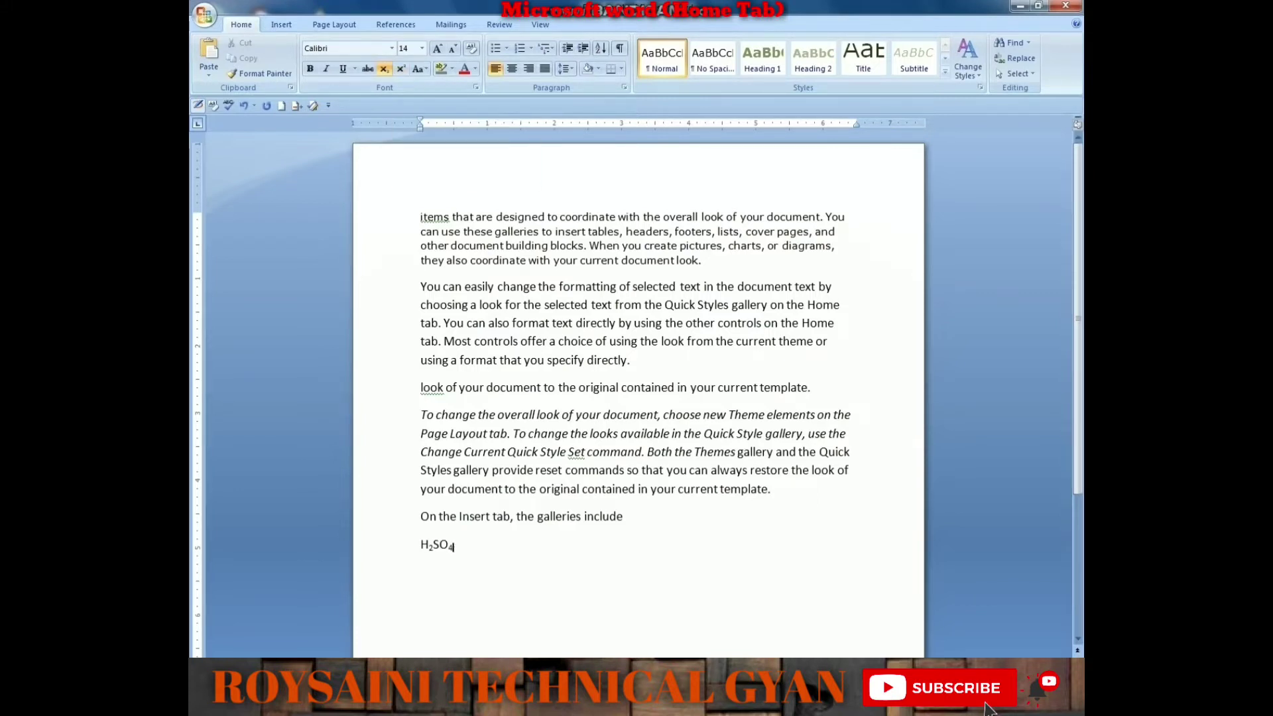
pyautogui.hotkey('ctrl', '=')
pyautogui.press('Return')
# Step: Type 2 after X and superscript it so the line reads X²
pyautogui.write('X2')
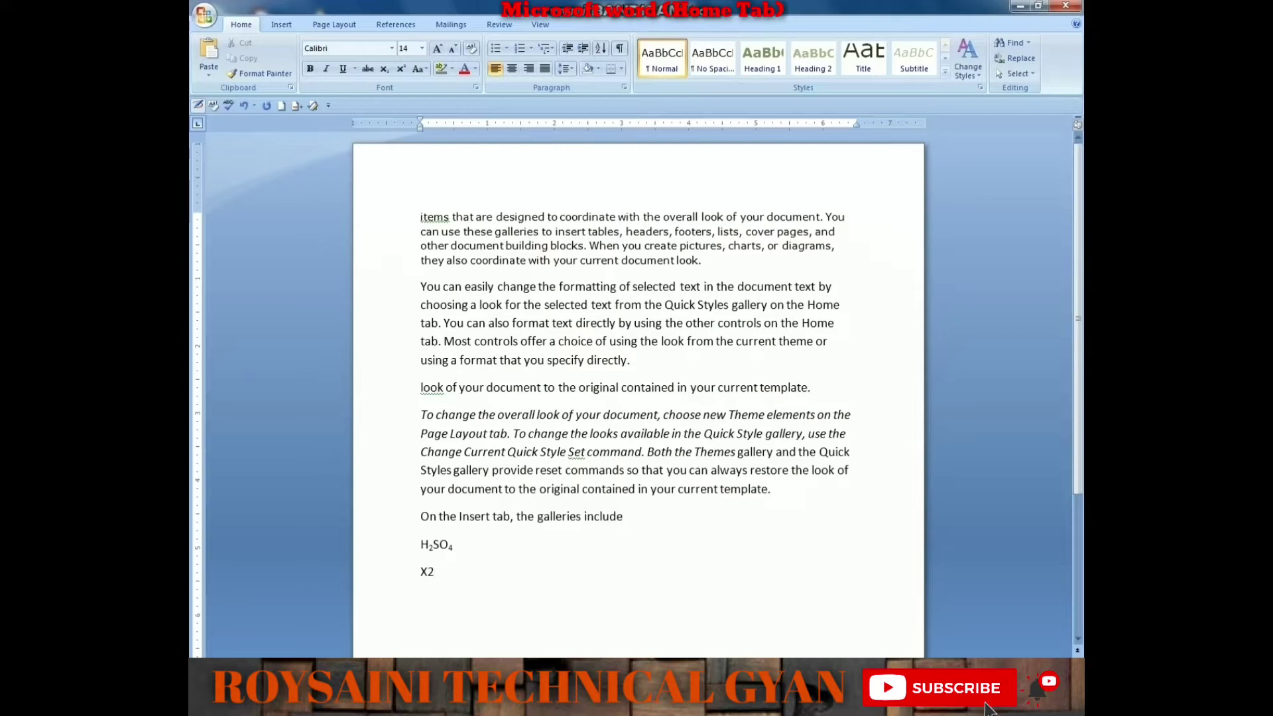
pyautogui.hotkey('shift', 'Left')
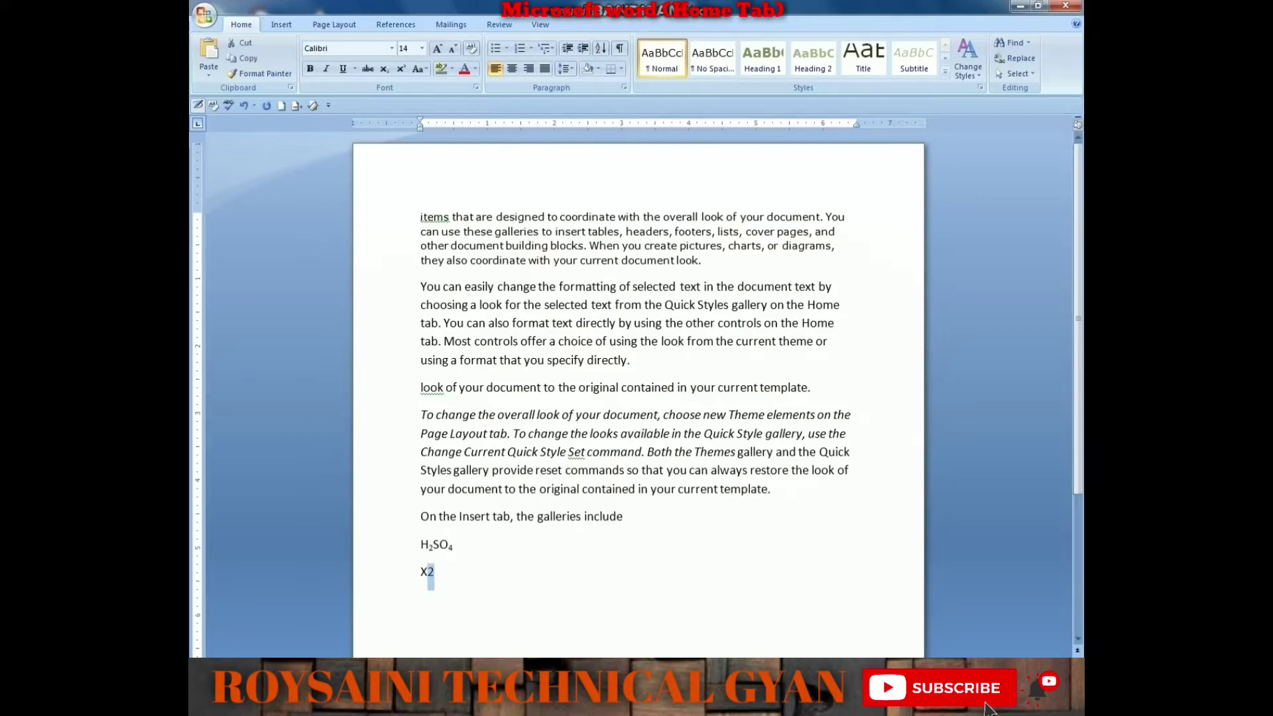
pyautogui.click(401, 69)
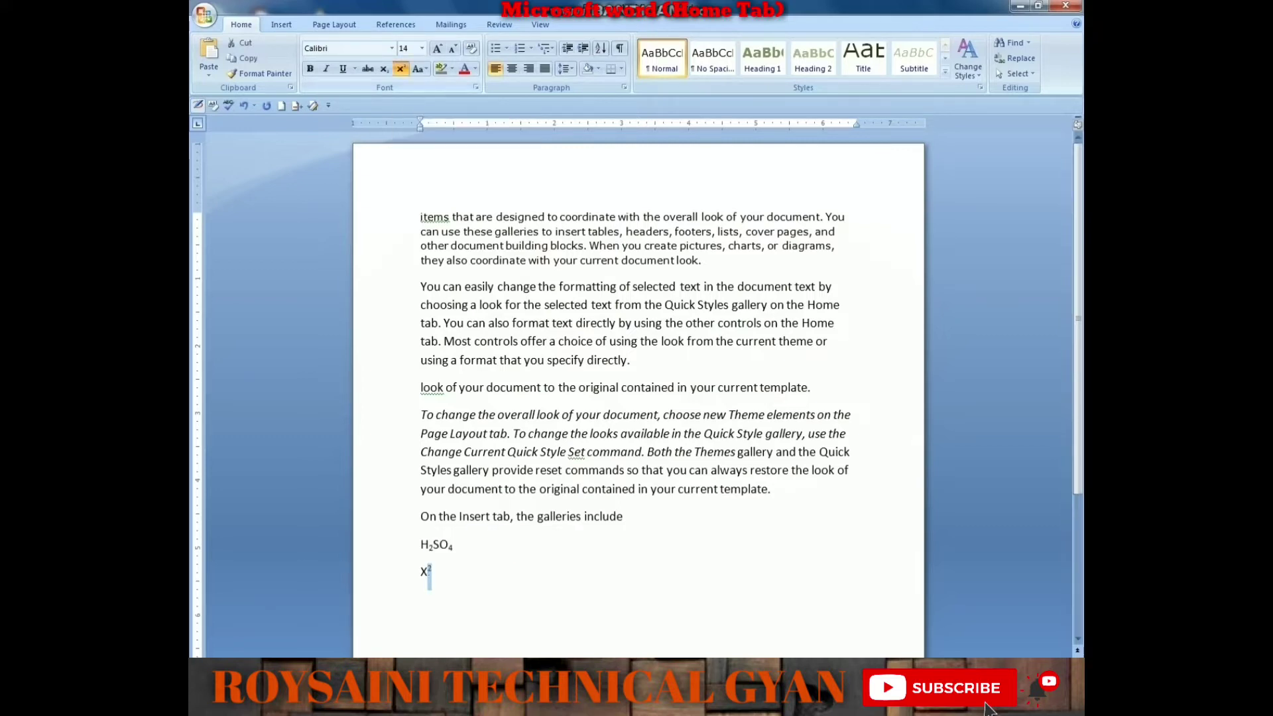
pyautogui.press('Right')
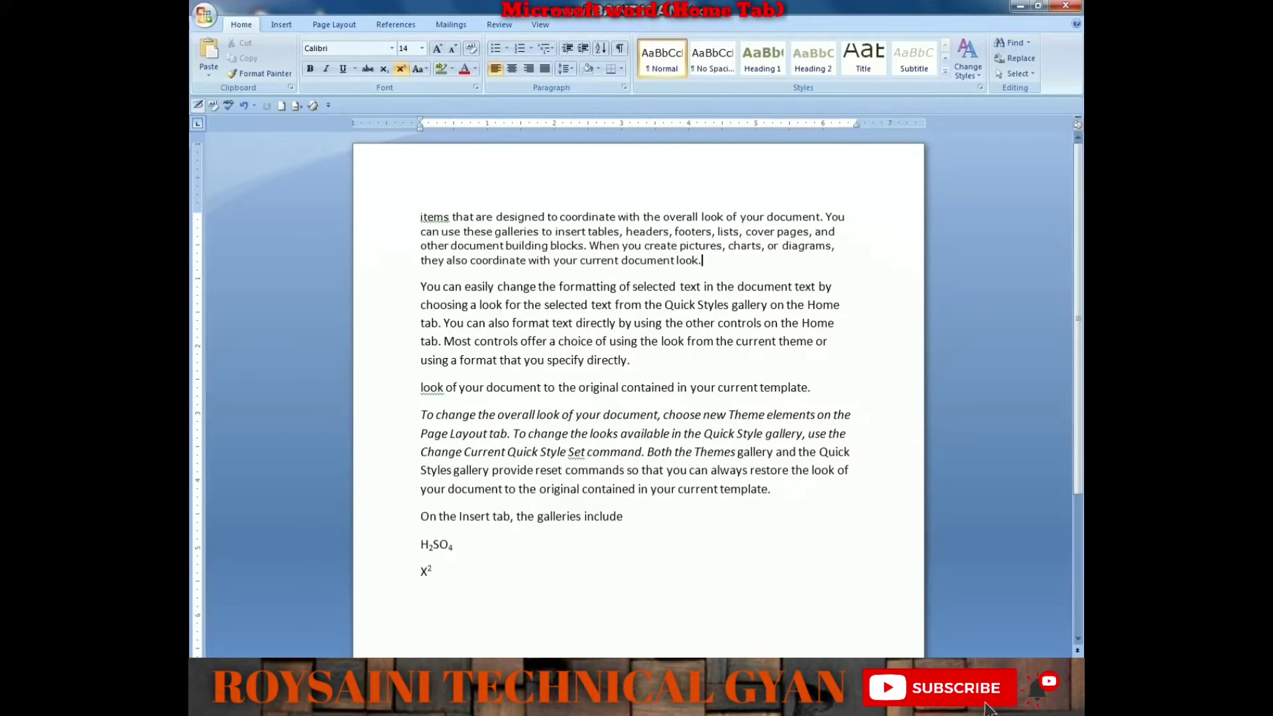
# Step: Select the first paragraph's end, then the whole italic fourth paragraph, checking Change Case options without applying any
pyautogui.moveTo(701, 260); pyautogui.dragTo(693, 261)
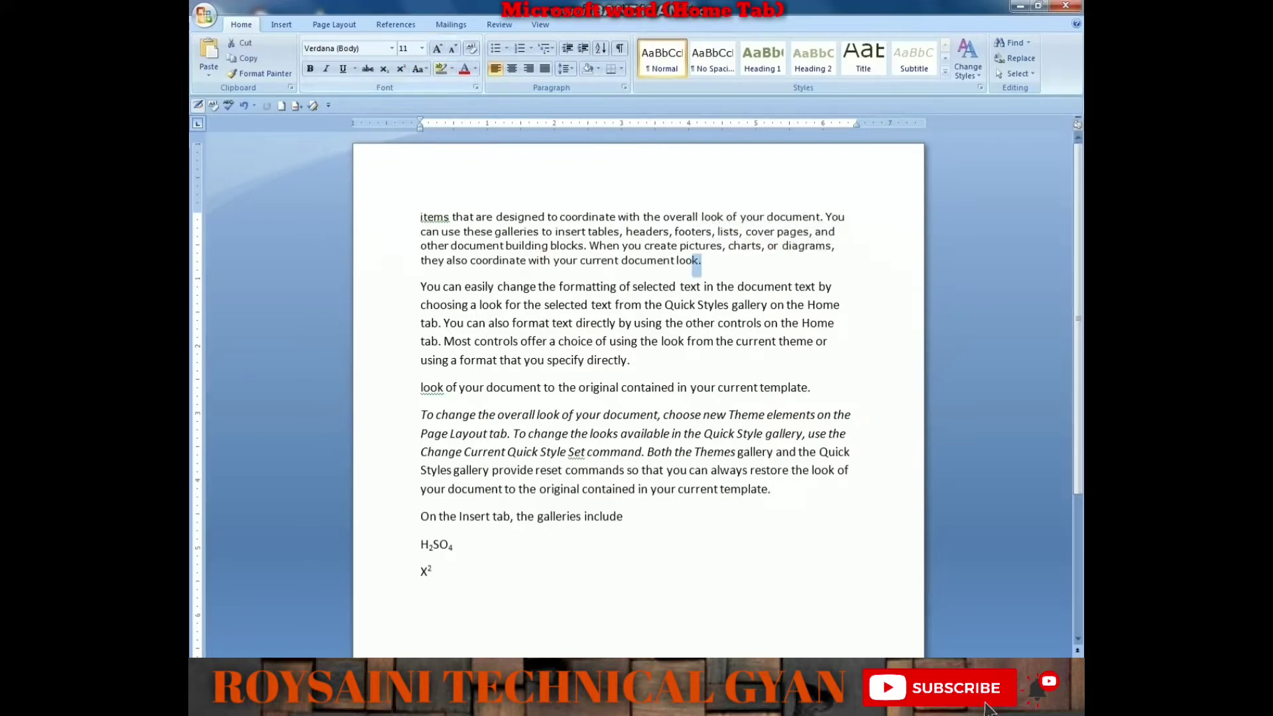
pyautogui.click(420, 69)
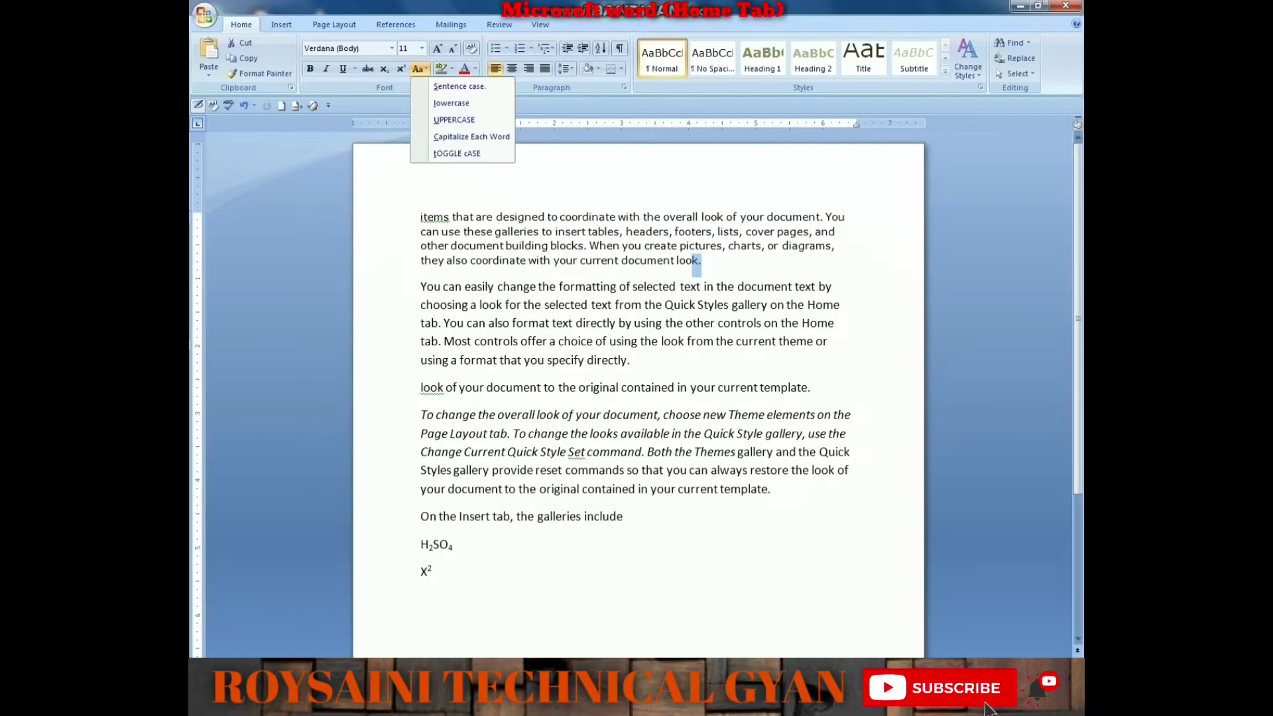
pyautogui.press('Escape')
pyautogui.moveTo(775, 489); pyautogui.dragTo(420, 415)
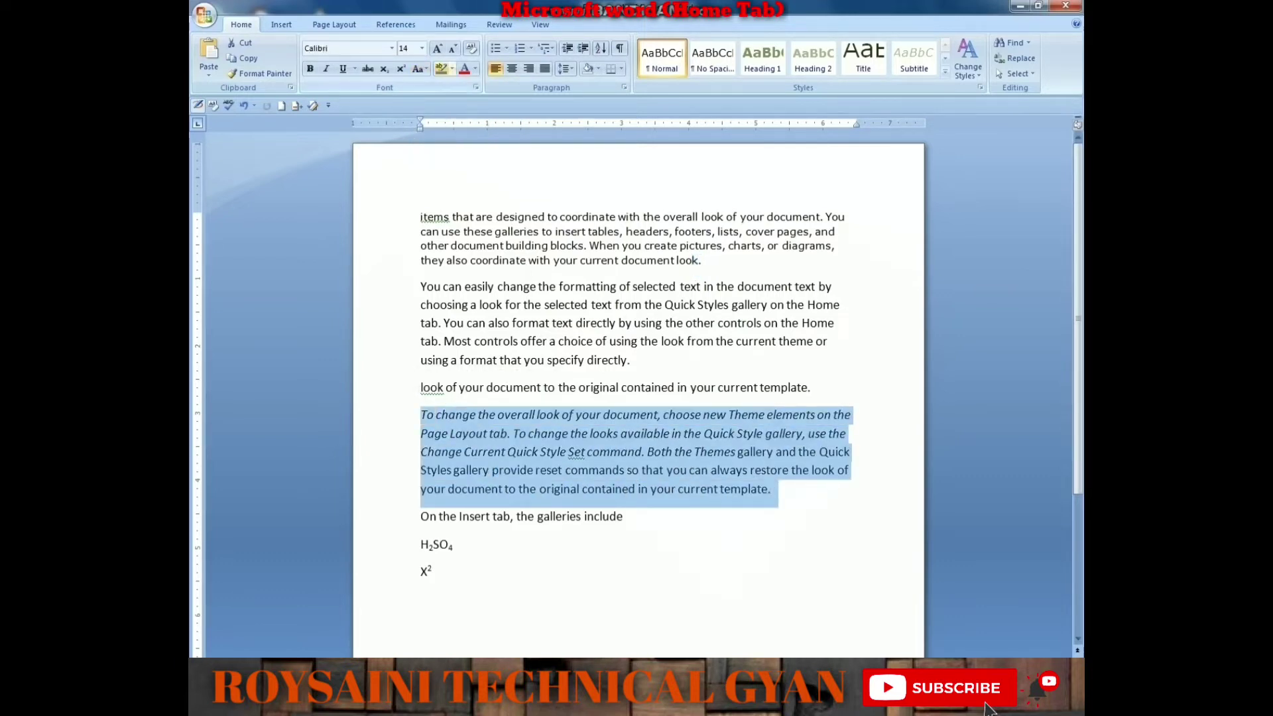
pyautogui.click(418, 69)
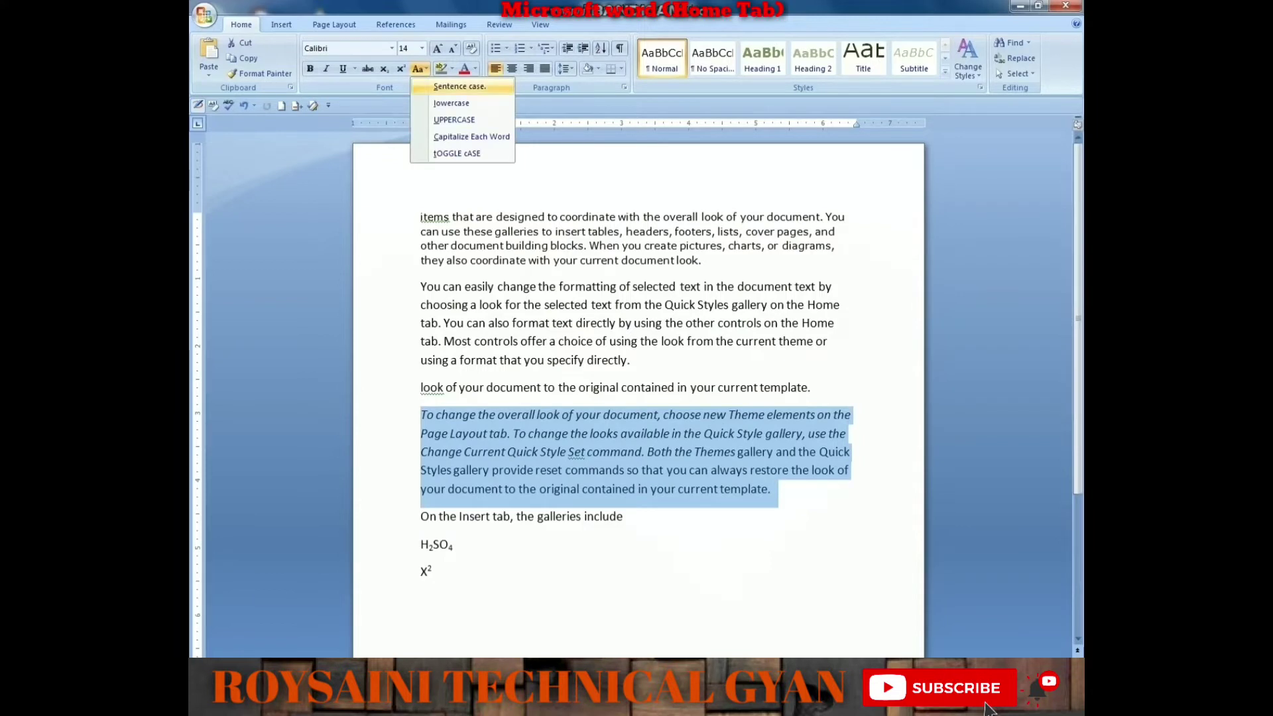
pyautogui.press('Escape')
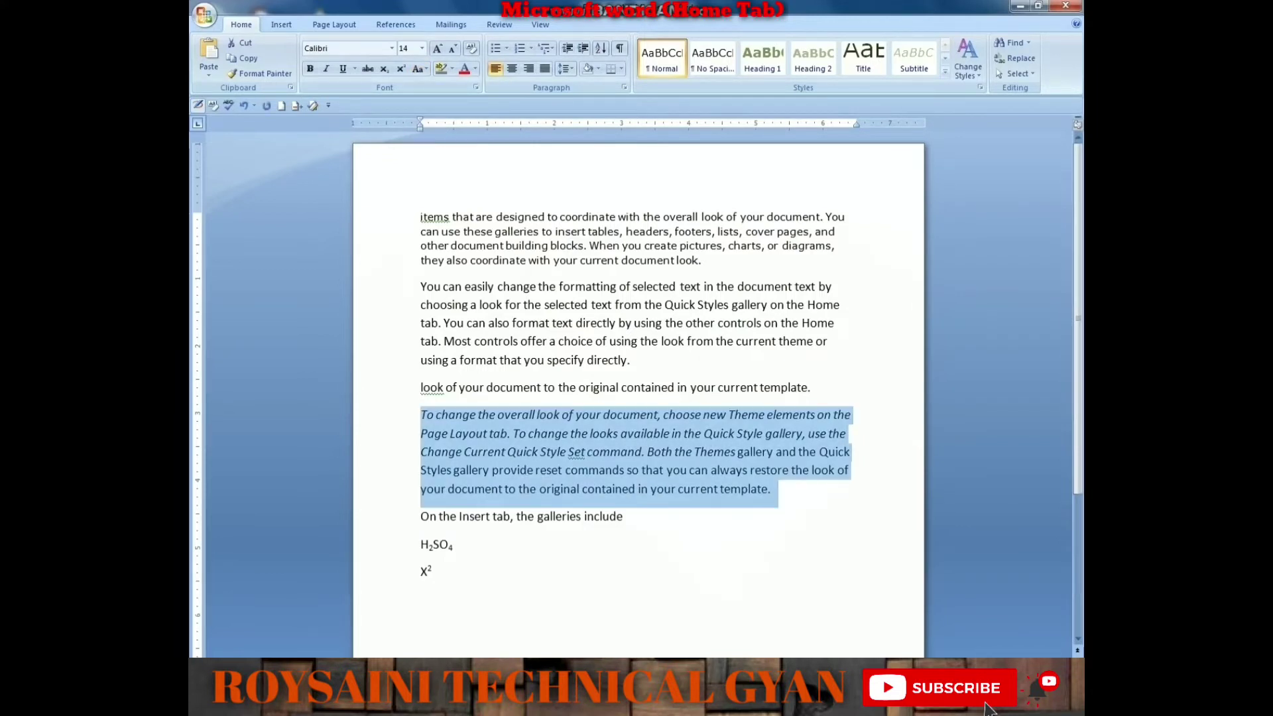
# Step: Remove the H2SO4 line and the X² line below the galleries sentence with Shift+Home and Delete
pyautogui.click(771, 489)
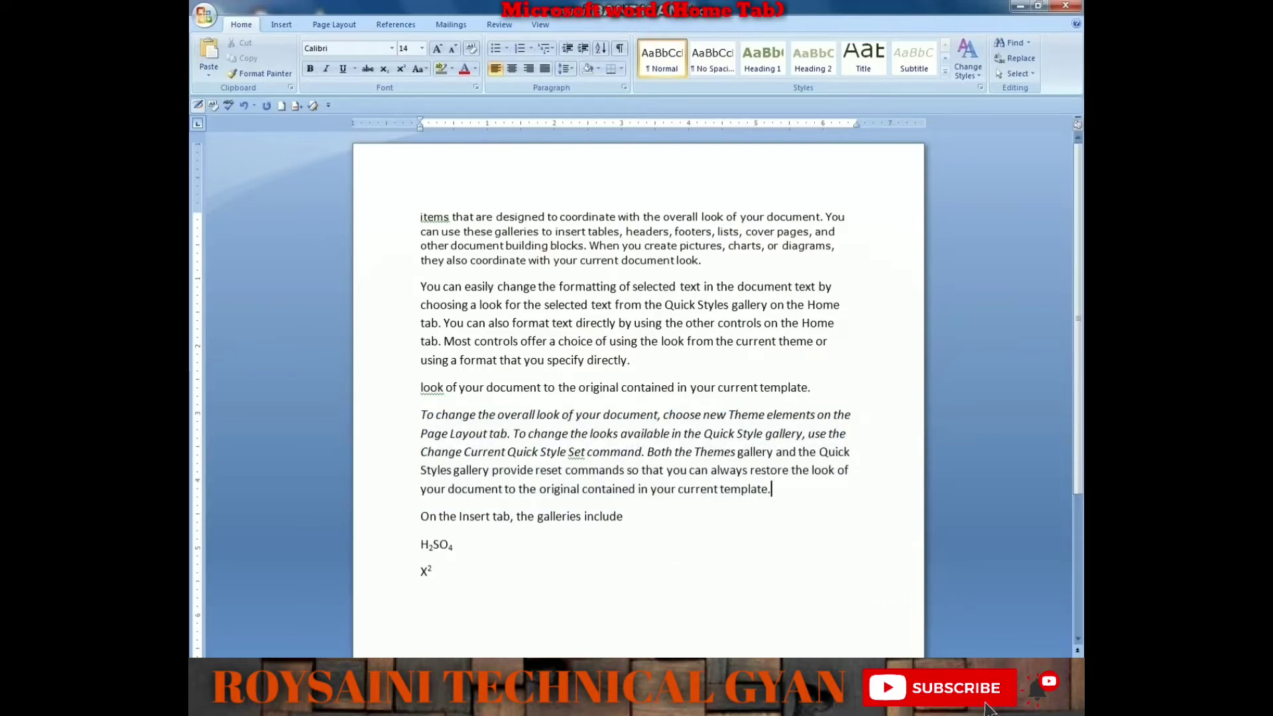
pyautogui.click(514, 433)
pyautogui.click(623, 516)
pyautogui.moveTo(420, 544); pyautogui.dragTo(453, 544)
pyautogui.click(453, 544)
pyautogui.hotkey('shift', 'Home')
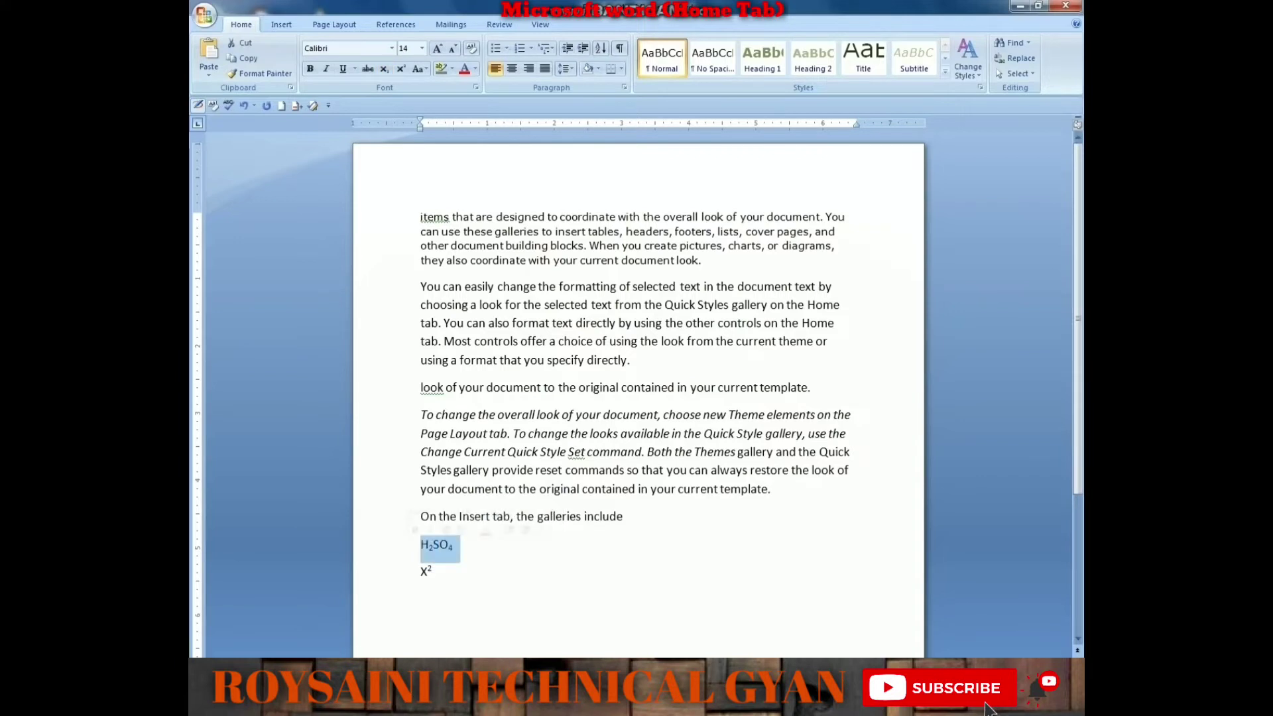
pyautogui.press('Delete')
pyautogui.press('Delete')
pyautogui.hotkey('shift', 'Home')
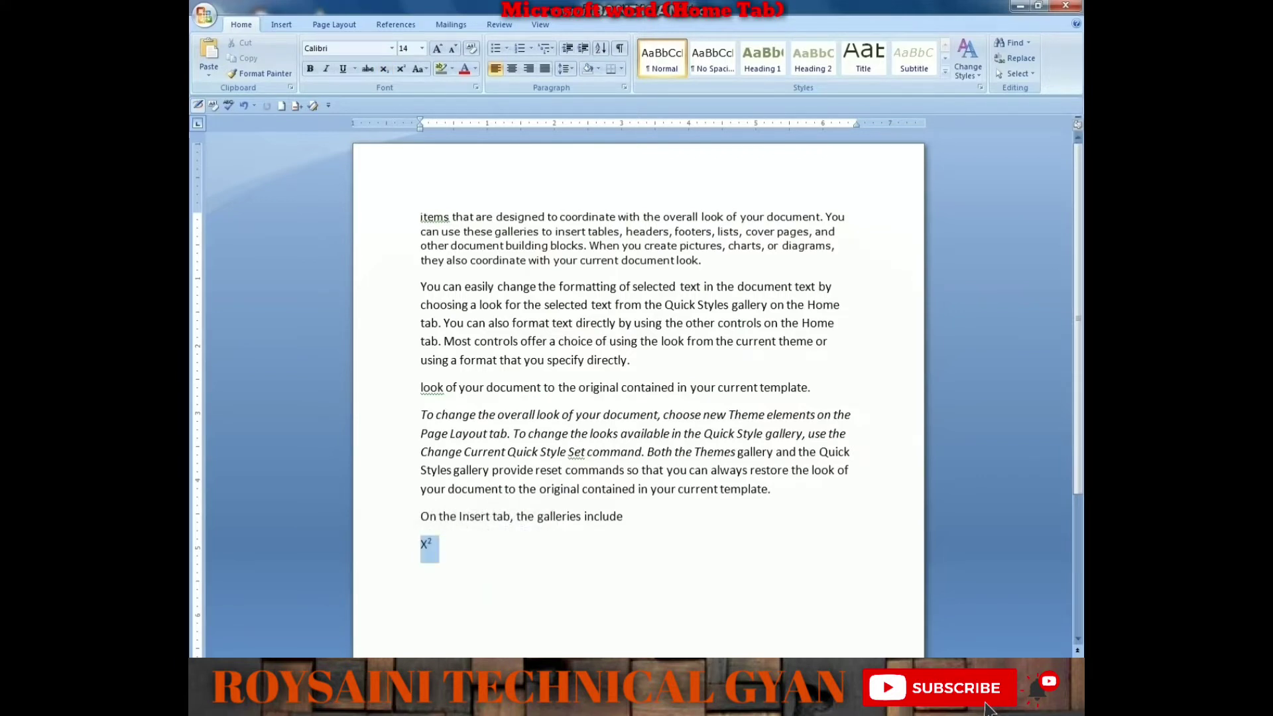
pyautogui.press('Delete')
# Step: Select the 'look of your document' line and change it to Sentence case, then lowercase
pyautogui.moveTo(816, 387); pyautogui.dragTo(420, 387)
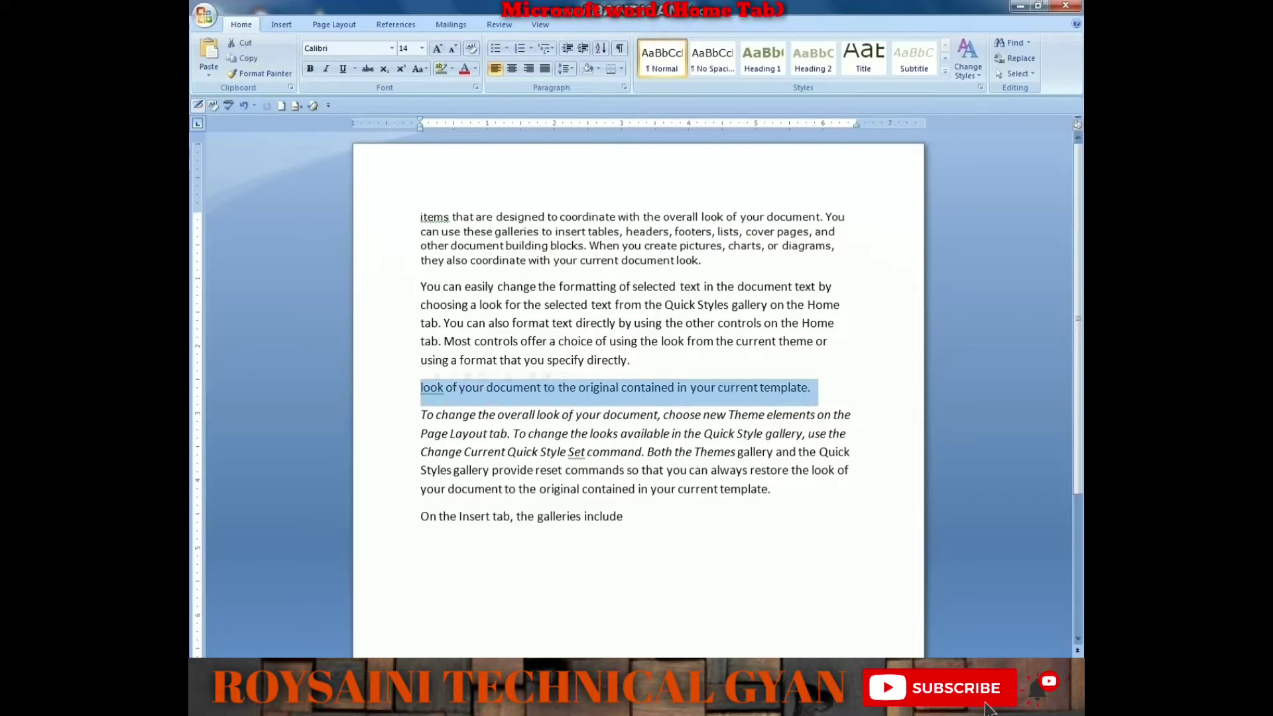
pyautogui.click(417, 69)
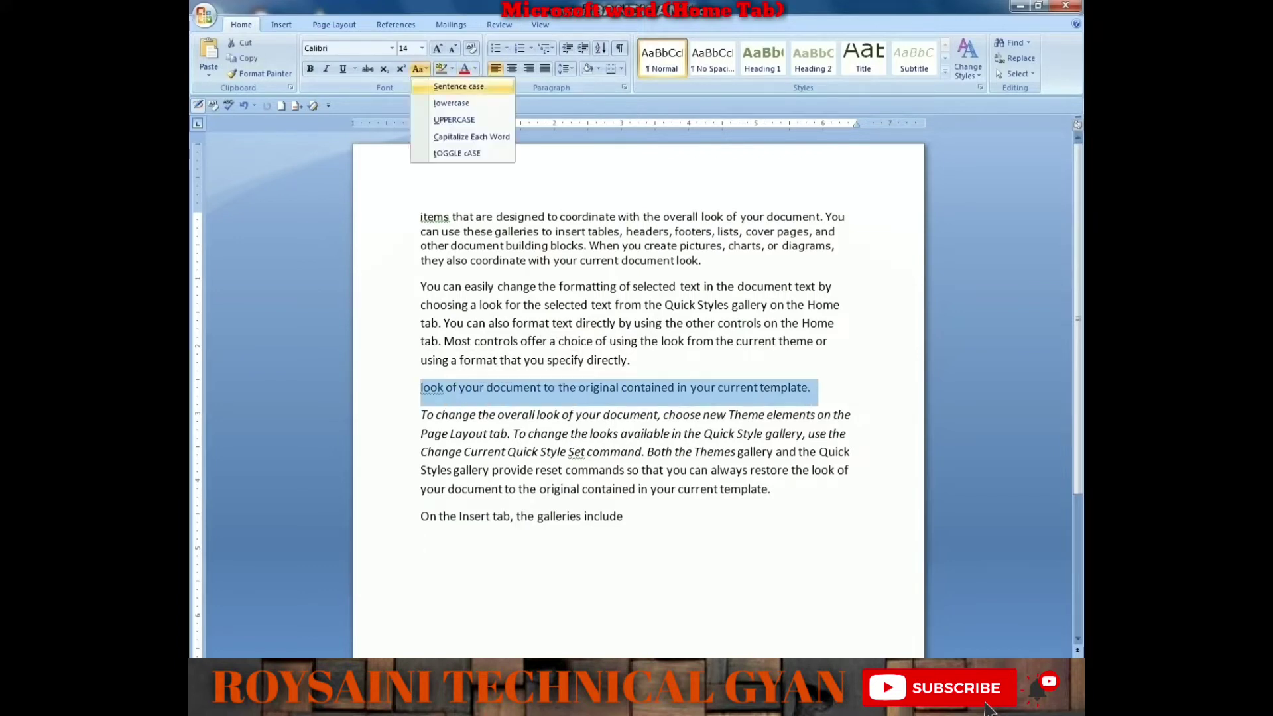
pyautogui.click(459, 86)
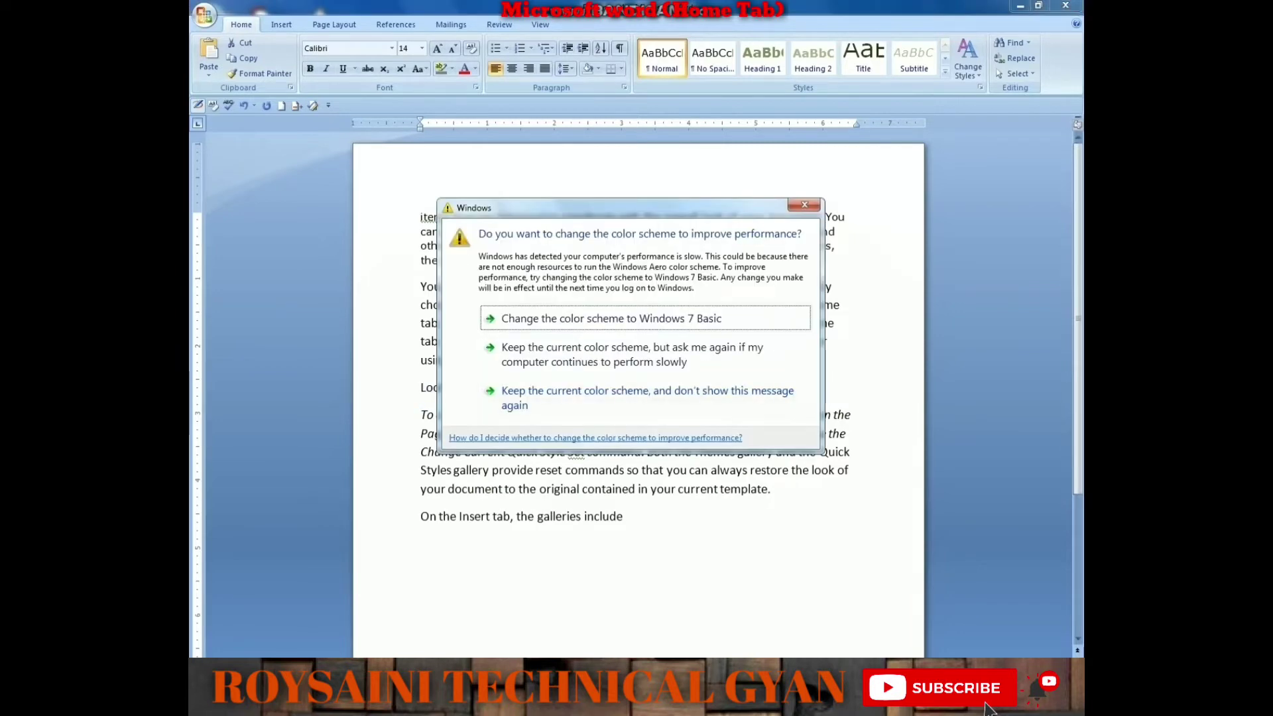
pyautogui.click(804, 205)
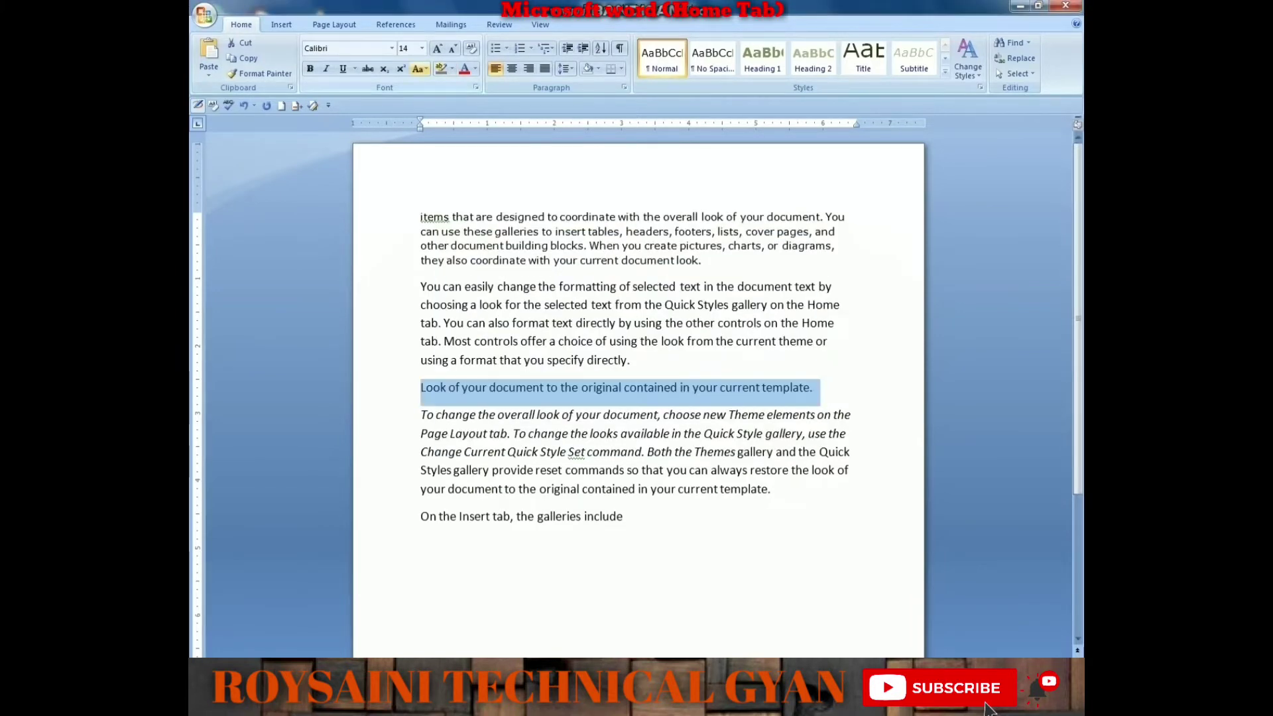
pyautogui.click(417, 69)
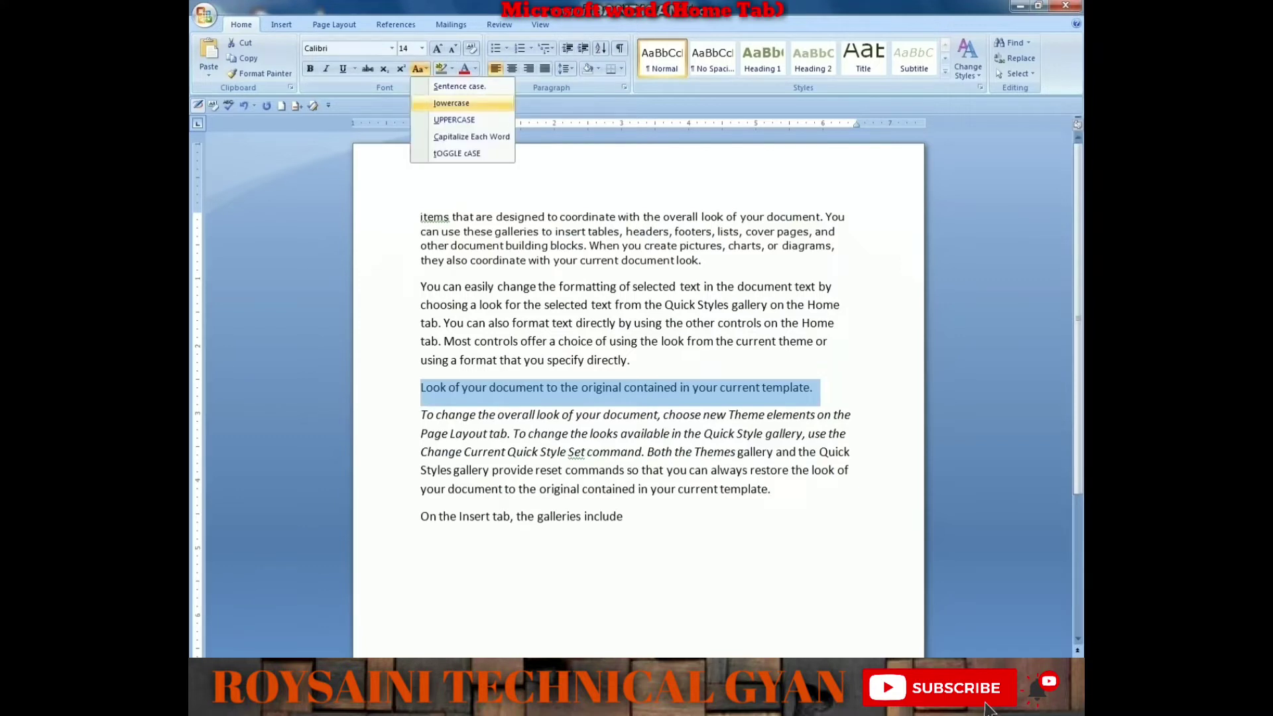
pyautogui.click(452, 102)
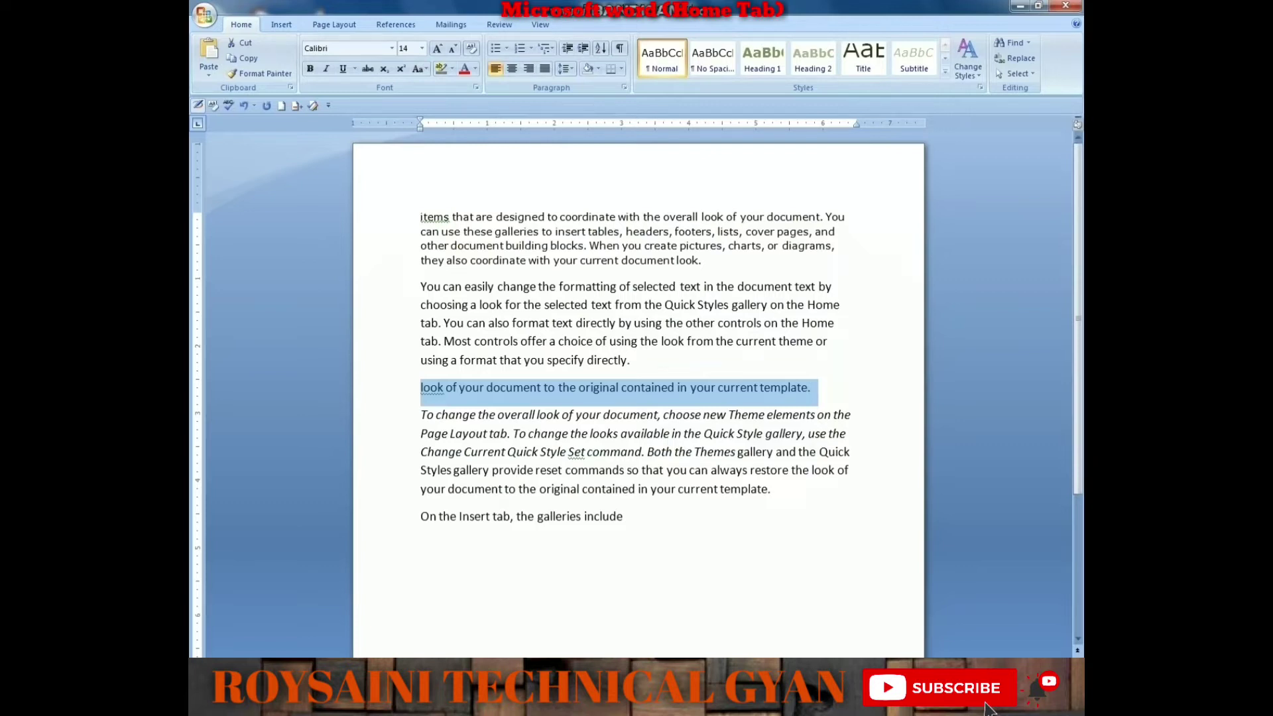
# Step: Switch the line to UPPERCASE, then Capitalize Each Word, and finally tOGGLE cASE
pyautogui.click(418, 69)
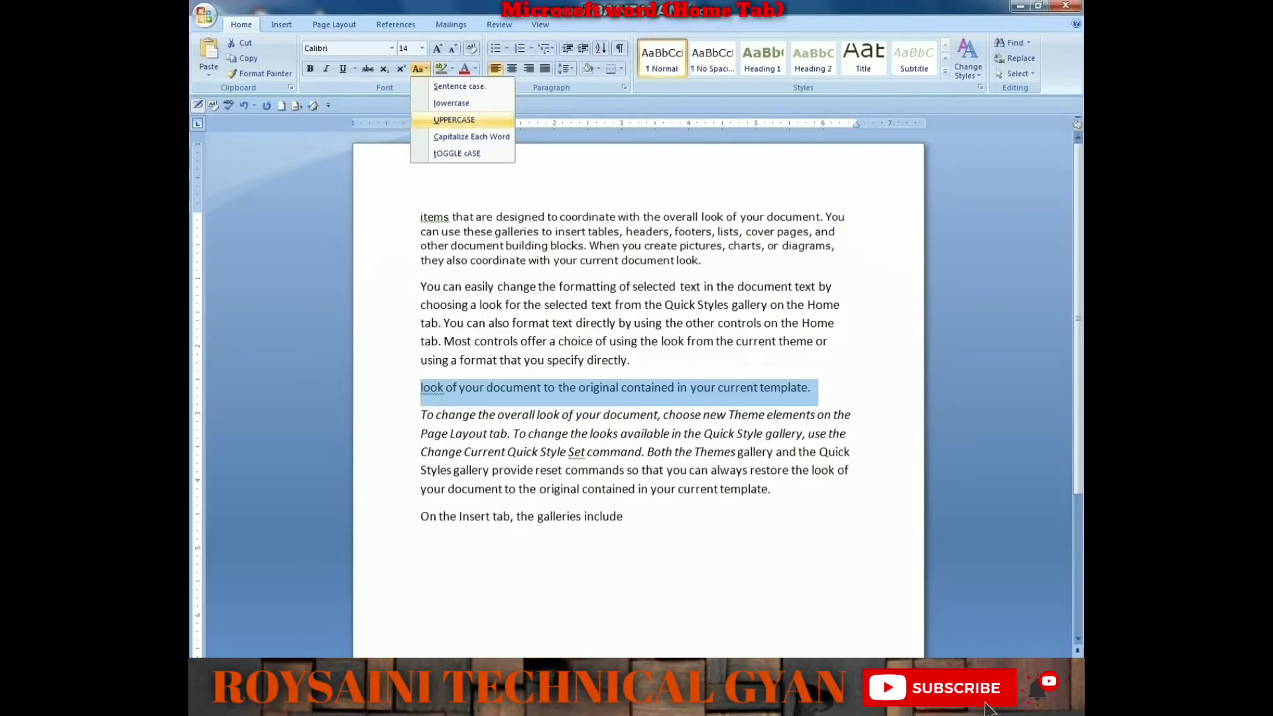
pyautogui.click(454, 120)
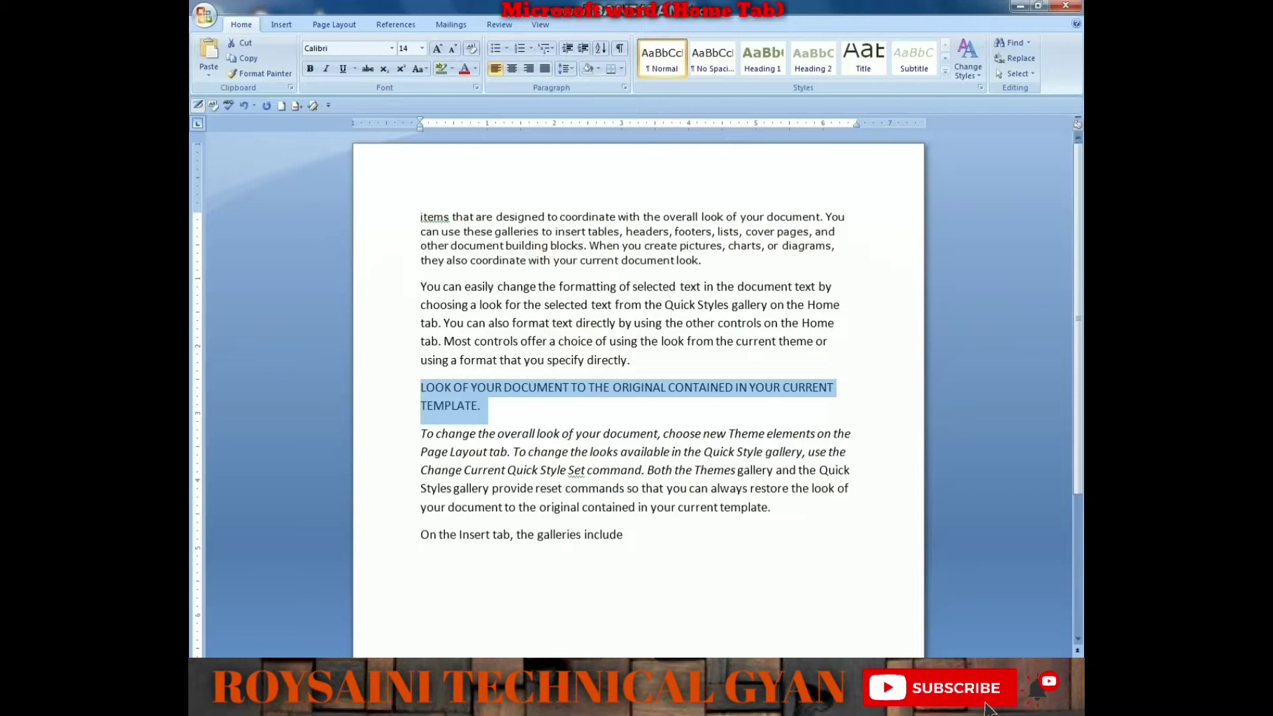
pyautogui.click(417, 69)
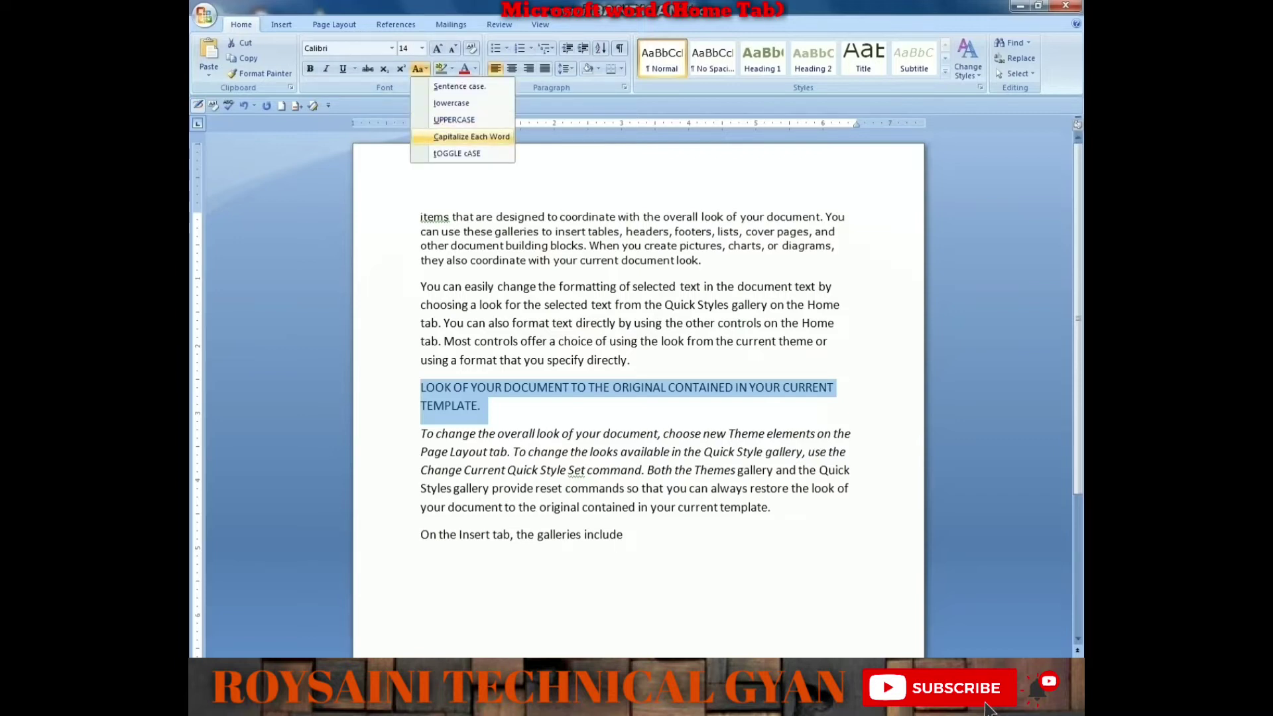
pyautogui.click(471, 136)
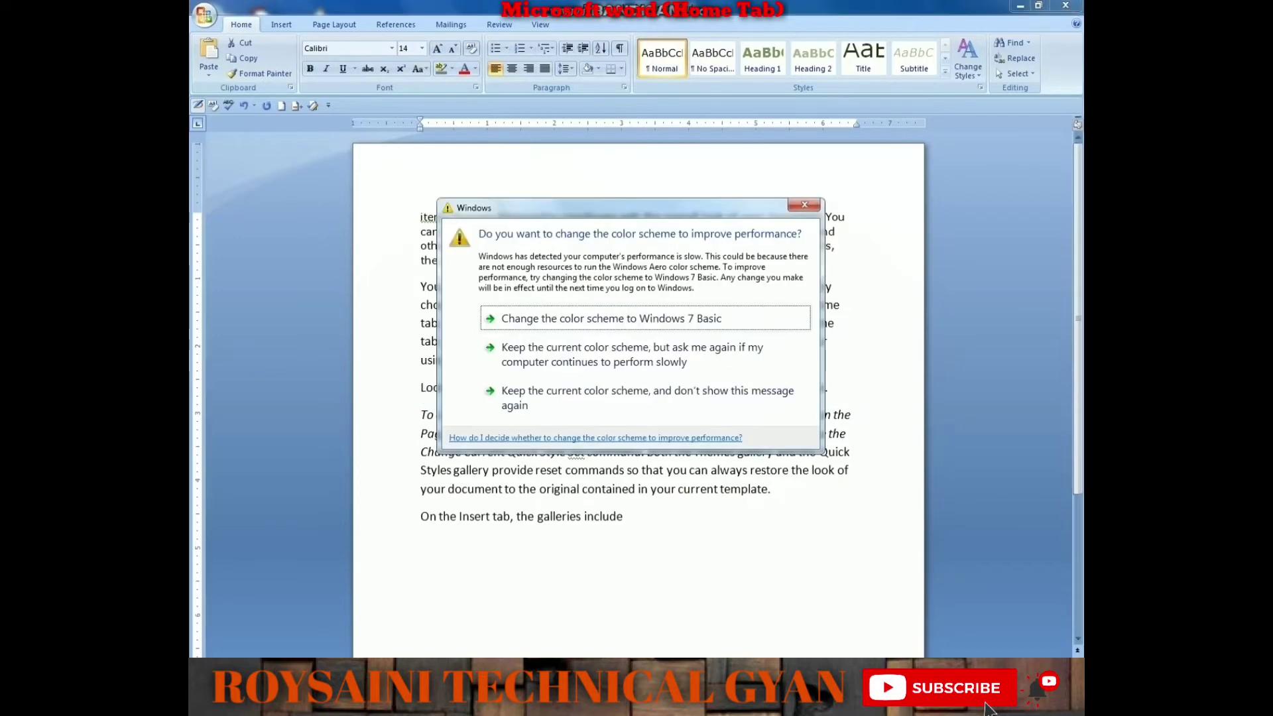
pyautogui.click(804, 204)
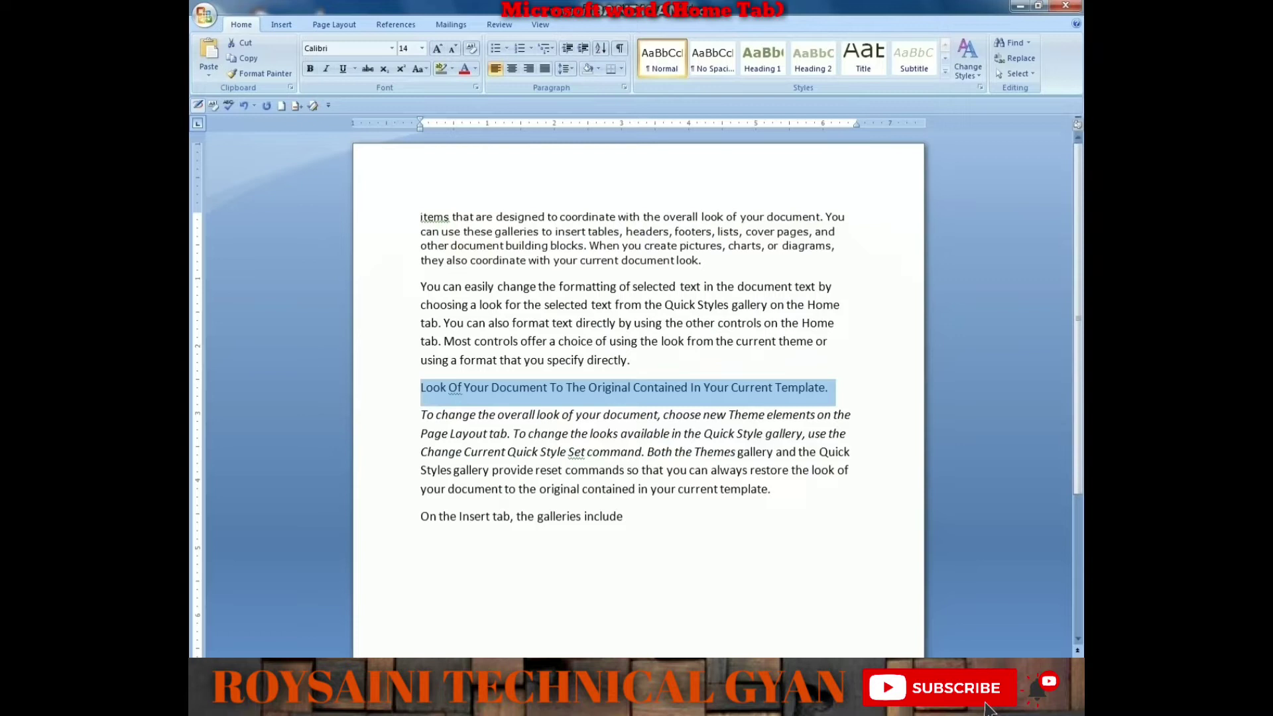
pyautogui.click(418, 69)
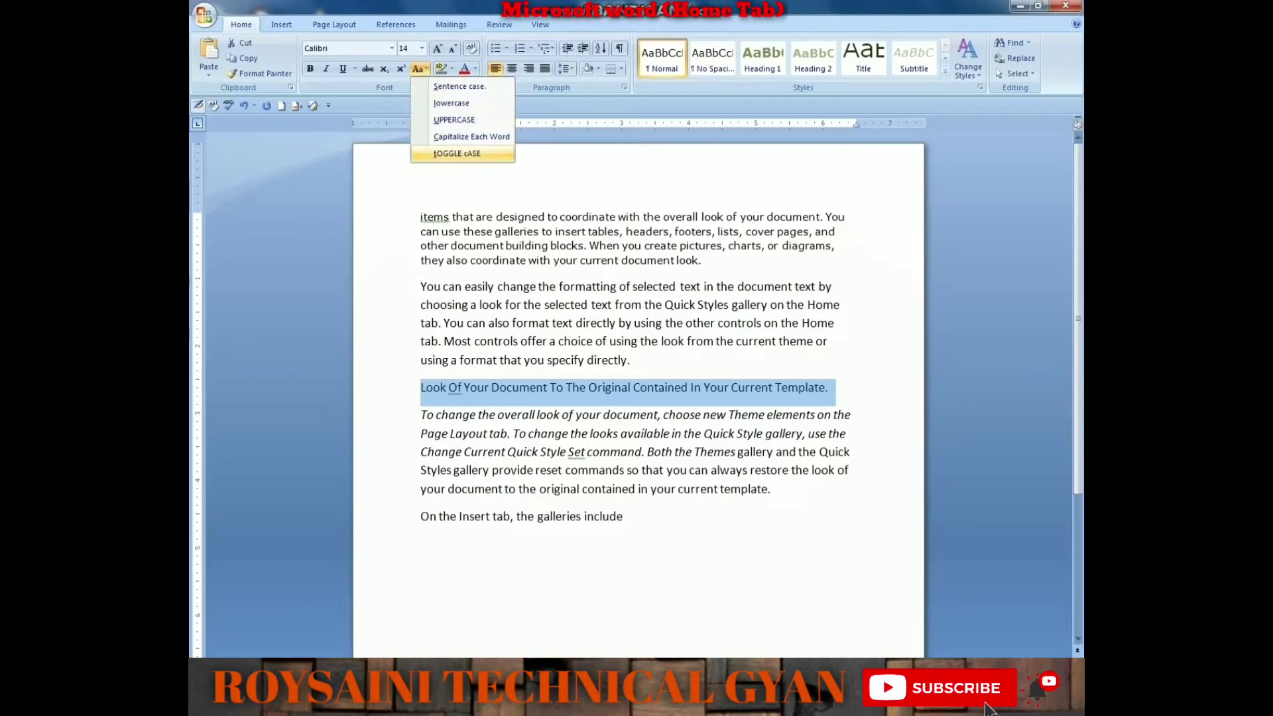
pyautogui.click(456, 153)
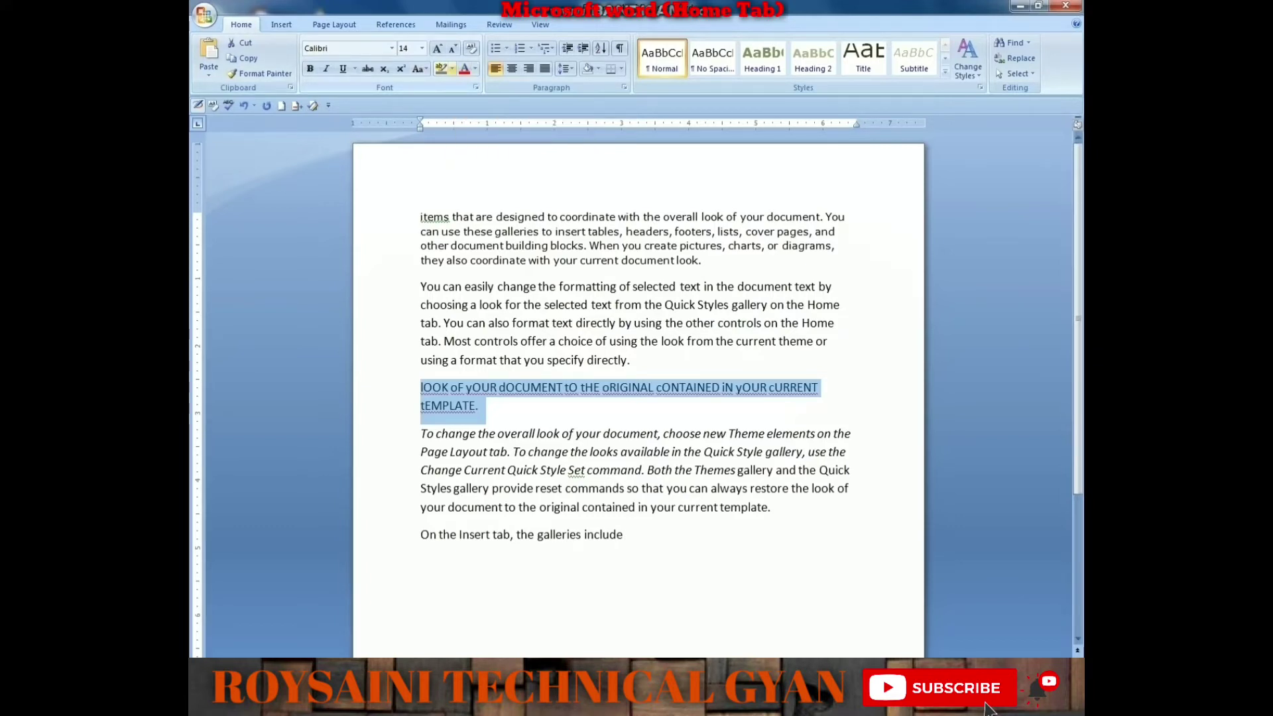
# Step: Colour the paragraph beginning 'items that are designed to coordinate' red via Font Color
pyautogui.moveTo(550, 245)
pyautogui.mouseDown()
pyautogui.moveTo(701, 260)
pyautogui.moveTo(420, 217)
pyautogui.mouseUp()
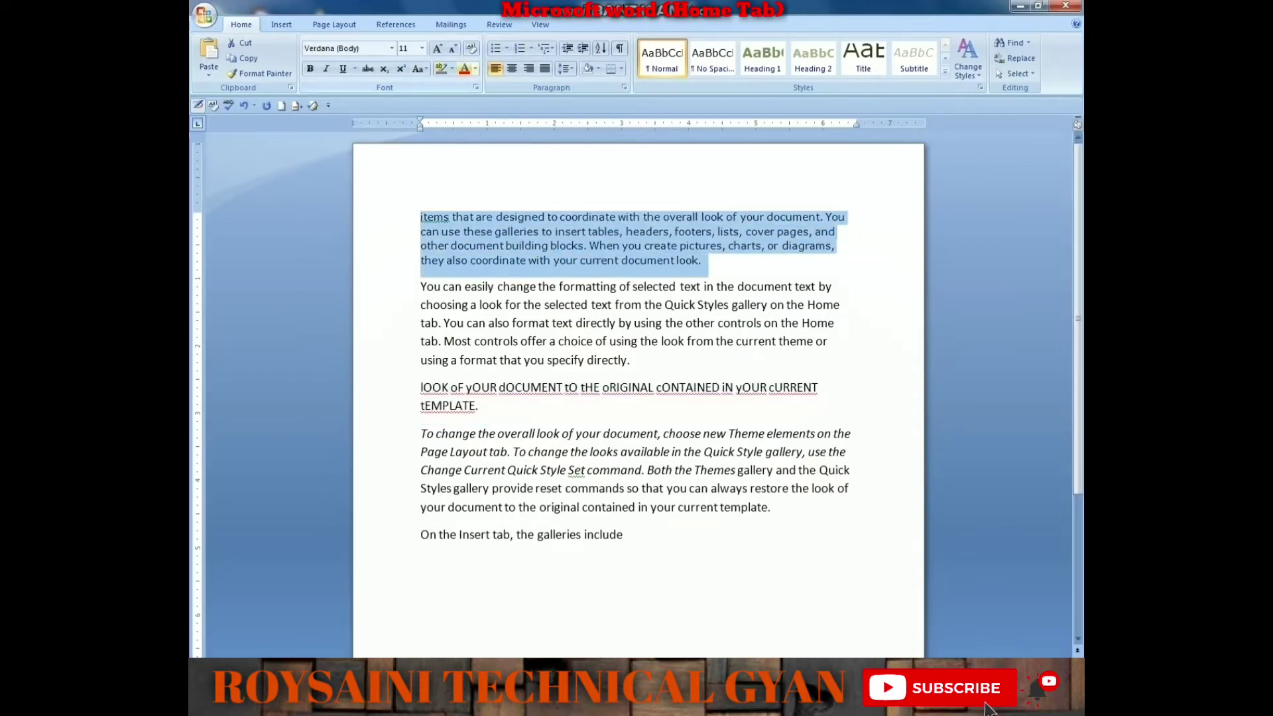
pyautogui.click(452, 68)
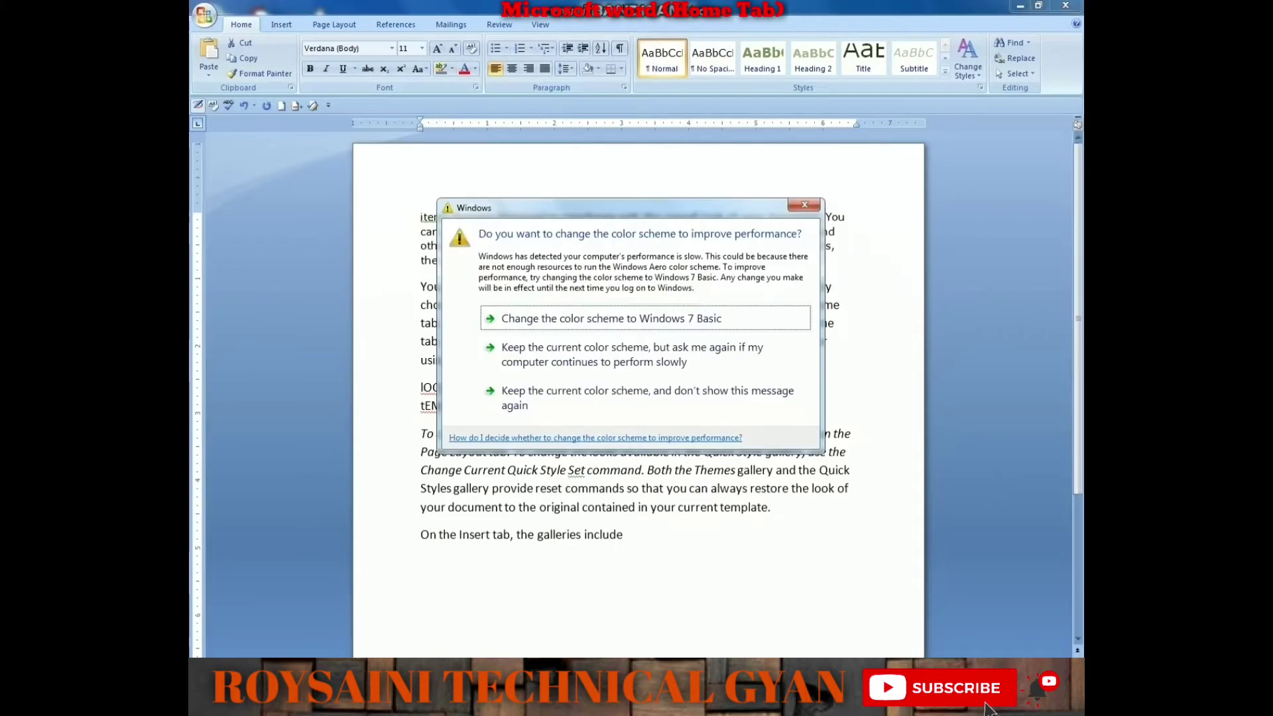
pyautogui.click(804, 204)
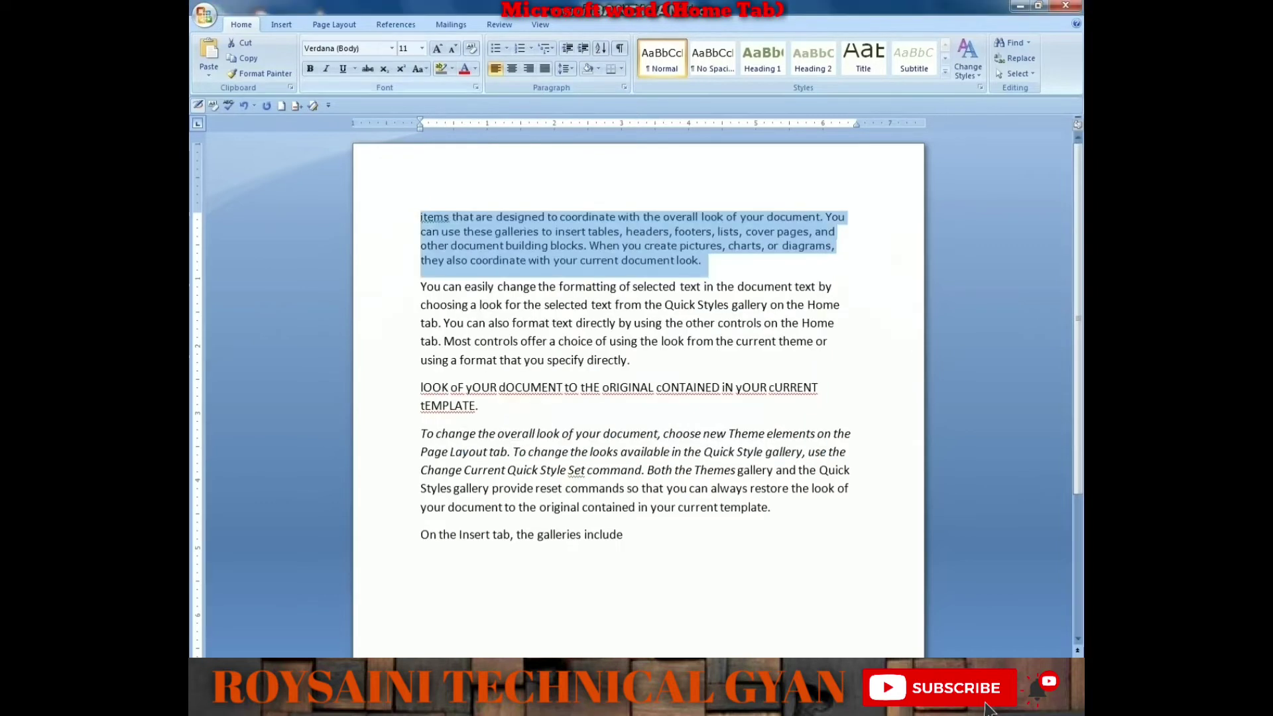
pyautogui.click(452, 68)
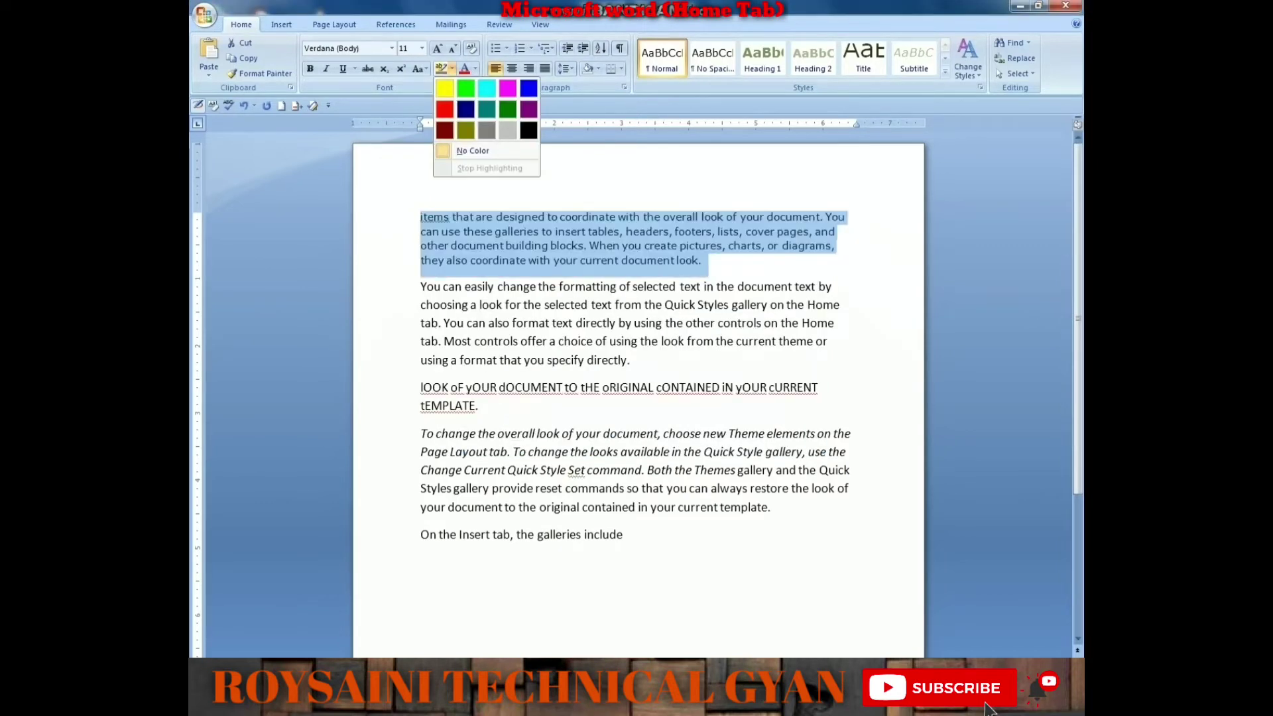
pyautogui.click(452, 69)
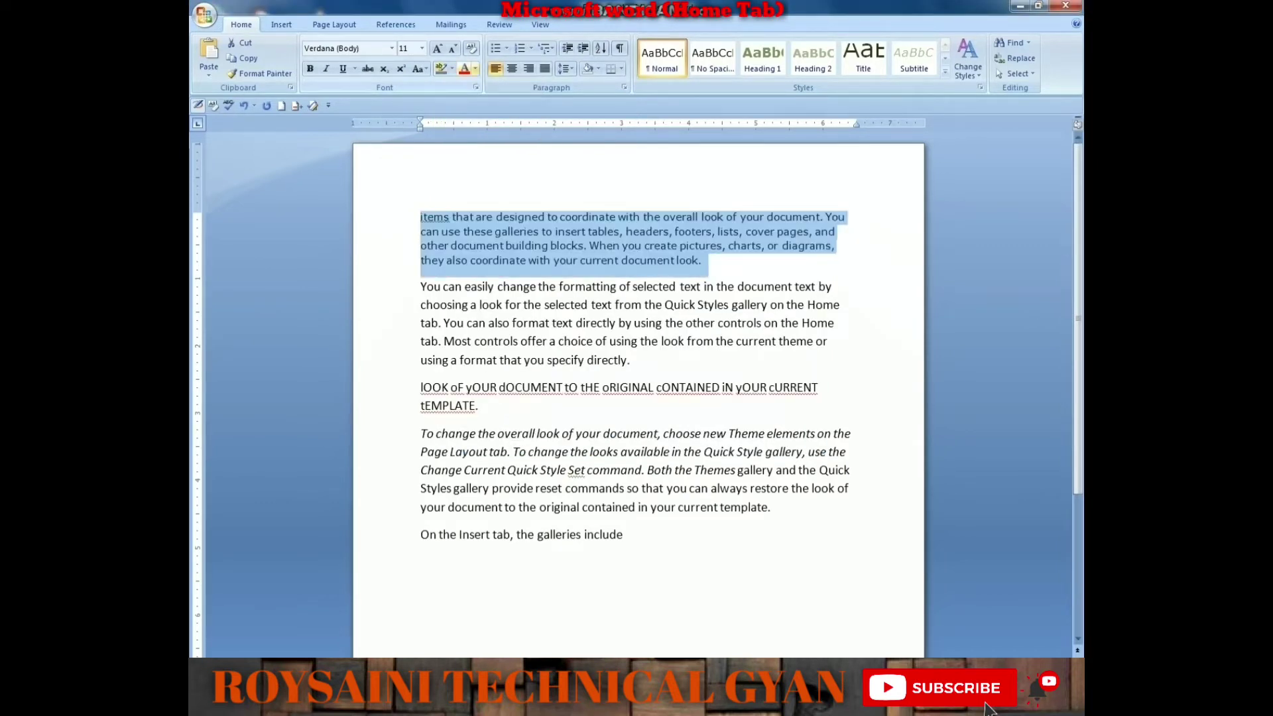
pyautogui.click(475, 69)
pyautogui.press('Escape')
pyautogui.click(475, 69)
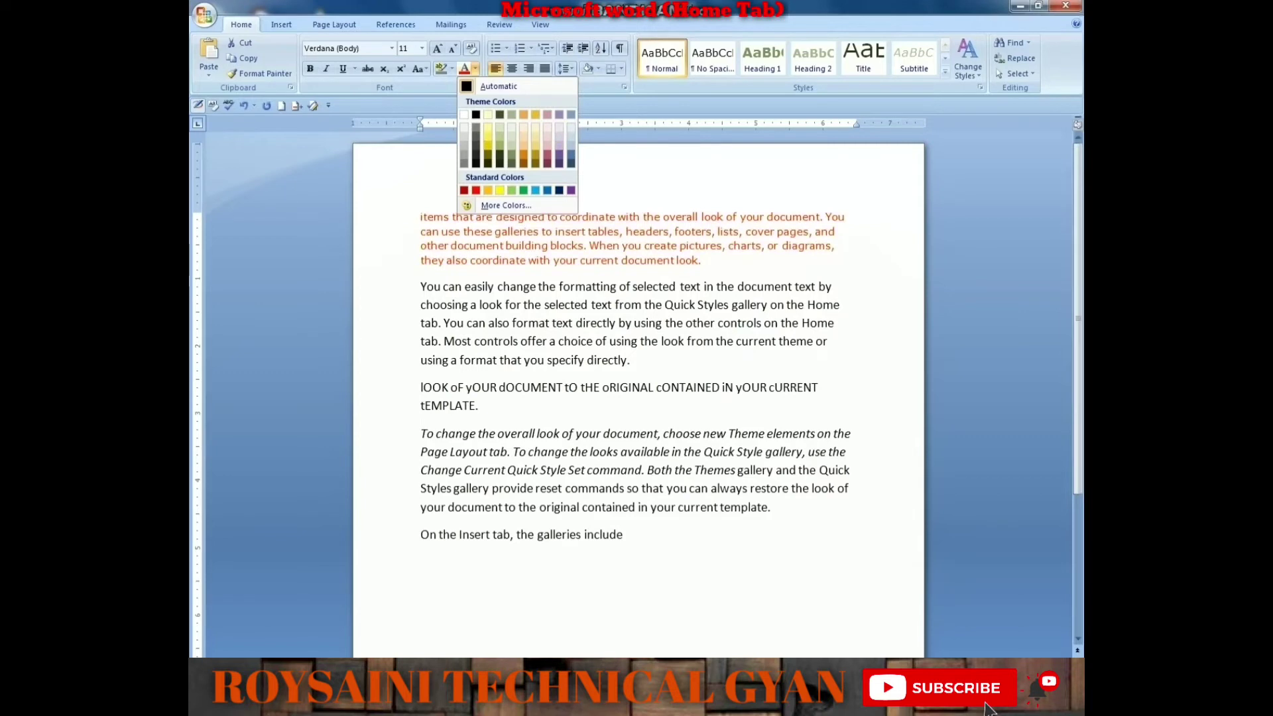
pyautogui.click(475, 190)
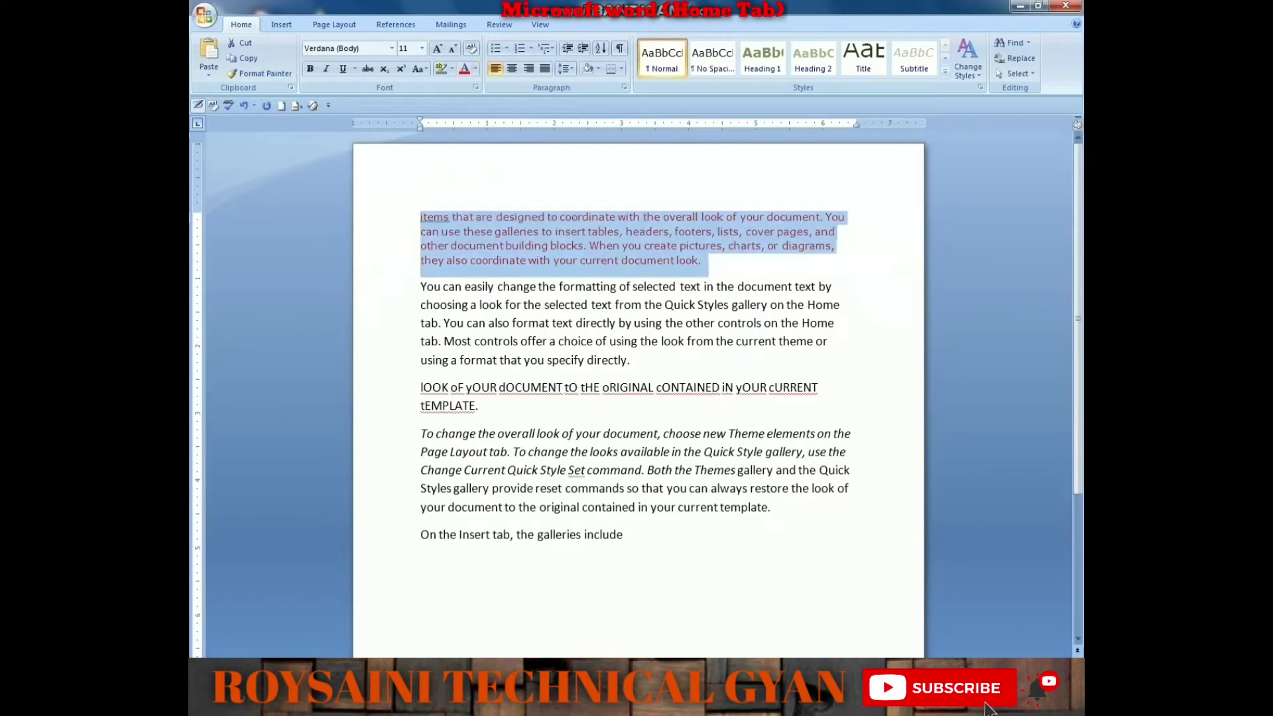
pyautogui.click(701, 260)
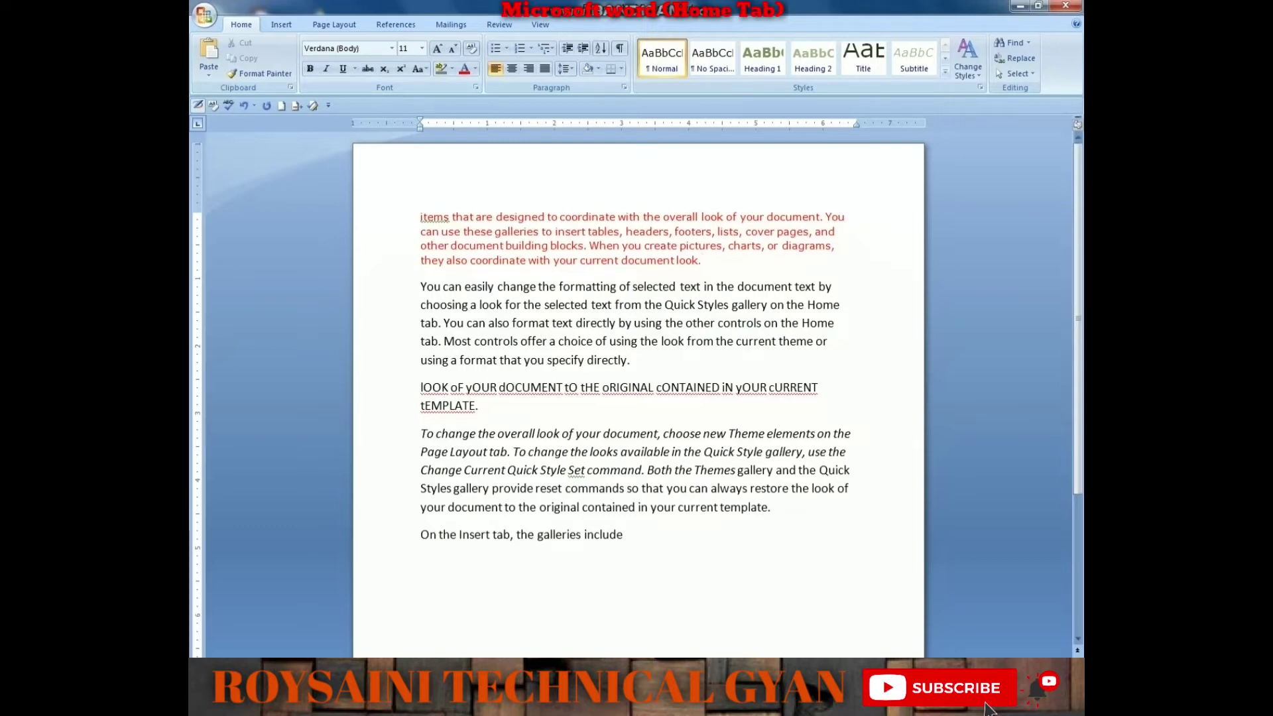
# Step: Make the 'You can easily change the formatting' paragraph bold, italic and underlined
pyautogui.moveTo(631, 360)
pyautogui.mouseDown()
pyautogui.moveTo(584, 360)
pyautogui.moveTo(420, 305)
pyautogui.moveTo(420, 287)
pyautogui.mouseUp()
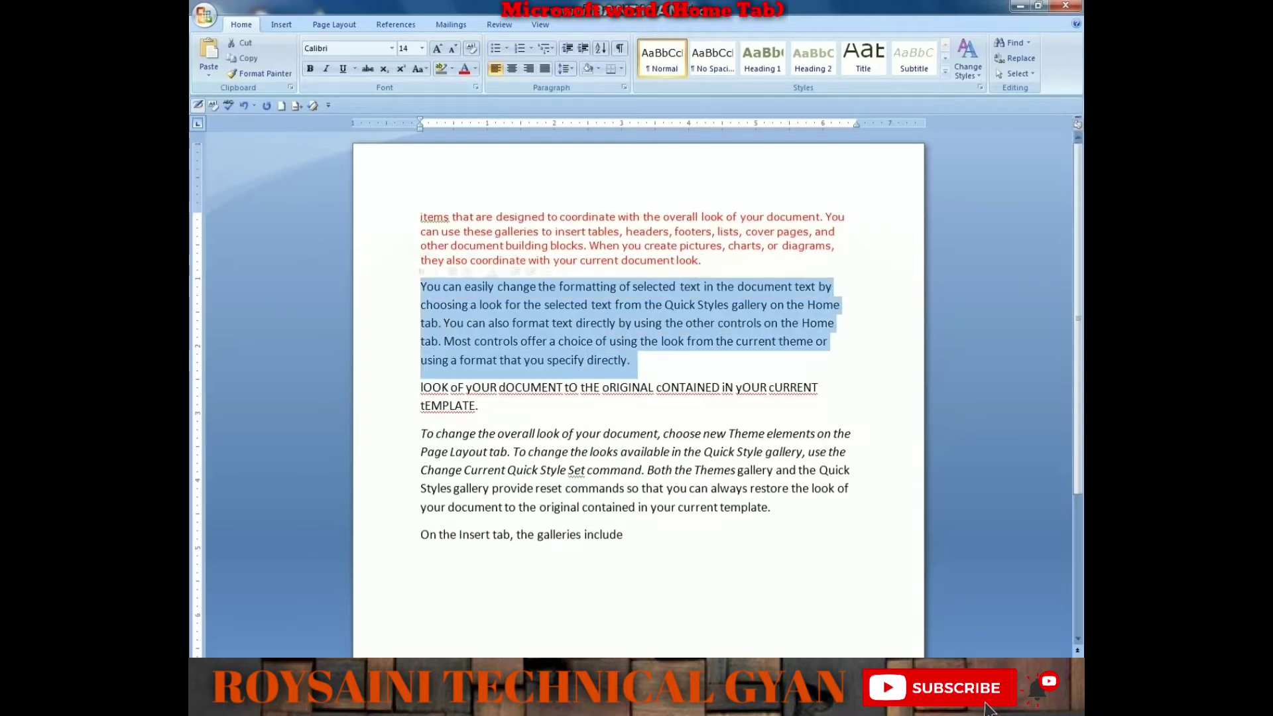
pyautogui.hotkey('ctrl', 'b')
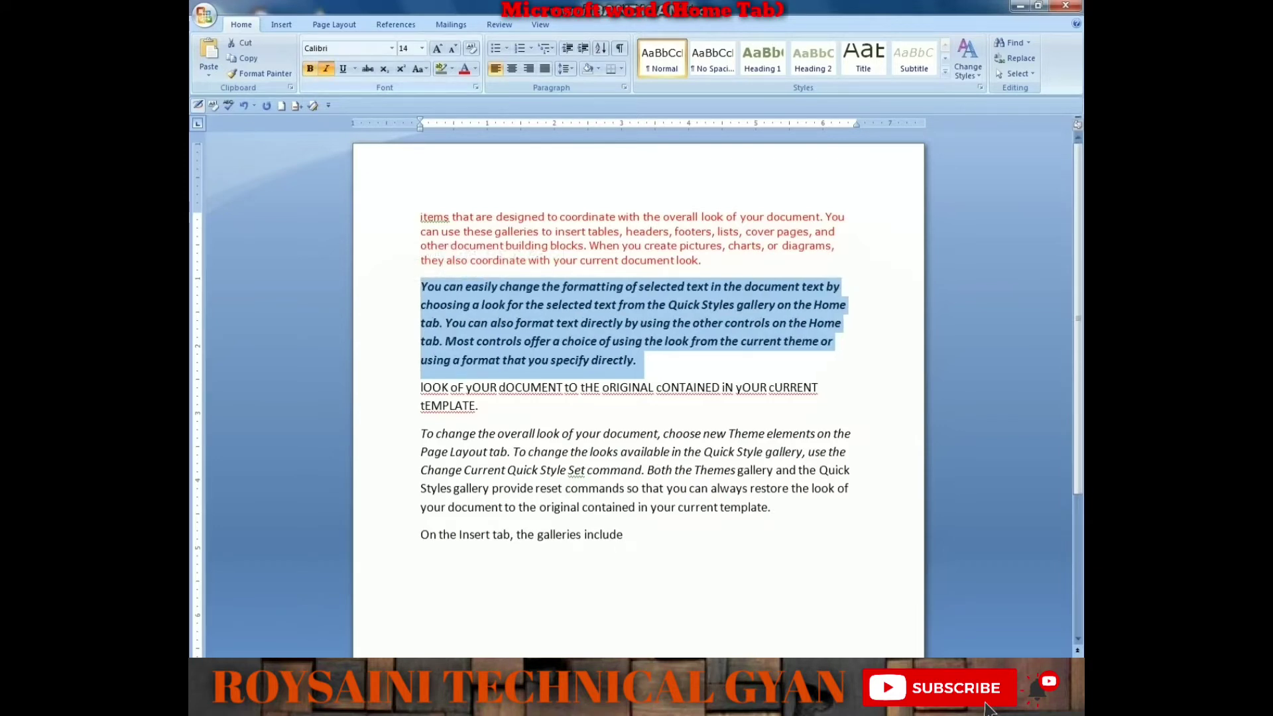
pyautogui.hotkey('ctrl', 'i')
pyautogui.hotkey('ctrl', 'u')
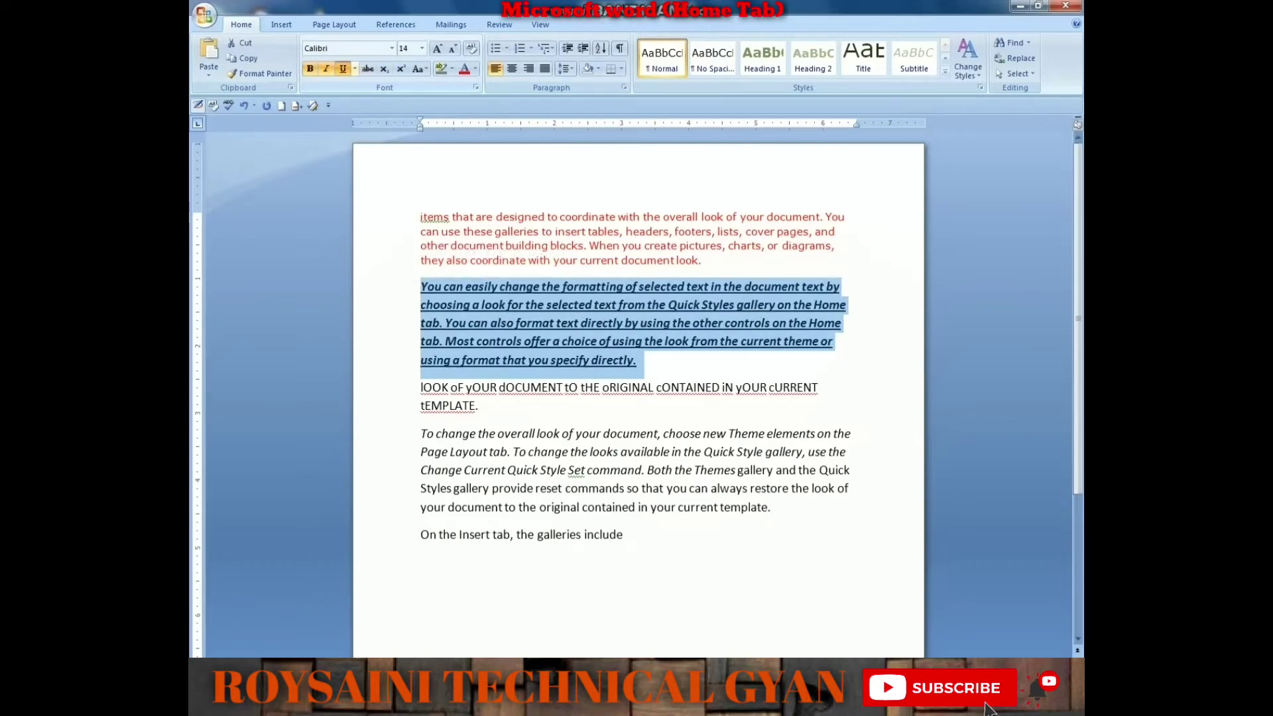
# Step: Give the paragraph purple font colour using the Alt+H, F, C keyboard shortcut
pyautogui.hotkey('alt', 'h')
pyautogui.press('f')
pyautogui.press('c')
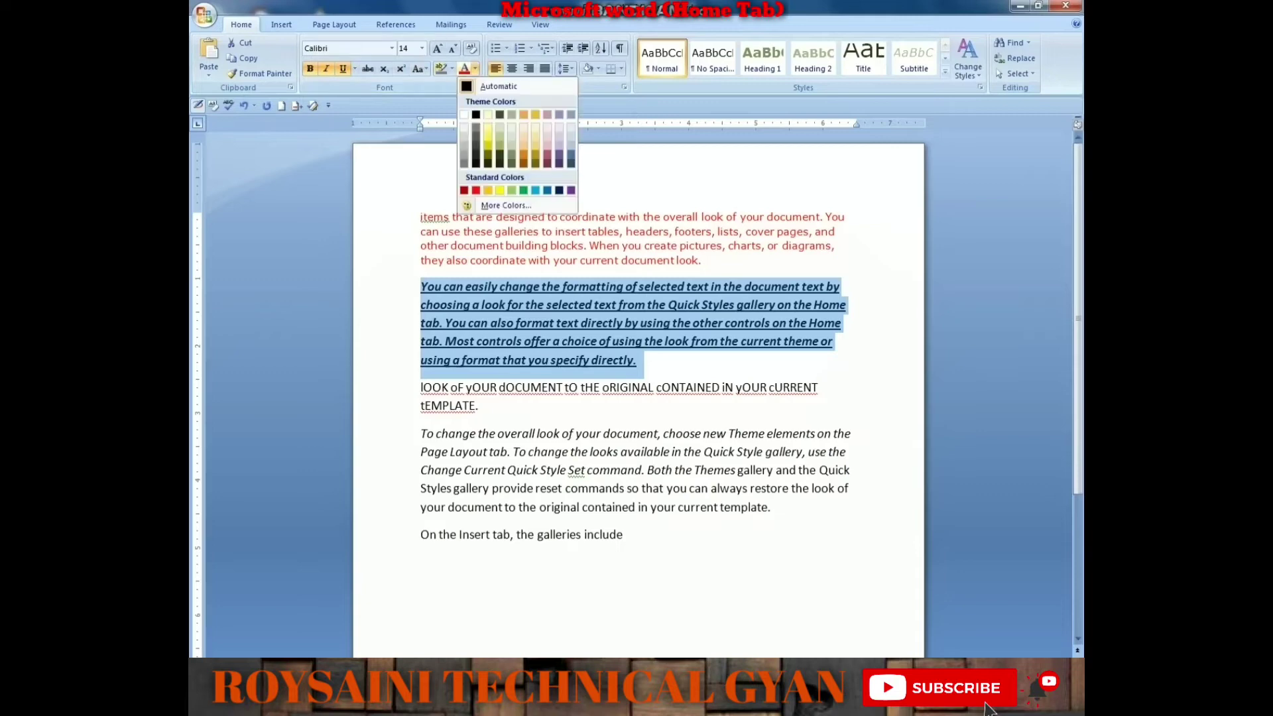
pyautogui.press('Down')
pyautogui.press('Down')
pyautogui.press('Down')
pyautogui.press('Down')
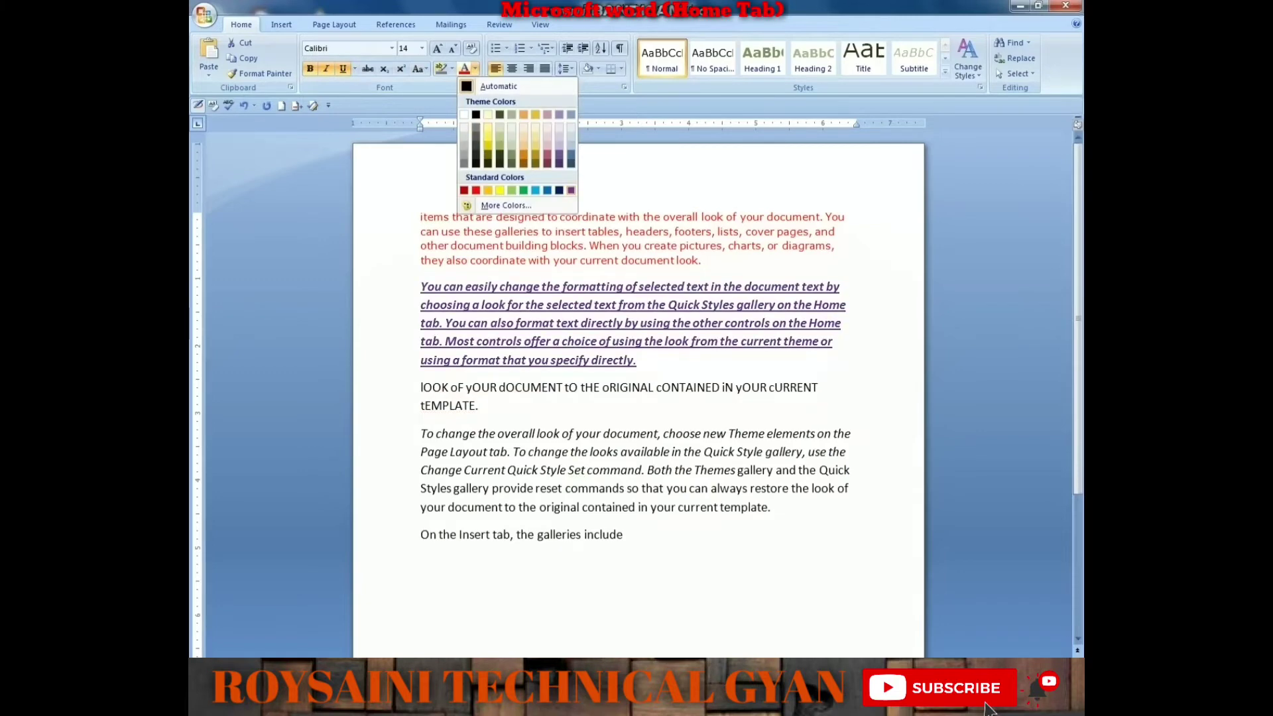
pyautogui.press('Return')
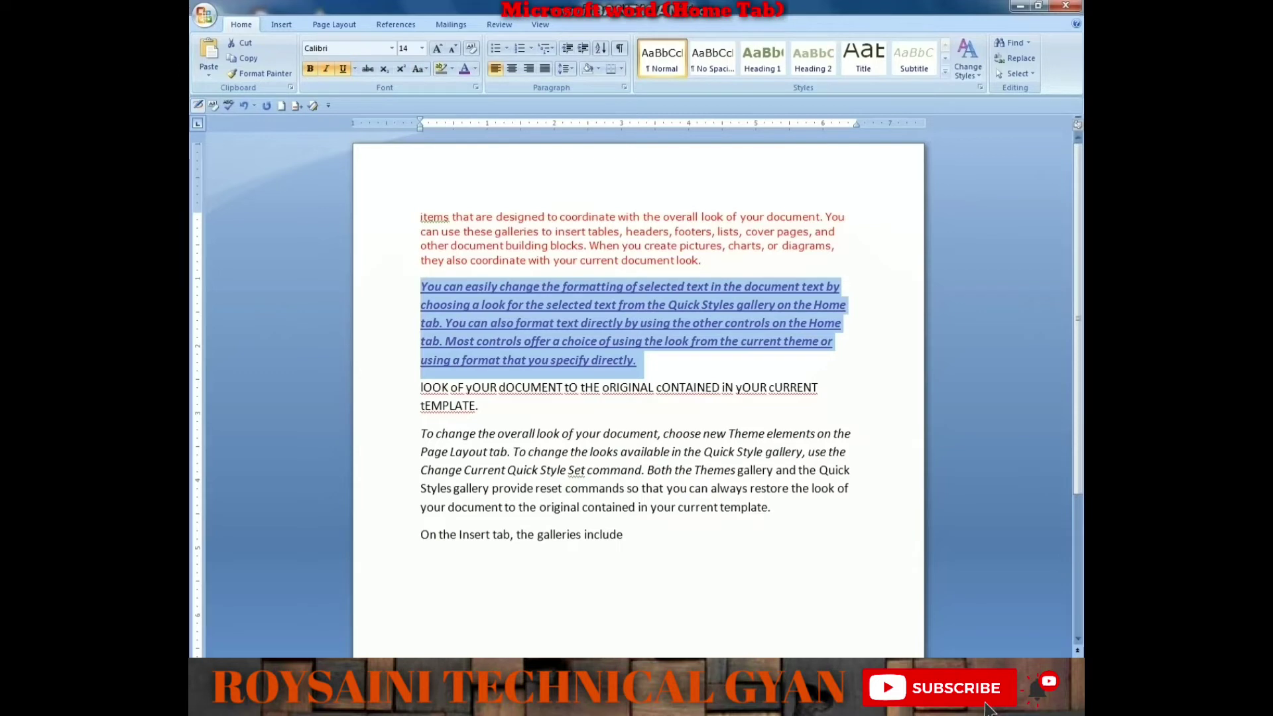
pyautogui.press('Right')
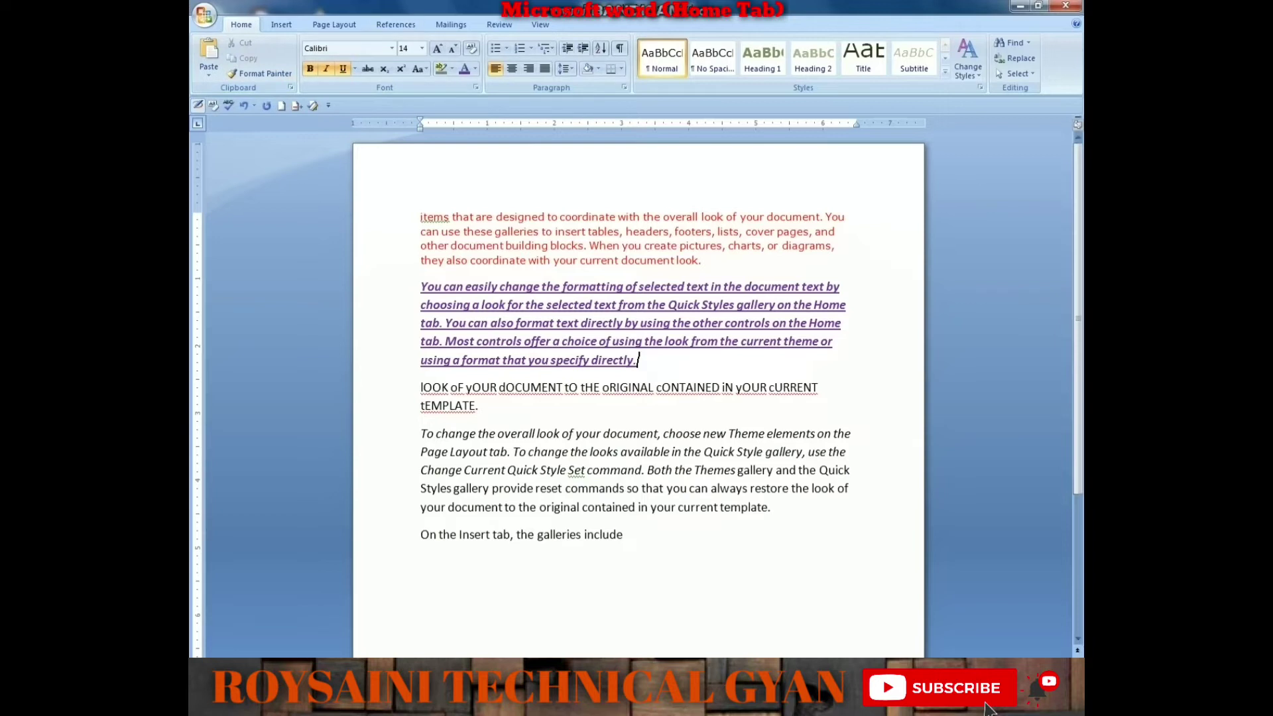
# Step: Copy the purple paragraph's formatting onto the 'To change the overall look' paragraph with Format Painter
pyautogui.moveTo(640, 360); pyautogui.dragTo(420, 287)
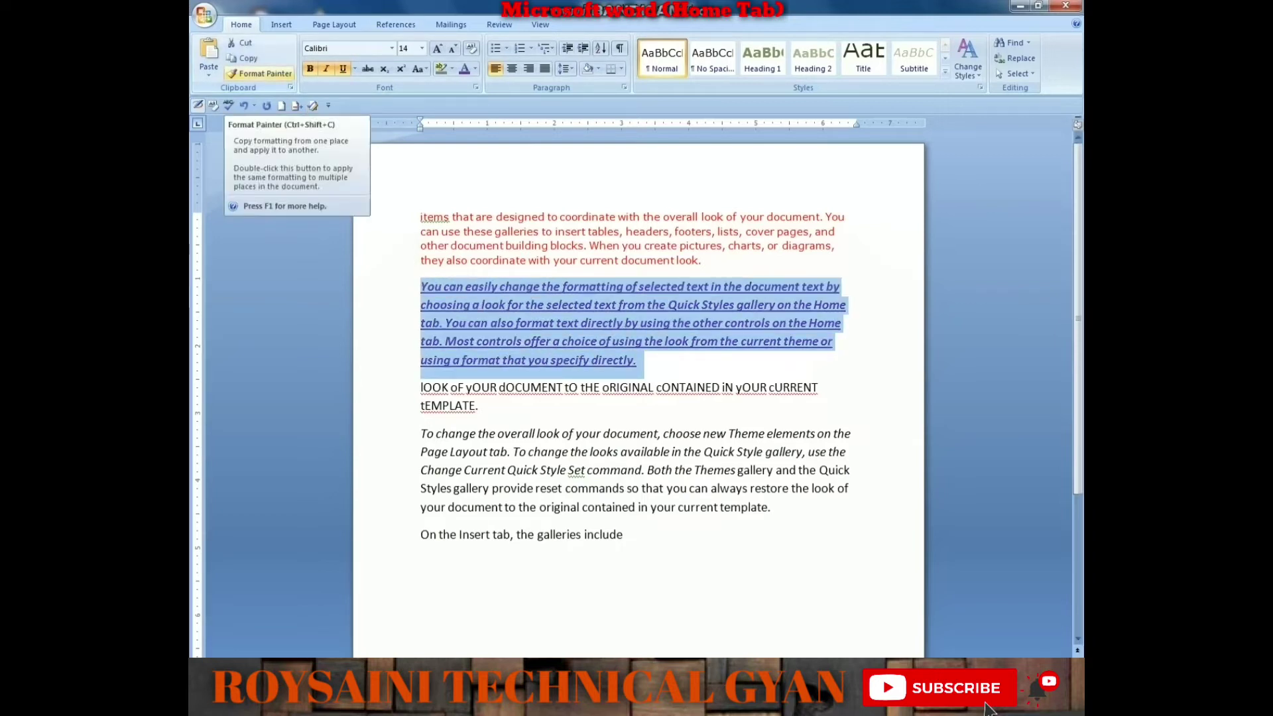
pyautogui.click(260, 73)
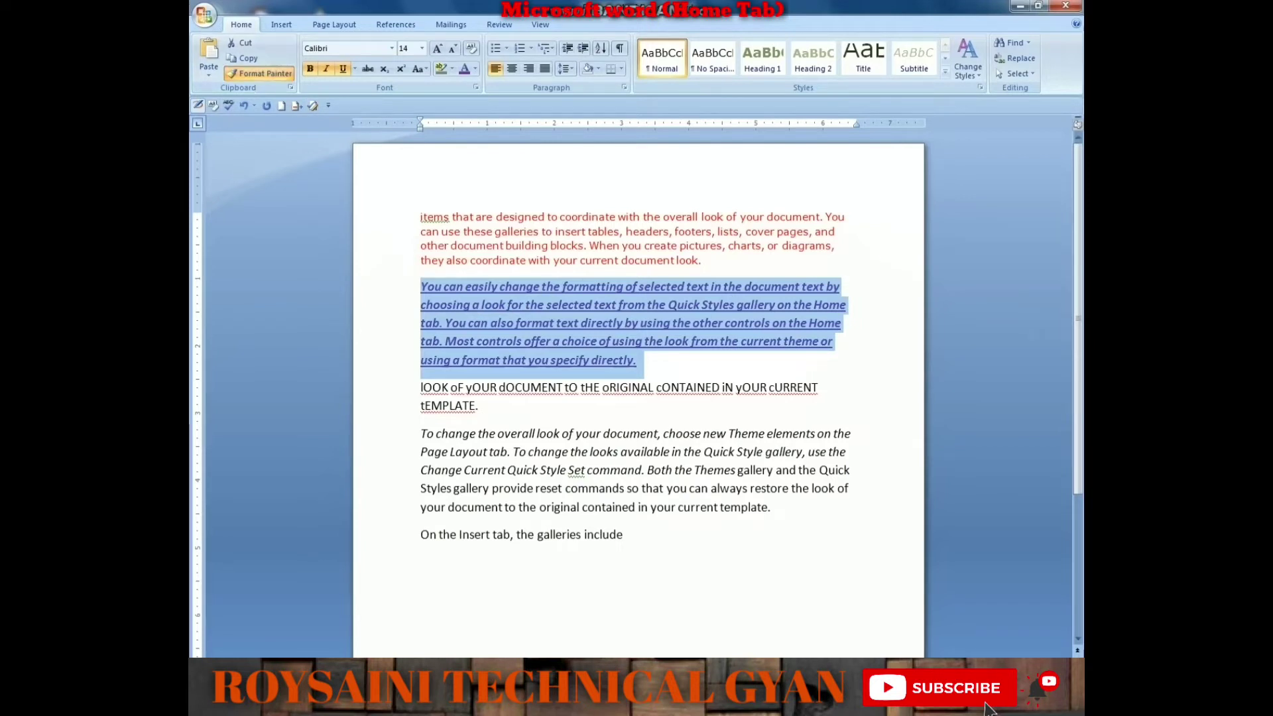
pyautogui.moveTo(774, 509); pyautogui.dragTo(420, 433)
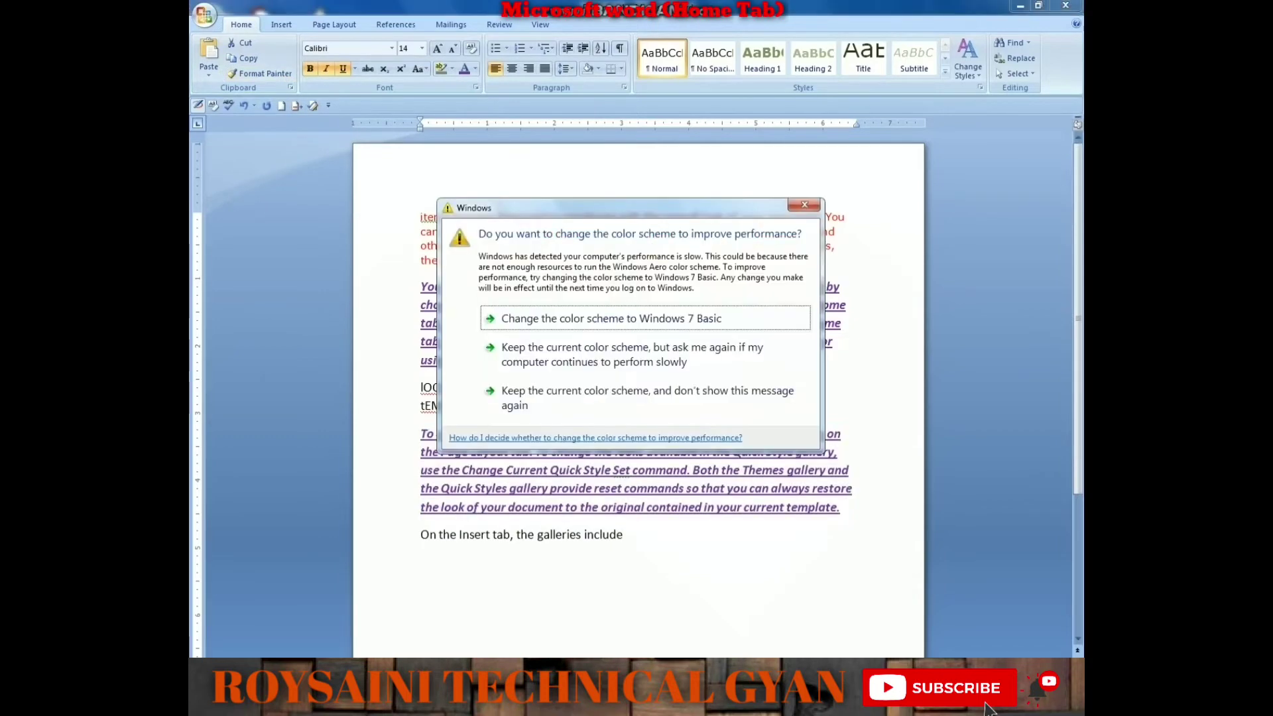
pyautogui.click(804, 205)
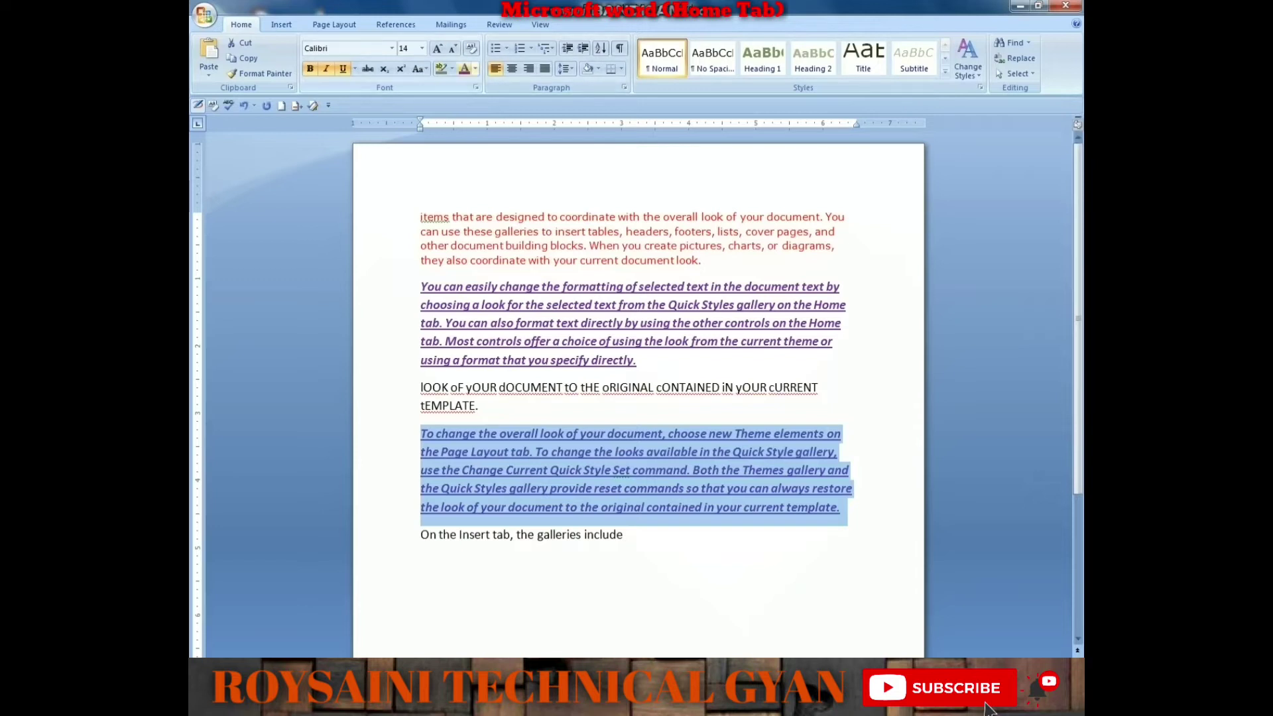
# Step: Clear the paragraph's formatting with Ctrl+Space and break it after 'use the' and 'restore the look of'
pyautogui.hotkey('ctrl', 'space')
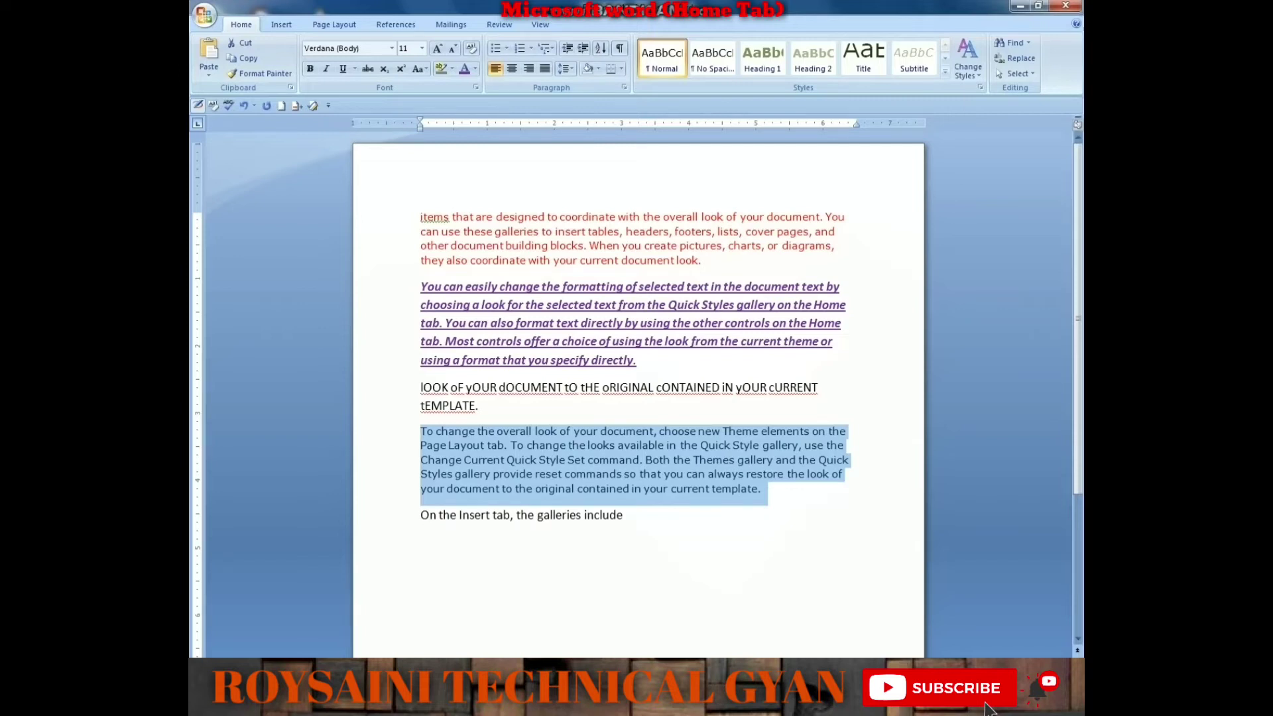
pyautogui.click(847, 444)
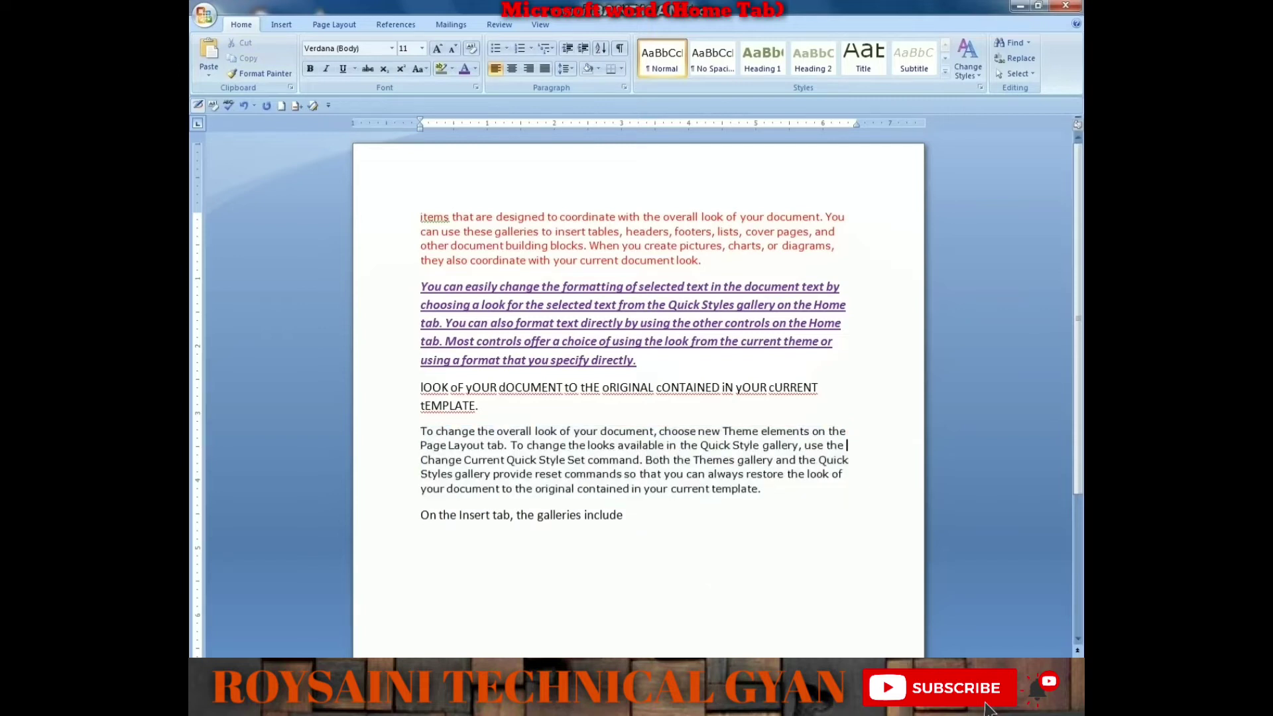
pyautogui.press('Return')
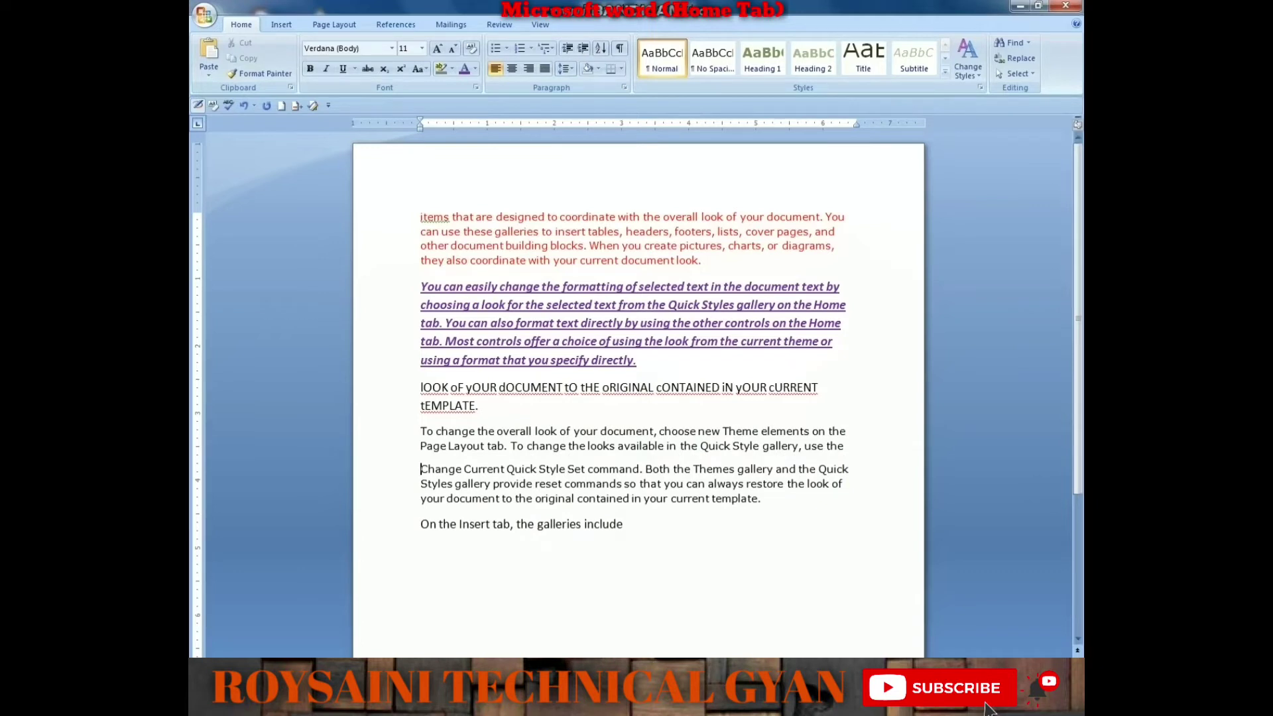
pyautogui.click(846, 483)
pyautogui.press('Return')
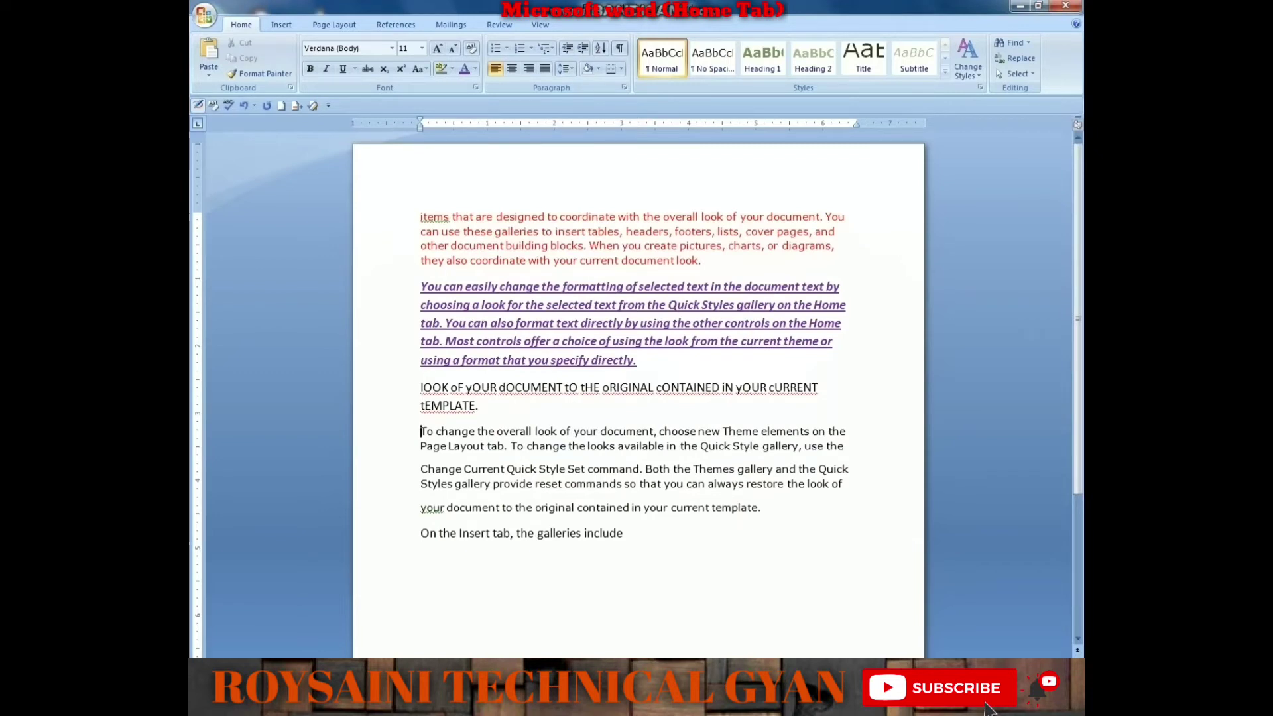
# Step: Apply round bullets to the three split paragraphs and add an empty bullet item after them
pyautogui.moveTo(420, 431); pyautogui.dragTo(767, 511)
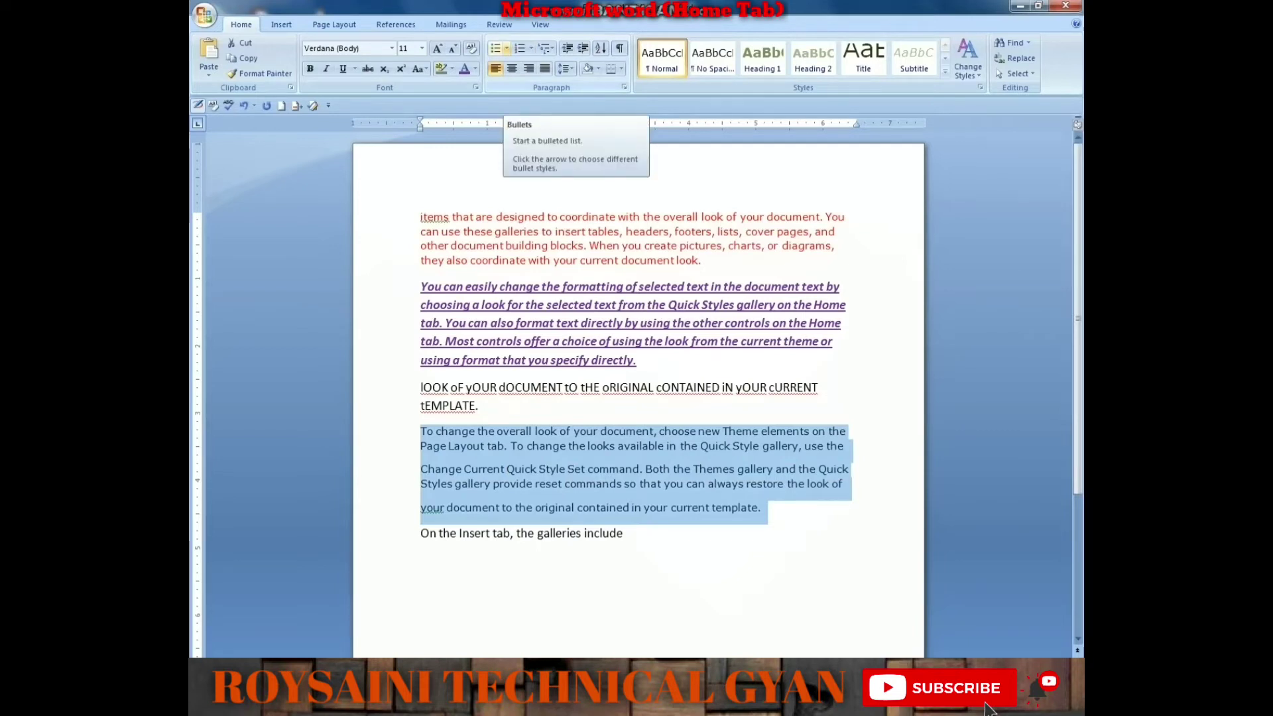
pyautogui.click(505, 48)
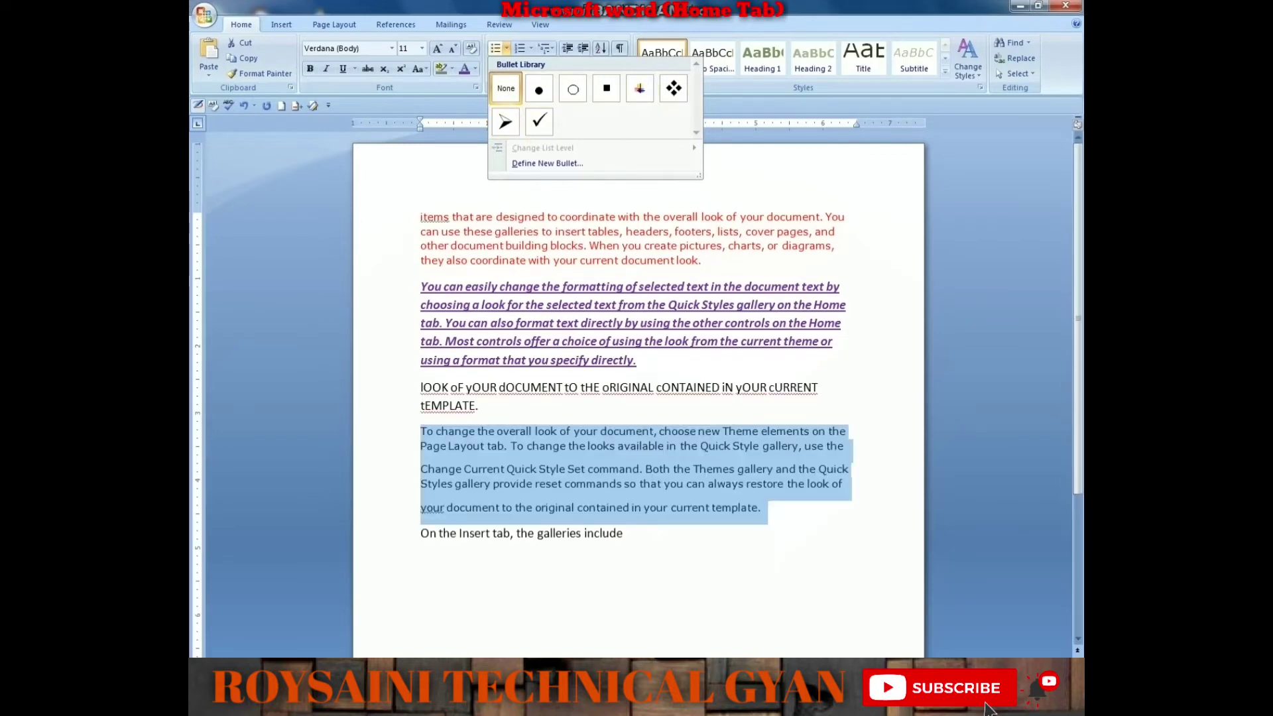
pyautogui.click(538, 89)
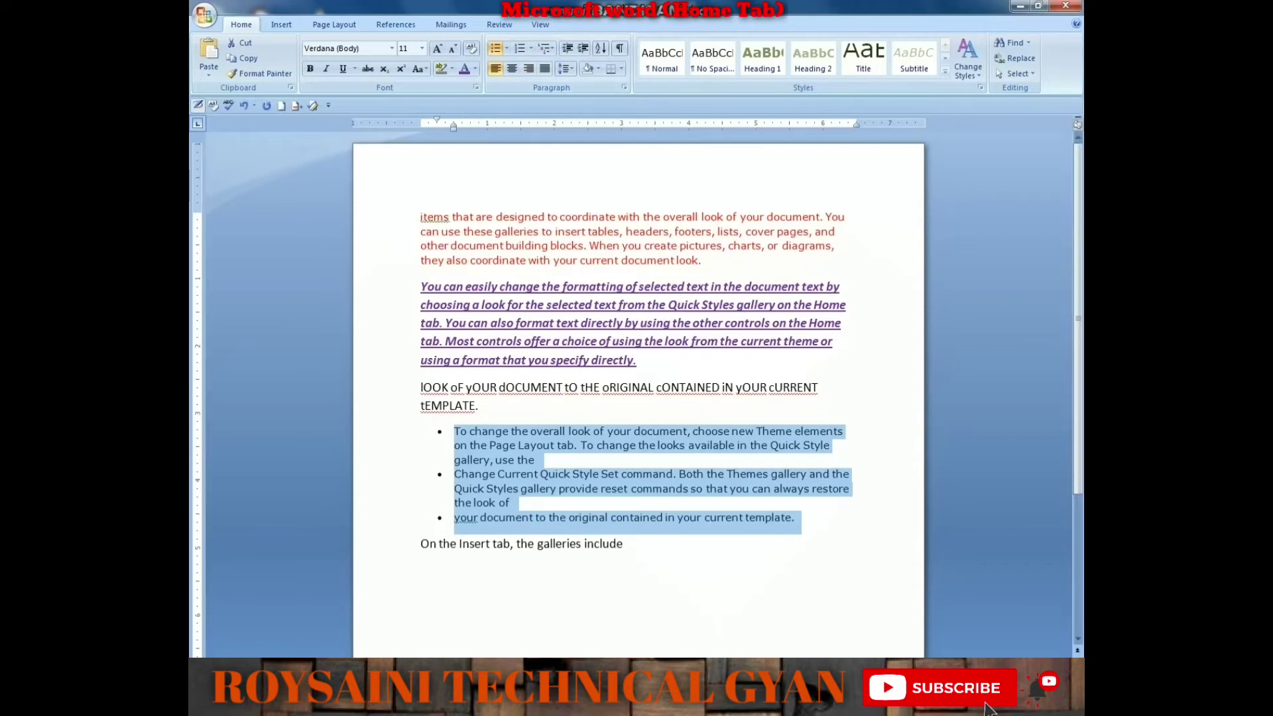
pyautogui.press('End')
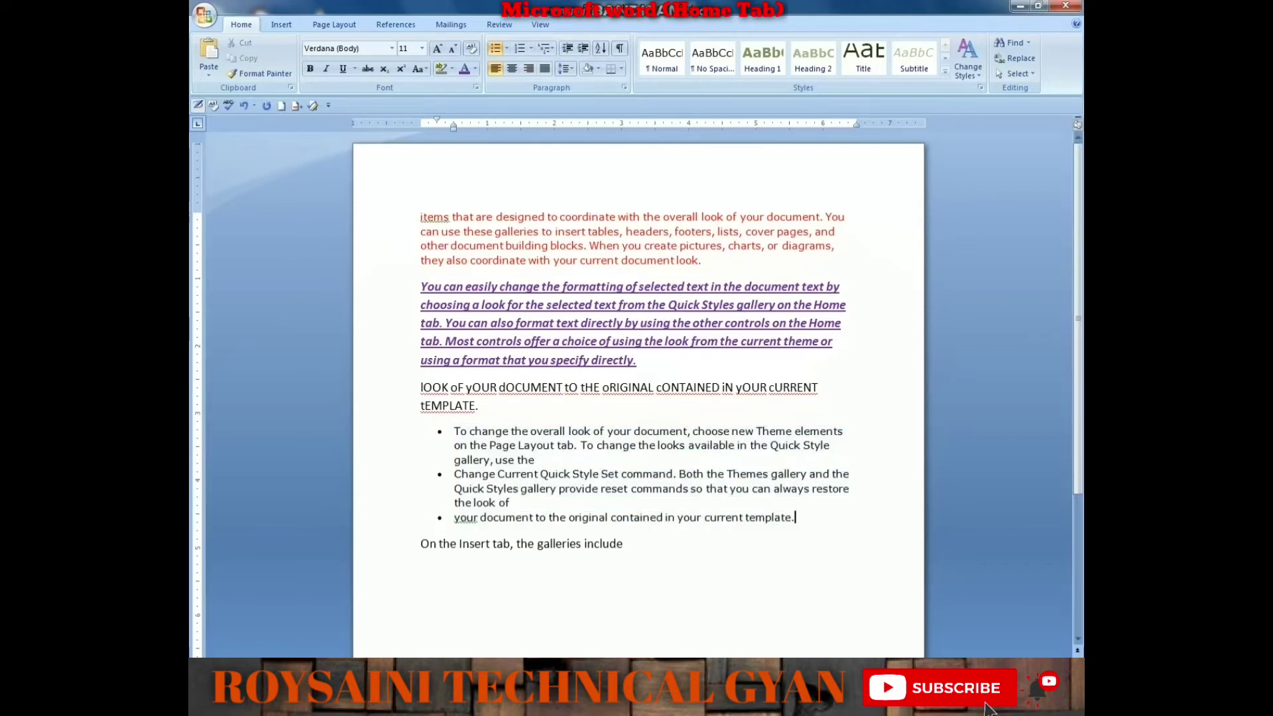
pyautogui.press('Return')
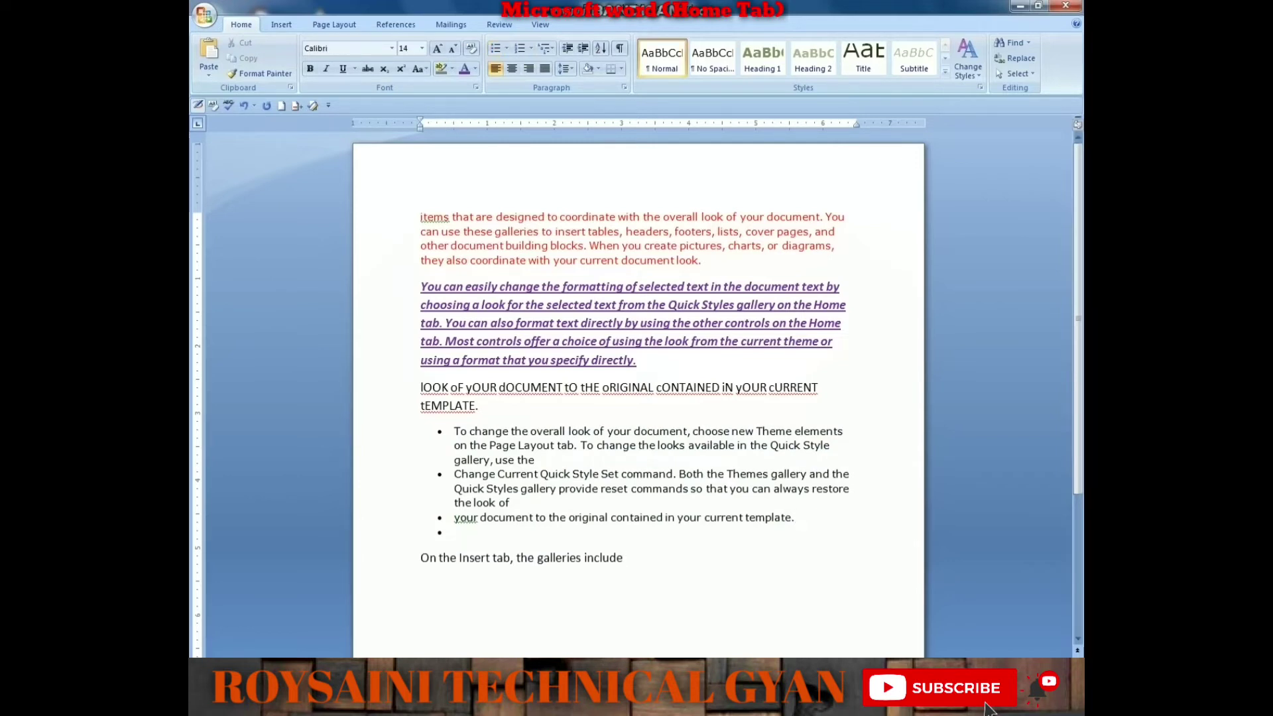
pyautogui.press('Return')
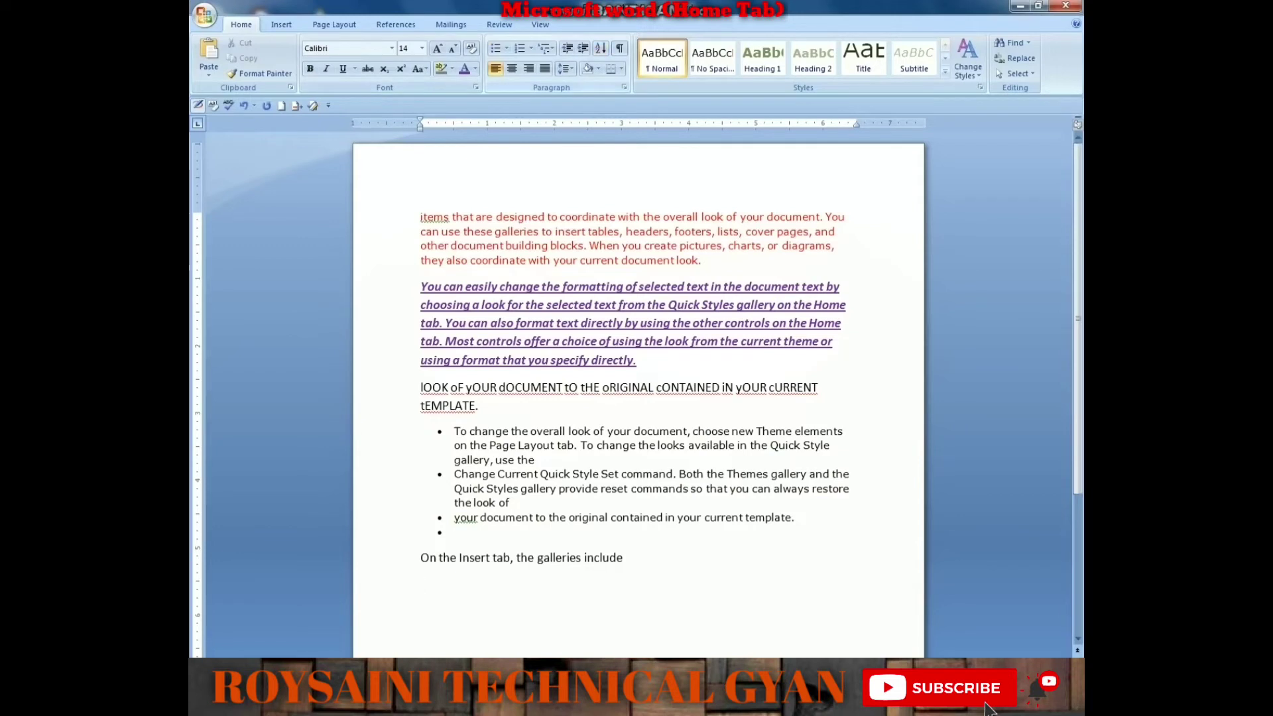
# Step: Type the entries RAVI, MONU and RAM on new lines below the galleries sentence
pyautogui.click(531, 49)
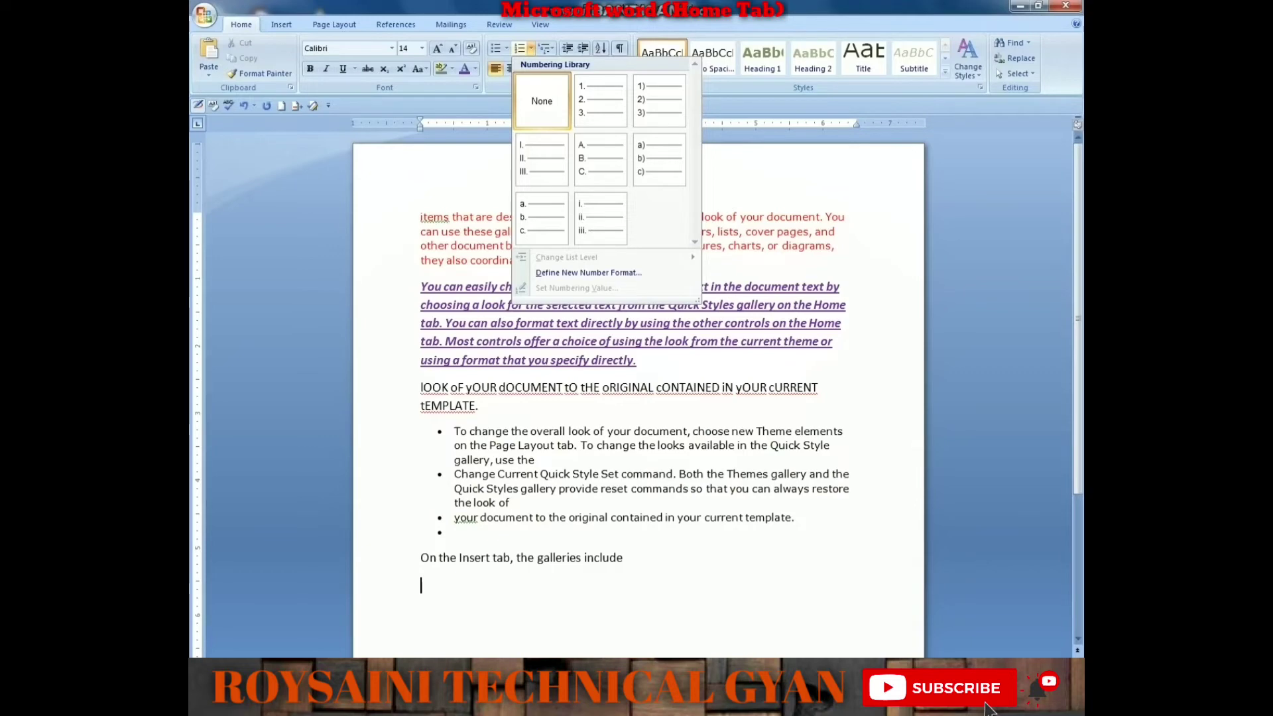
pyautogui.press('Escape')
pyautogui.scroll(-3, 636, 398)
pyautogui.write('RA')
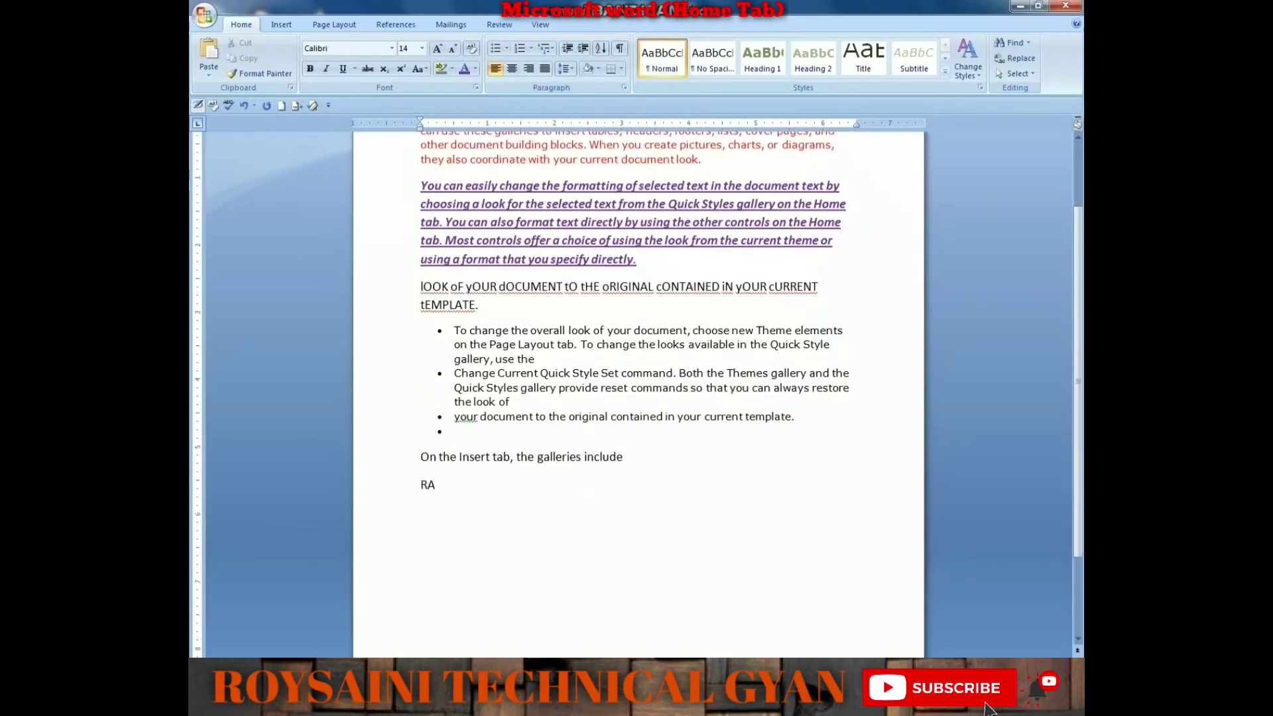
pyautogui.write('VI ')
pyautogui.write('MONU')
pyautogui.press('Return')
pyautogui.write('R')
pyautogui.write('AM')
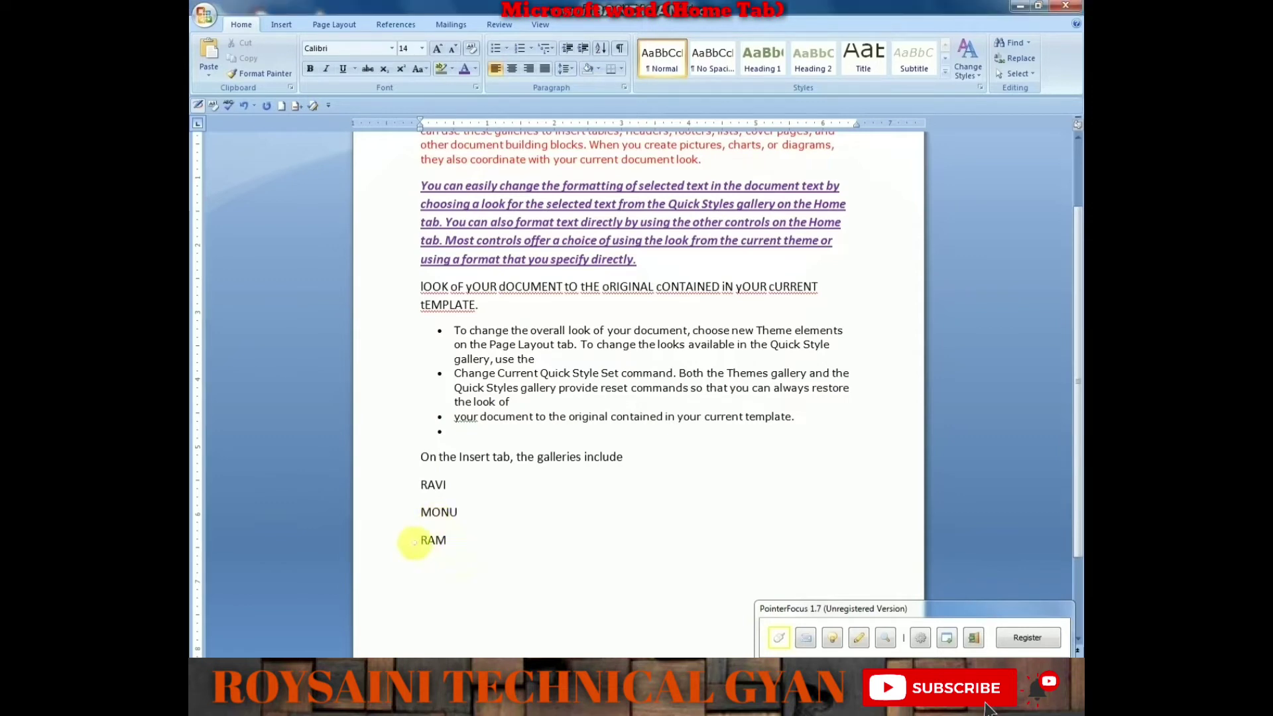
# Step: Number the three new lines with the '1. 2. 3.' format
pyautogui.moveTo(421, 484); pyautogui.dragTo(462, 544)
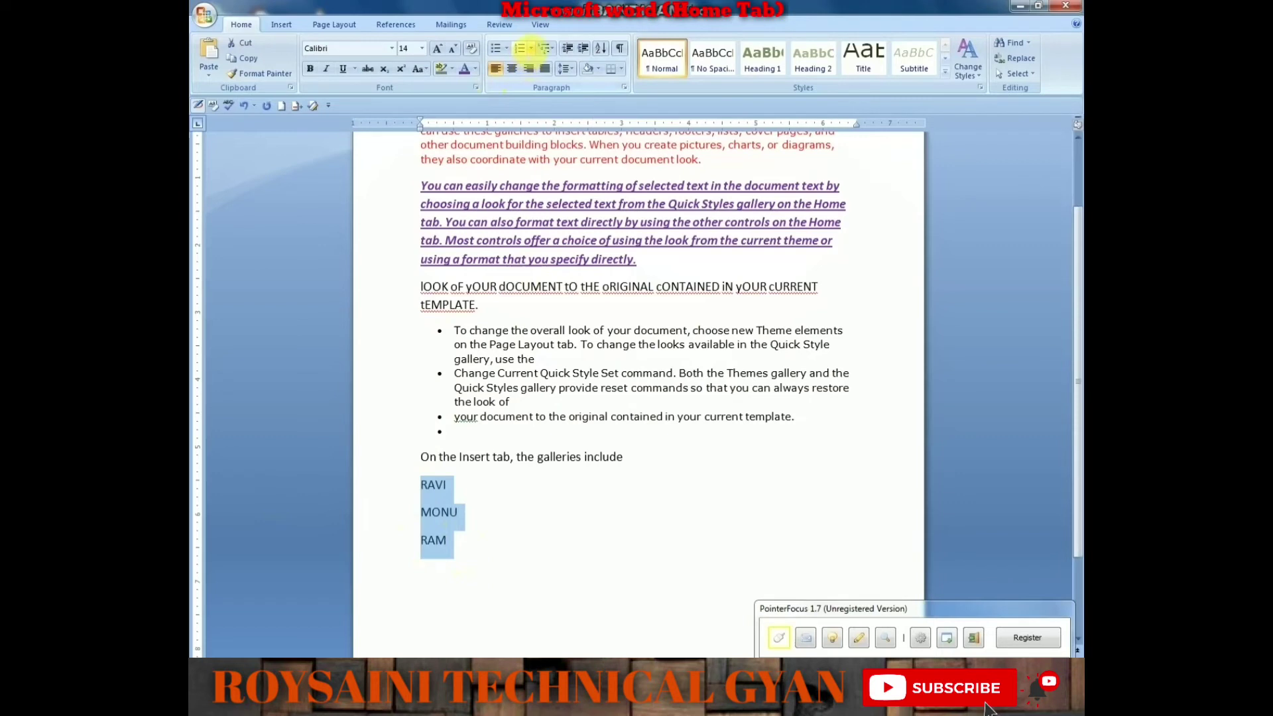
pyautogui.click(530, 48)
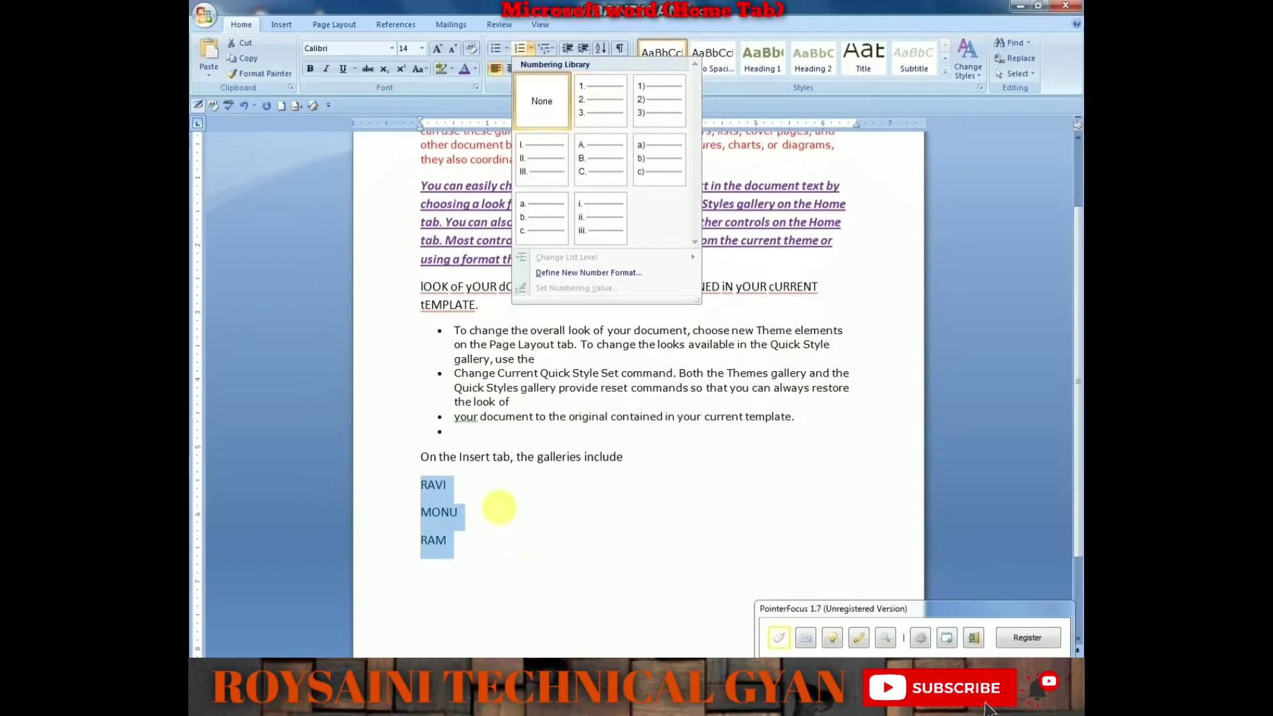
pyautogui.click(498, 505)
pyautogui.click(531, 48)
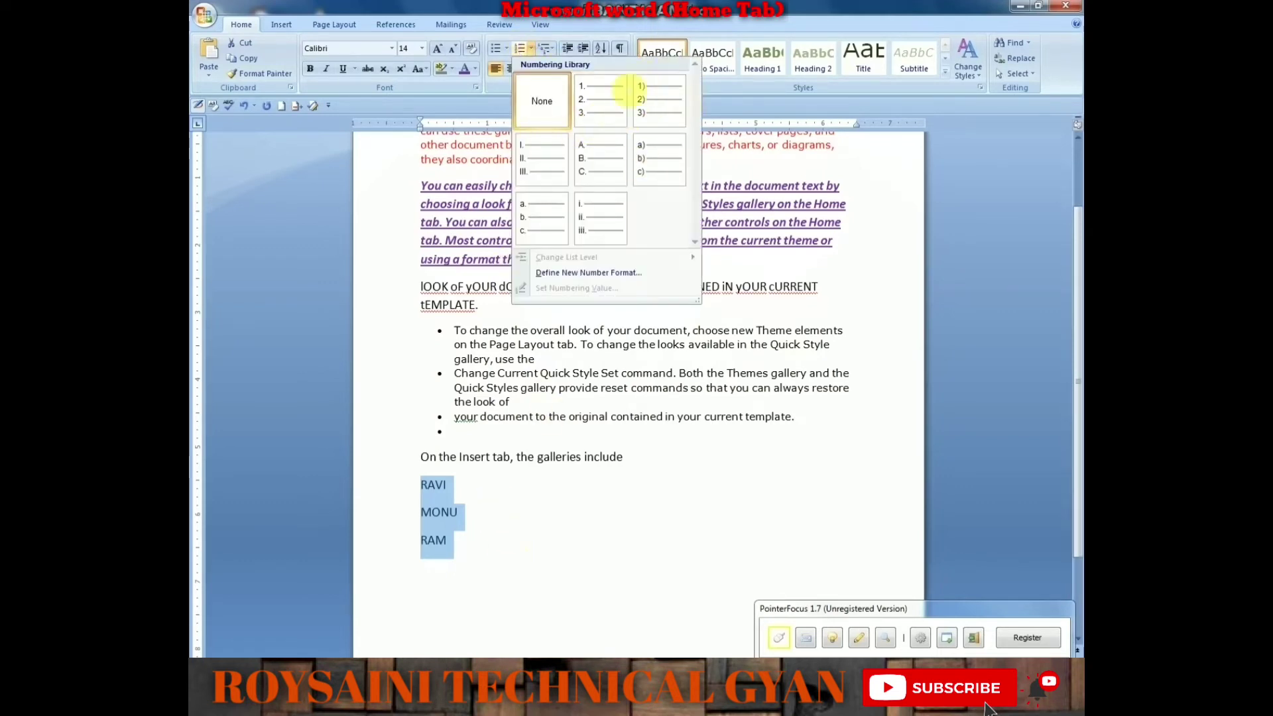
pyautogui.click(600, 106)
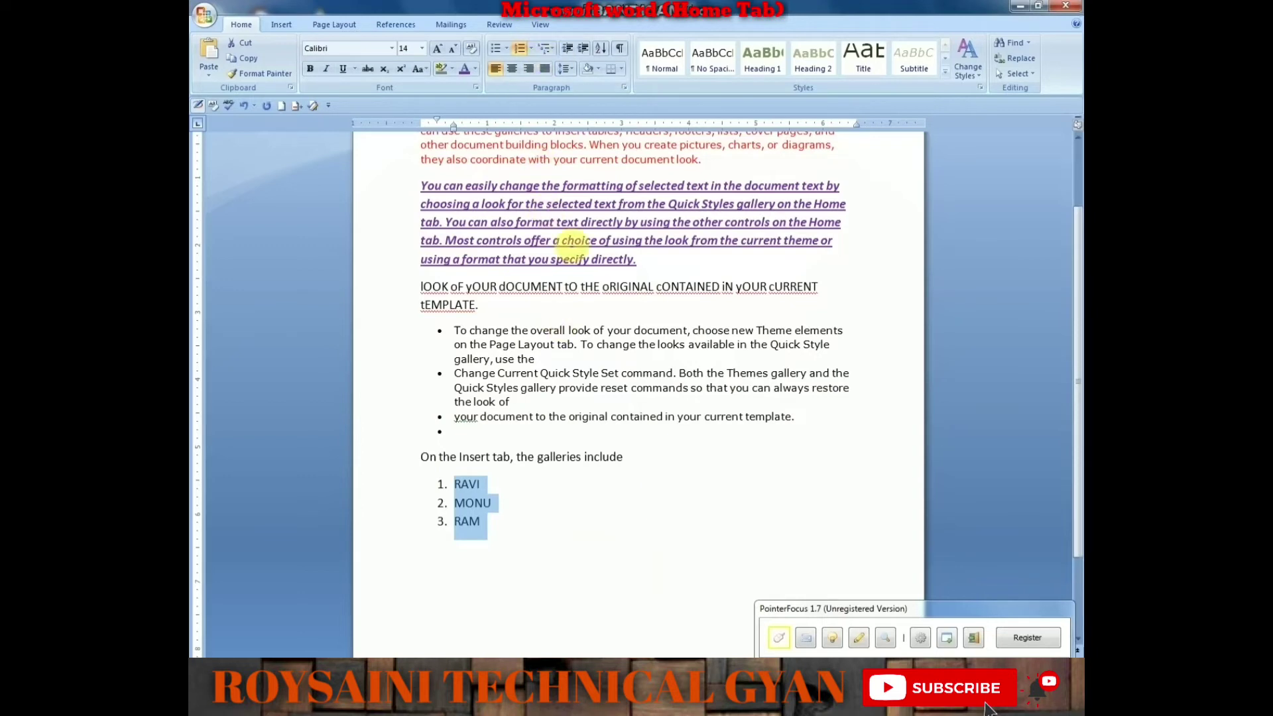
pyautogui.click(582, 534)
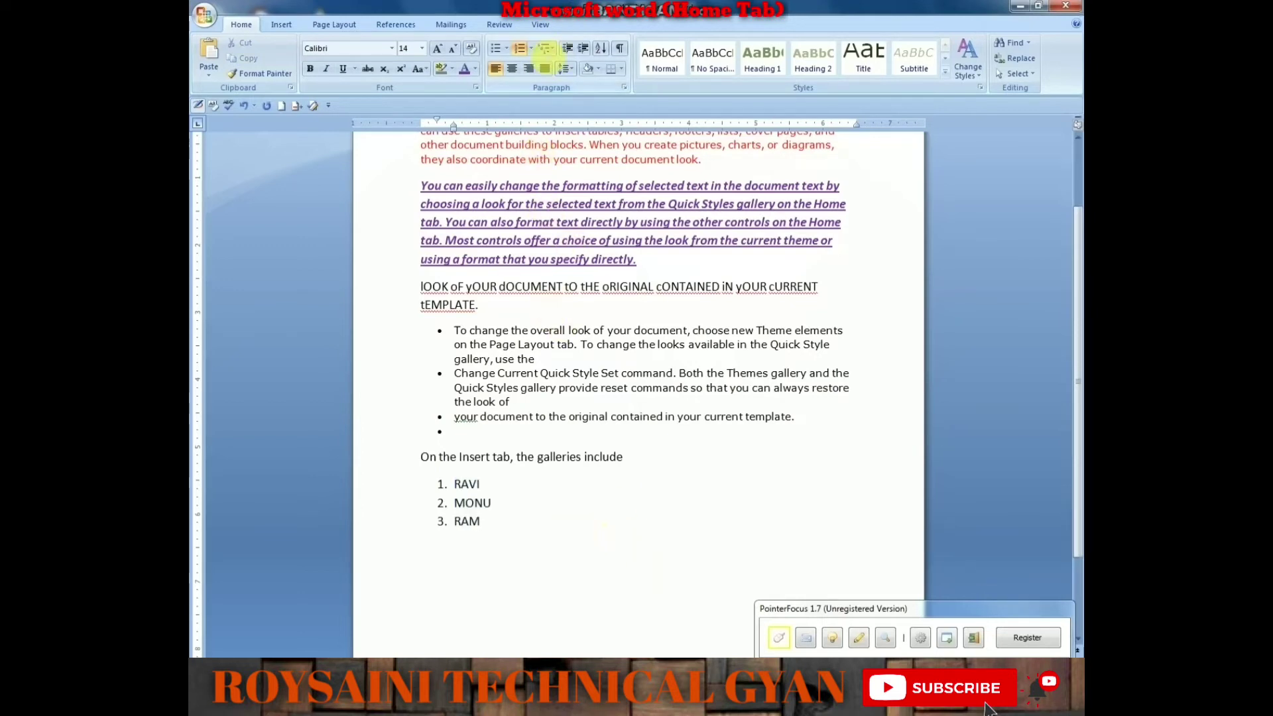
pyautogui.click(546, 48)
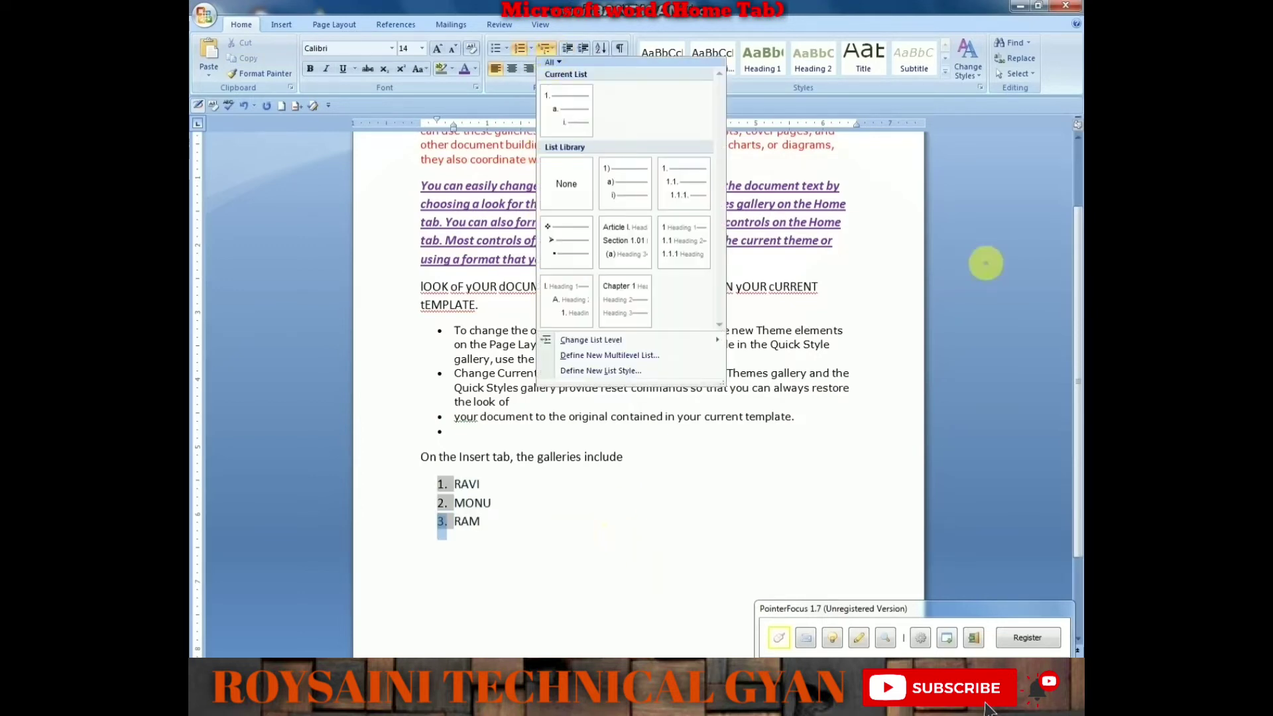
pyautogui.click(892, 228)
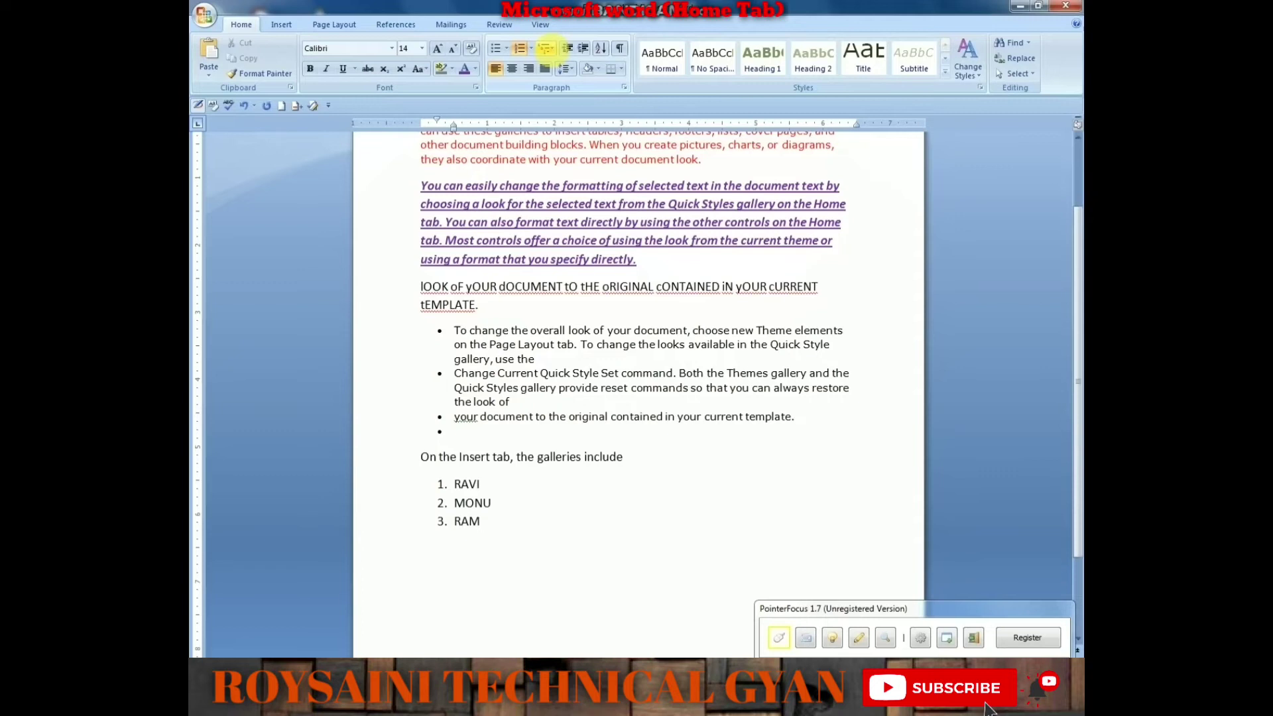
pyautogui.click(498, 486)
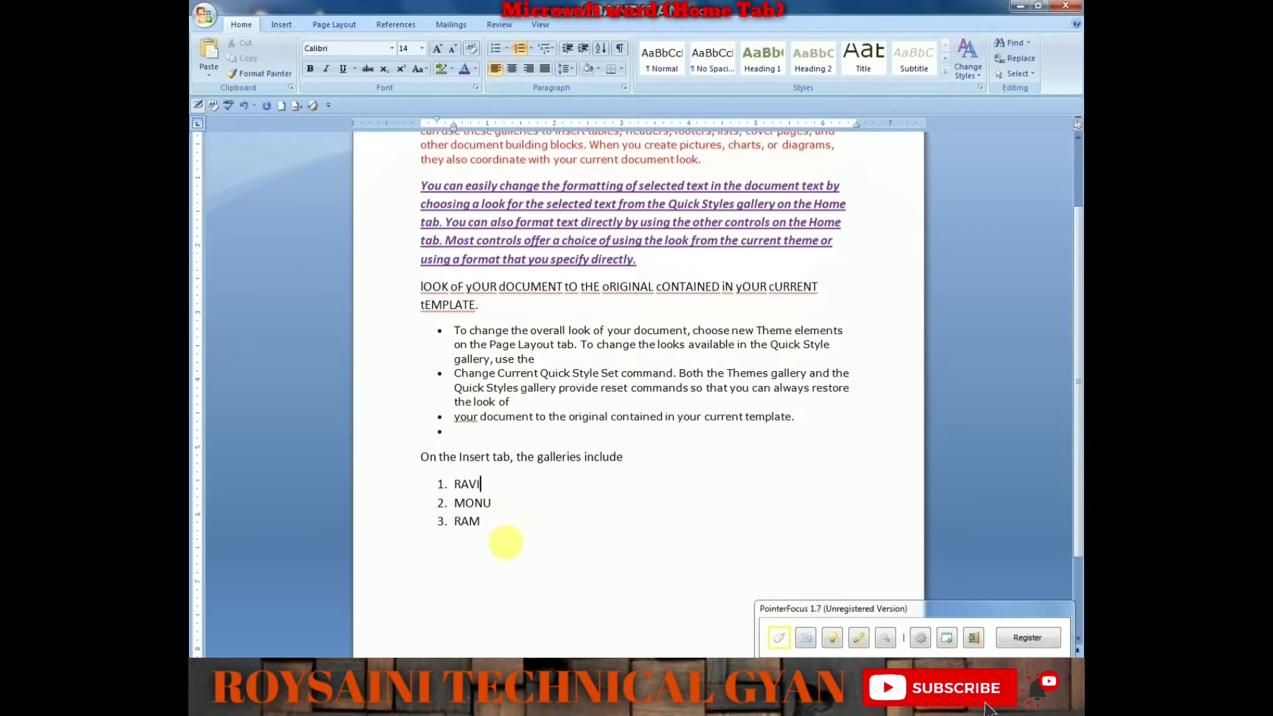
pyautogui.click(505, 543)
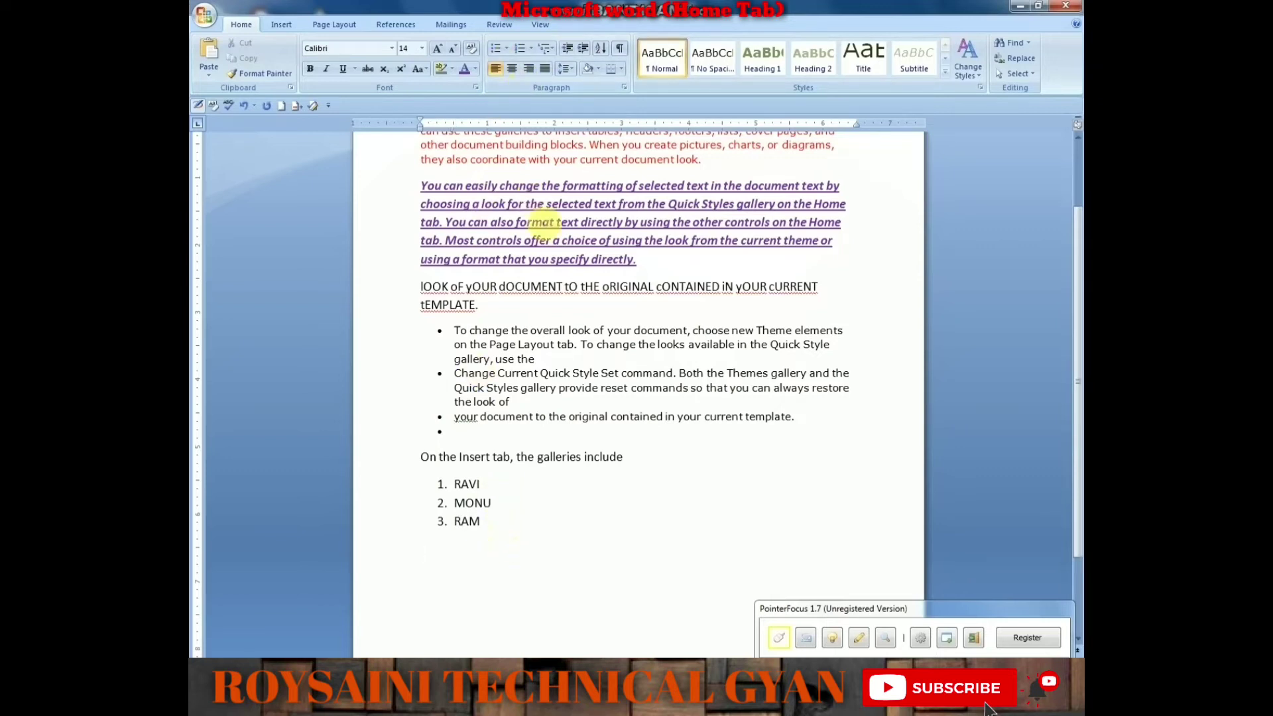
pyautogui.click(544, 48)
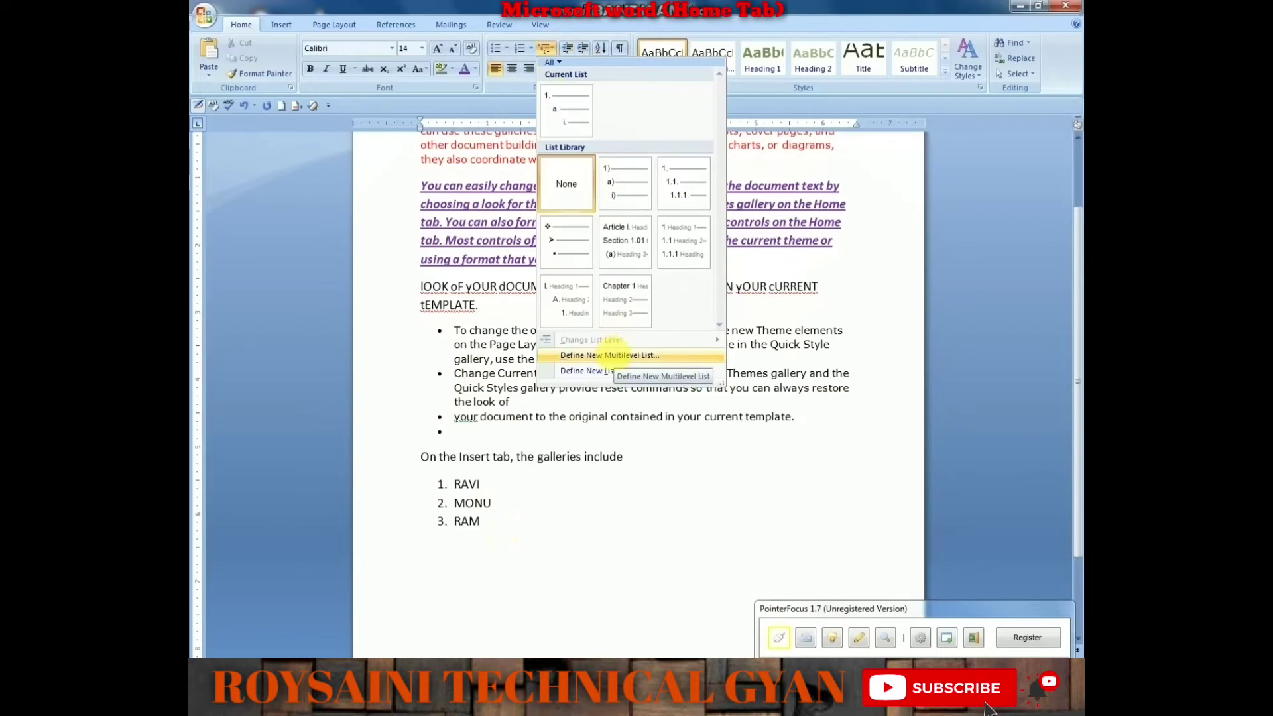
pyautogui.click(609, 355)
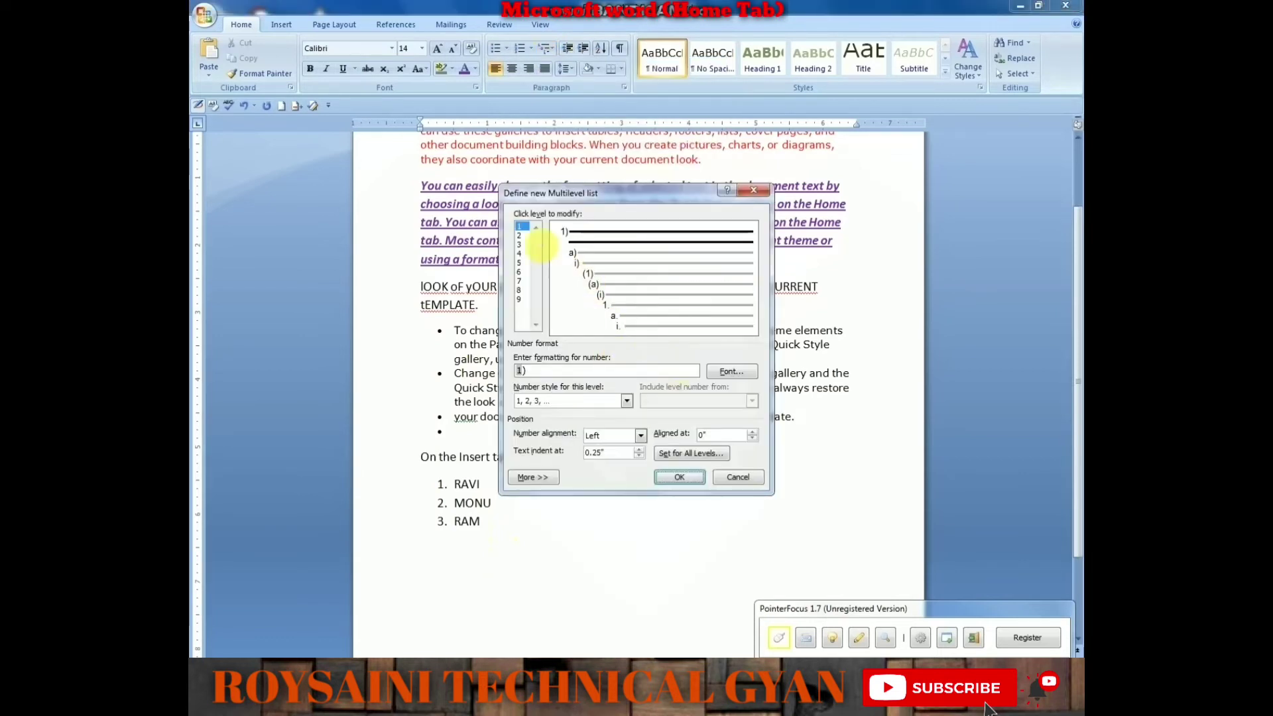
pyautogui.click(519, 235)
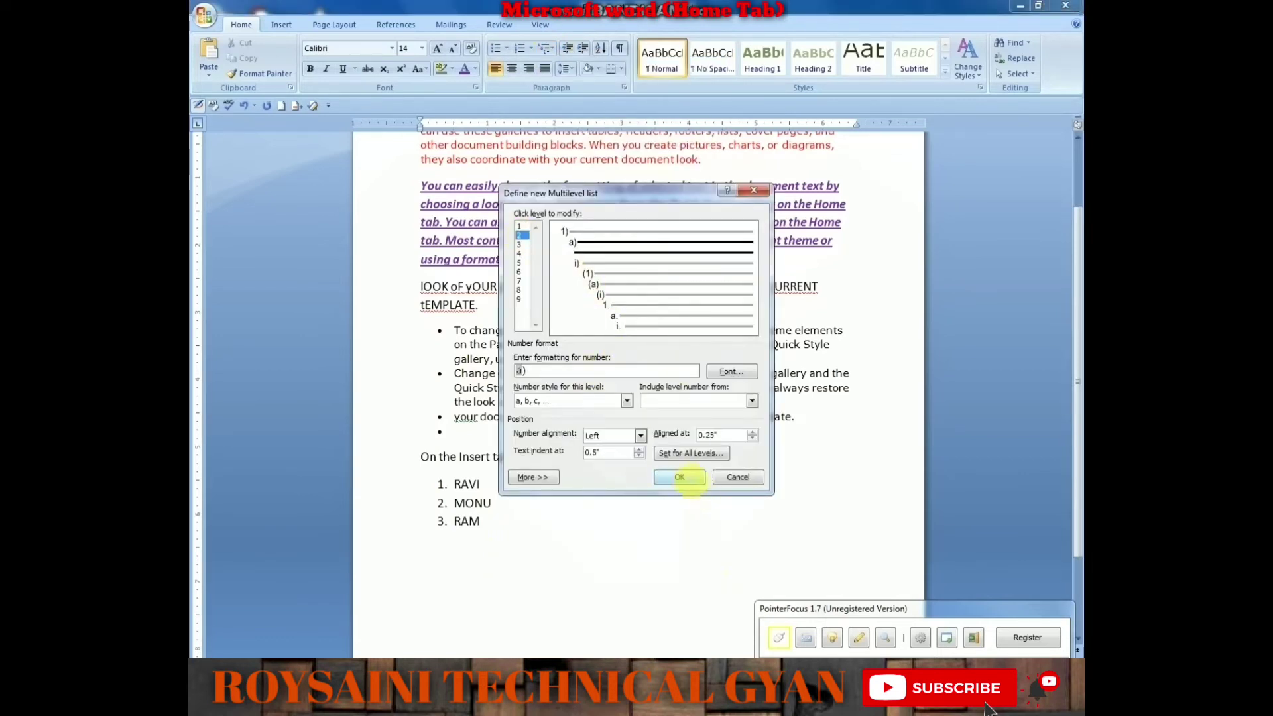
pyautogui.click(679, 478)
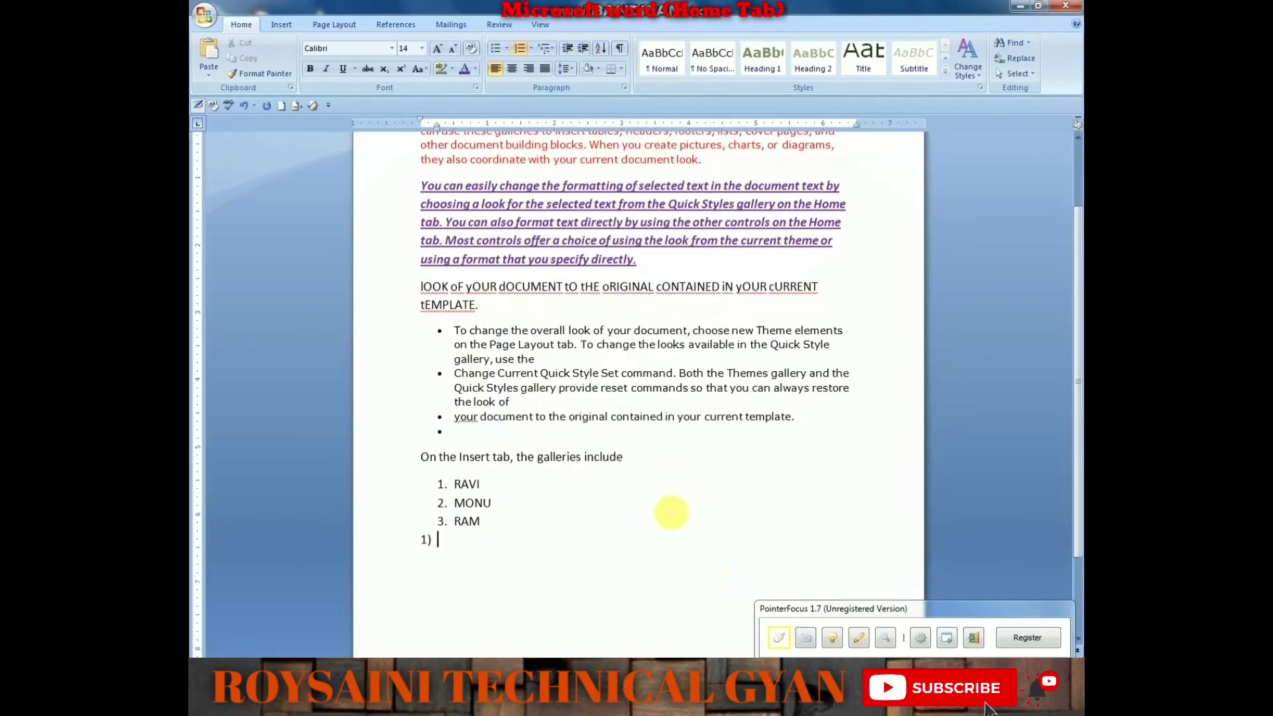
pyautogui.write('JDFHJK')
pyautogui.press('Return')
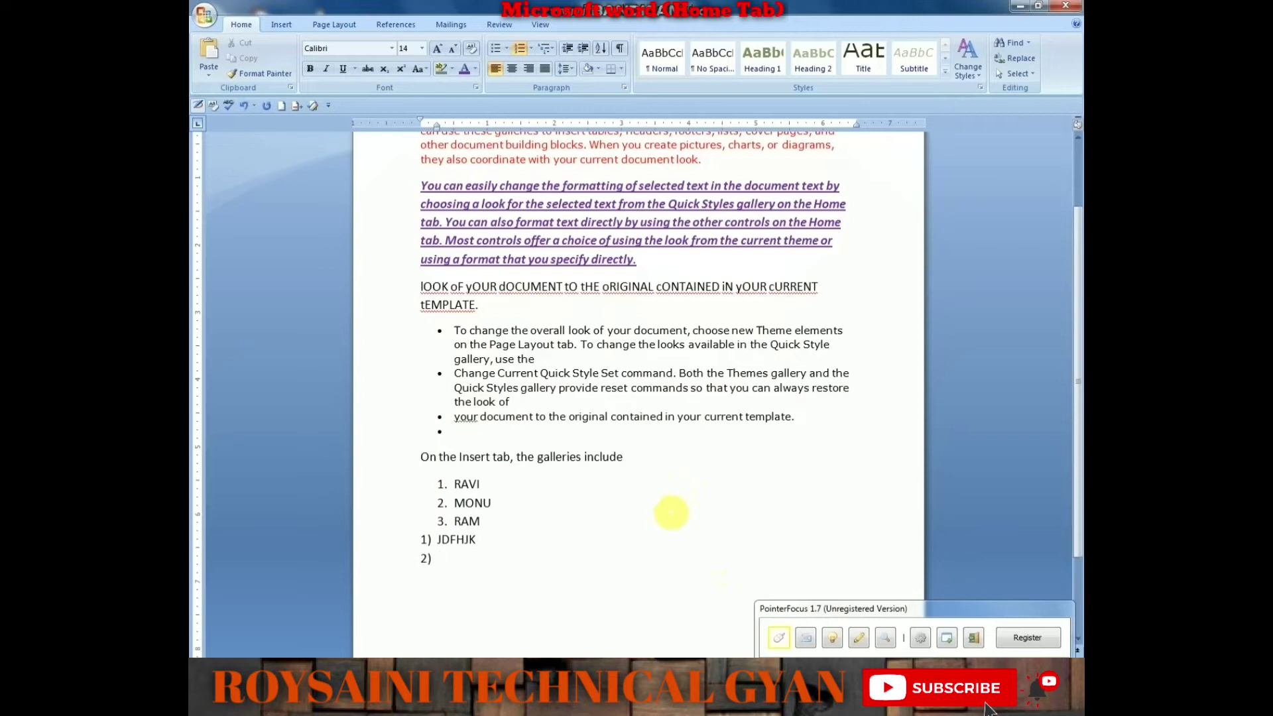
pyautogui.write('UKDHFJKH')
pyautogui.press('Return')
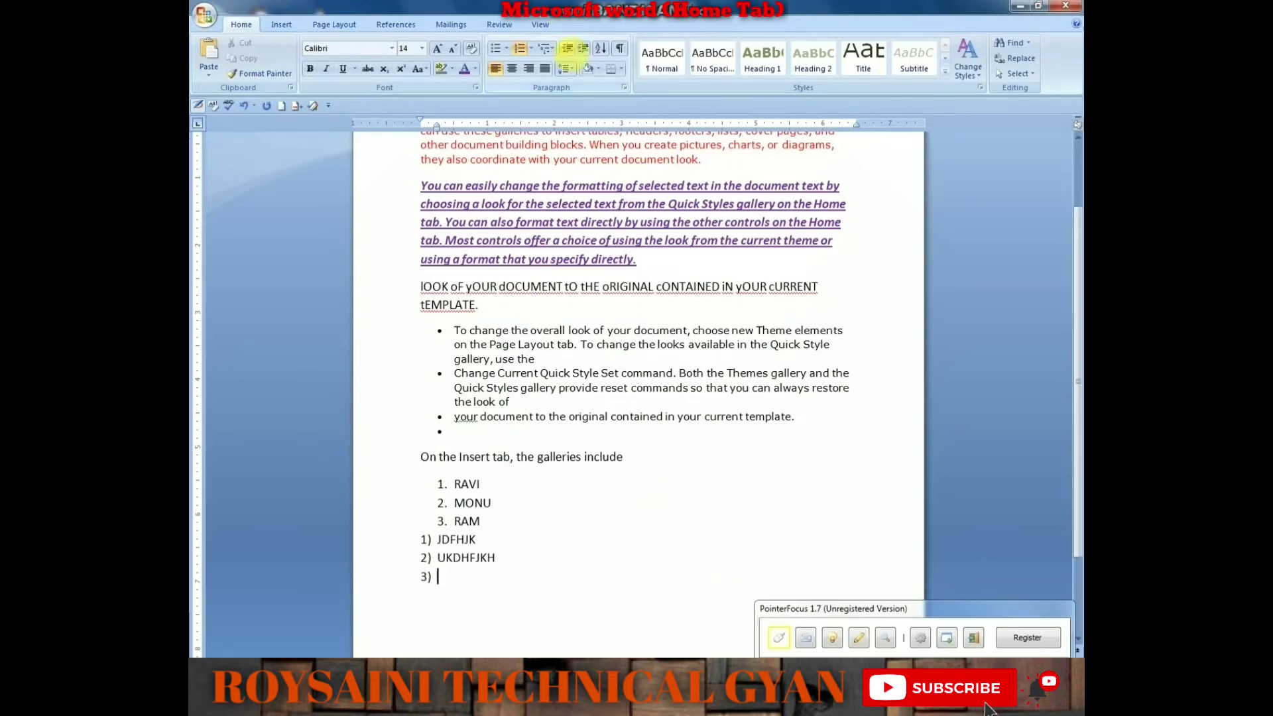
pyautogui.click(544, 47)
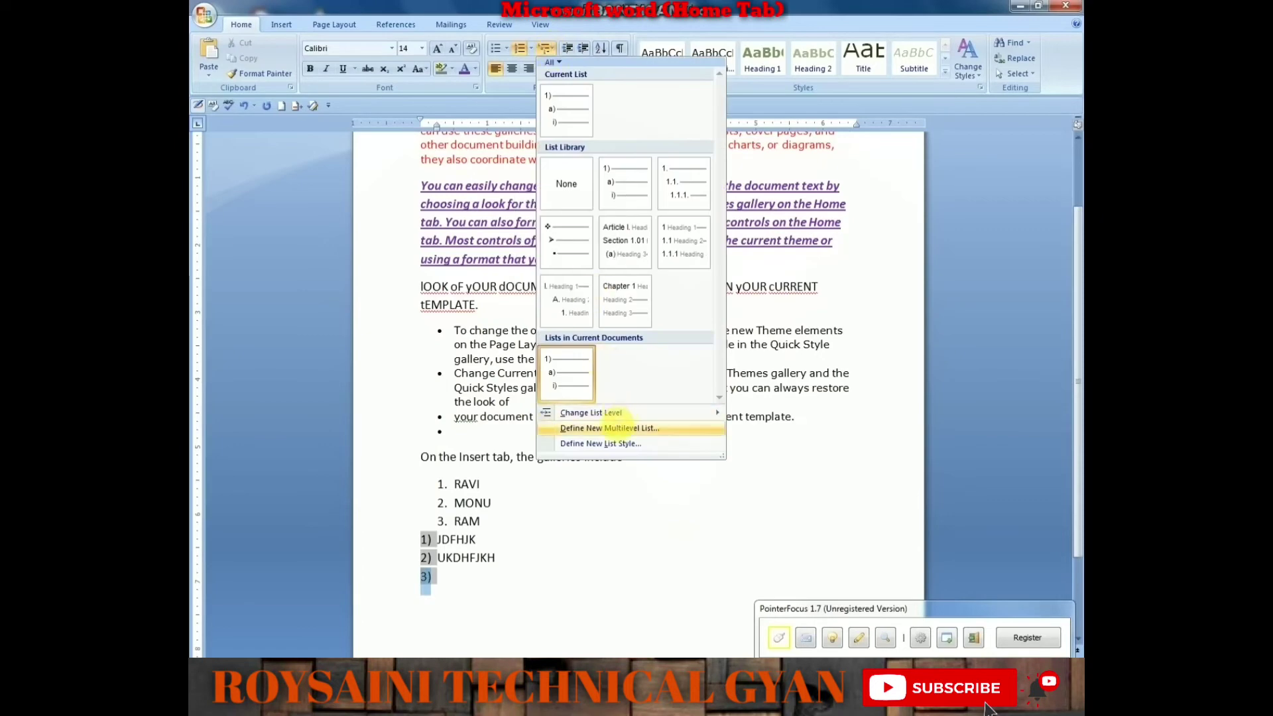
pyautogui.click(611, 427)
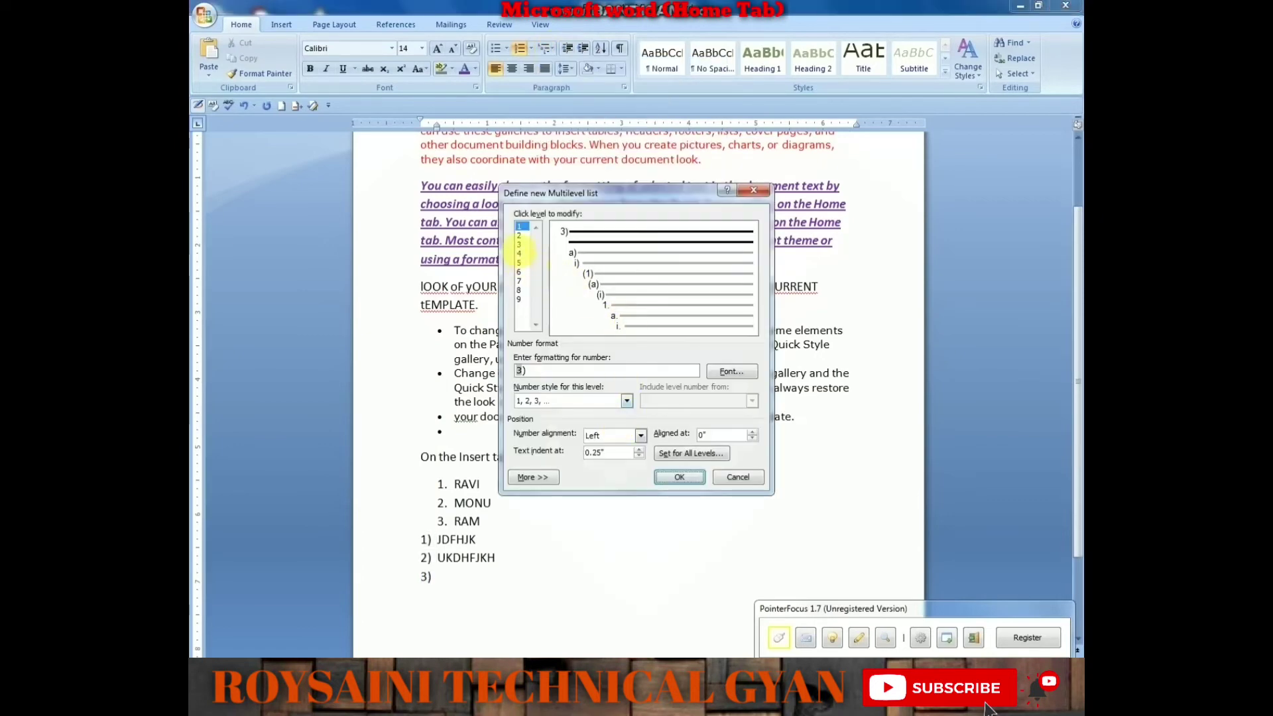
pyautogui.click(519, 244)
pyautogui.click(675, 477)
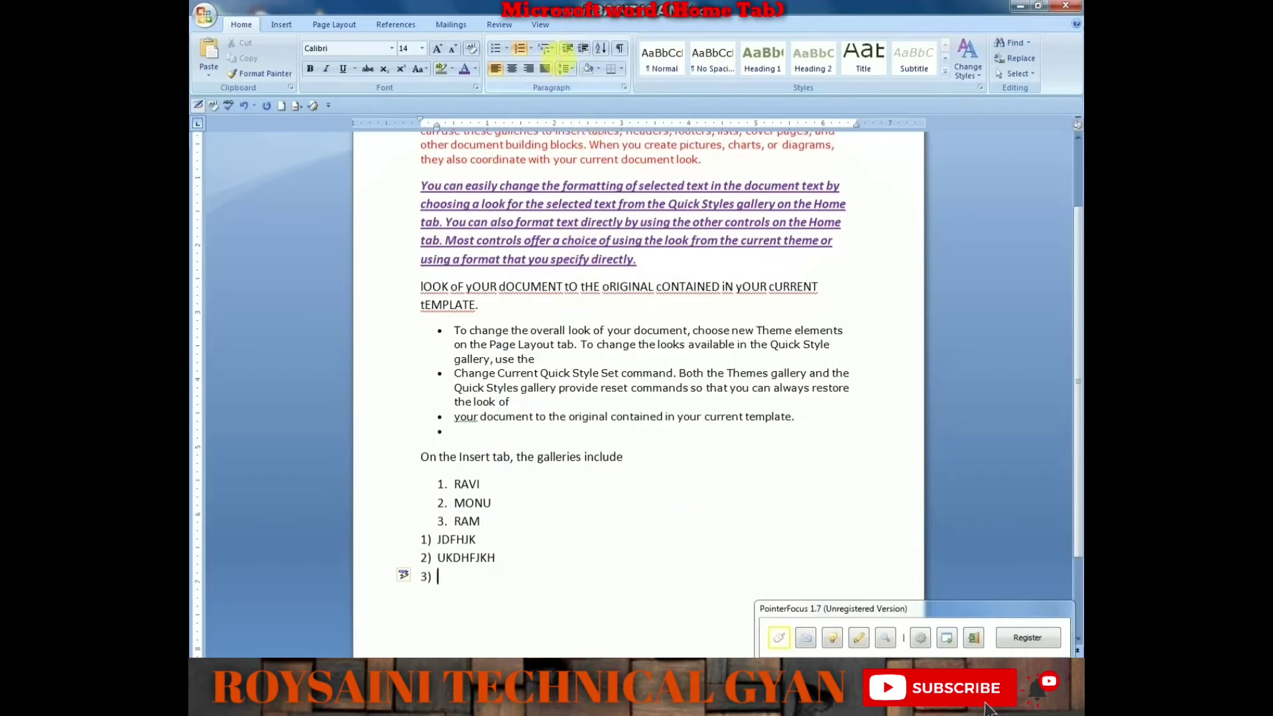
# Step: Demote the empty third list item to the a) level beneath UKDHFJKH via Multilevel List
pyautogui.click(545, 48)
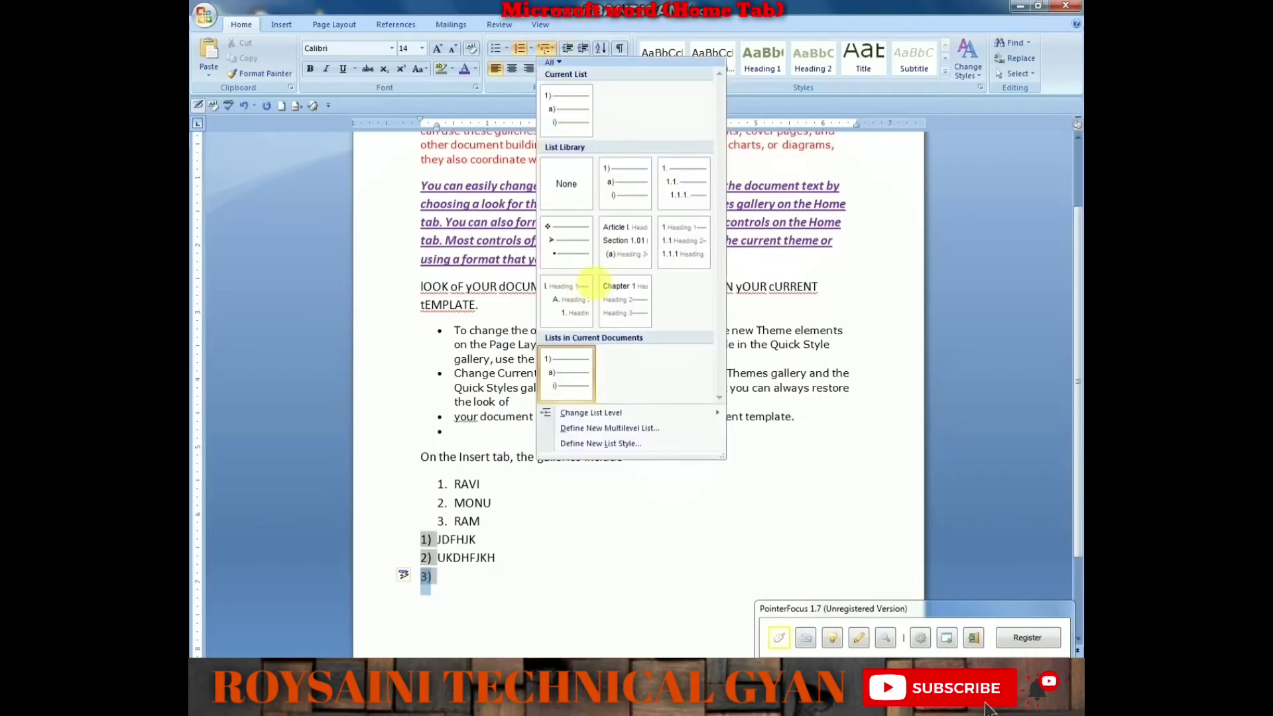
pyautogui.click(571, 113)
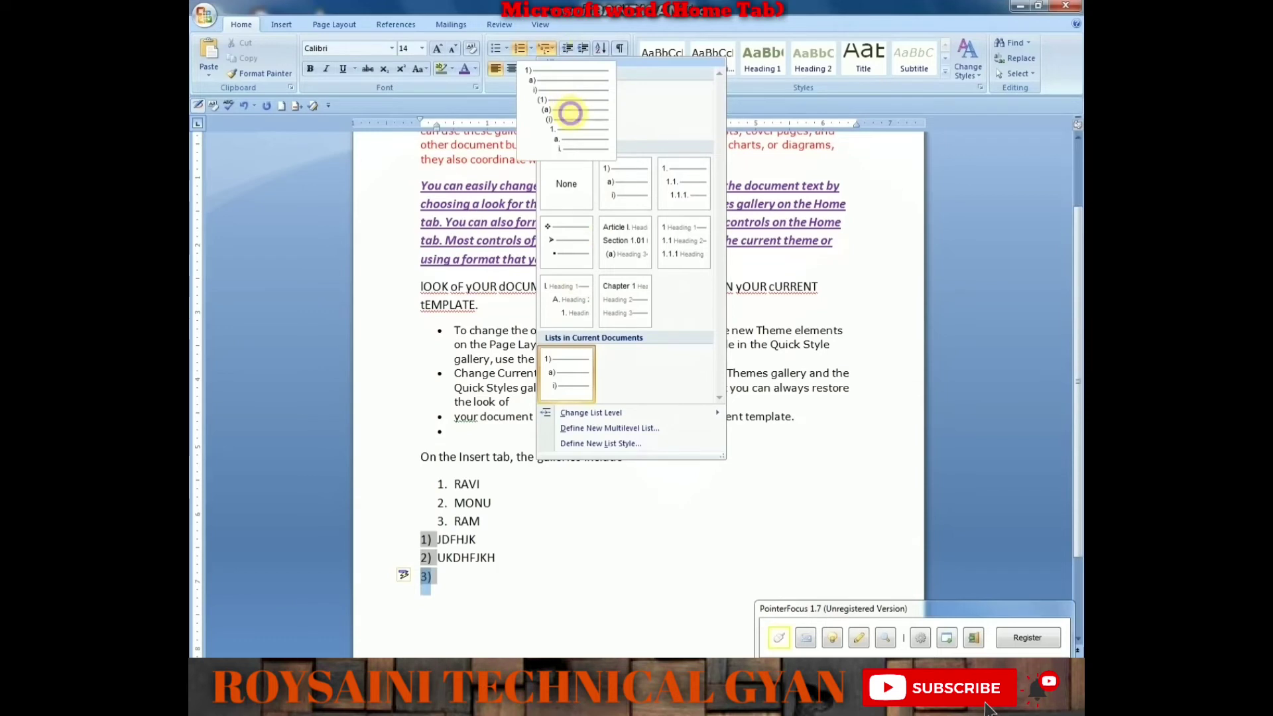
pyautogui.moveTo(591, 411)
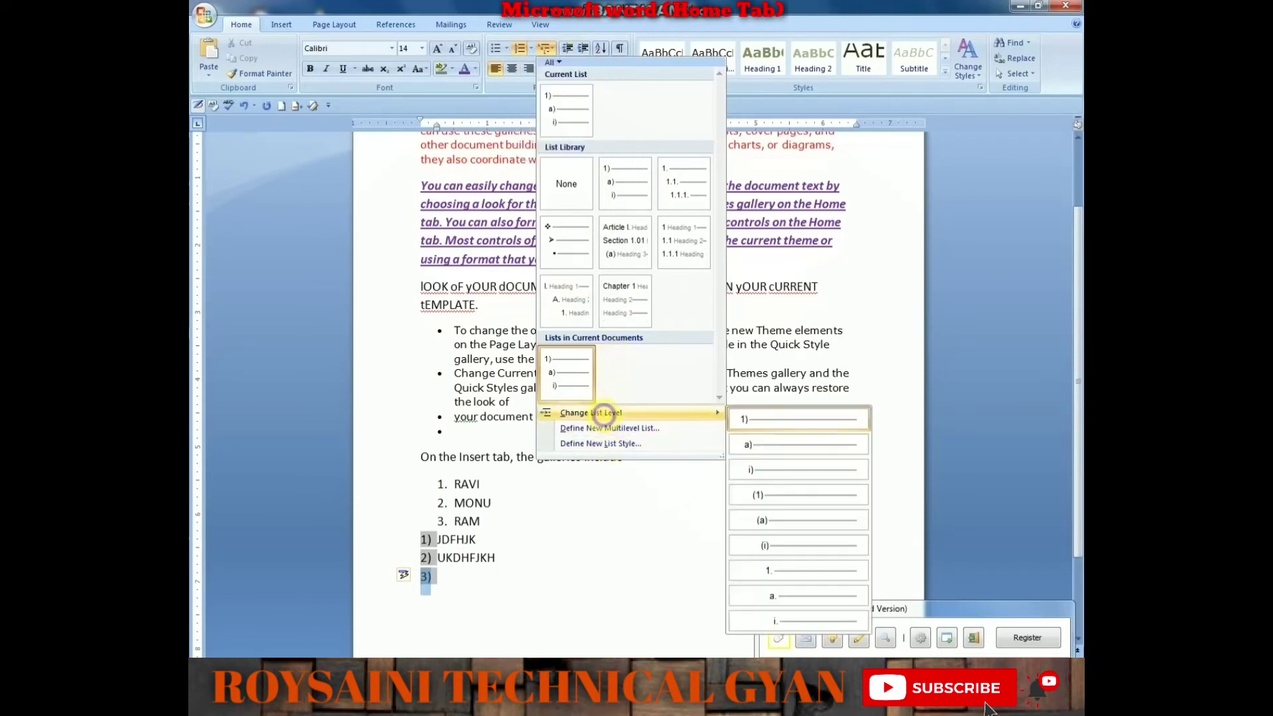
pyautogui.click(780, 447)
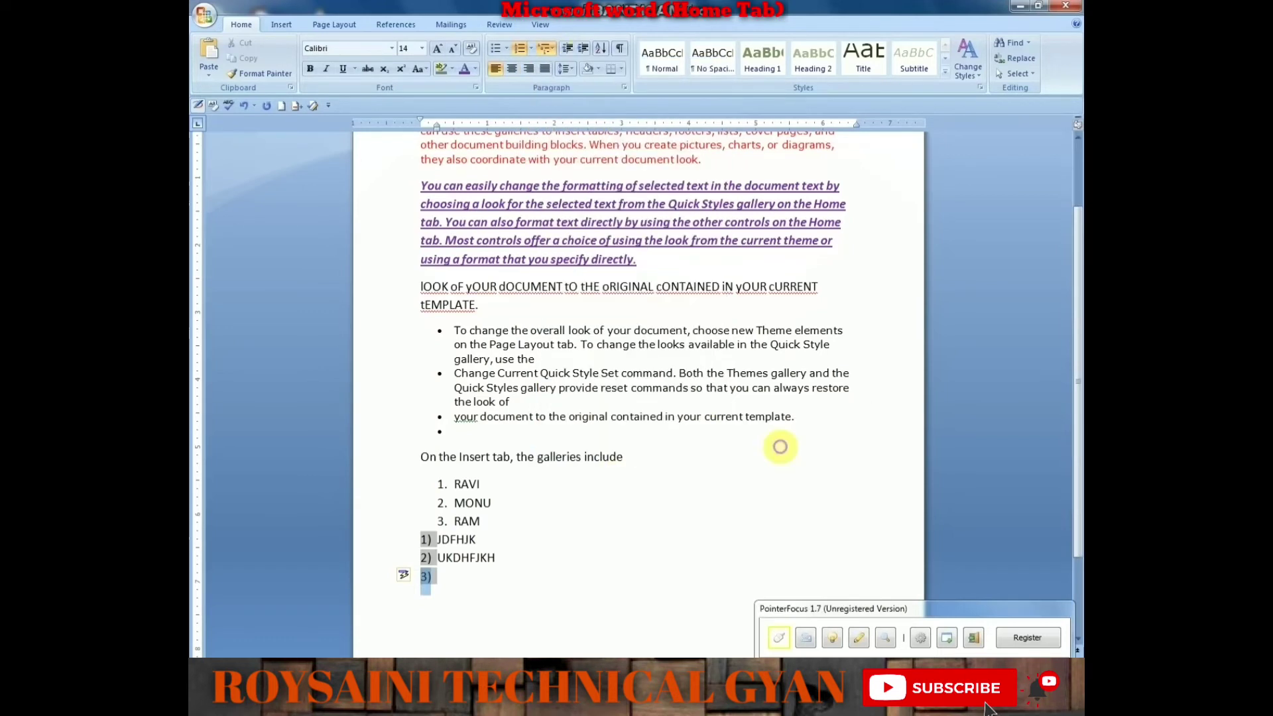
pyautogui.click(551, 49)
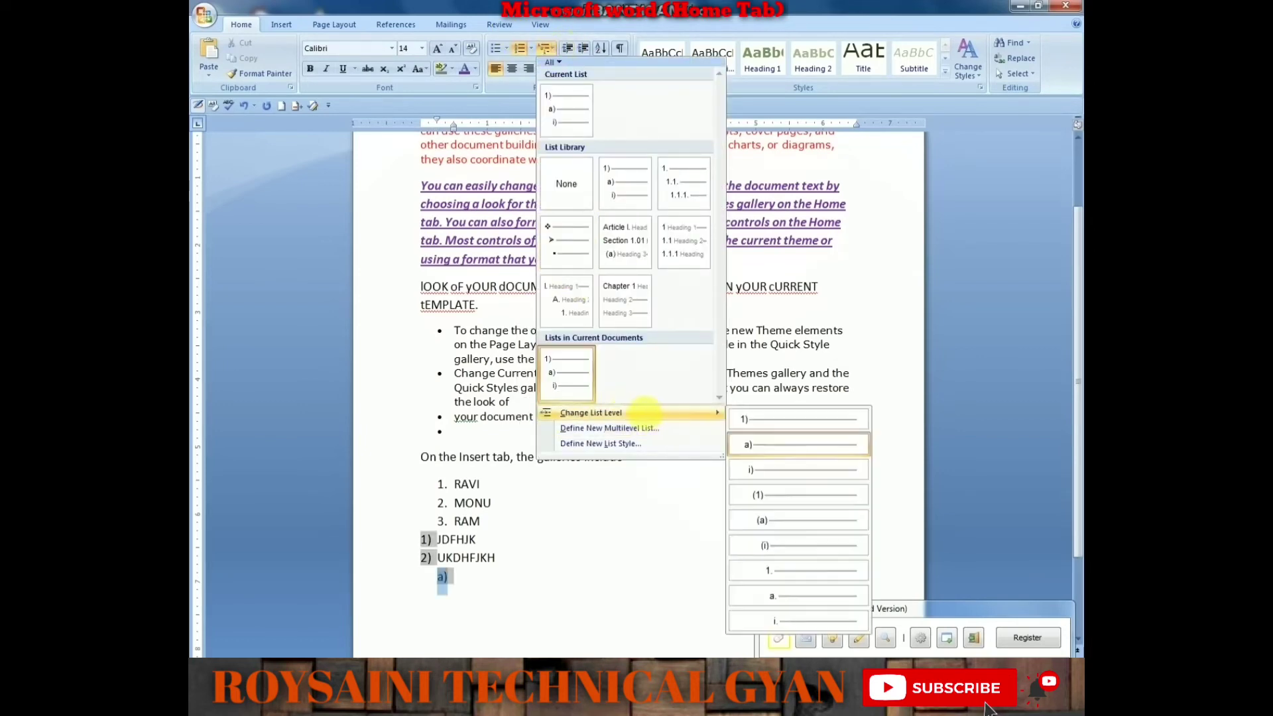
pyautogui.moveTo(590, 411)
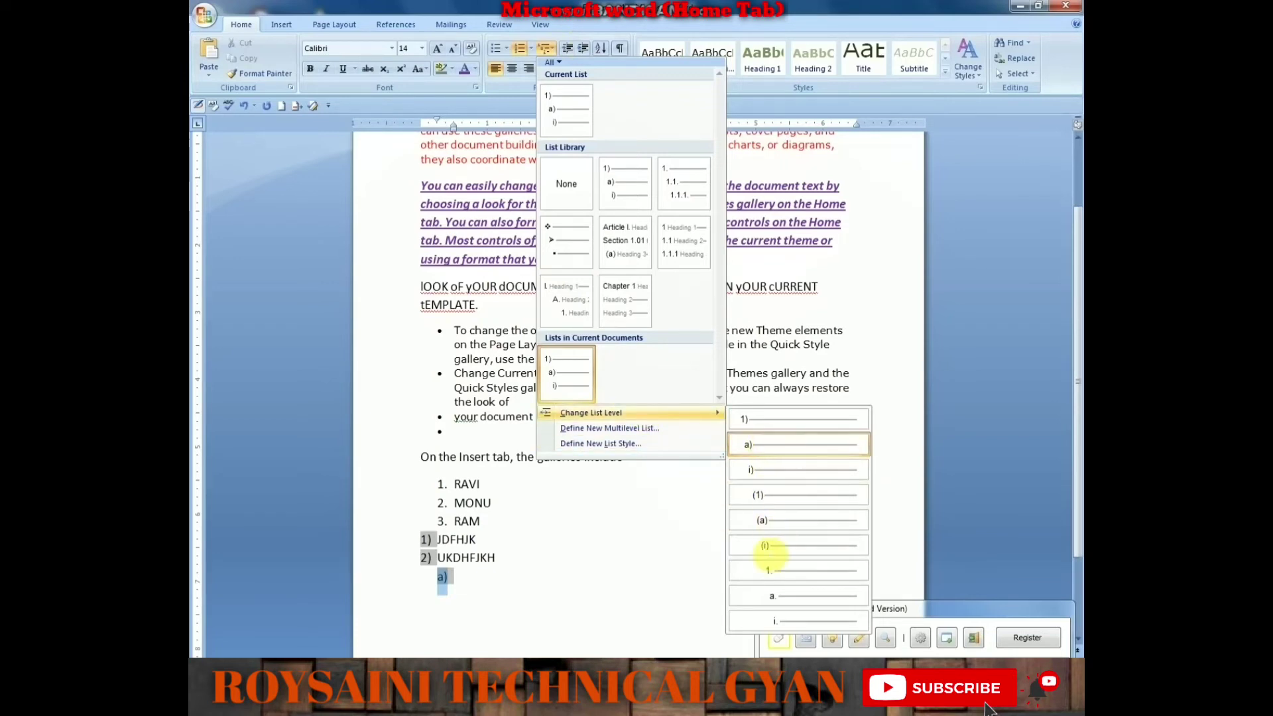
pyautogui.click(663, 565)
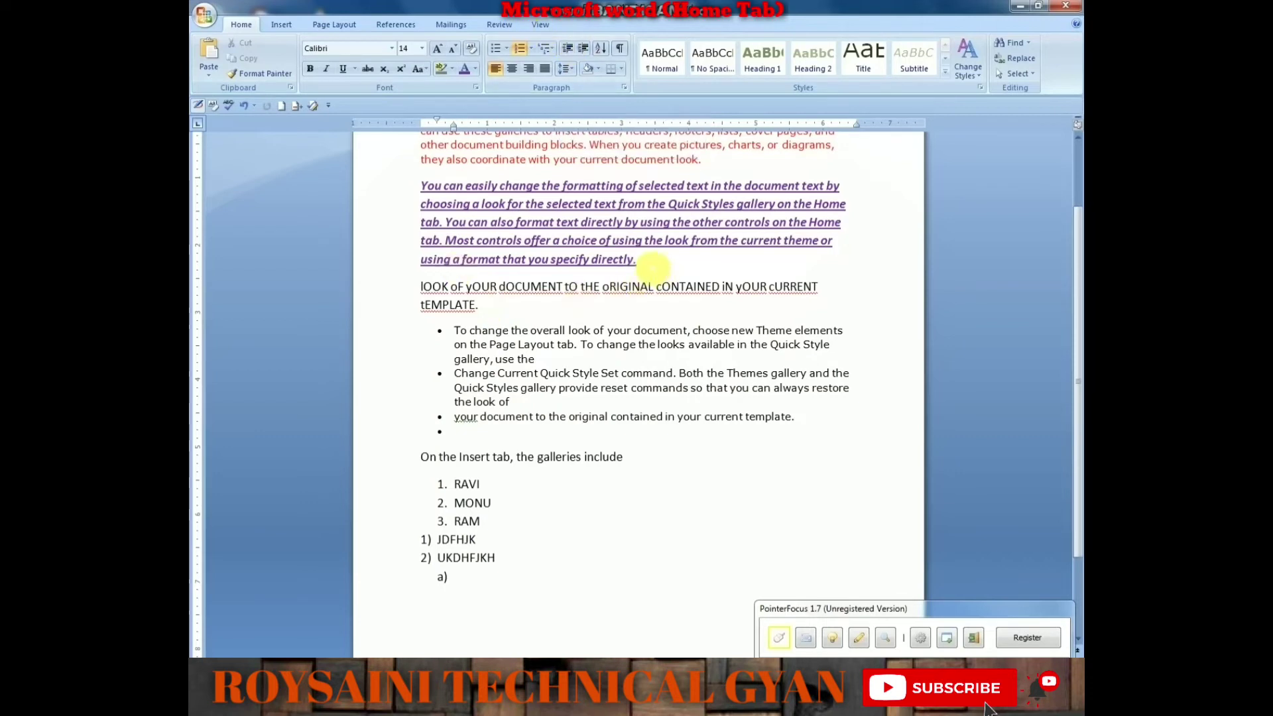
pyautogui.moveTo(651, 267); pyautogui.dragTo(369, 189)
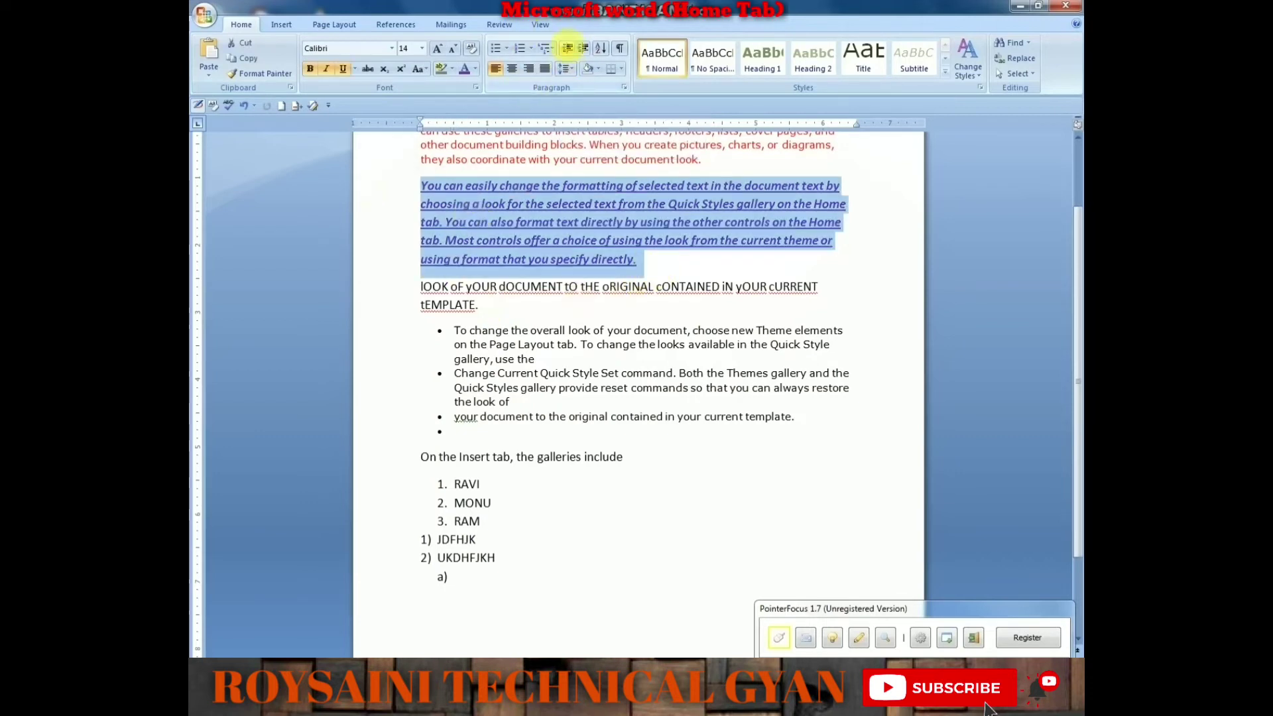
pyautogui.click(567, 49)
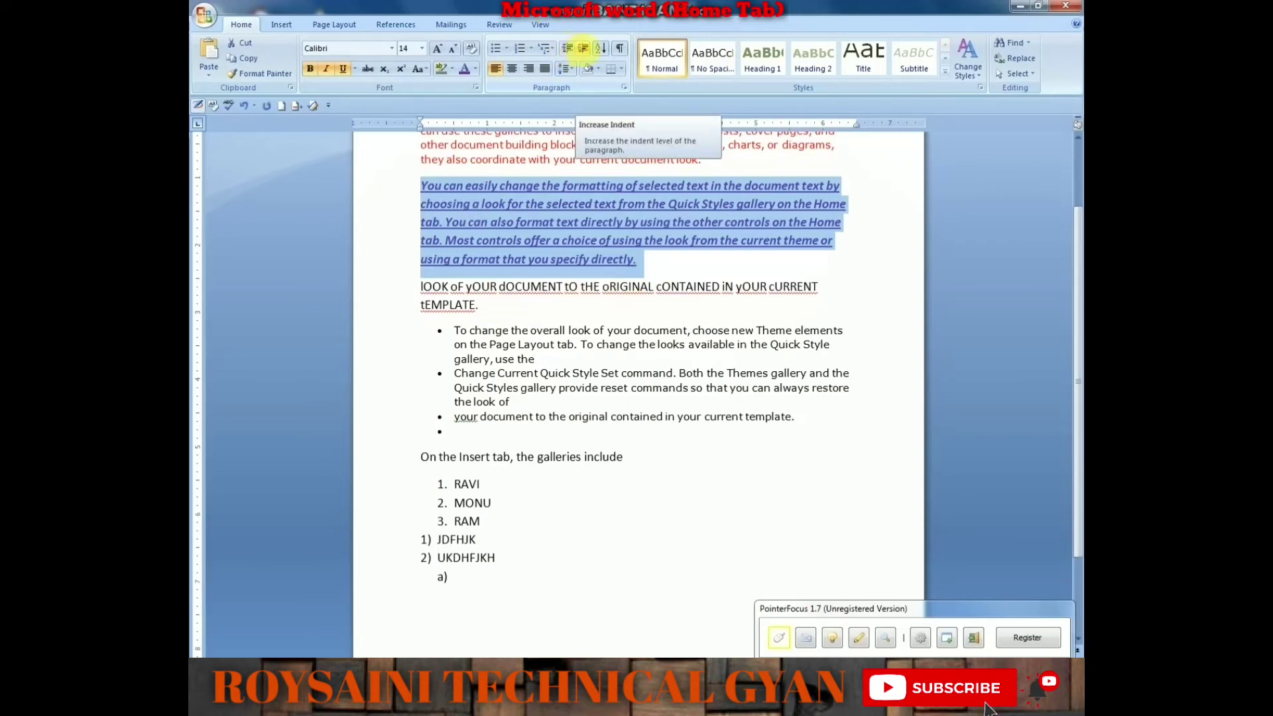
pyautogui.click(582, 49)
pyautogui.click(582, 48)
pyautogui.click(583, 48)
pyautogui.click(583, 48)
pyautogui.click(582, 49)
pyautogui.click(583, 49)
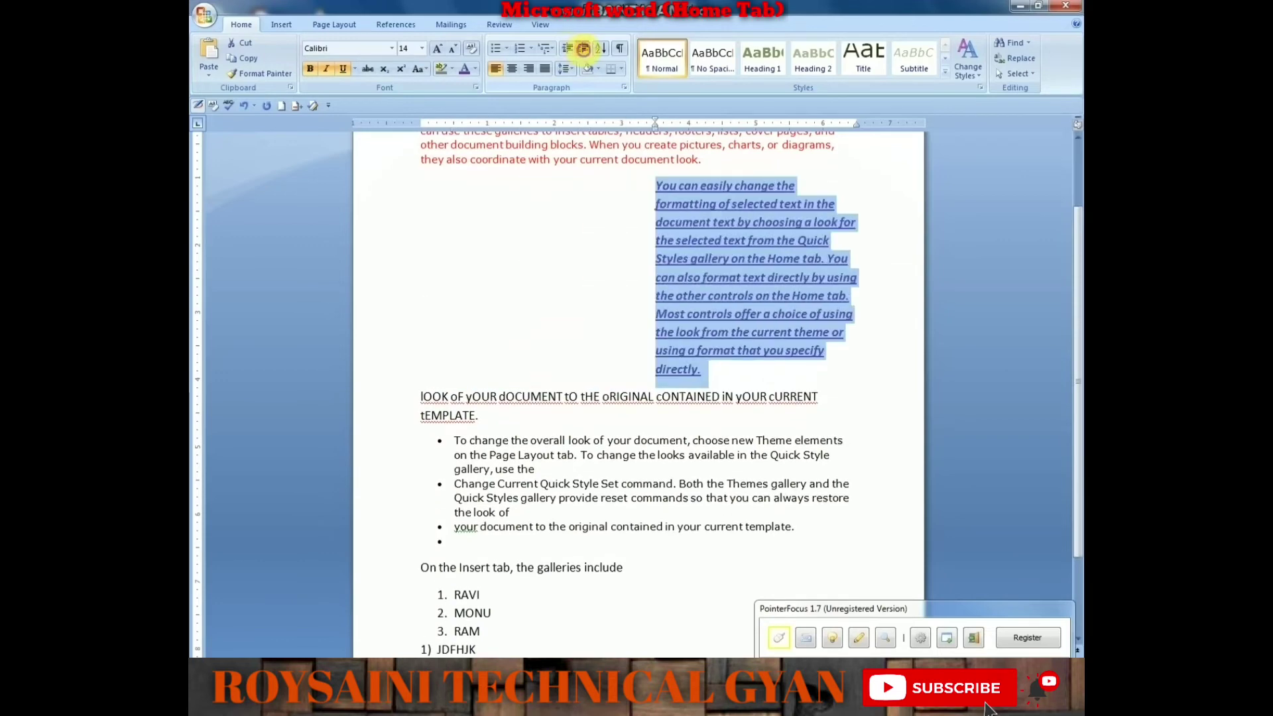
pyautogui.click(583, 48)
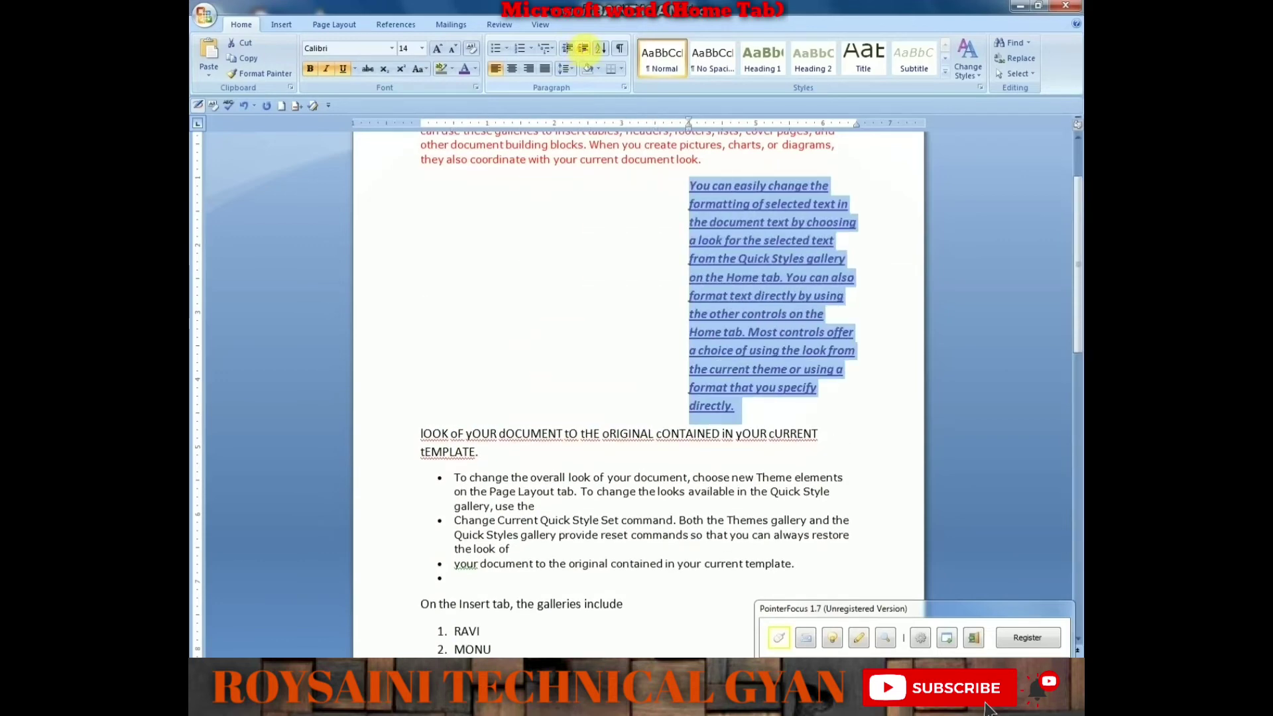
pyautogui.click(567, 49)
pyautogui.click(567, 48)
pyautogui.click(567, 49)
pyautogui.click(568, 48)
pyautogui.click(567, 48)
pyautogui.click(568, 48)
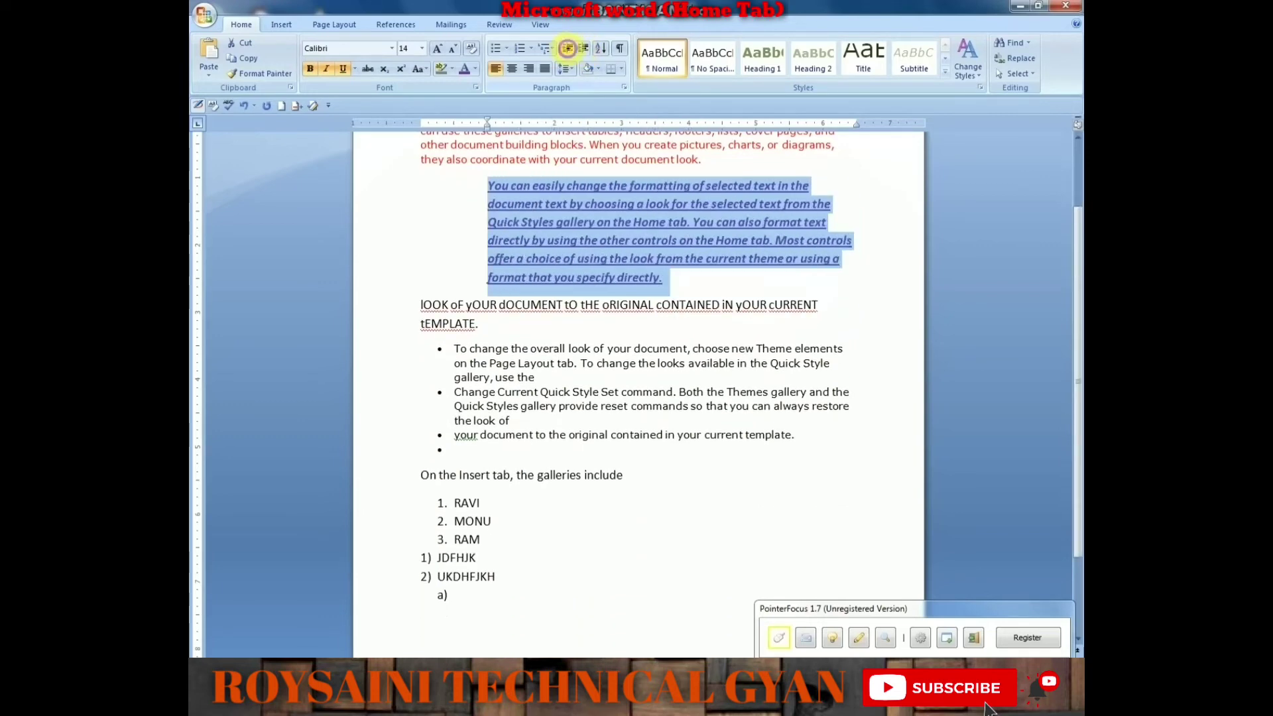
pyautogui.click(568, 49)
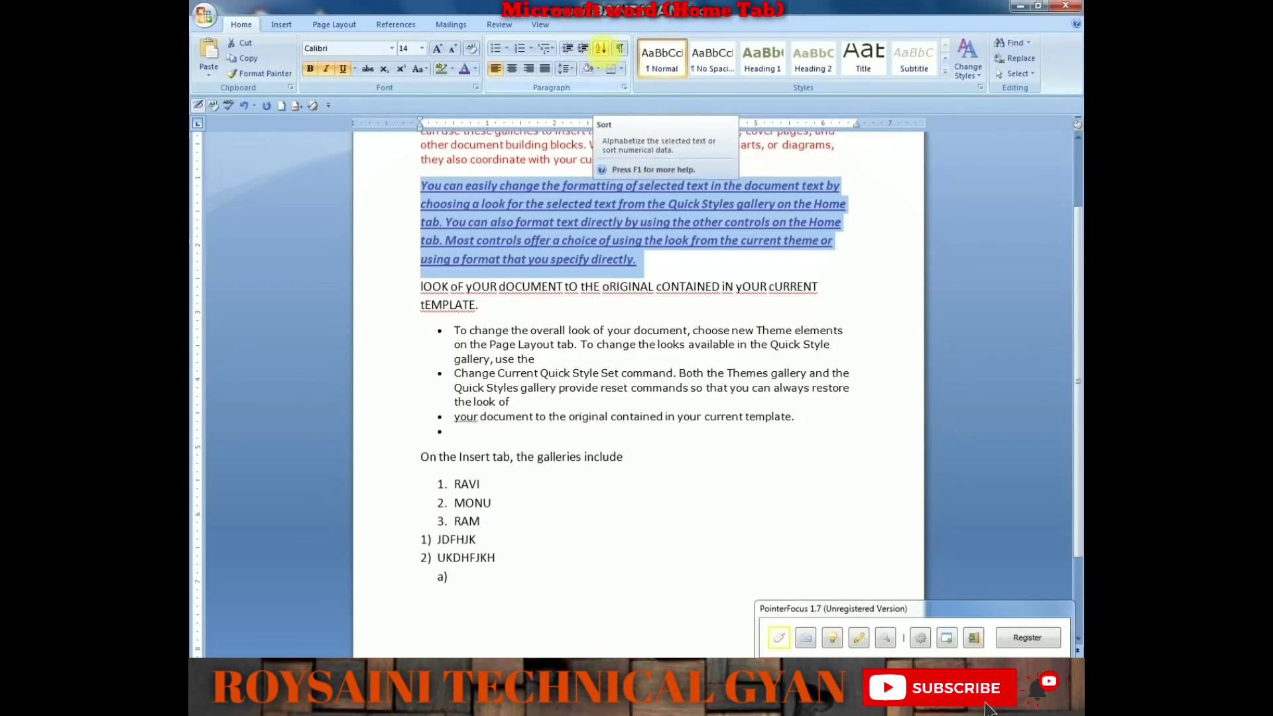
# Step: Remove the a) numbering from the empty item below the 1) 2) list
pyautogui.scroll(-3, 563, 511)
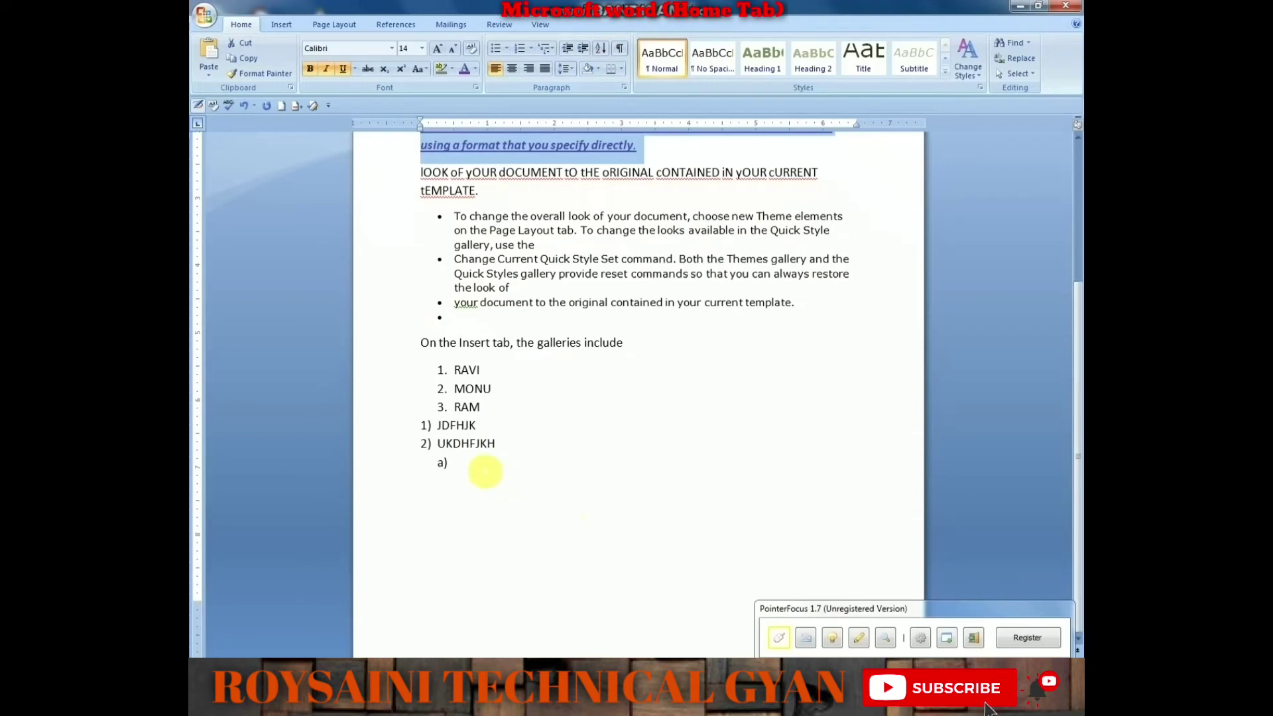
pyautogui.click(484, 472)
pyautogui.hotkey('shift', 'Tab')
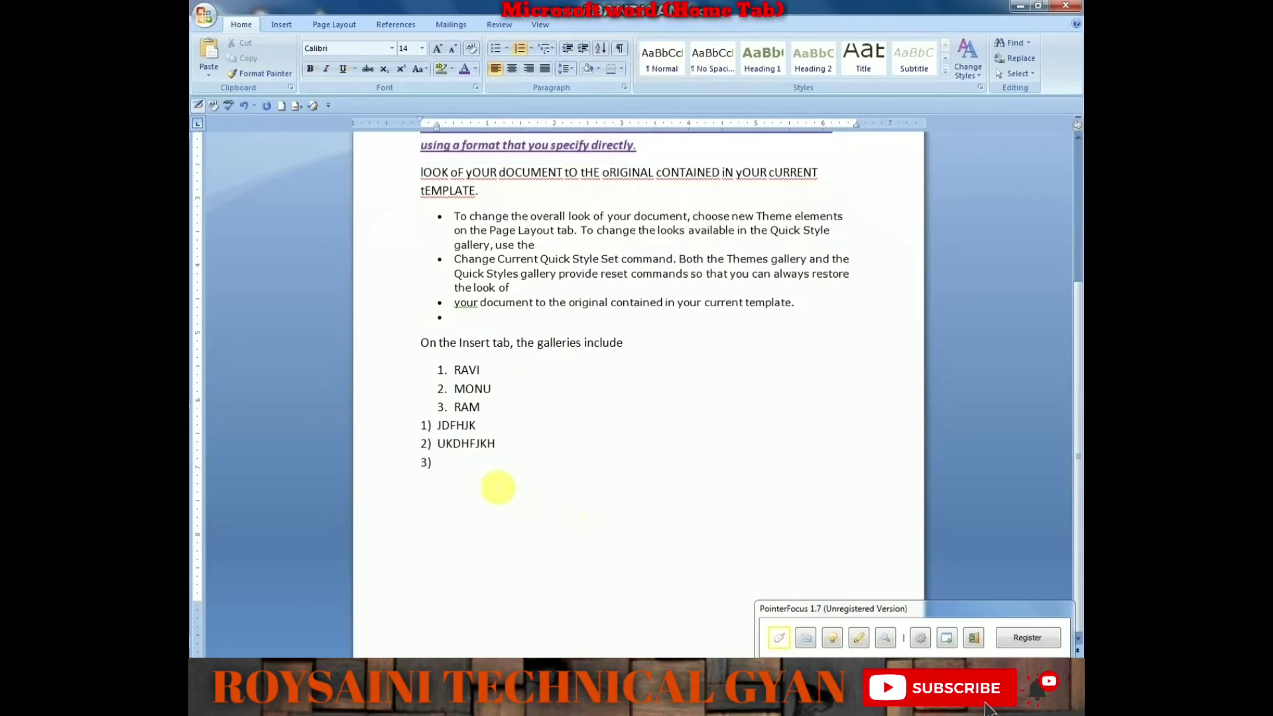
pyautogui.press('BackSpace')
# Step: Type RAVI, ADI, SAIN and CAT on separate plain lines and select them
pyautogui.write('RAVI')
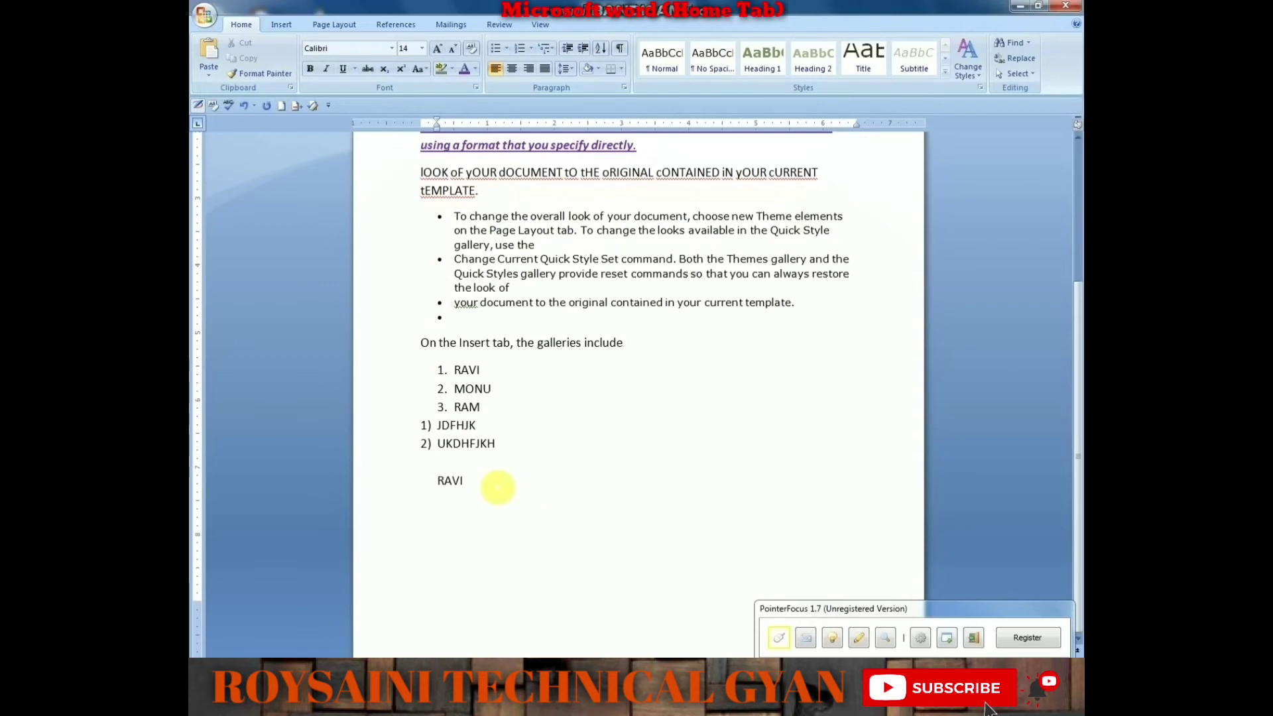
pyautogui.press('Return')
pyautogui.write('ADI')
pyautogui.press('Return')
pyautogui.write('SAIN')
pyautogui.press('Return')
pyautogui.write('CAT')
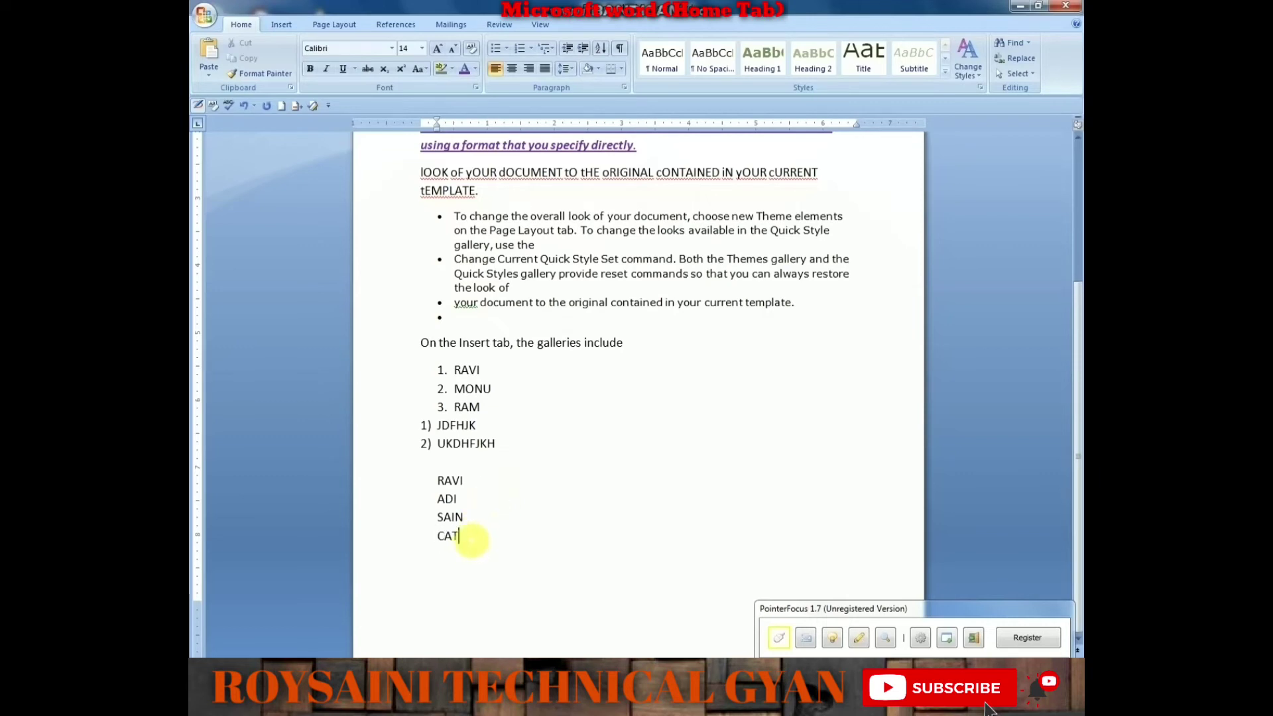
pyautogui.moveTo(469, 538); pyautogui.dragTo(437, 462)
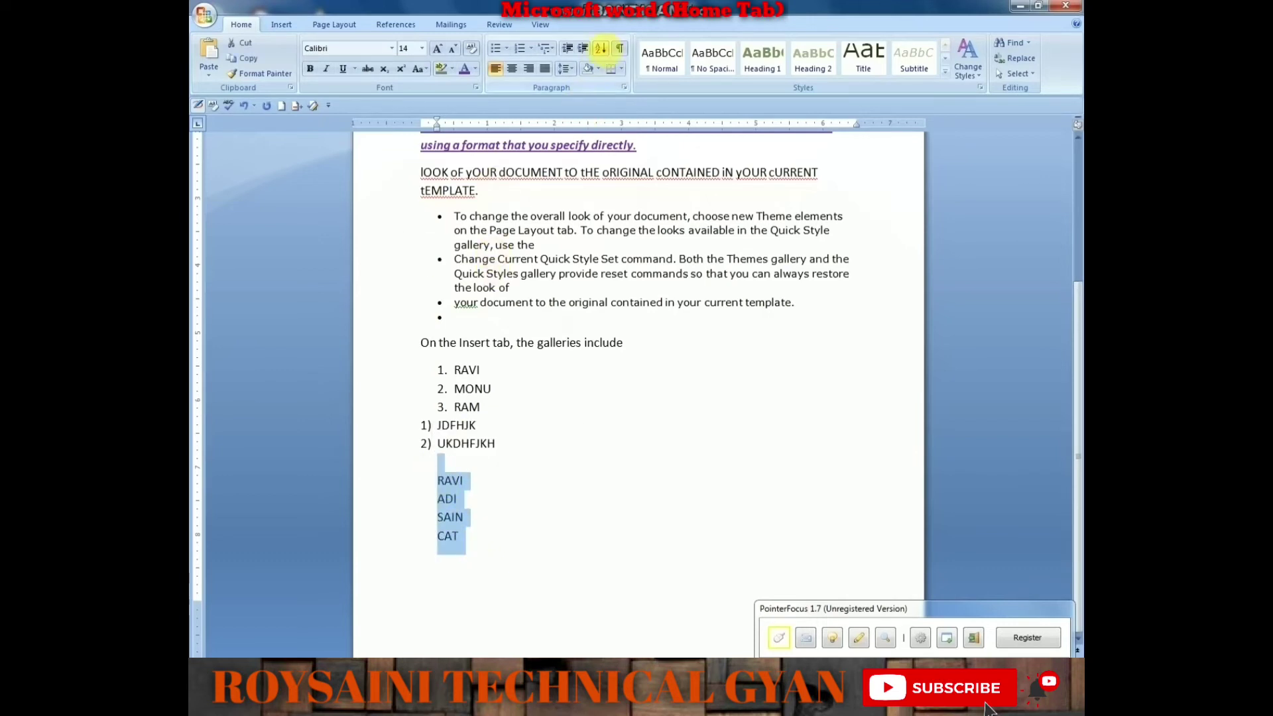
# Step: Sort the selected names in Descending order to get SAIN, RAVI, CAT, ADI
pyautogui.click(600, 48)
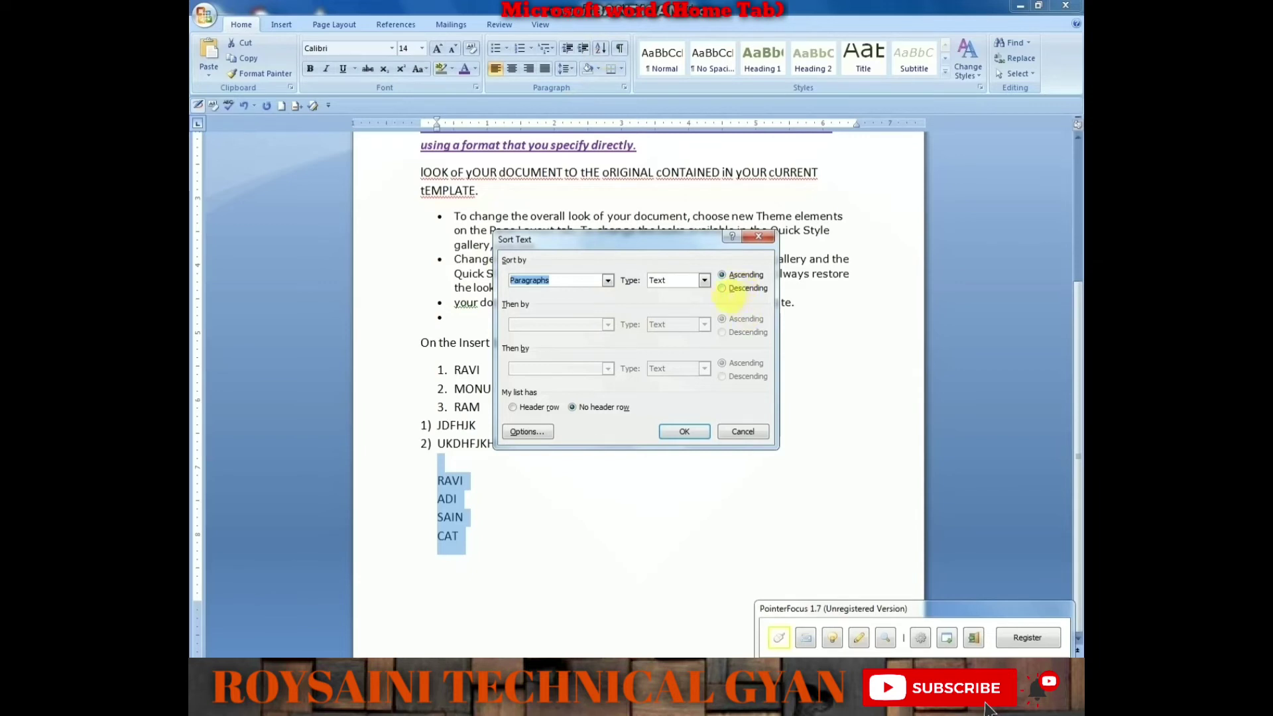
pyautogui.click(722, 288)
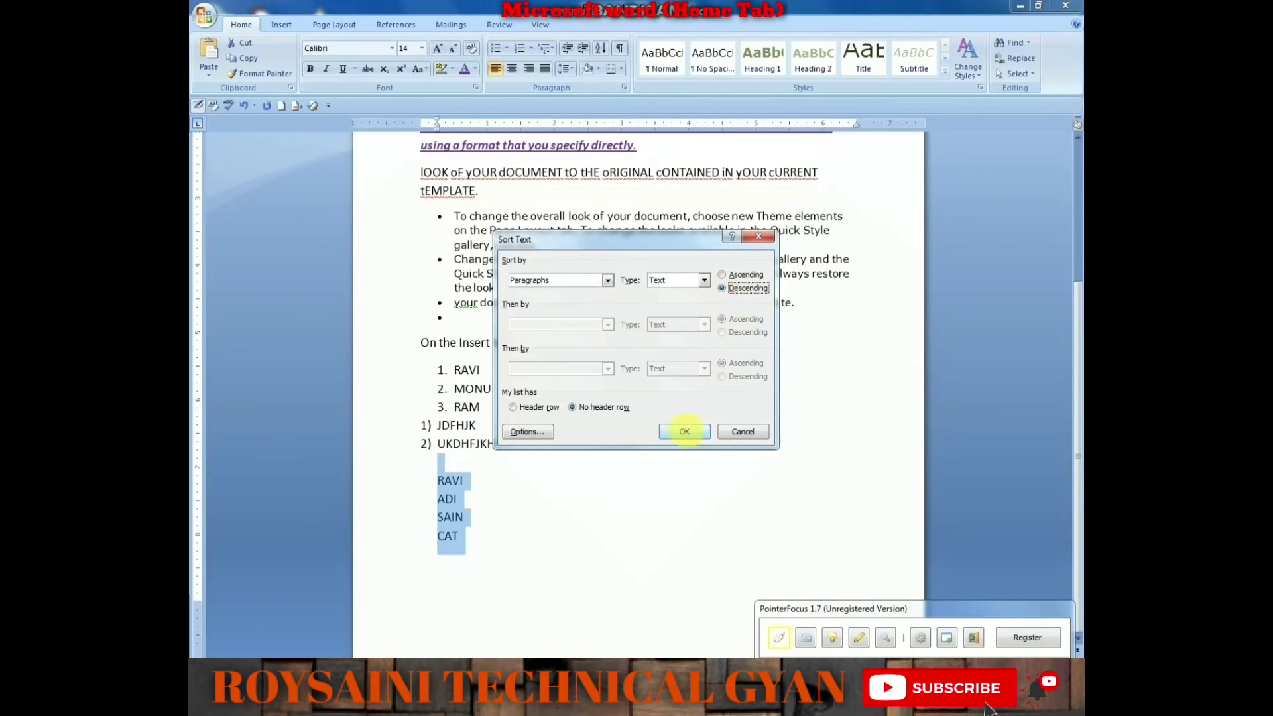
pyautogui.click(684, 431)
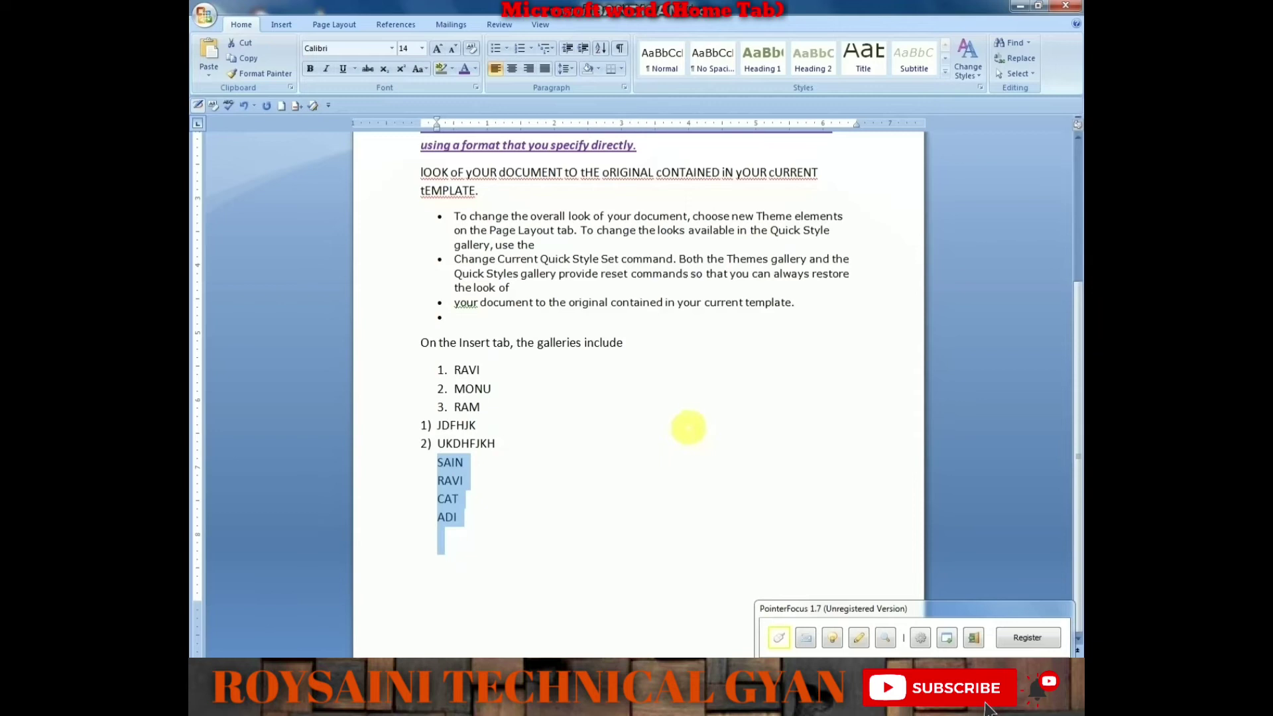
pyautogui.click(600, 49)
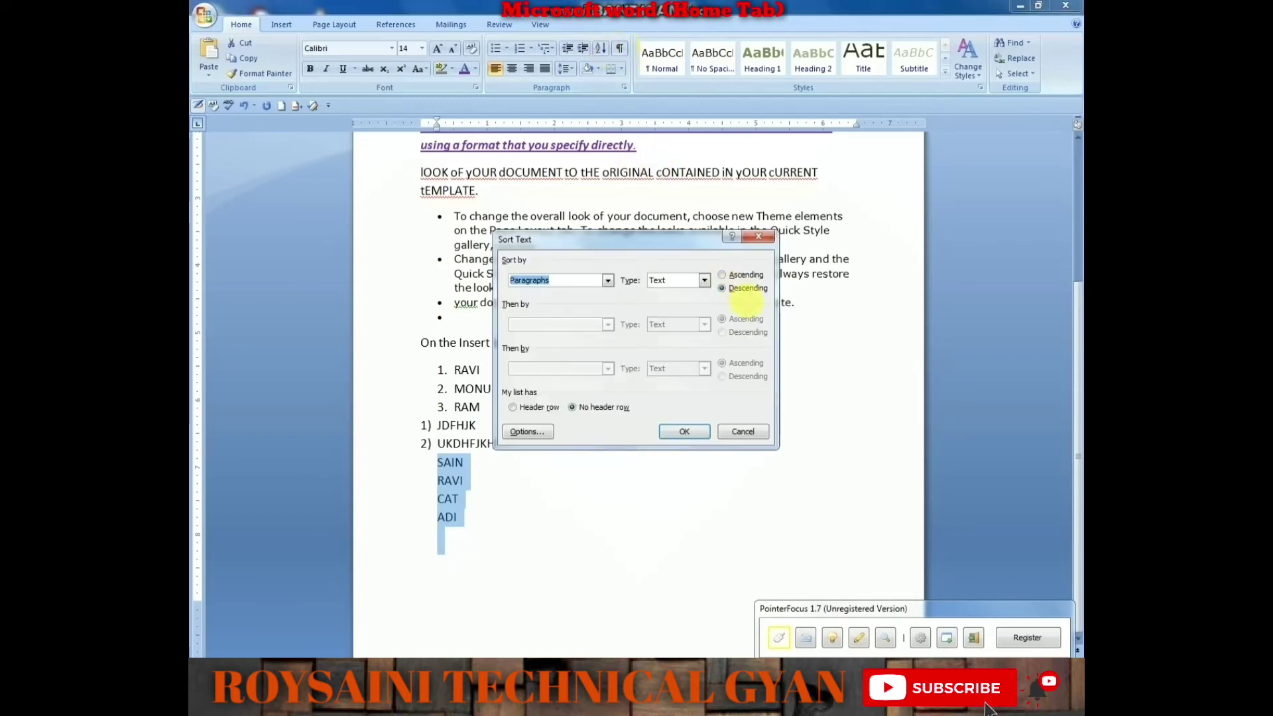
pyautogui.click(729, 288)
pyautogui.click(684, 432)
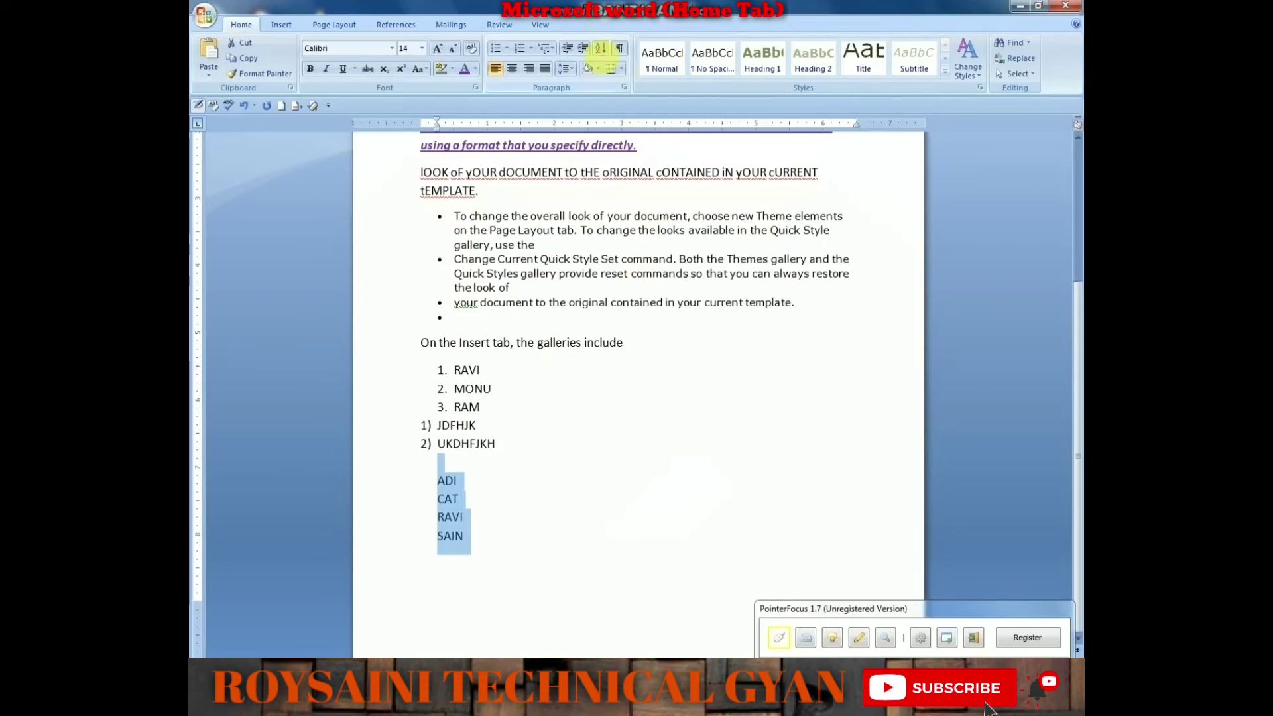
pyautogui.click(600, 48)
pyautogui.click(722, 287)
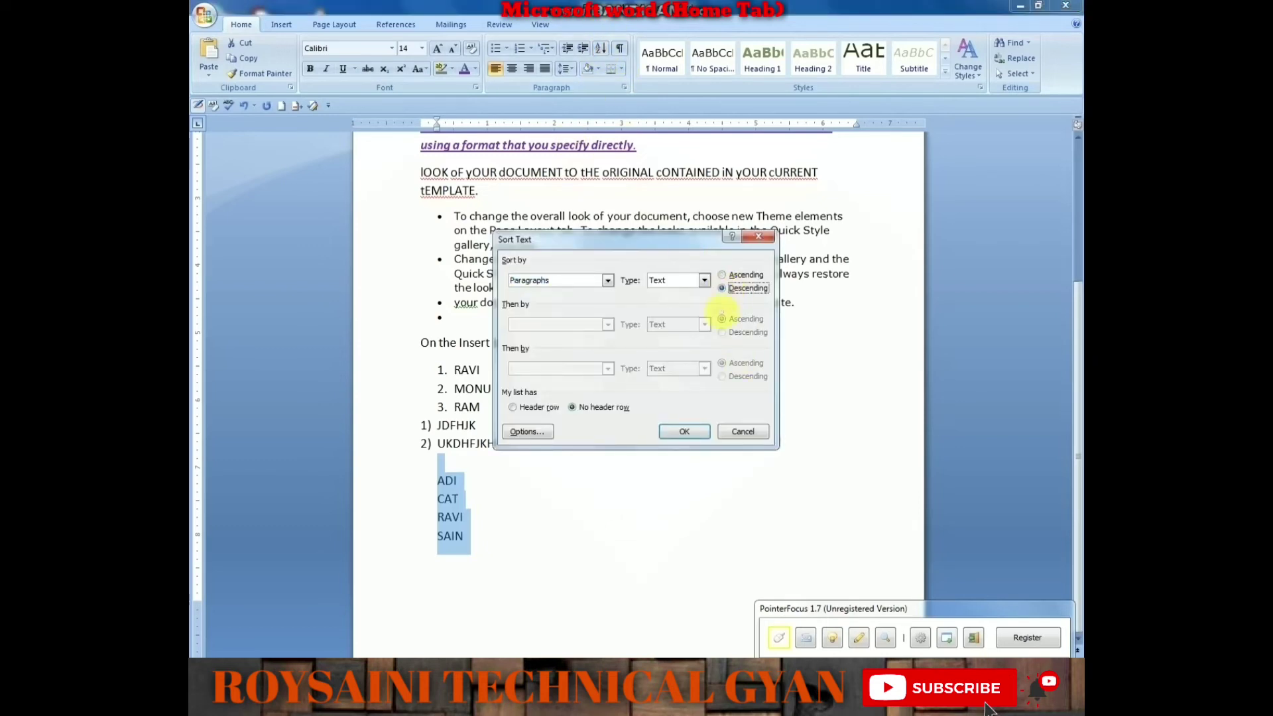
pyautogui.click(684, 432)
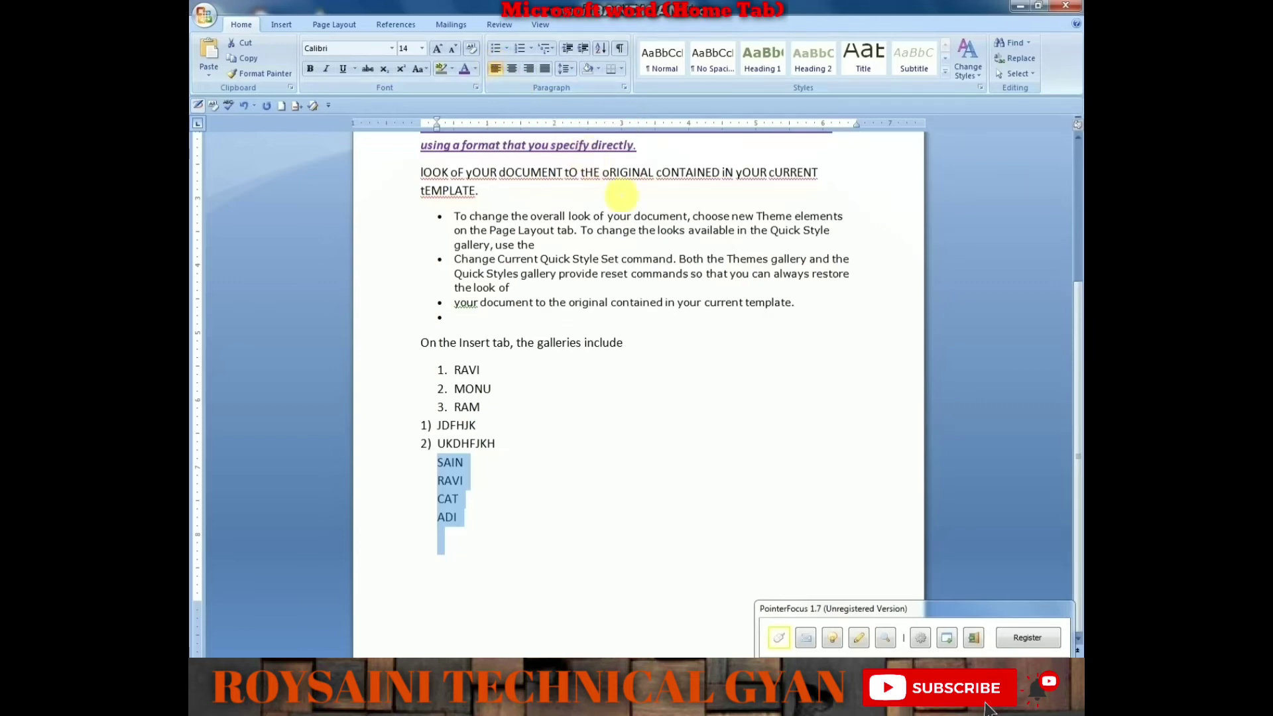
pyautogui.scroll(3, 755, 324)
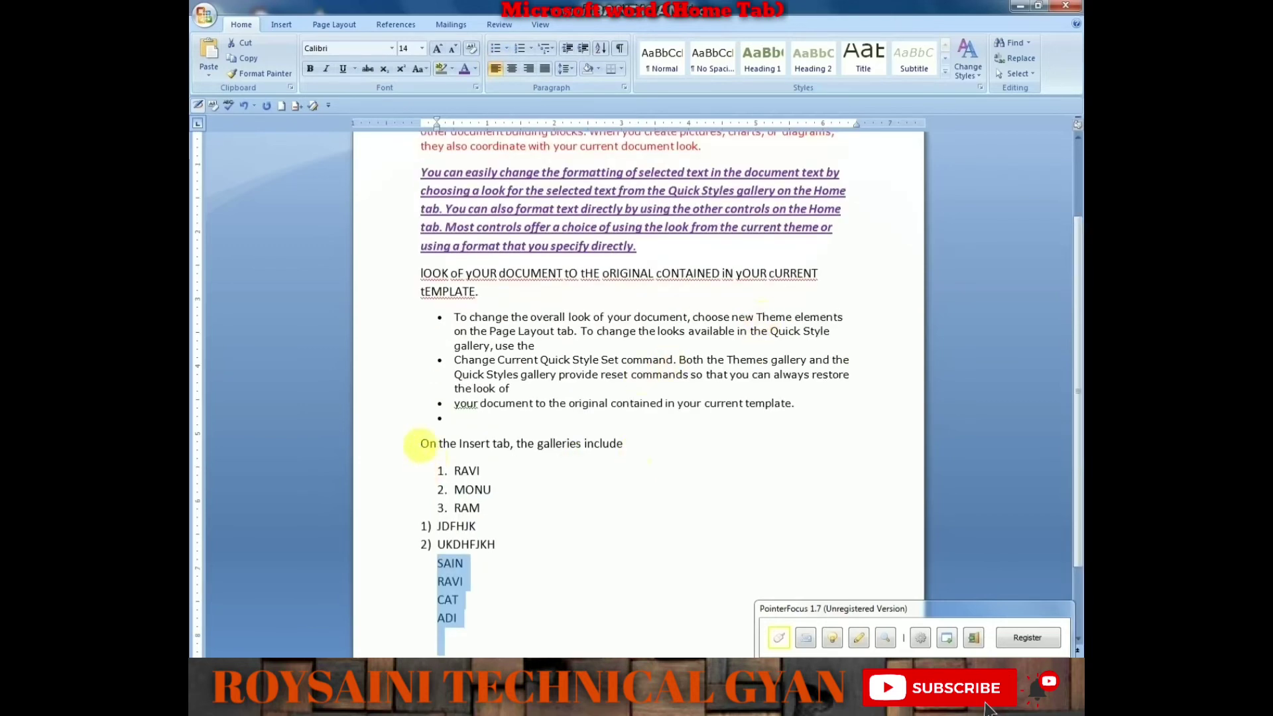
# Step: Cycle the 'On the Insert tab, the galleries include' line through right, left and center alignment, ending justified
pyautogui.moveTo(421, 444); pyautogui.dragTo(684, 457)
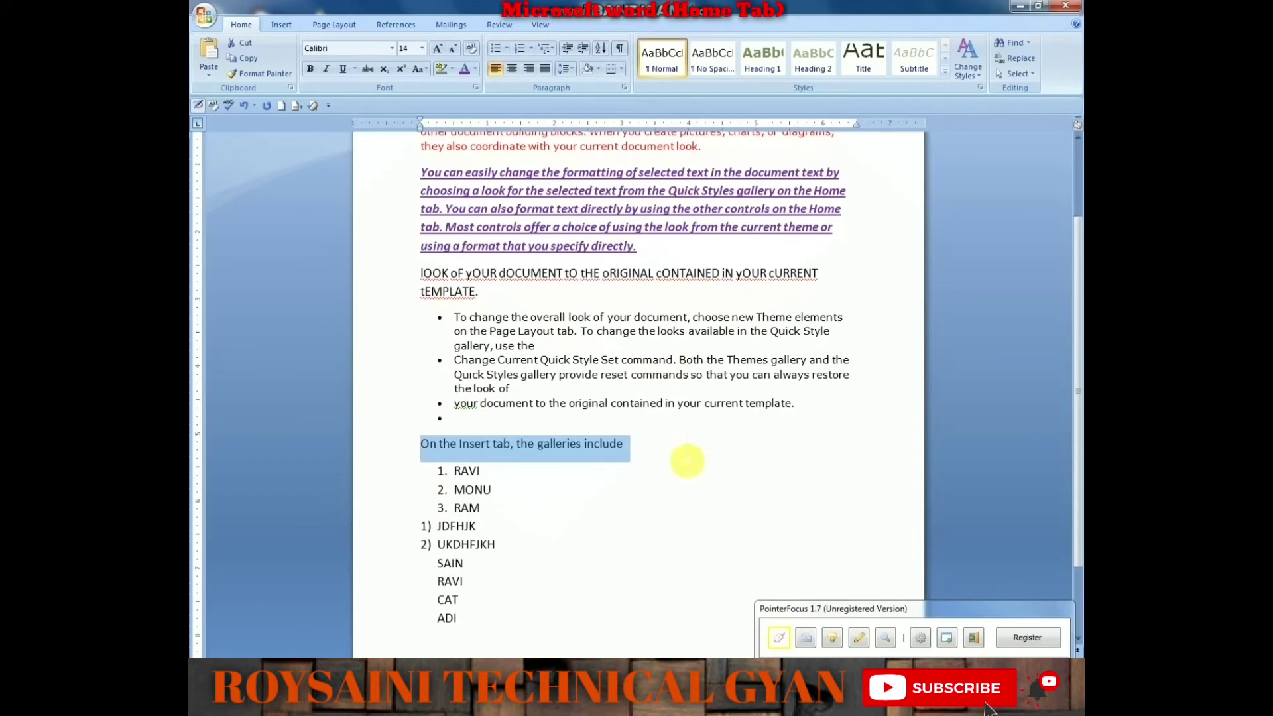
pyautogui.hotkey('ctrl', 'r')
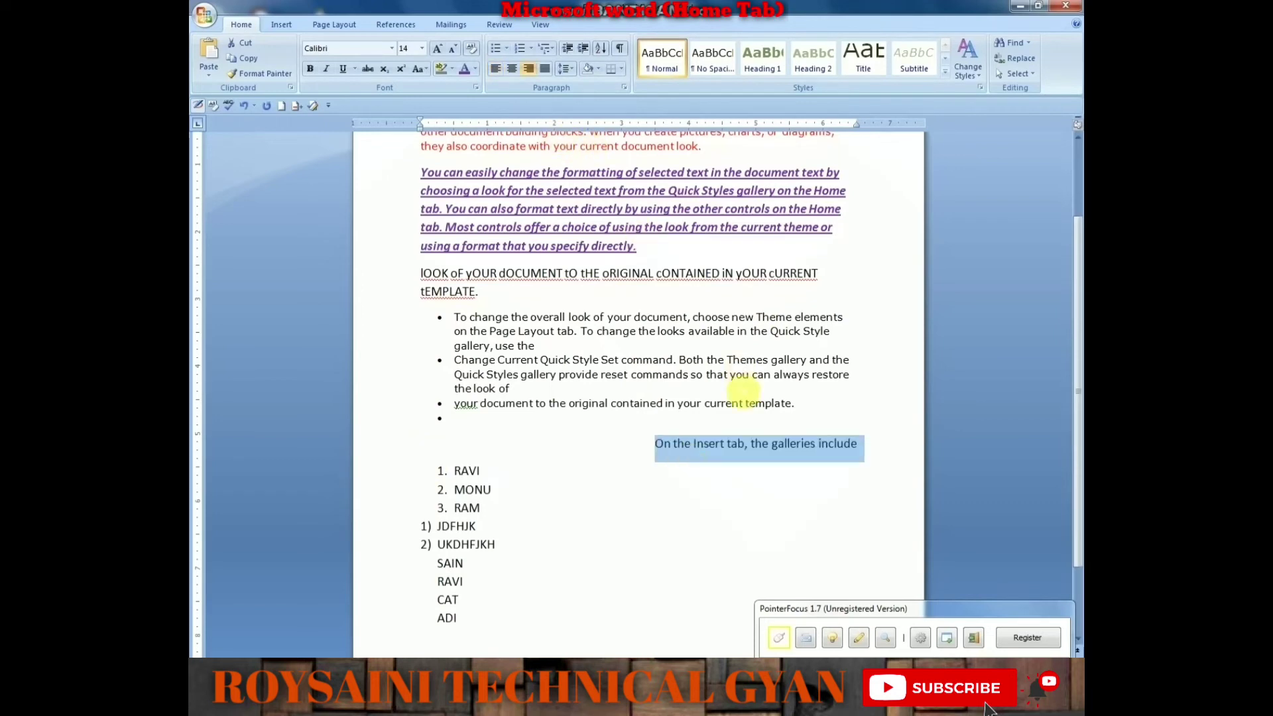
pyautogui.click(794, 472)
pyautogui.moveTo(880, 453); pyautogui.dragTo(651, 430)
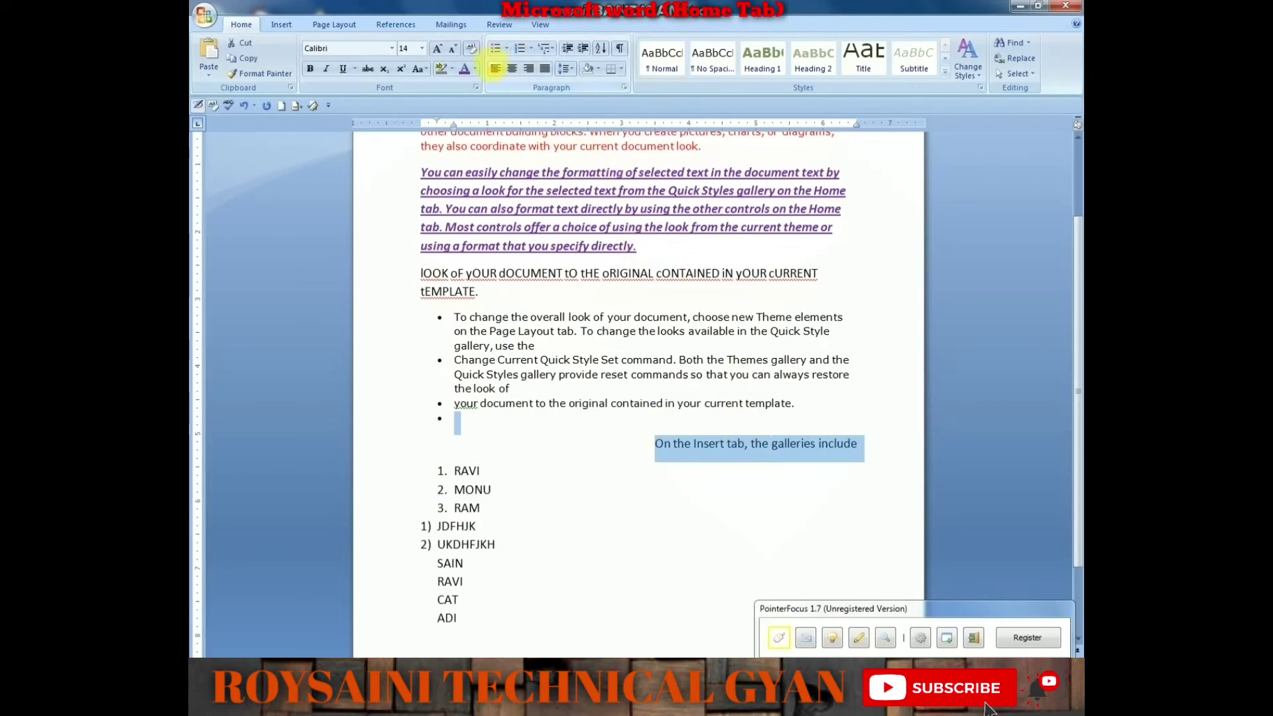
pyautogui.click(494, 68)
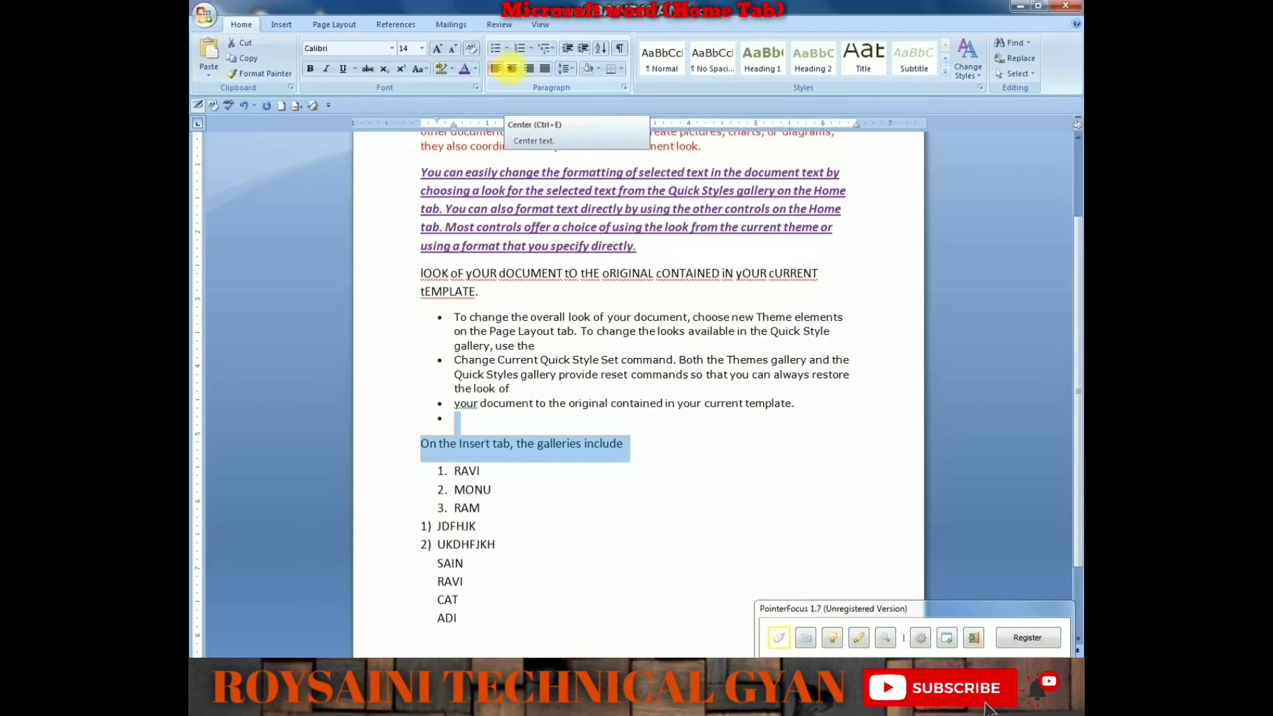
pyautogui.click(511, 68)
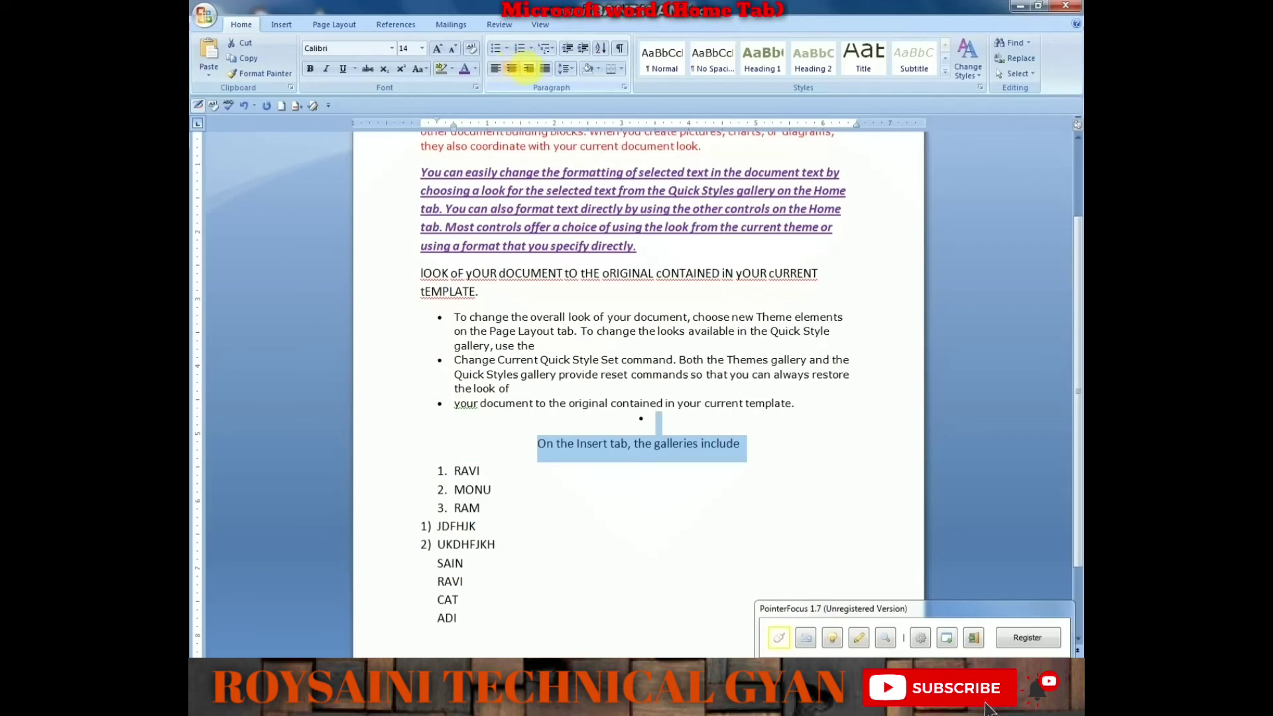
pyautogui.click(528, 68)
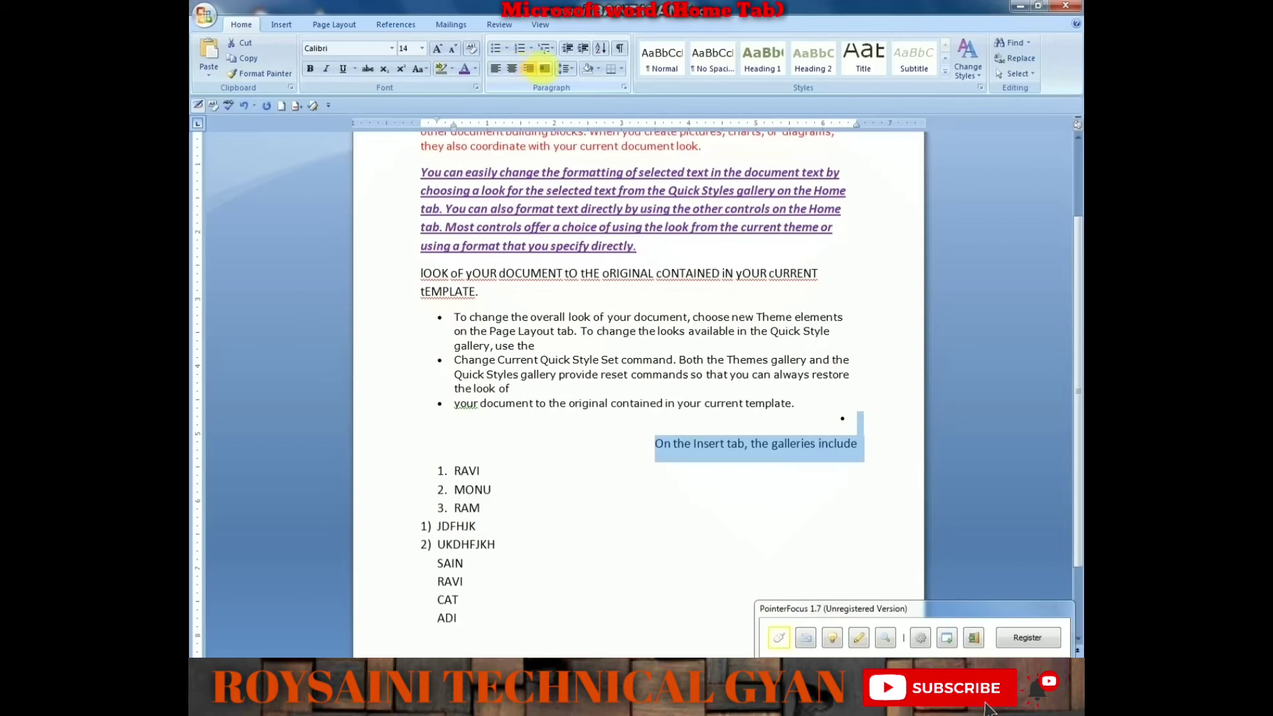
pyautogui.click(543, 69)
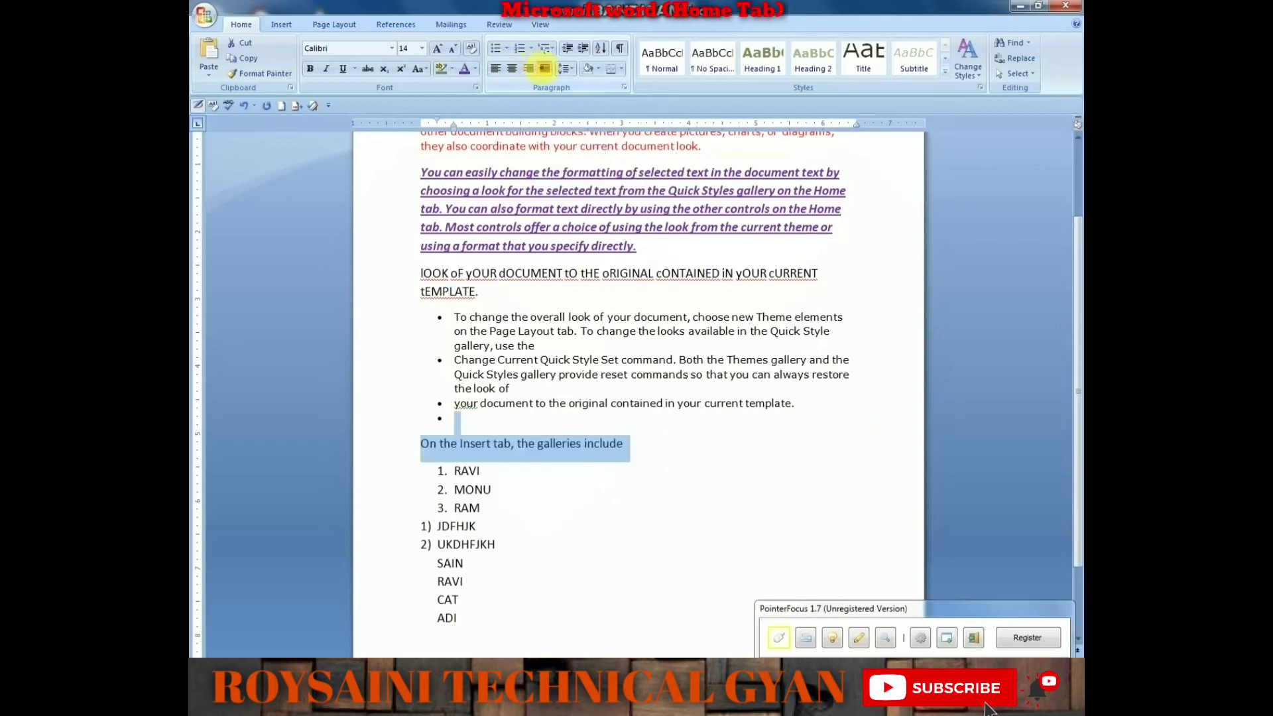
# Step: Justify the purple italic paragraph to both margins
pyautogui.scroll(1, 693, 364)
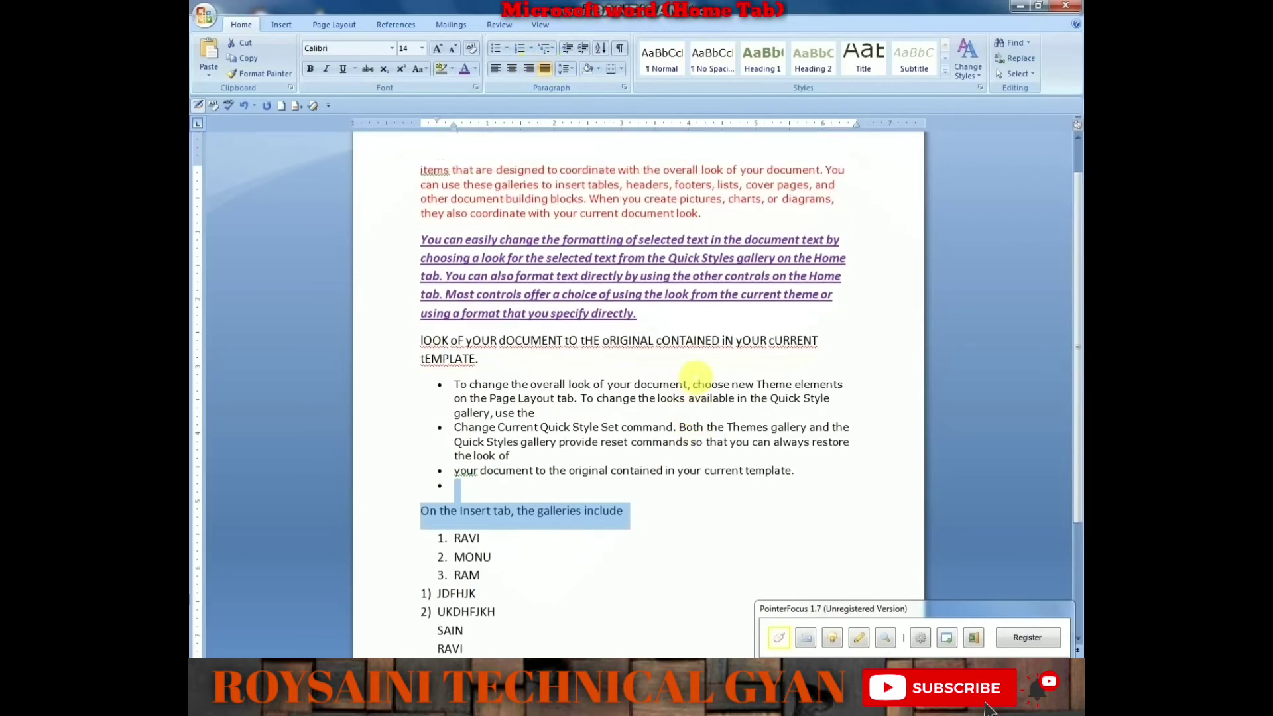
pyautogui.moveTo(638, 315); pyautogui.dragTo(411, 238)
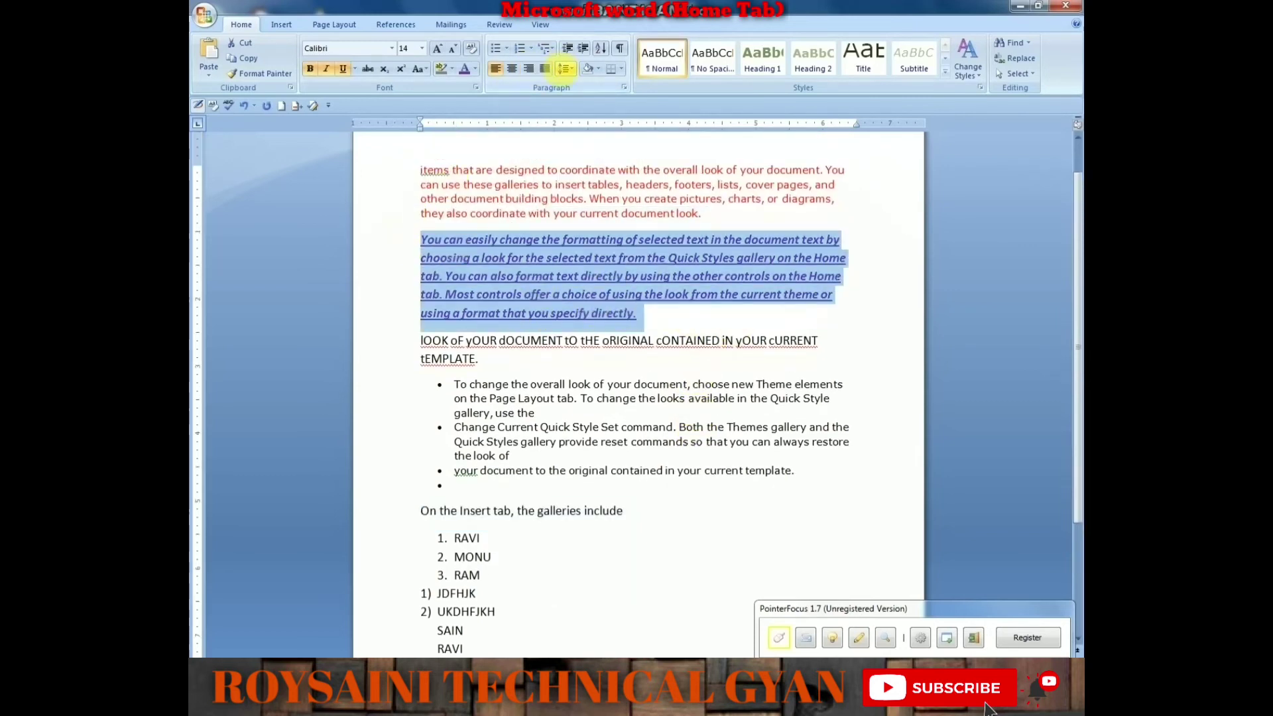
pyautogui.click(544, 69)
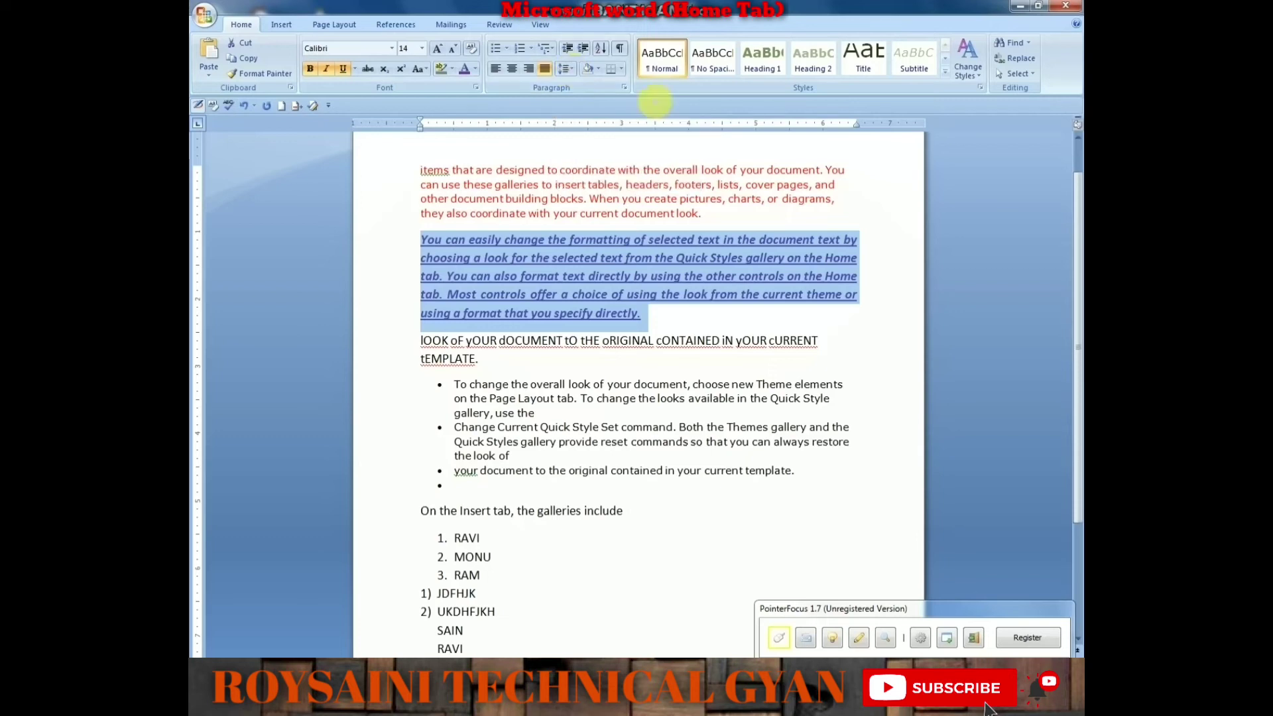
pyautogui.click(662, 323)
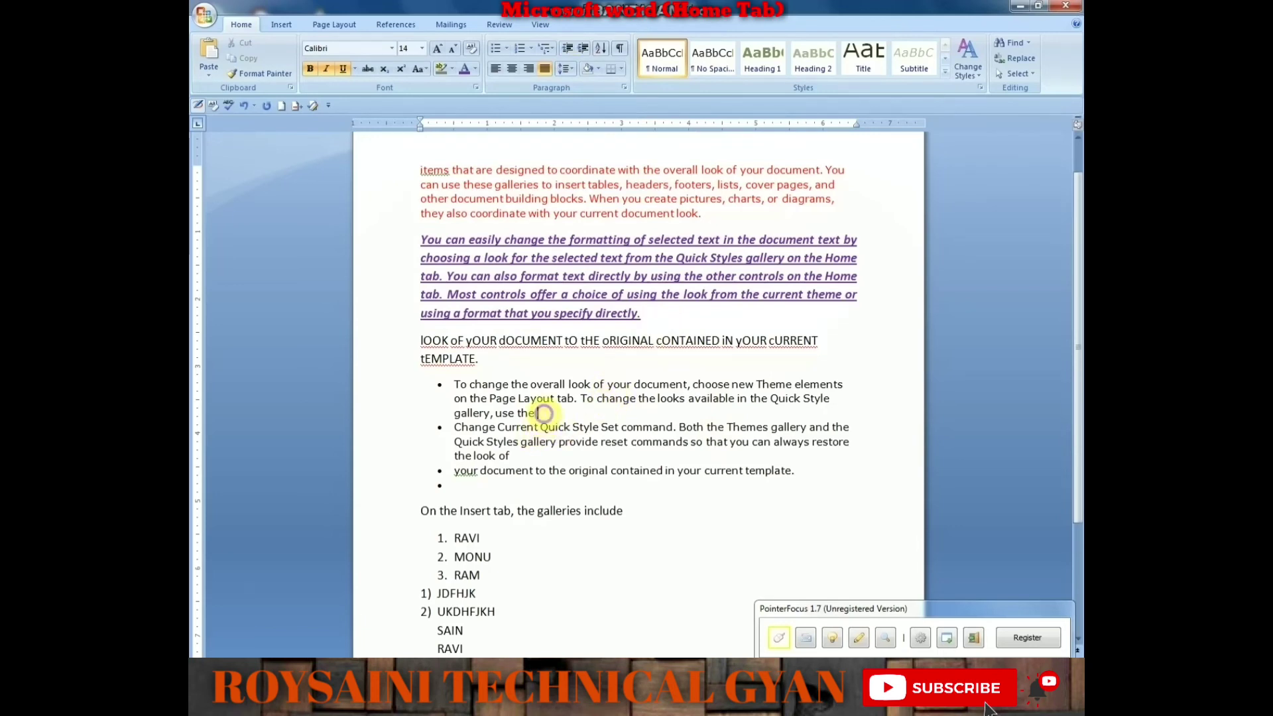
# Step: Set line spacing 2.5 on the bullet 'To change the overall look of your document…'
pyautogui.moveTo(538, 413); pyautogui.dragTo(454, 384)
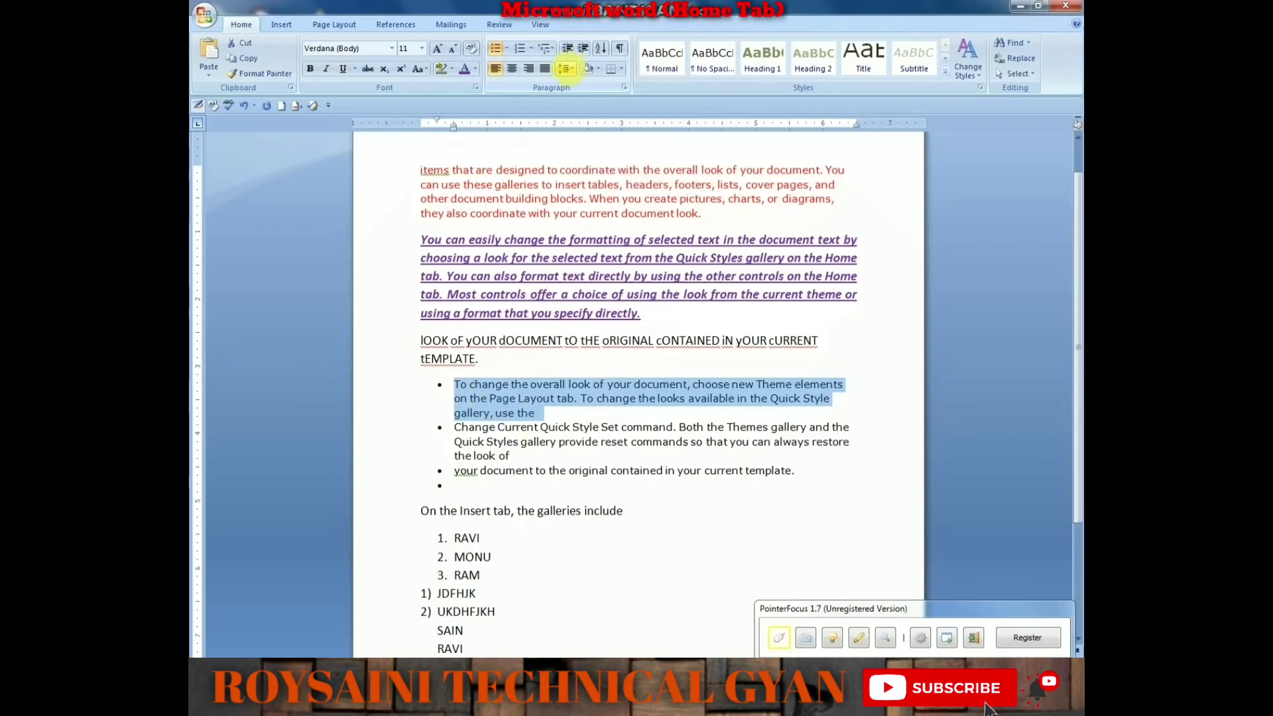
pyautogui.click(568, 69)
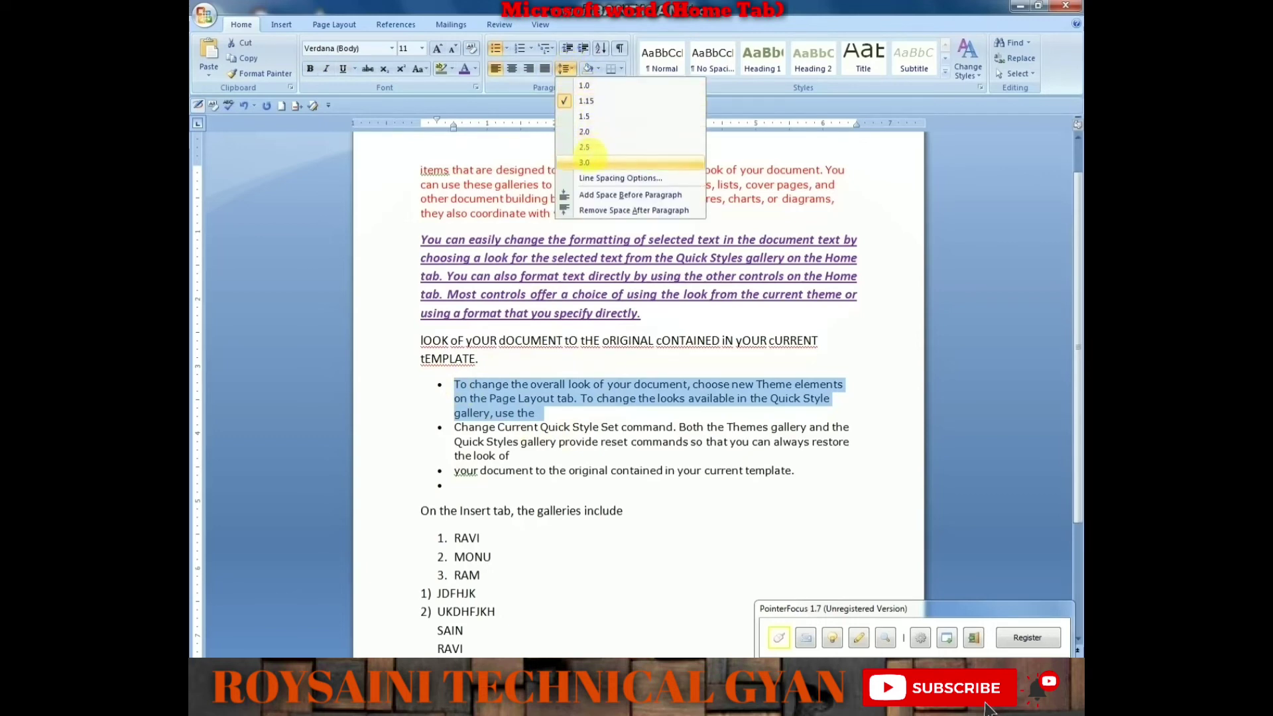
pyautogui.click(584, 147)
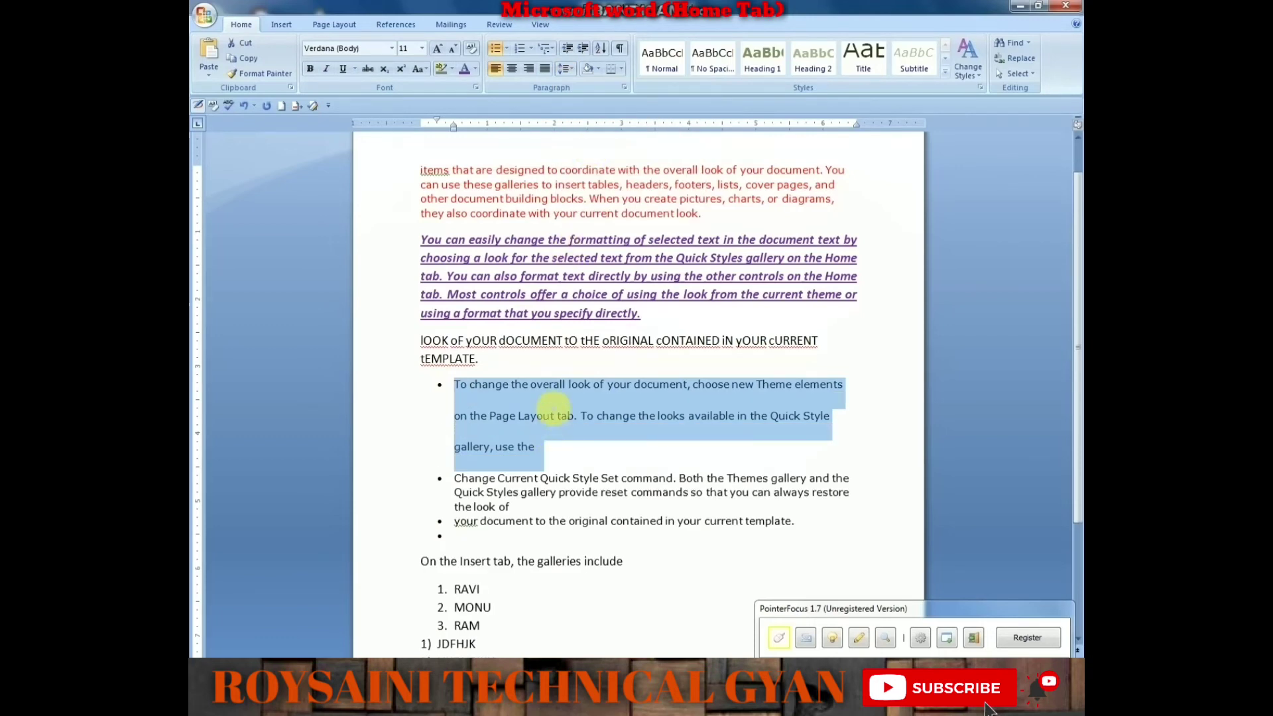
pyautogui.click(567, 445)
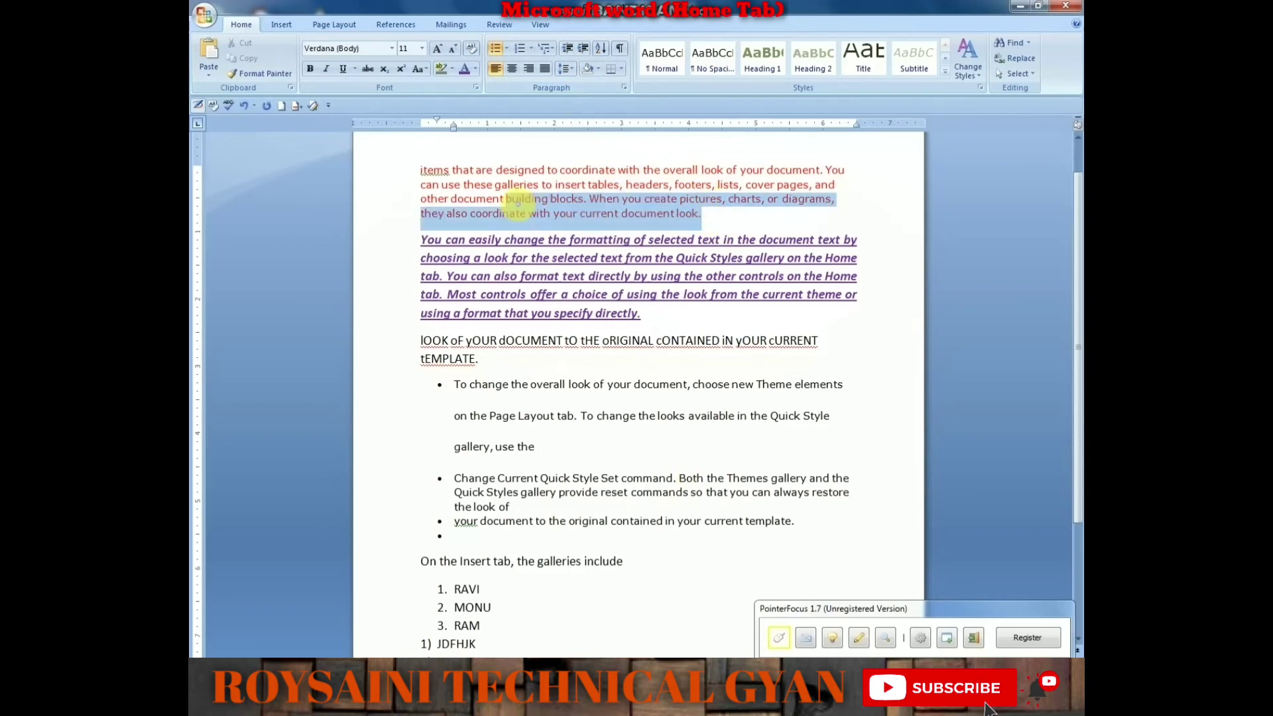
# Step: Apply Green shading to the red 'items that are designed to coordinate…' paragraph
pyautogui.moveTo(701, 213); pyautogui.dragTo(432, 169)
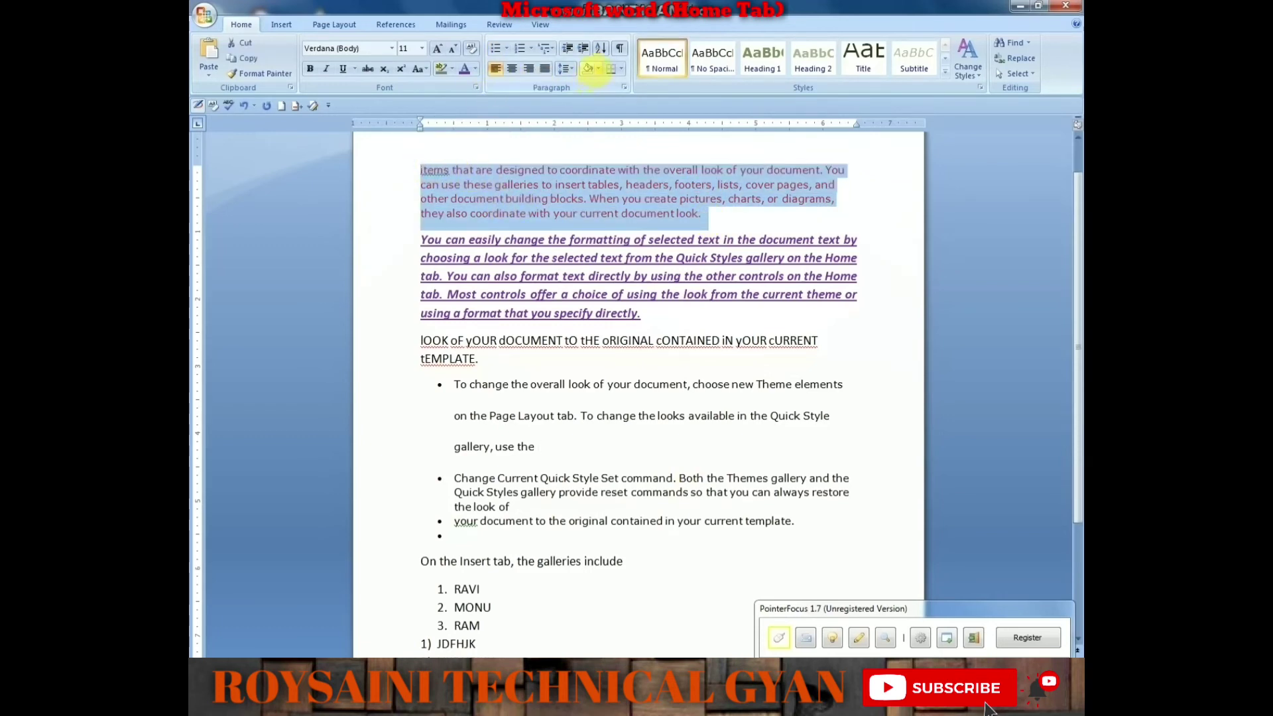
pyautogui.click(598, 69)
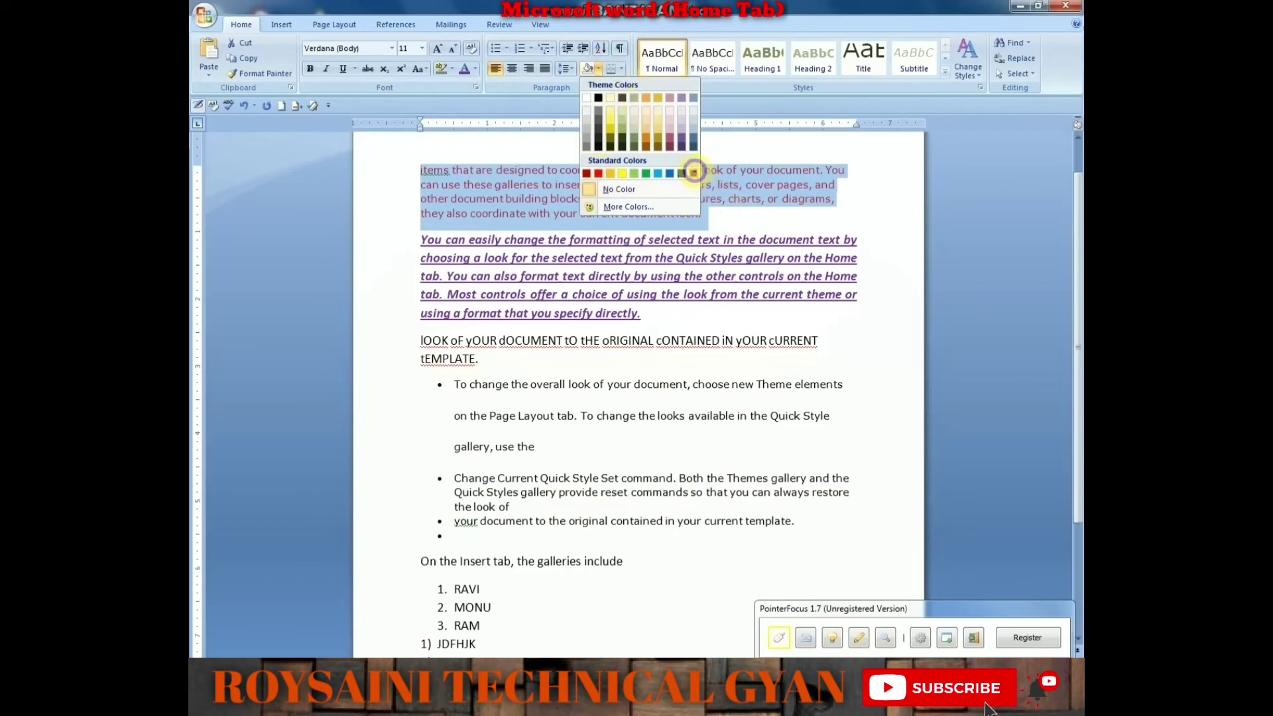
pyautogui.click(721, 219)
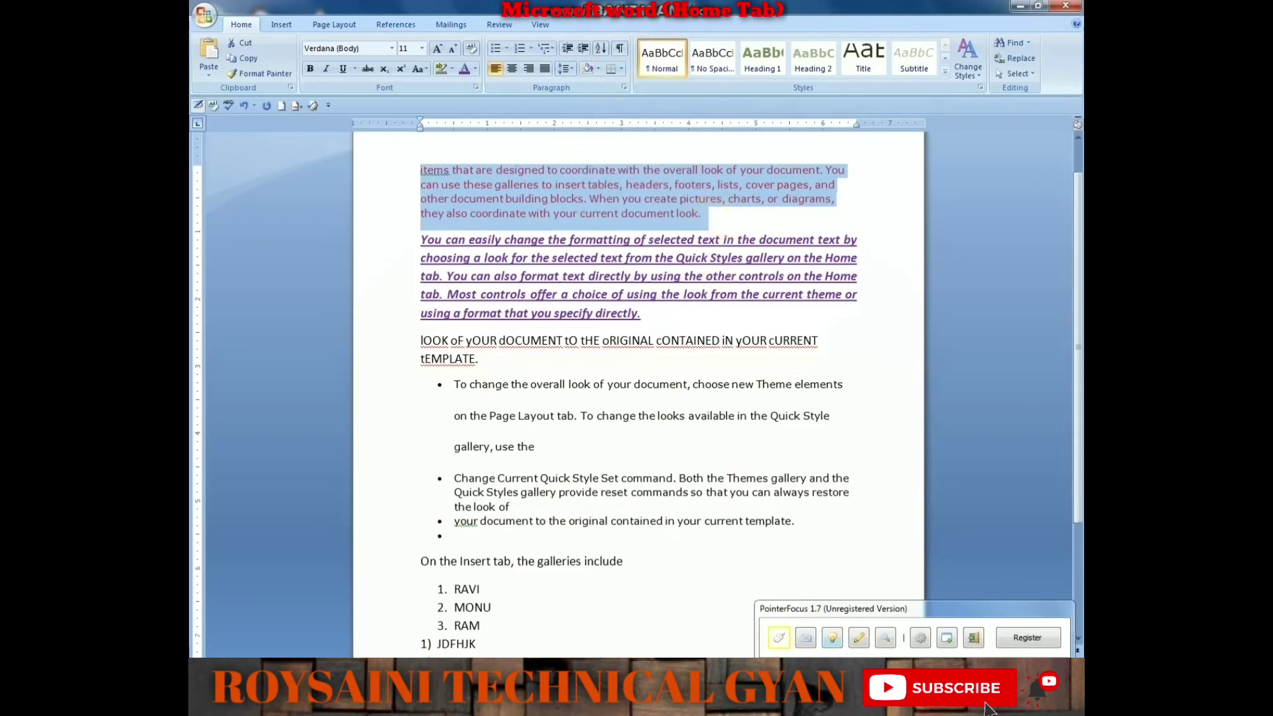
pyautogui.click(779, 638)
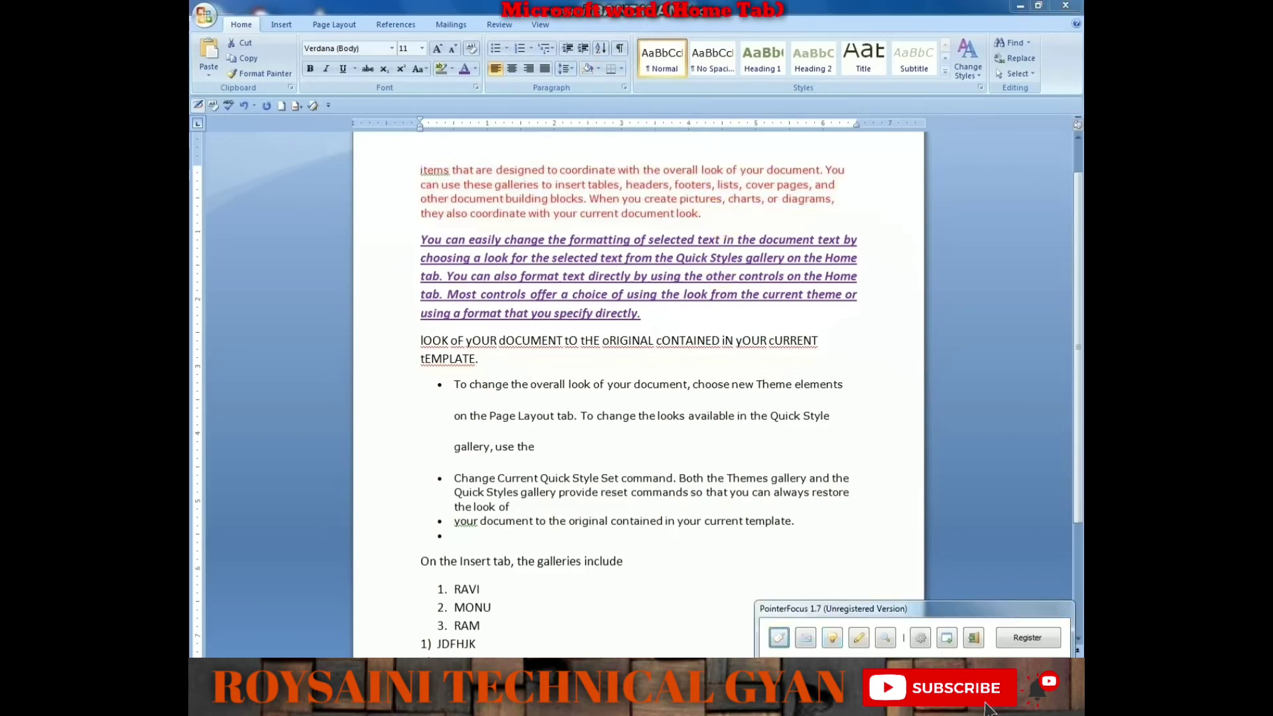
pyautogui.click(986, 704)
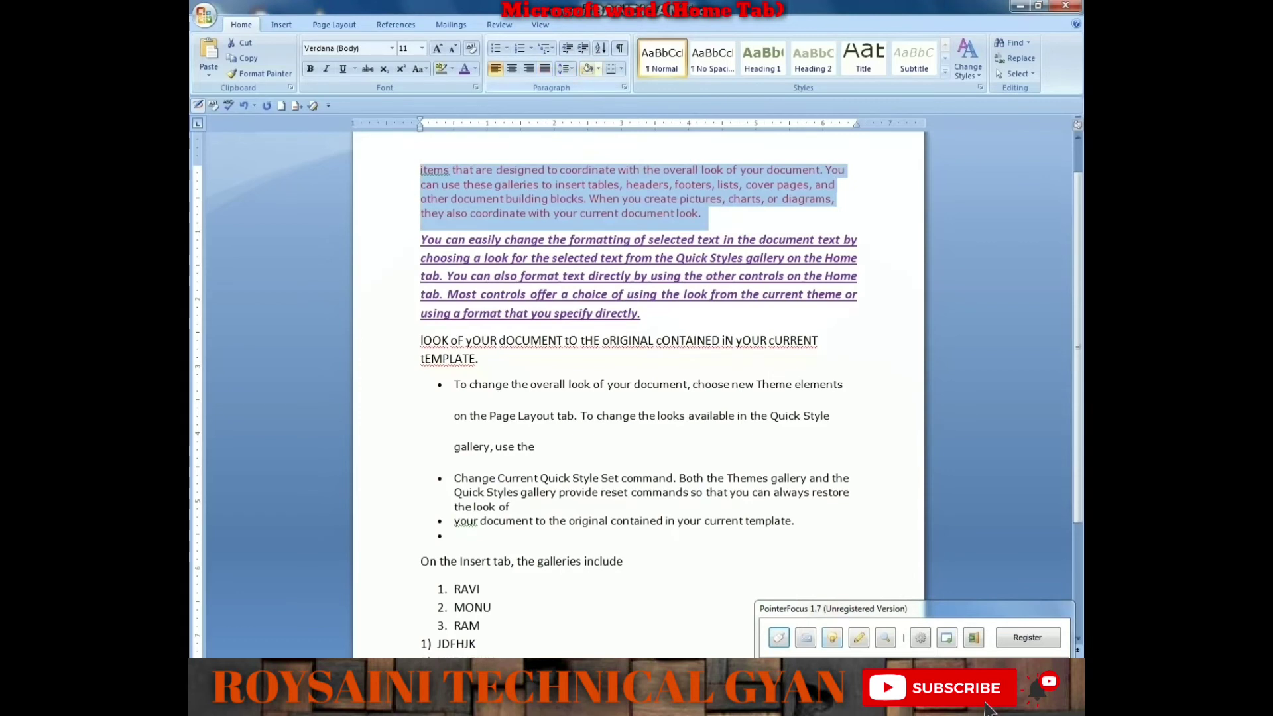
pyautogui.click(599, 69)
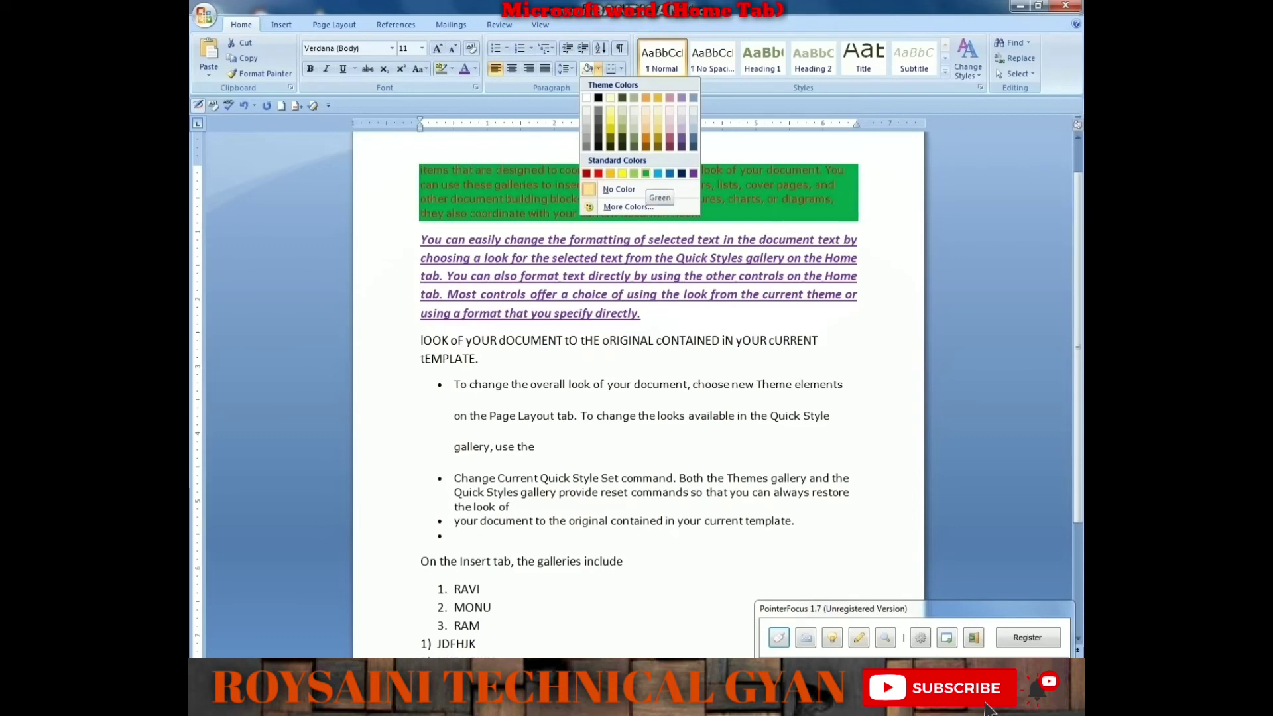
pyautogui.click(645, 173)
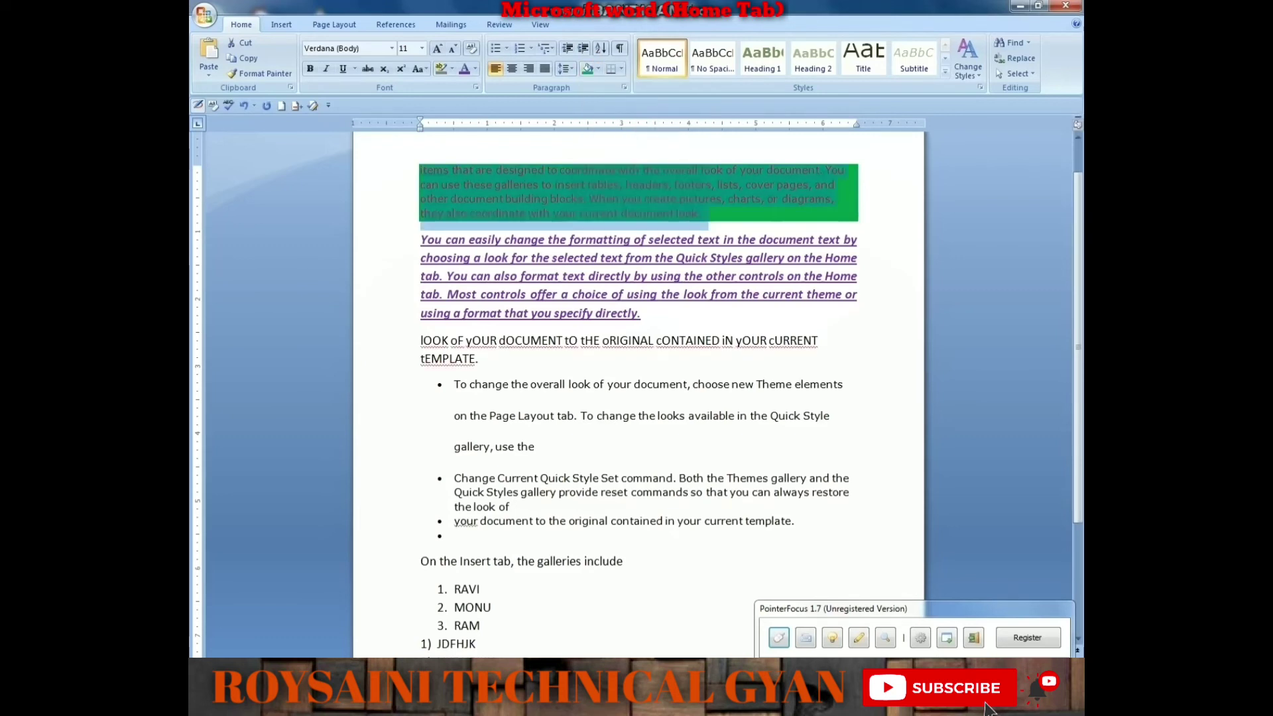
pyautogui.click(710, 214)
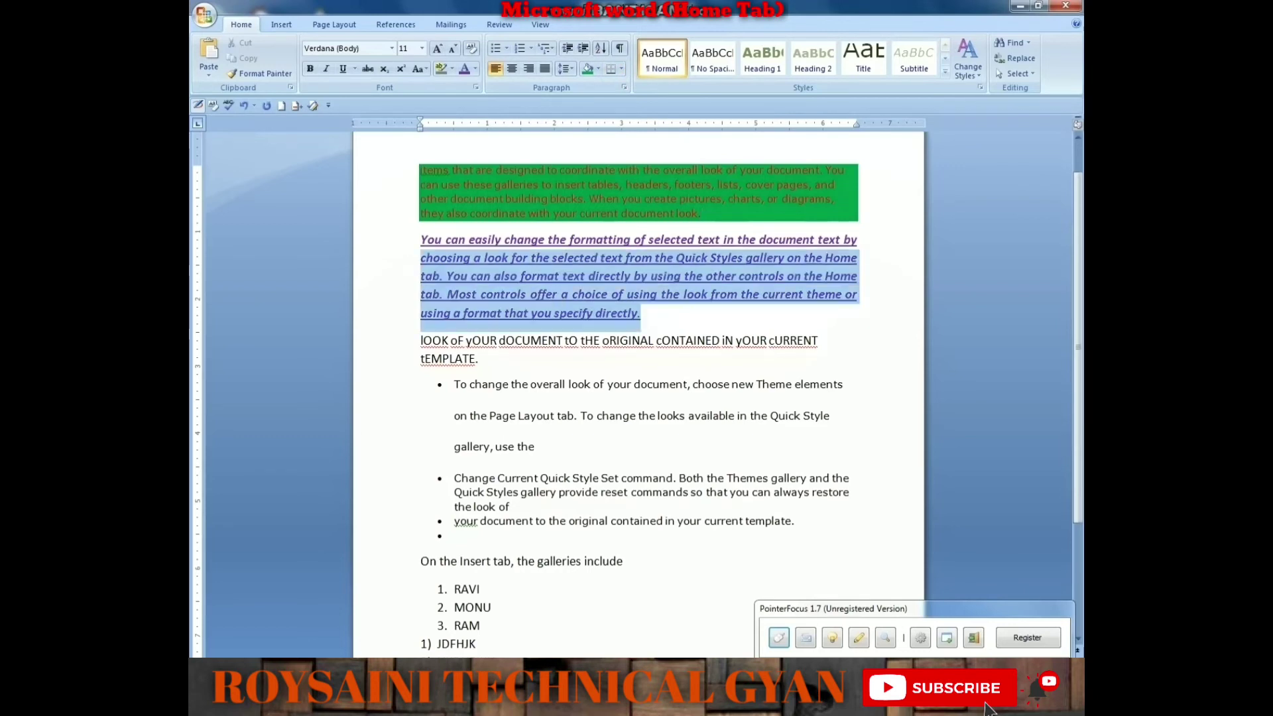
# Step: Apply All Borders to the purple 'You can easily change the formatting' paragraph
pyautogui.moveTo(643, 318); pyautogui.dragTo(421, 239)
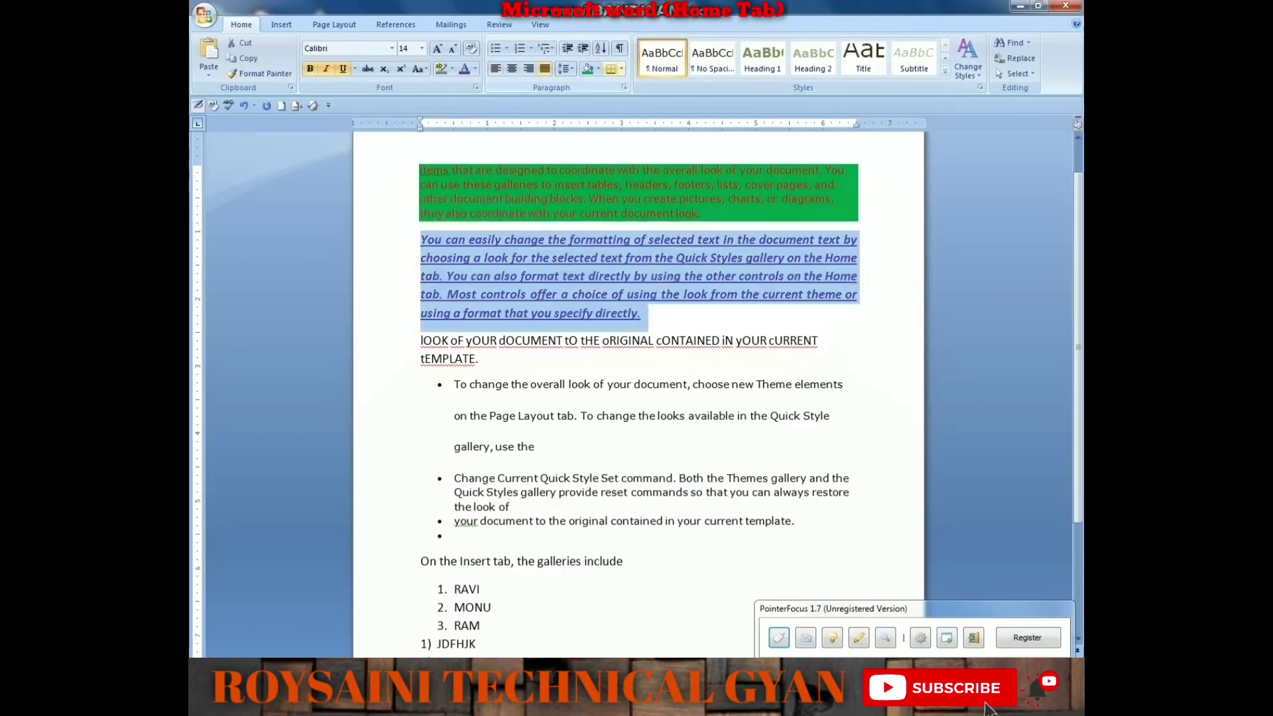
pyautogui.click(610, 69)
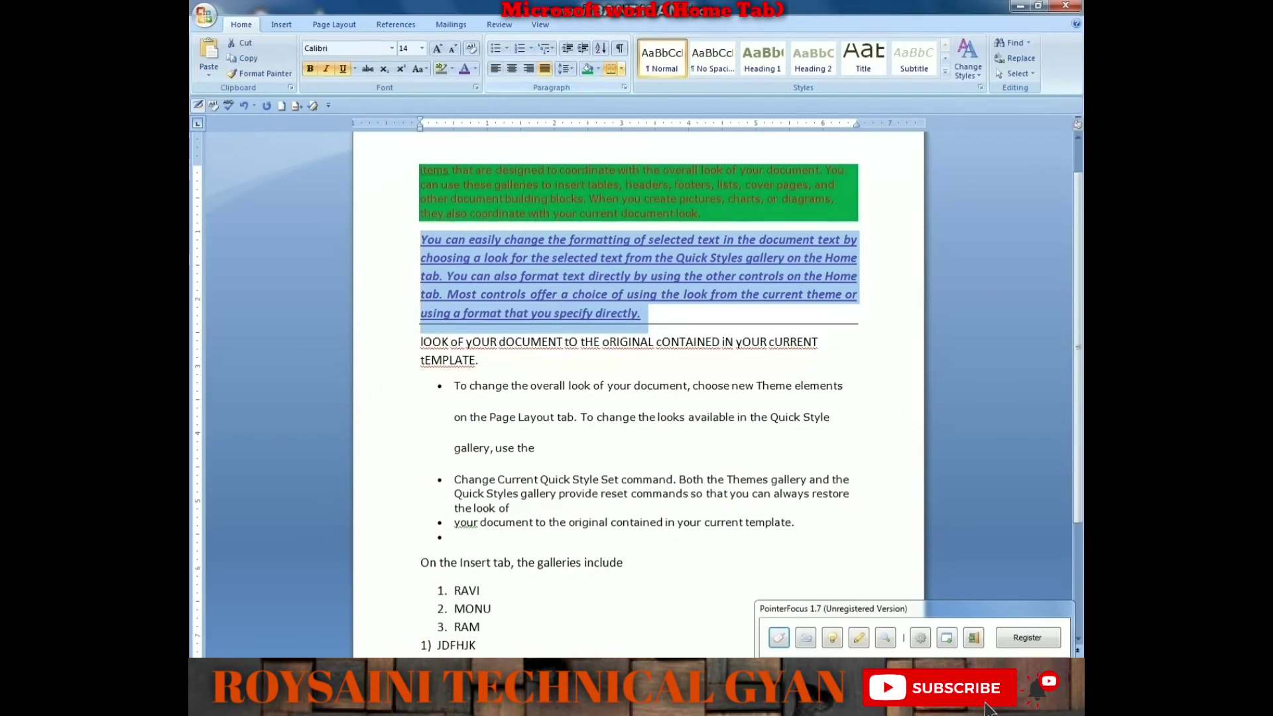
pyautogui.click(621, 69)
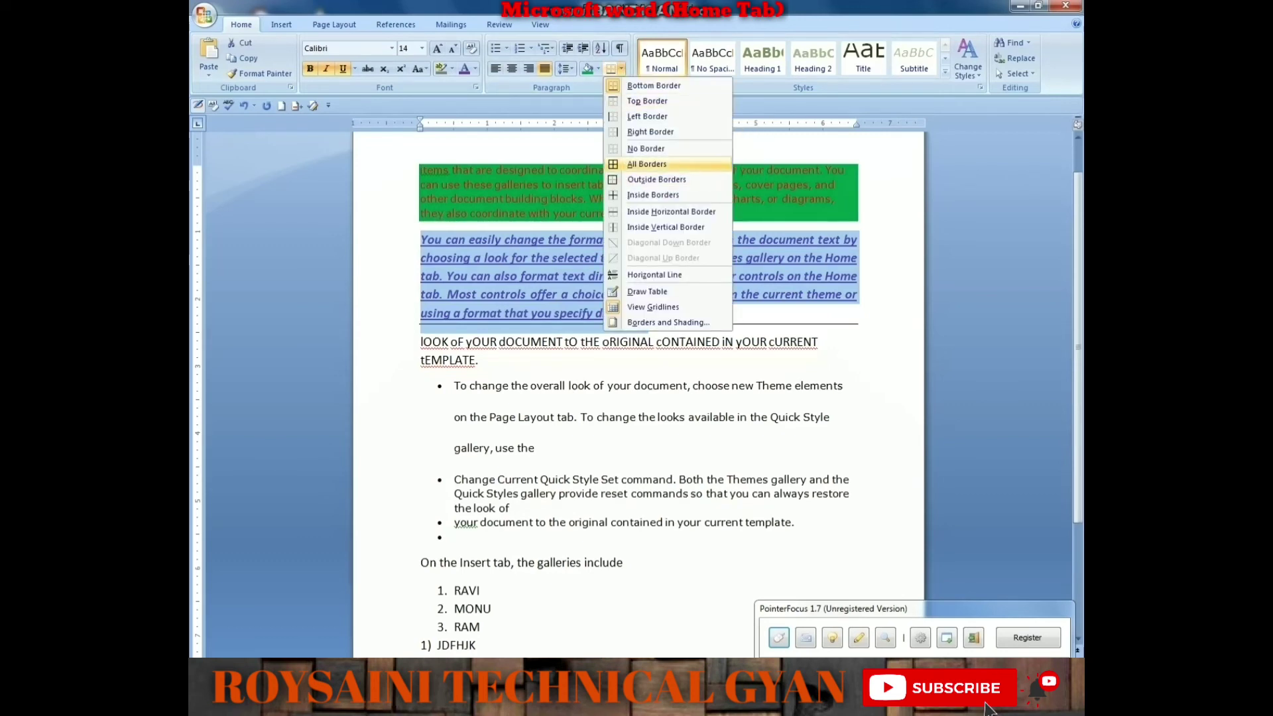
pyautogui.click(646, 164)
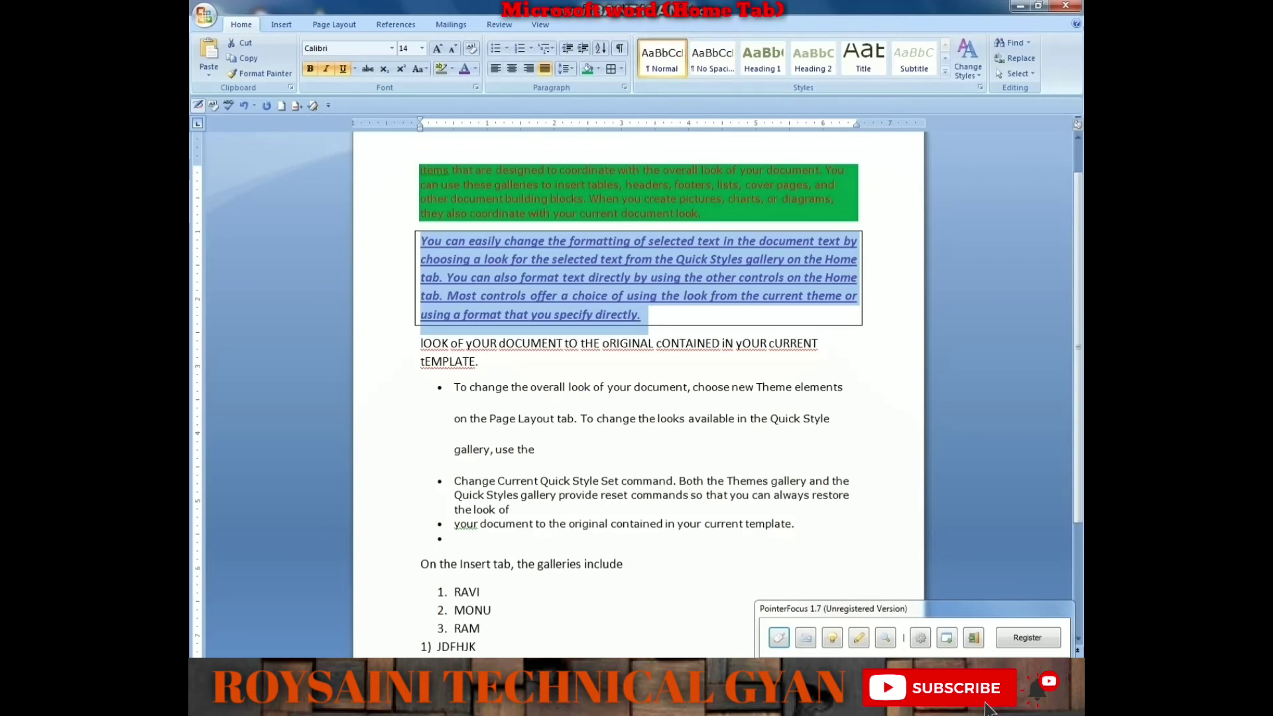
pyautogui.click(454, 538)
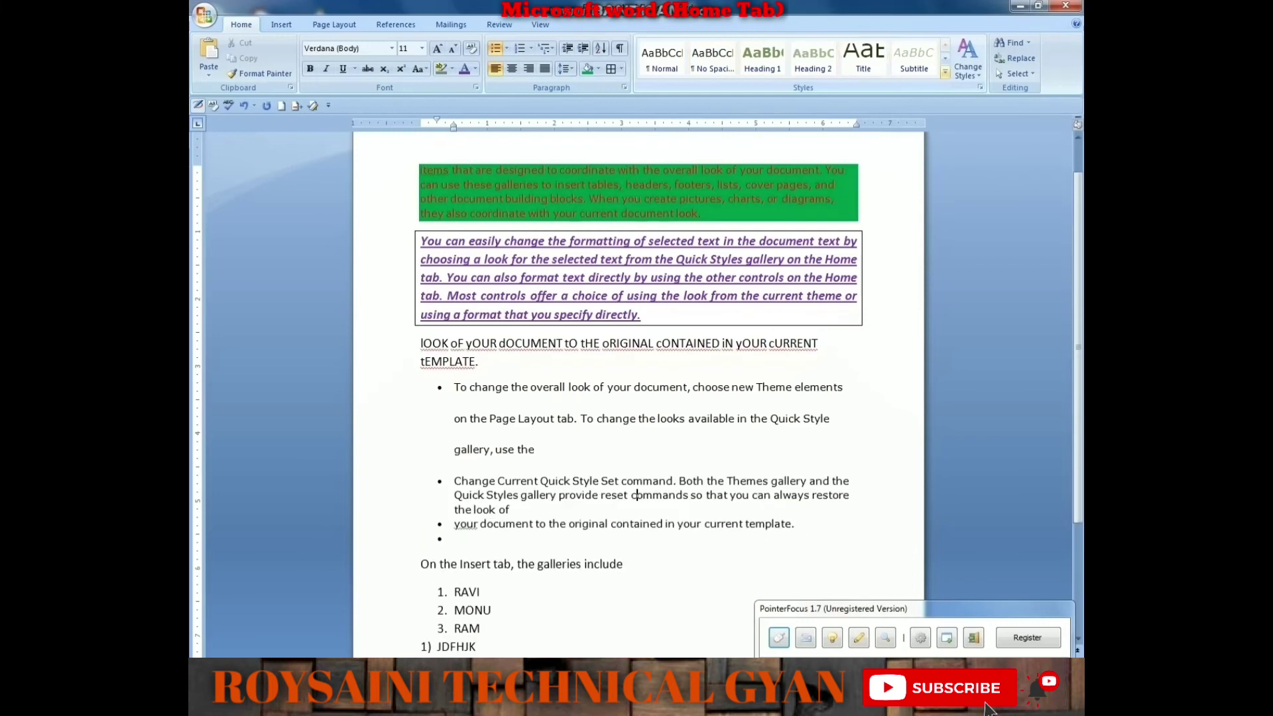
# Step: Change the document's theme fonts to Median (Tw Cen MT) through Change Styles
pyautogui.click(968, 66)
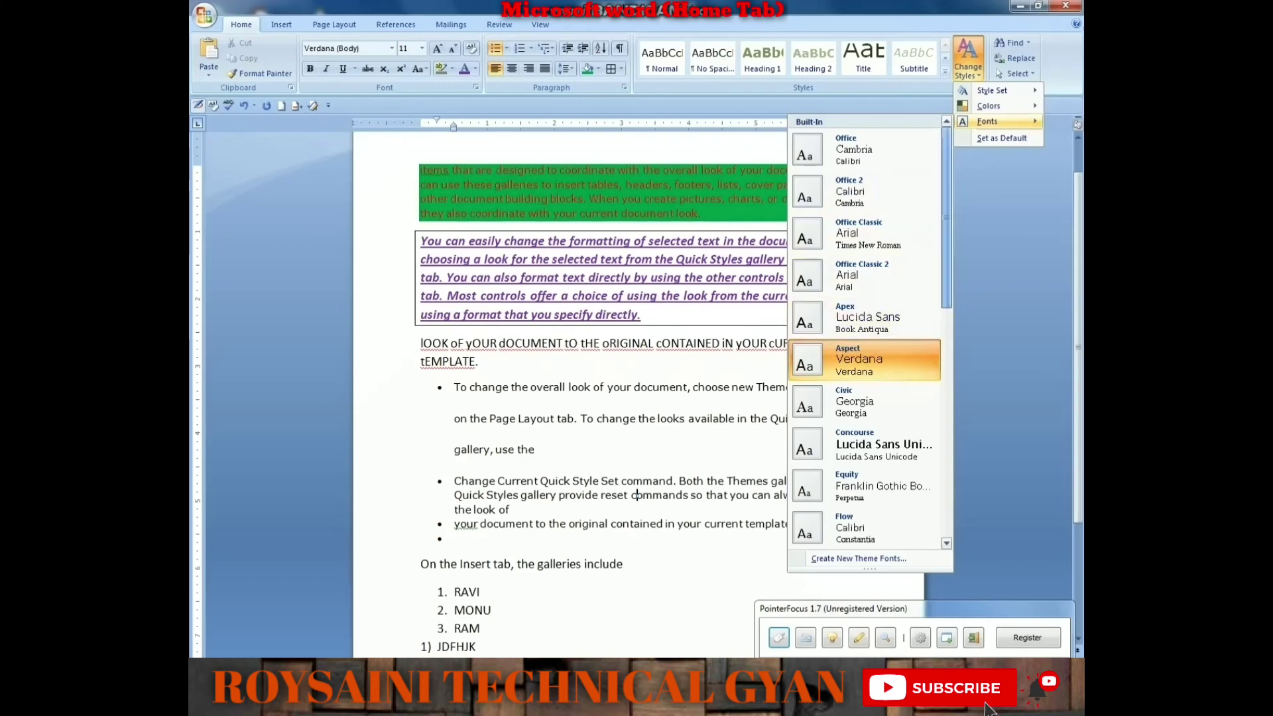
pyautogui.scroll(-5, 865, 358)
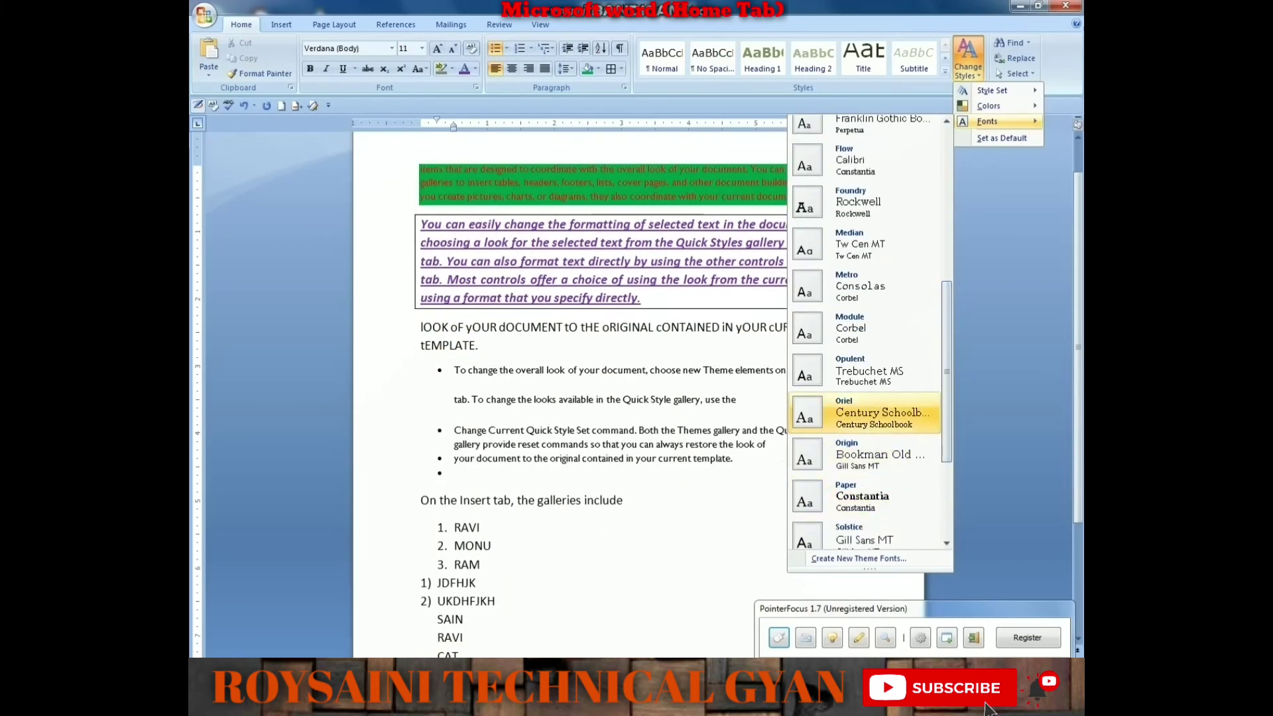
pyautogui.click(862, 244)
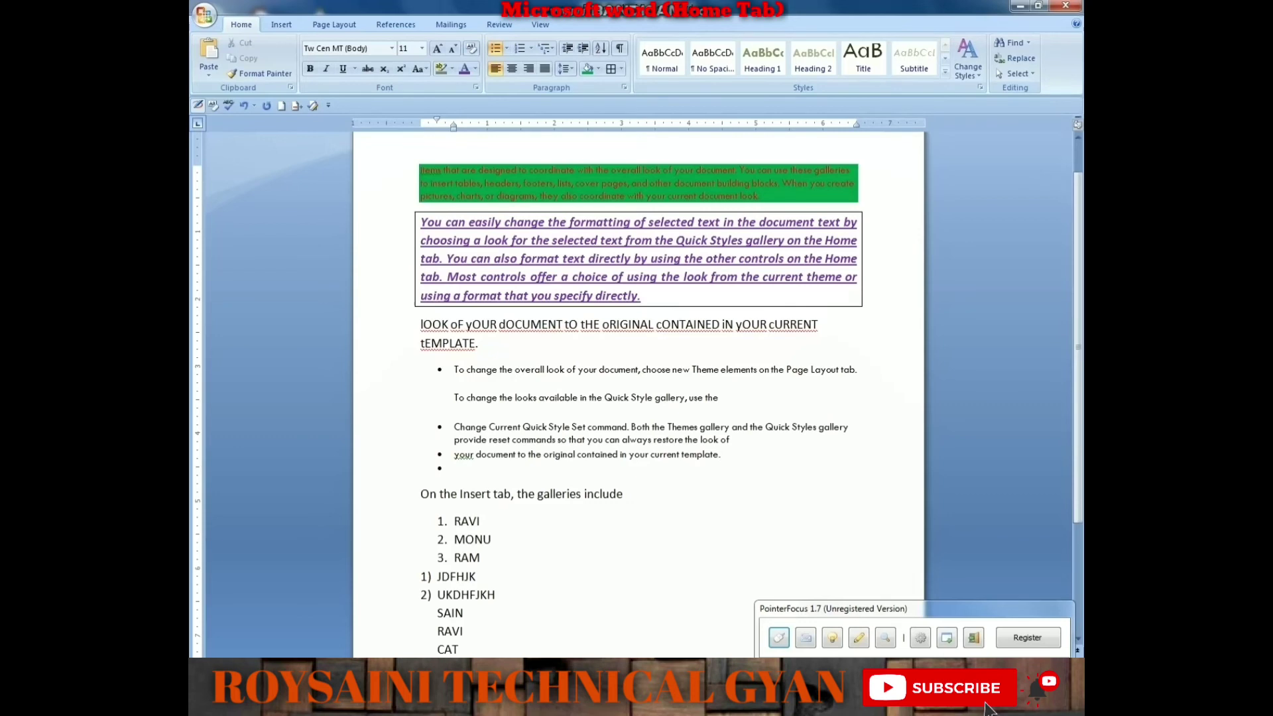
# Step: Select the document text from the end upward to the top
pyautogui.scroll(-3, 988, 707)
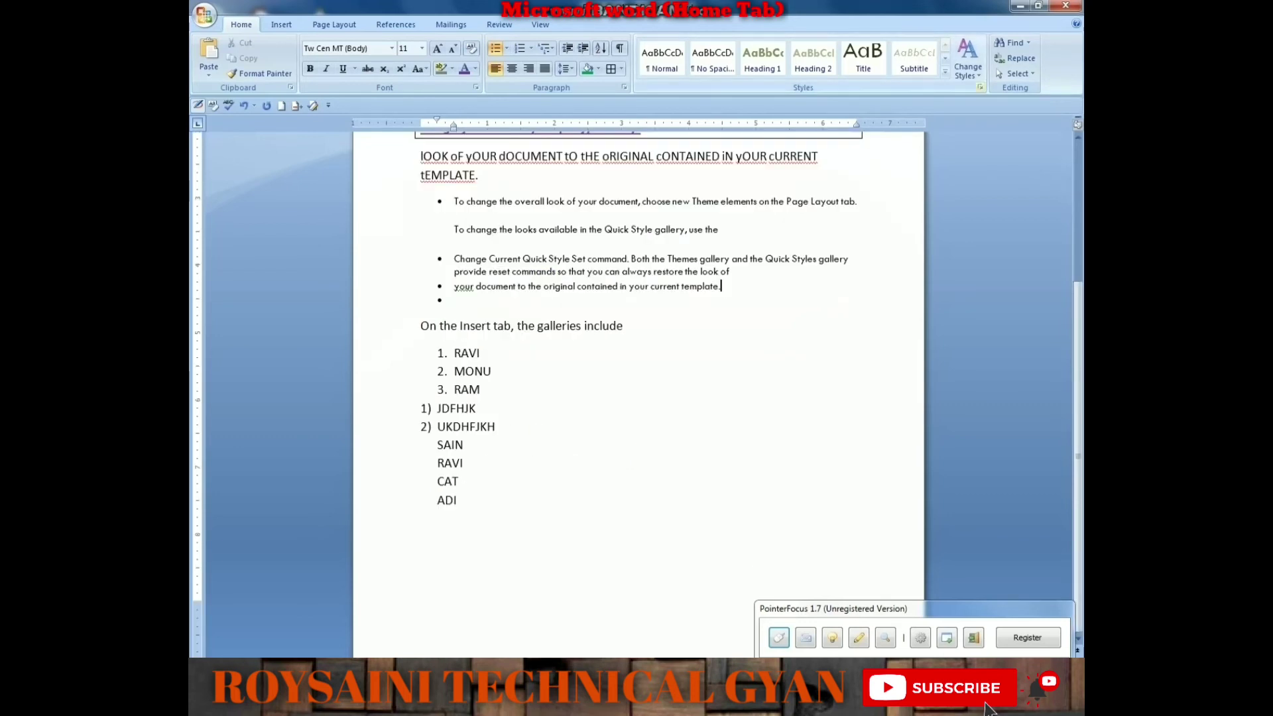
pyautogui.scroll(3, 988, 707)
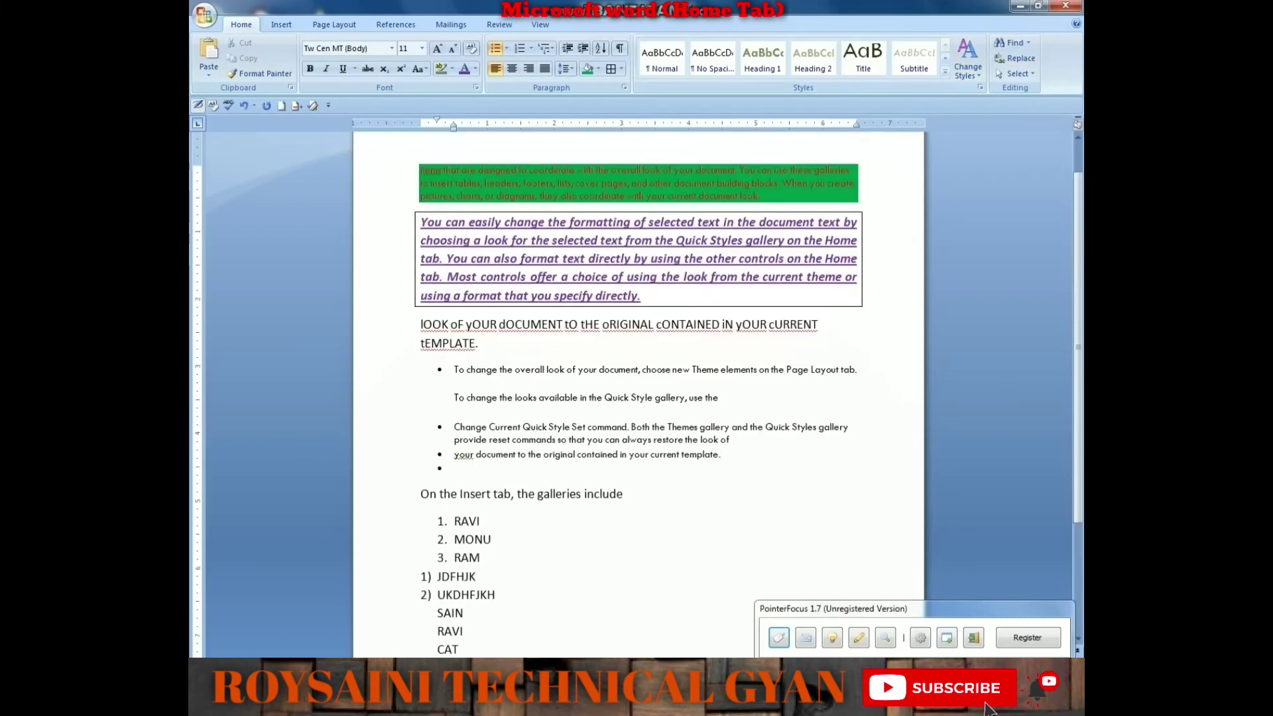
pyautogui.scroll(-3, 988, 708)
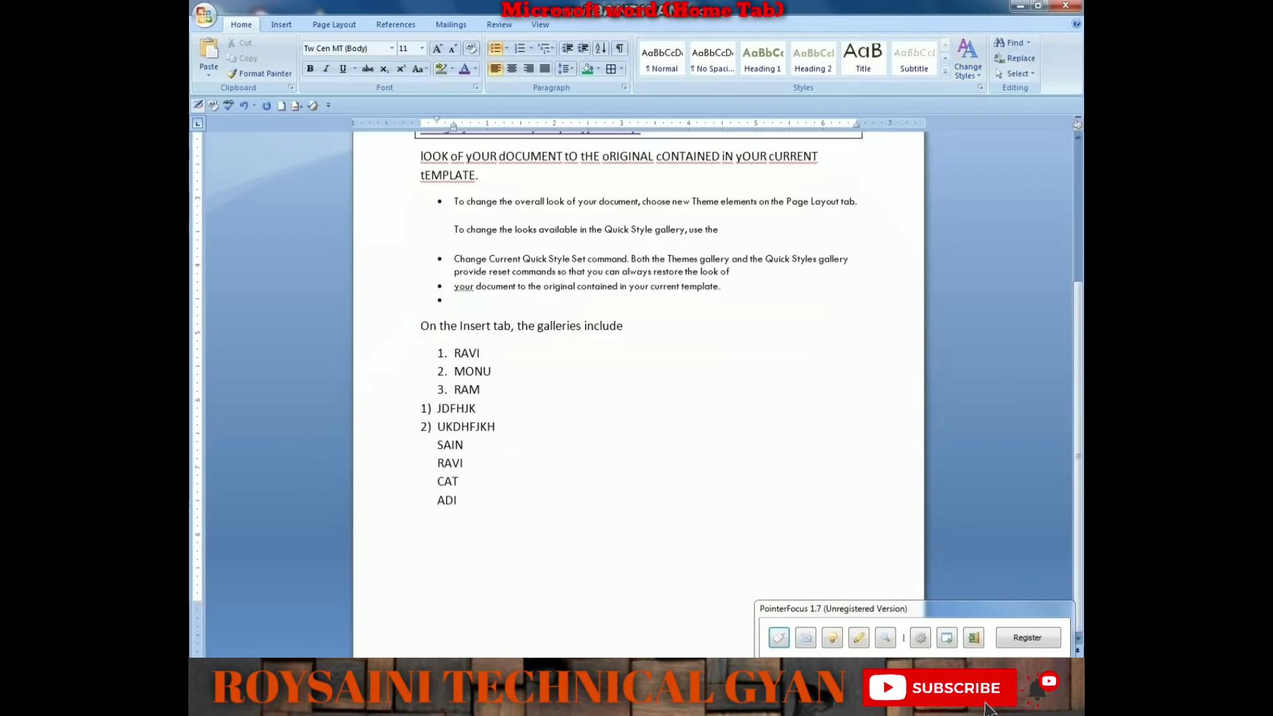
pyautogui.moveTo(437, 518); pyautogui.dragTo(467, 463)
pyautogui.hotkey('shift', 'Up')
pyautogui.hotkey('shift', 'Up')
pyautogui.hotkey('shift', 'Up')
pyautogui.hotkey('shift', 'Up')
pyautogui.hotkey('shift', 'Up')
pyautogui.hotkey('shift', 'Up')
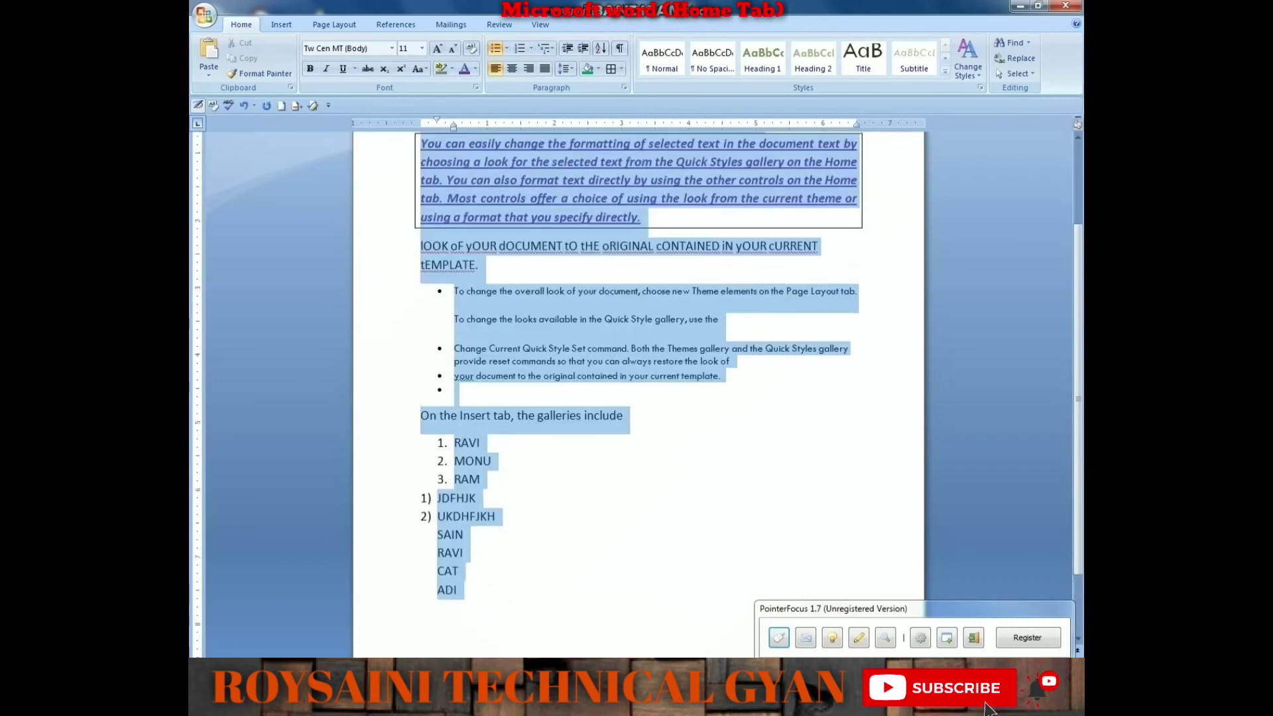
pyautogui.hotkey('shift', 'Up')
pyautogui.hotkey('shift', 'Up')
pyautogui.hotkey('shift', 'Up')
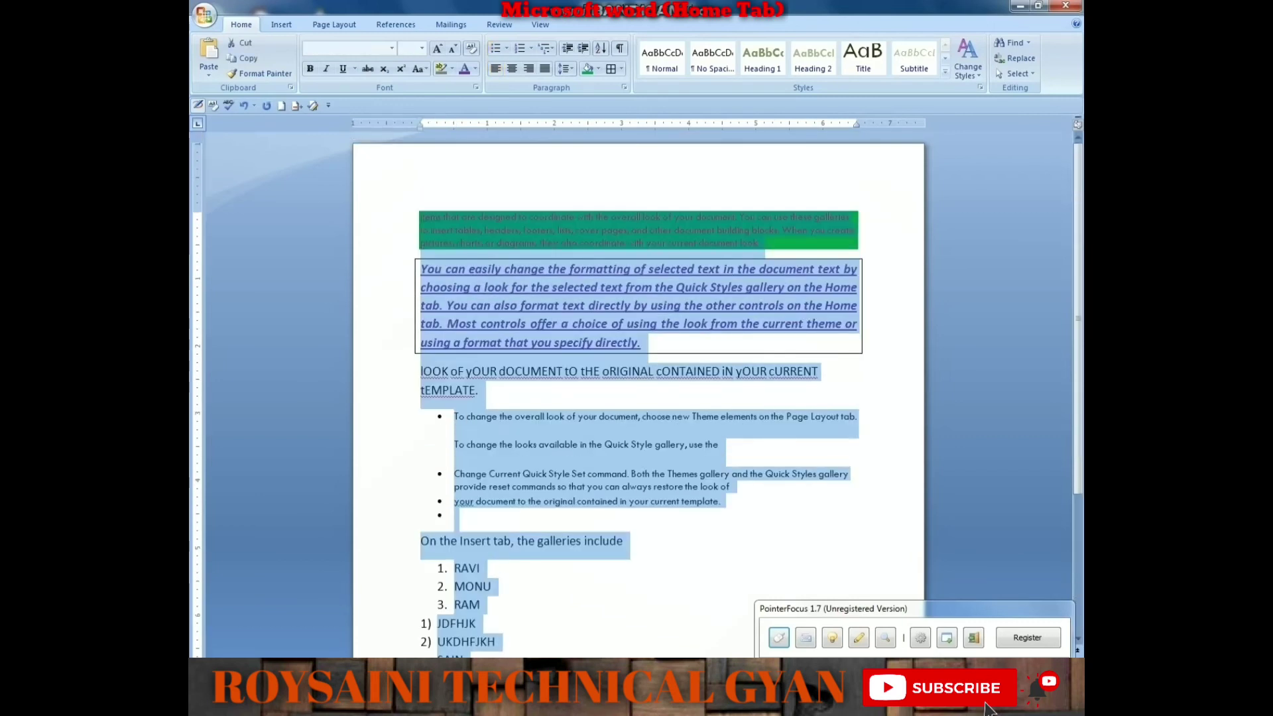
# Step: Delete the selected text and generate three sample paragraphs with =RAND()
pyautogui.press('Delete')
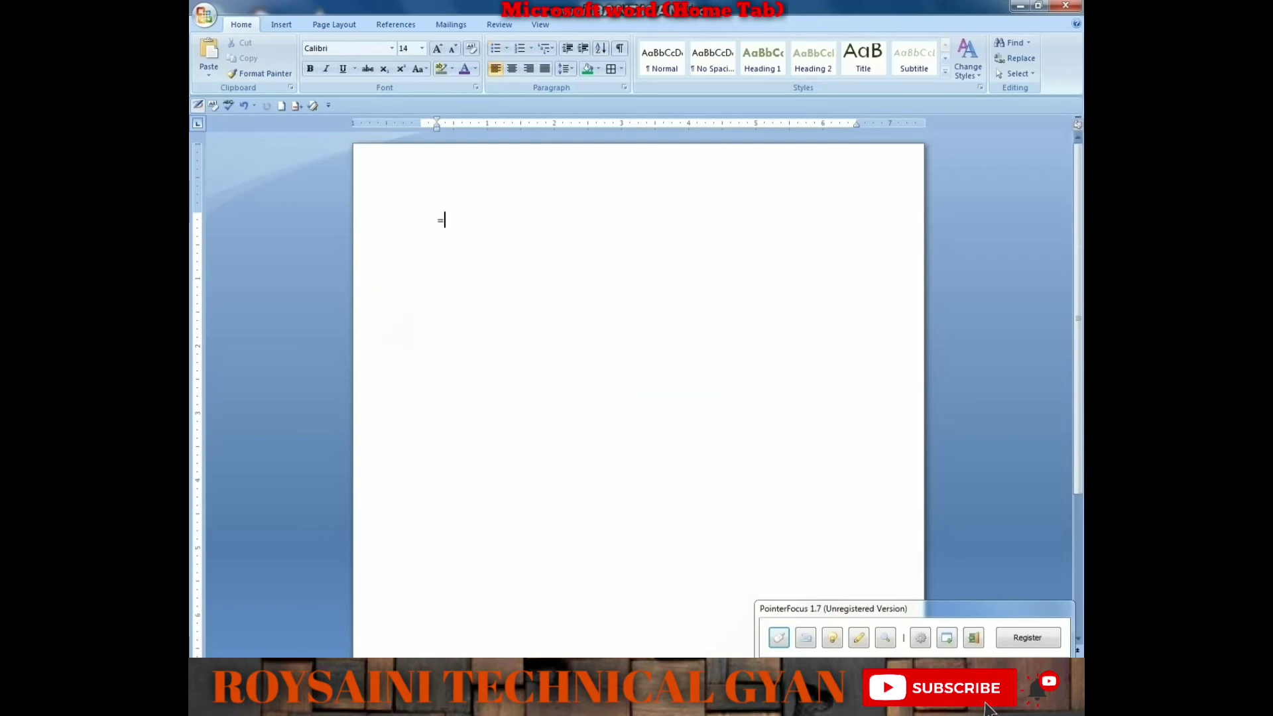
pyautogui.write('RAND')
pyautogui.write('(')
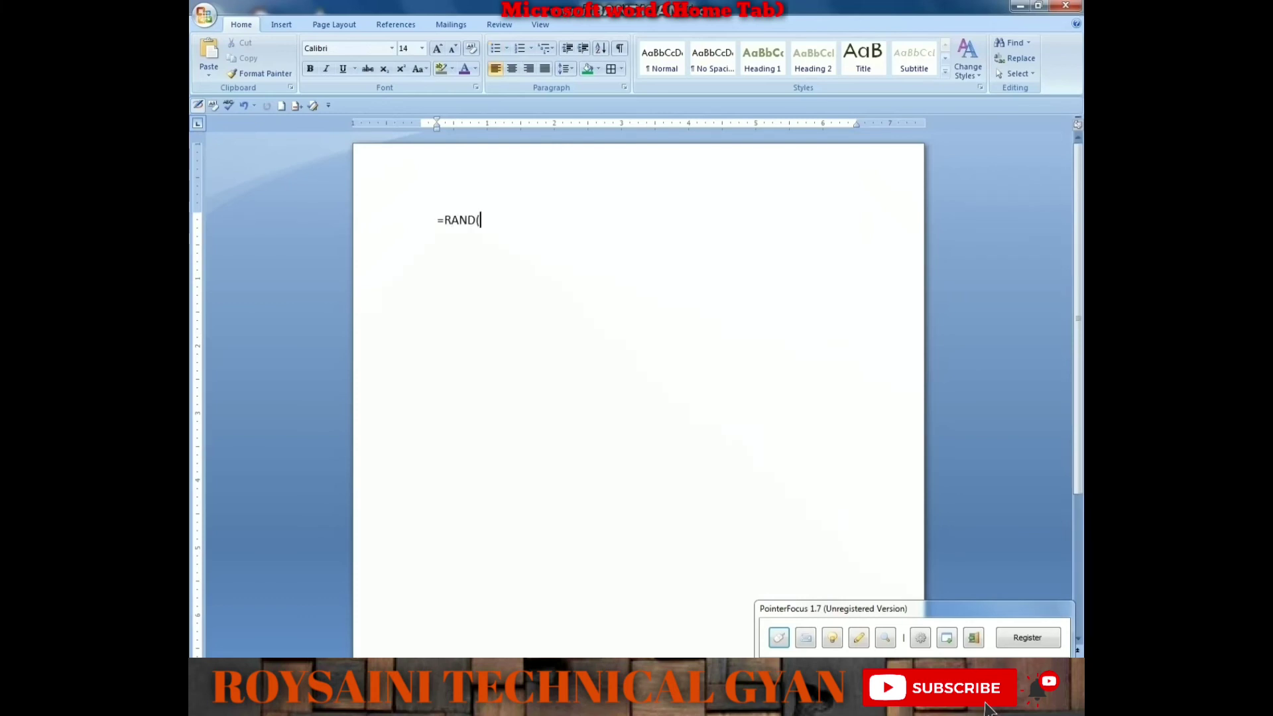
pyautogui.write(')')
pyautogui.press('Return')
pyautogui.press('Return')
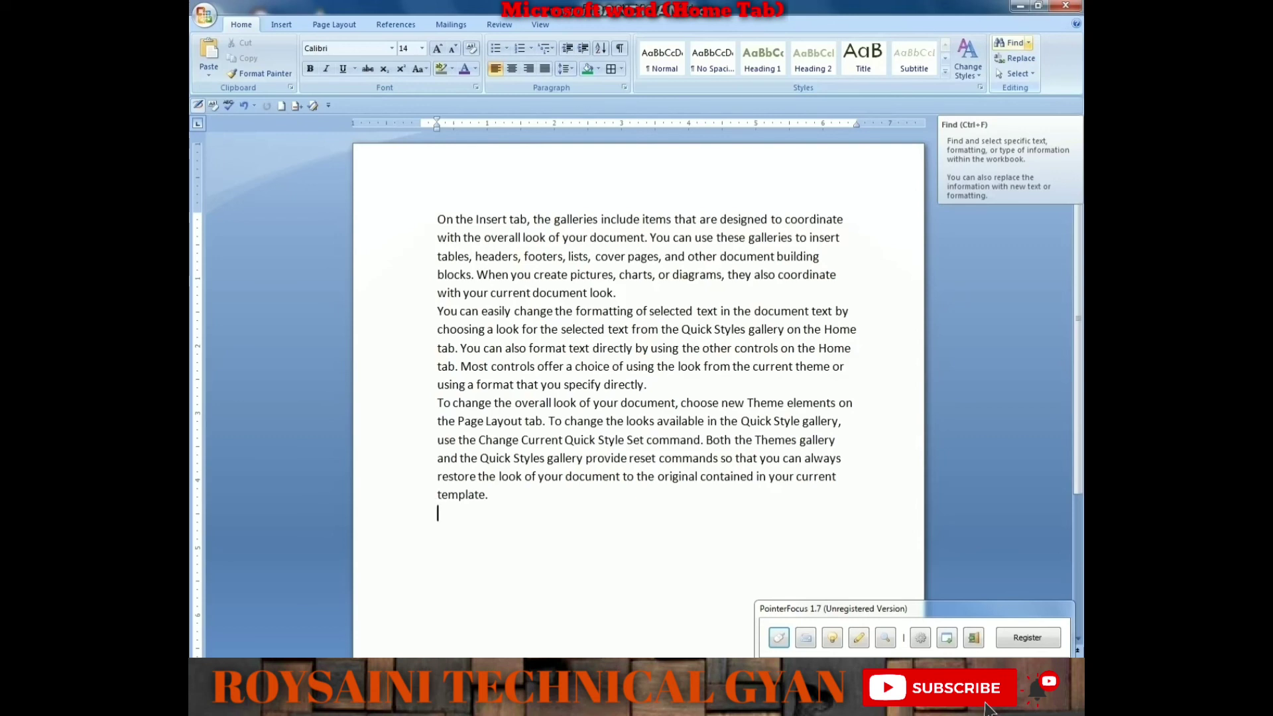
# Step: Find 'the' in the sample text, step through five matches, then close Find
pyautogui.click(1028, 42)
pyautogui.click(1027, 59)
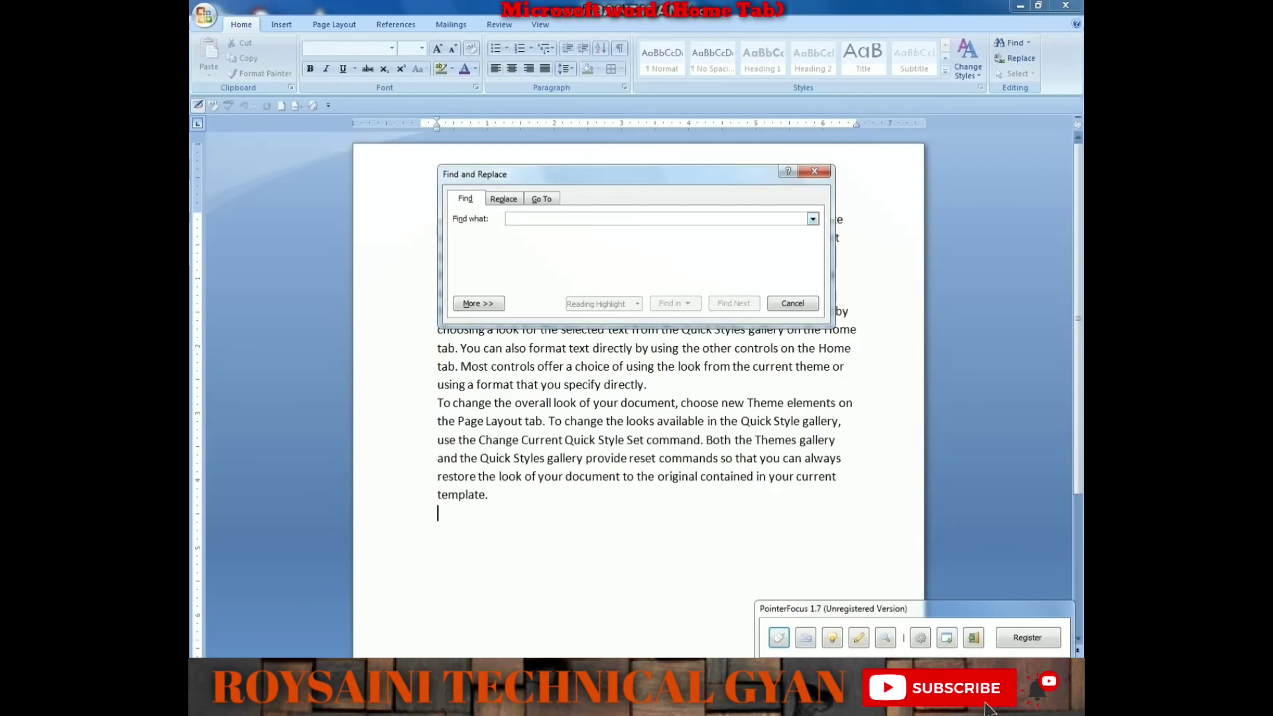
pyautogui.write('T')
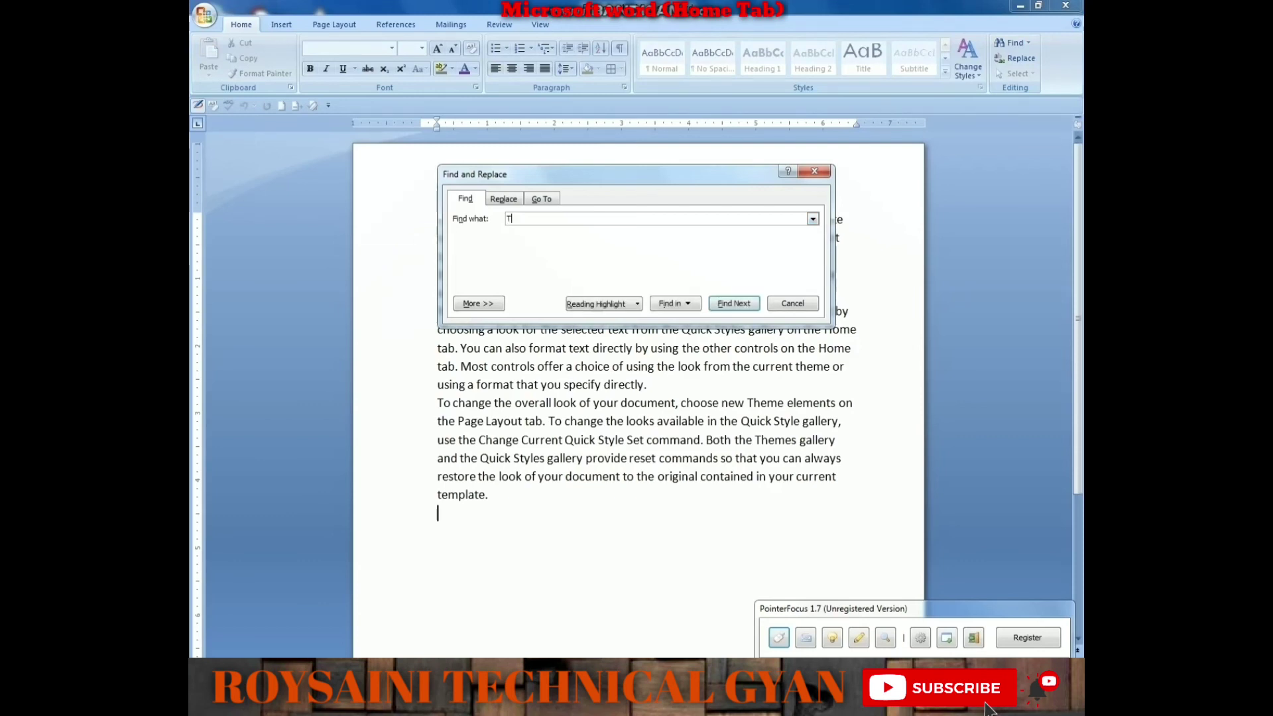
pyautogui.write('HE')
pyautogui.press('BackSpace')
pyautogui.press('BackSpace')
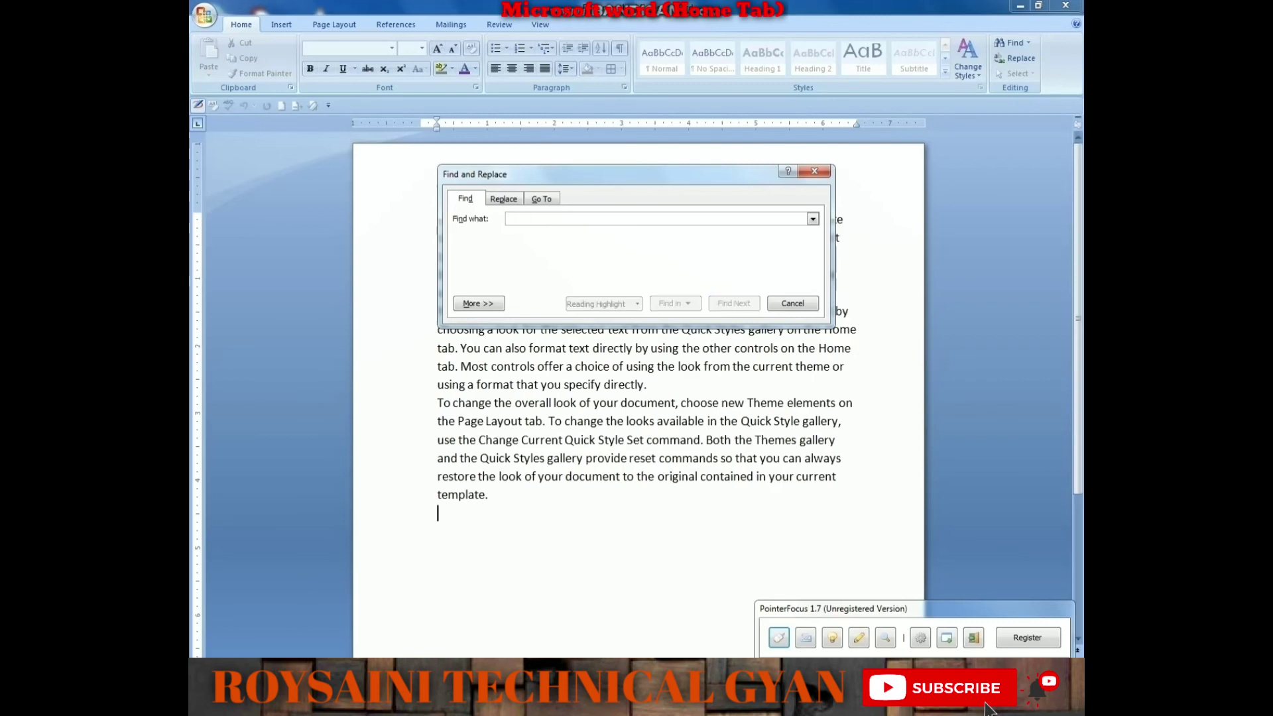
pyautogui.write('the')
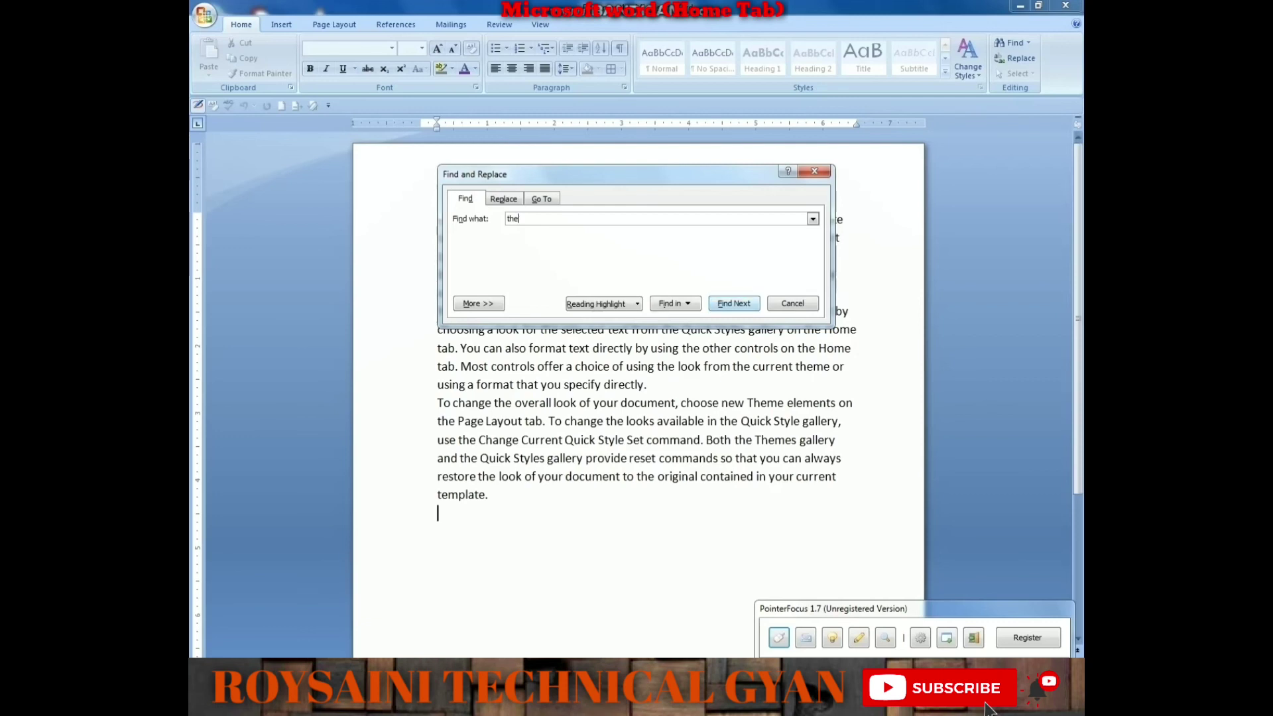
pyautogui.press('Return')
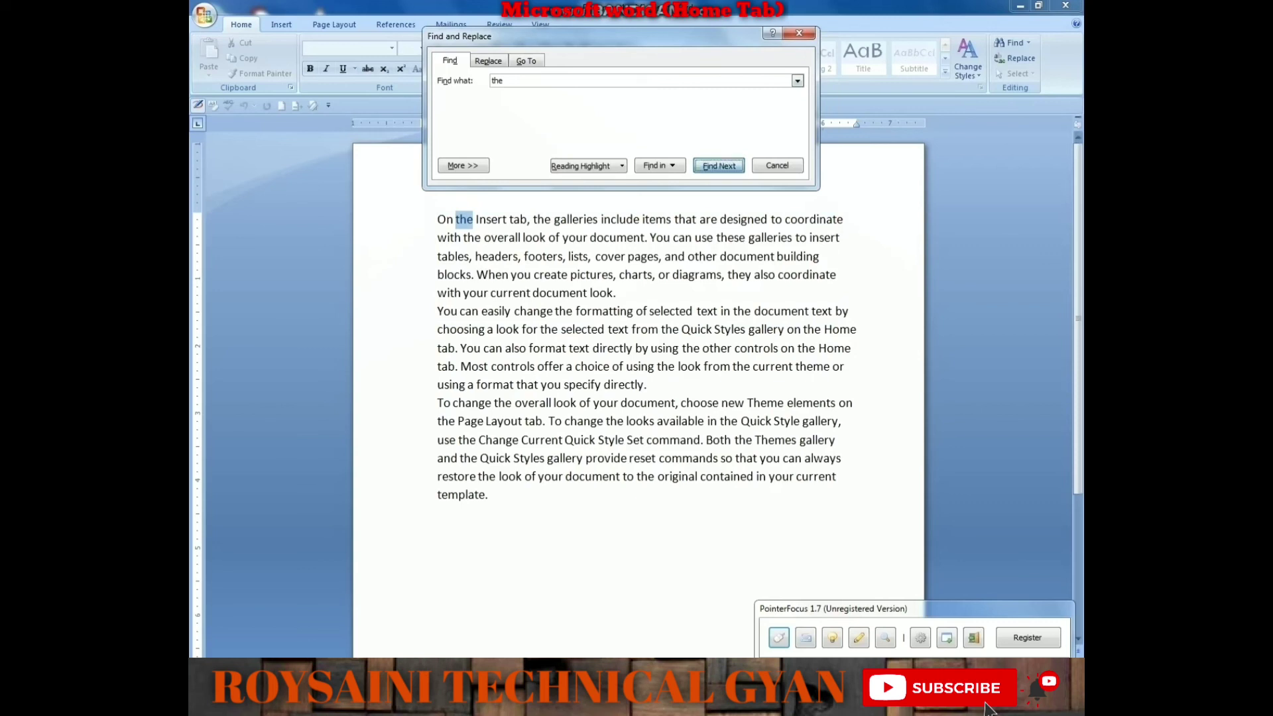
pyautogui.press('Return')
pyautogui.press('Return')
pyautogui.press('Return')
pyautogui.press('Return')
pyautogui.press('Return')
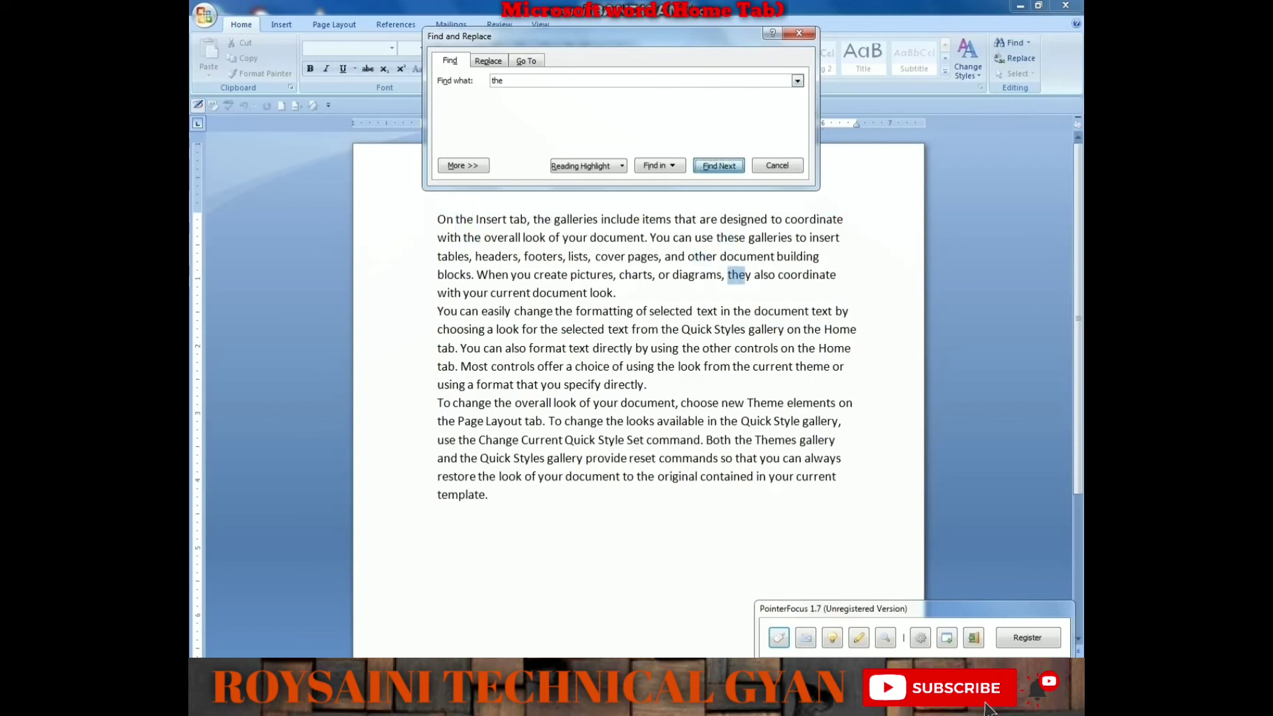
pyautogui.press('Return')
pyautogui.press('Return')
pyautogui.press('Return')
pyautogui.press('Return')
pyautogui.press('Return')
pyautogui.press('Return')
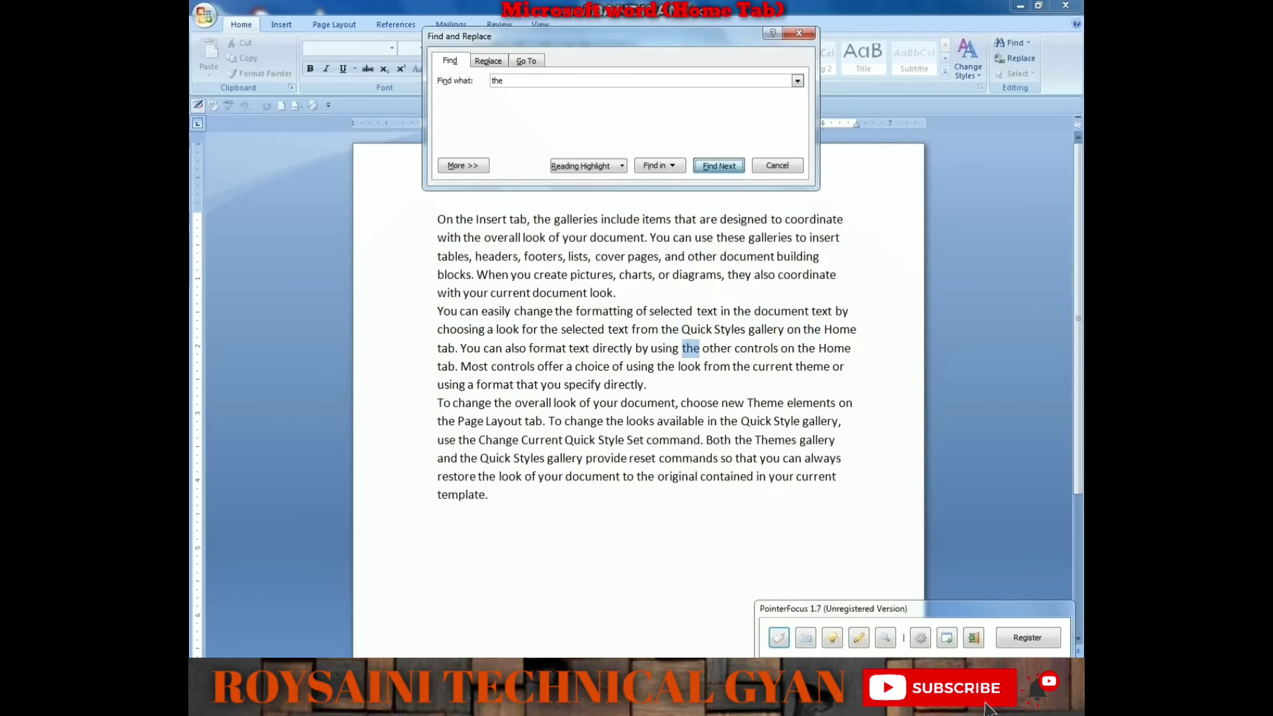
pyautogui.press('Return')
pyautogui.press('Return')
pyautogui.press('Return')
pyautogui.press('Return')
pyautogui.press('Return')
pyautogui.press('Return')
pyautogui.press('Return')
pyautogui.press('Return')
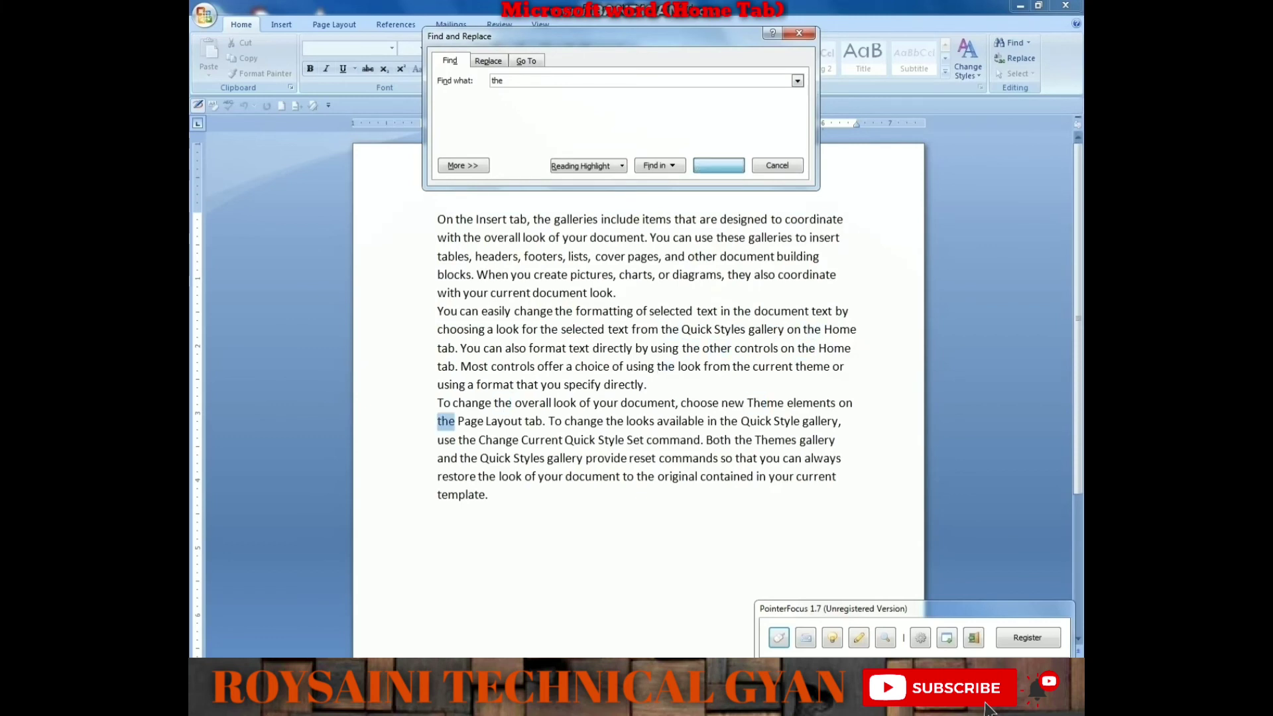
pyautogui.press('Return')
pyautogui.press('Return')
pyautogui.press('Return')
pyautogui.press('Return')
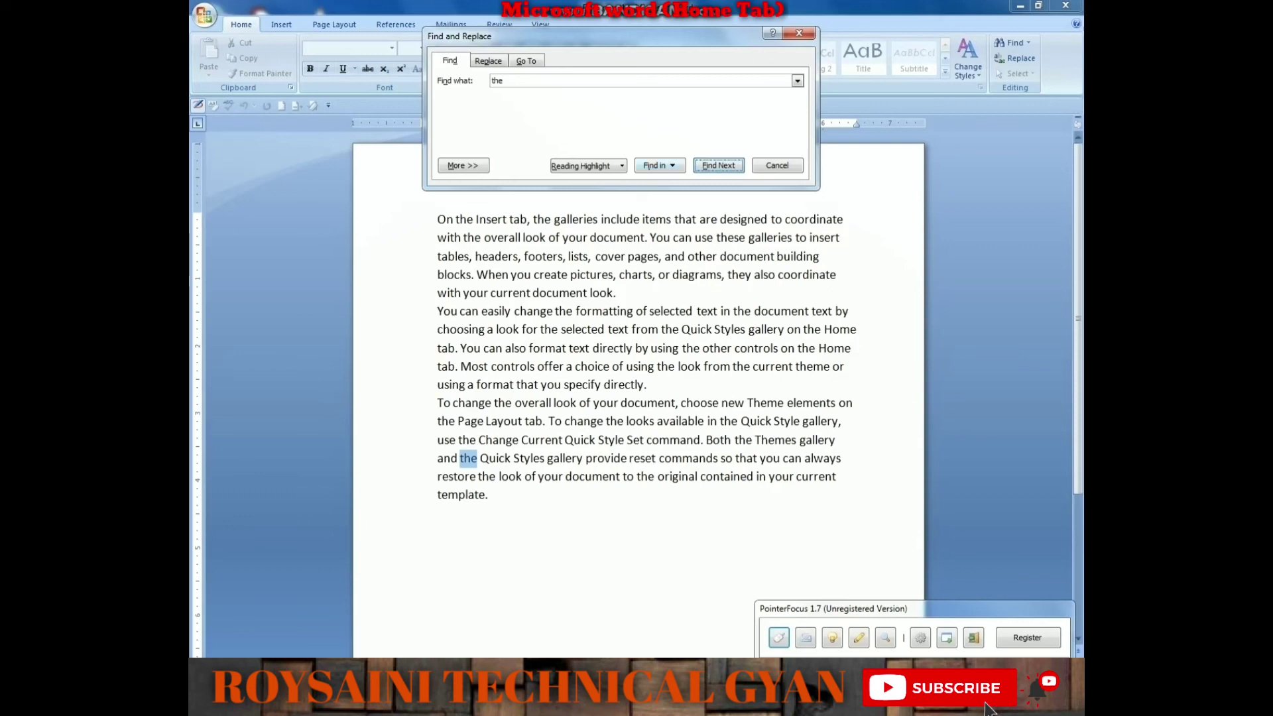
pyautogui.click(799, 33)
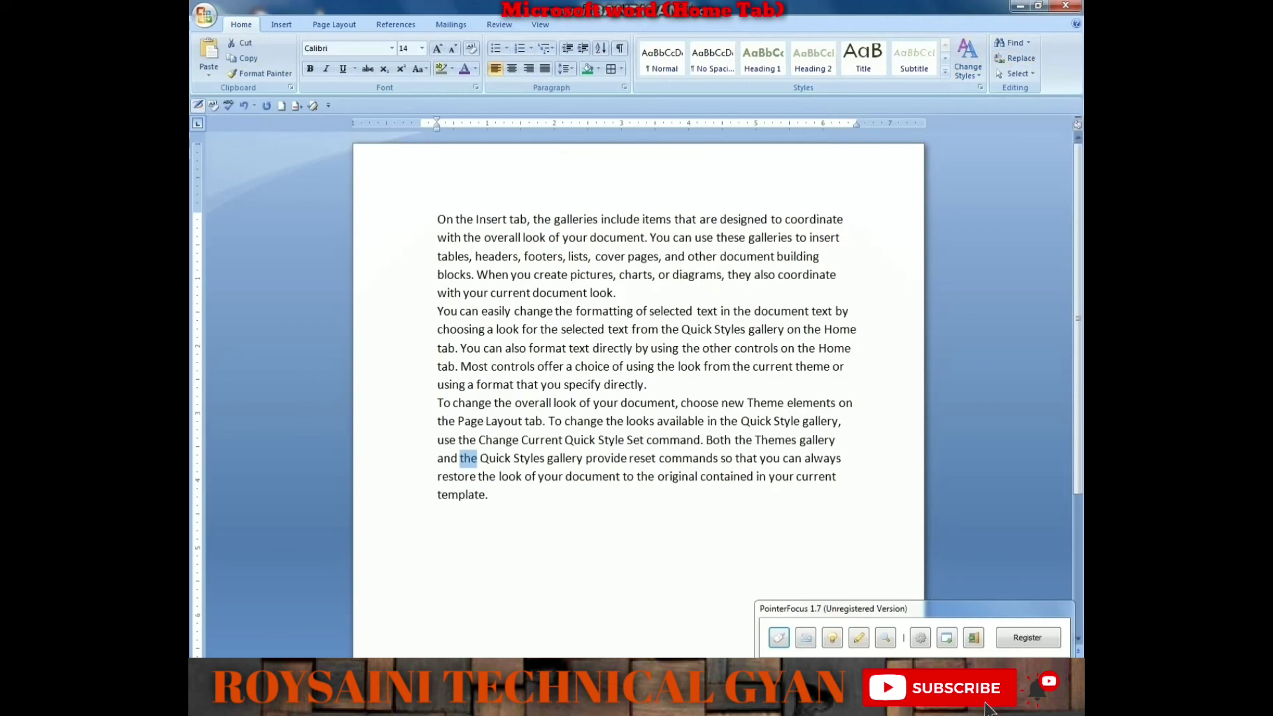
# Step: Change 'look' to 'loak', and add 'loak' after 'template.' and before 'cover'
pyautogui.click(616, 292)
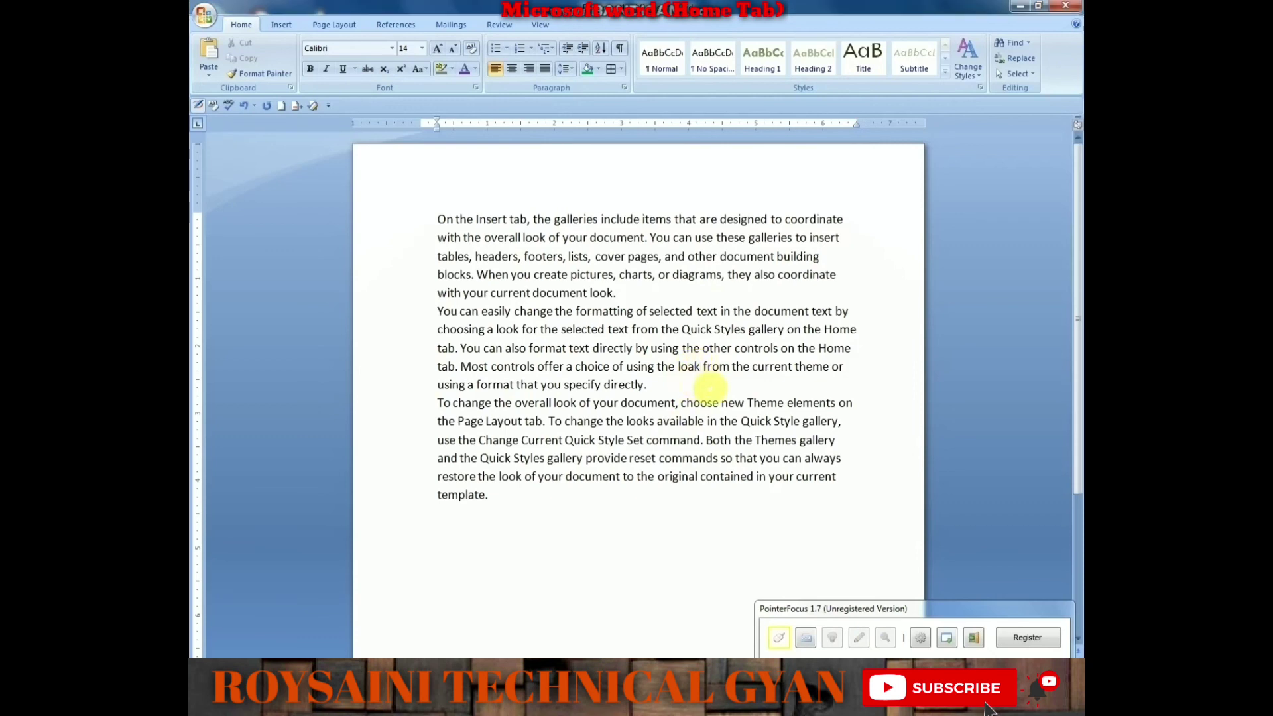
pyautogui.write('a')
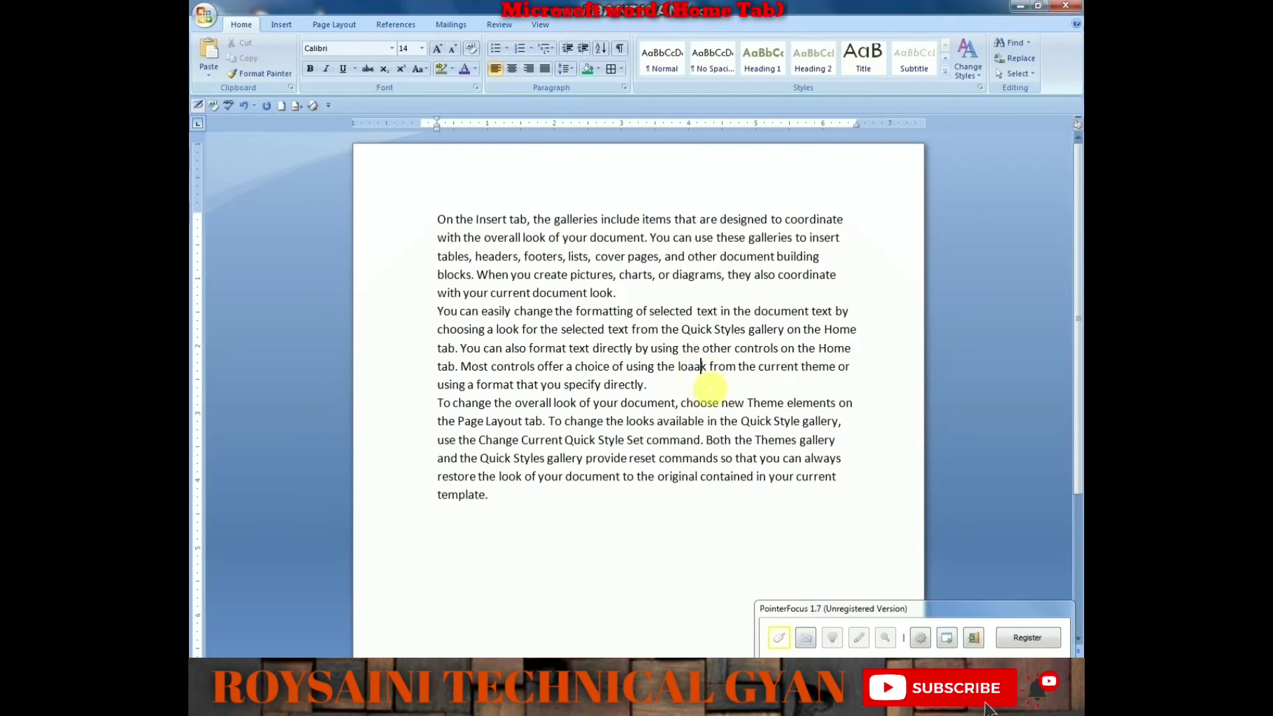
pyautogui.press('BackSpace')
pyautogui.press('BackSpace')
pyautogui.write('a')
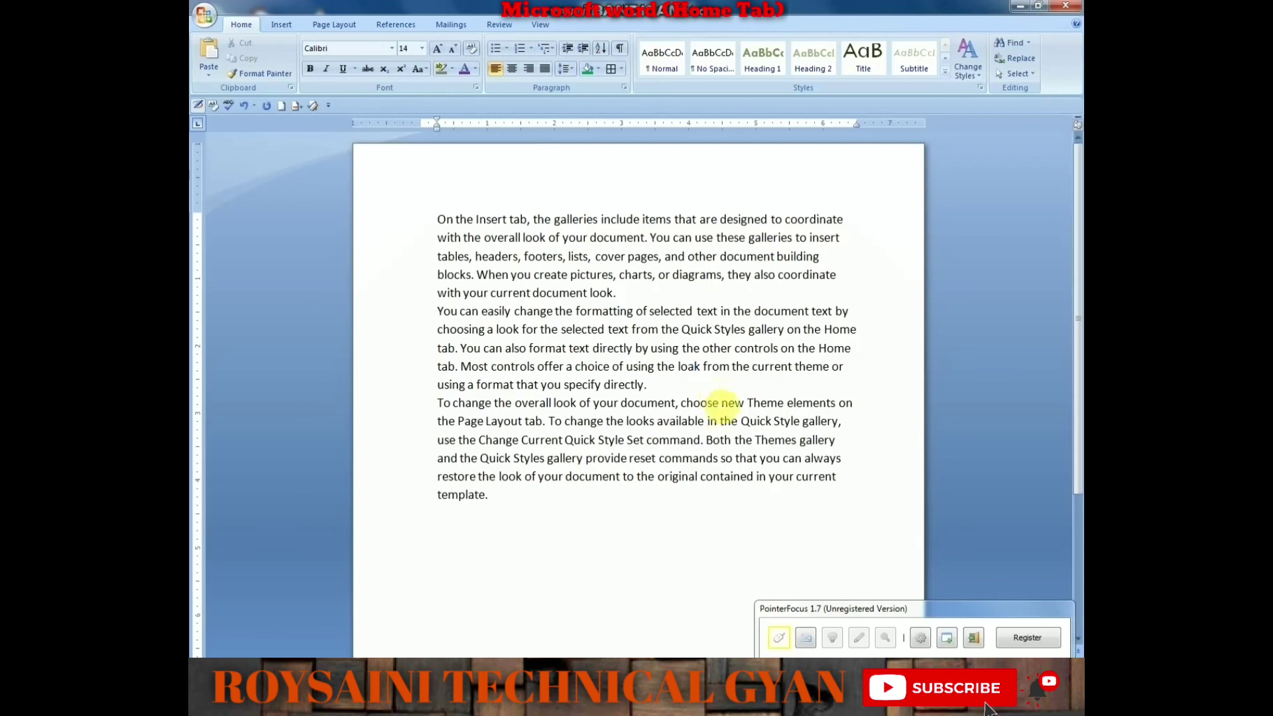
pyautogui.click(507, 496)
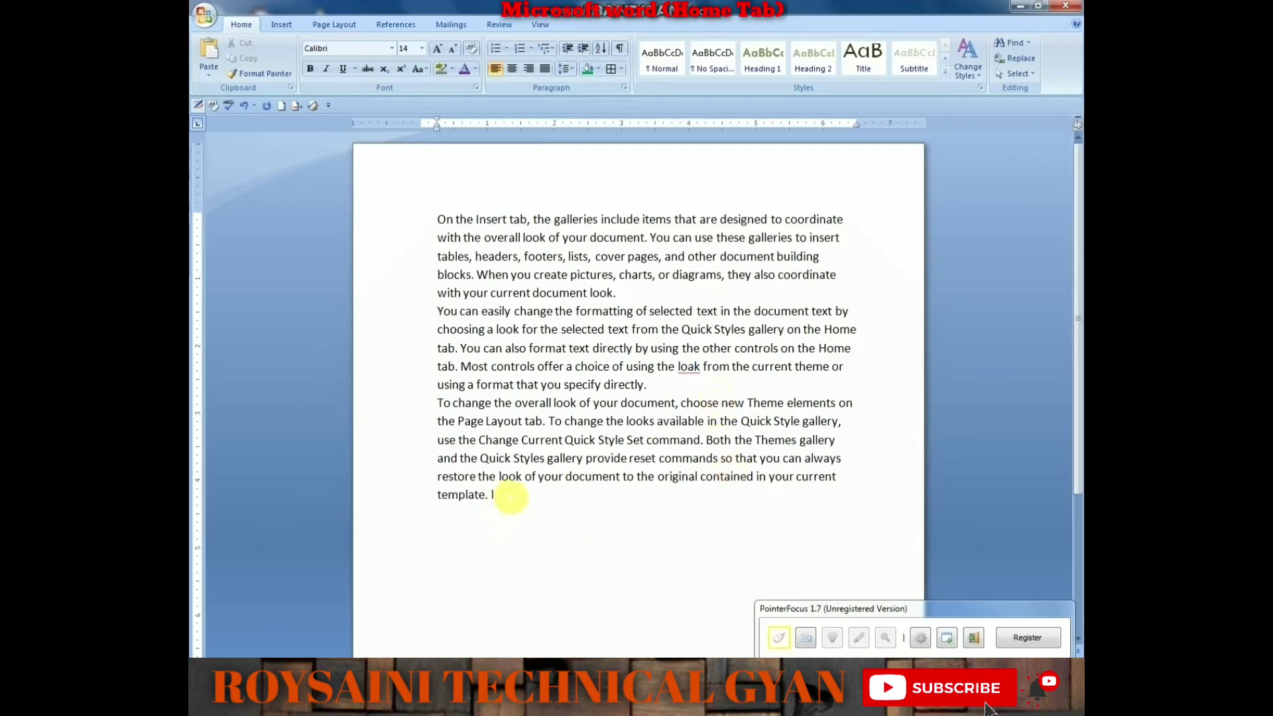
pyautogui.write('loak')
pyautogui.click(541, 258)
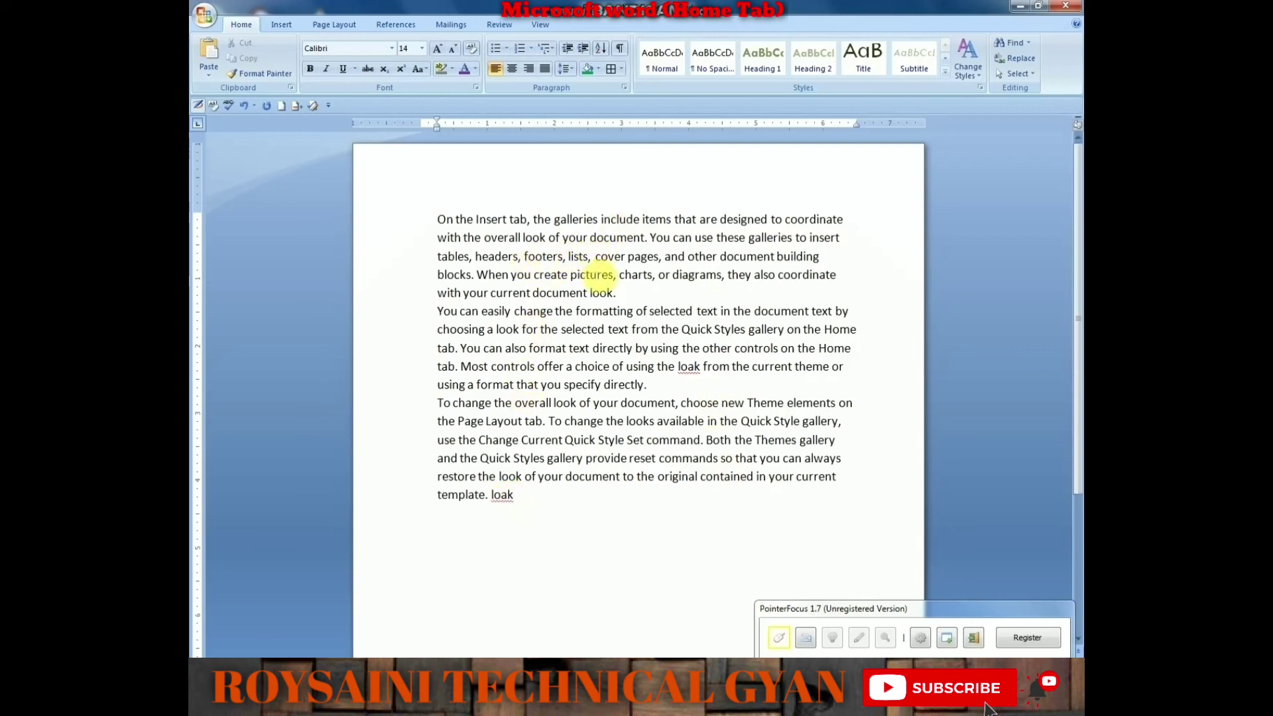
pyautogui.write('lo')
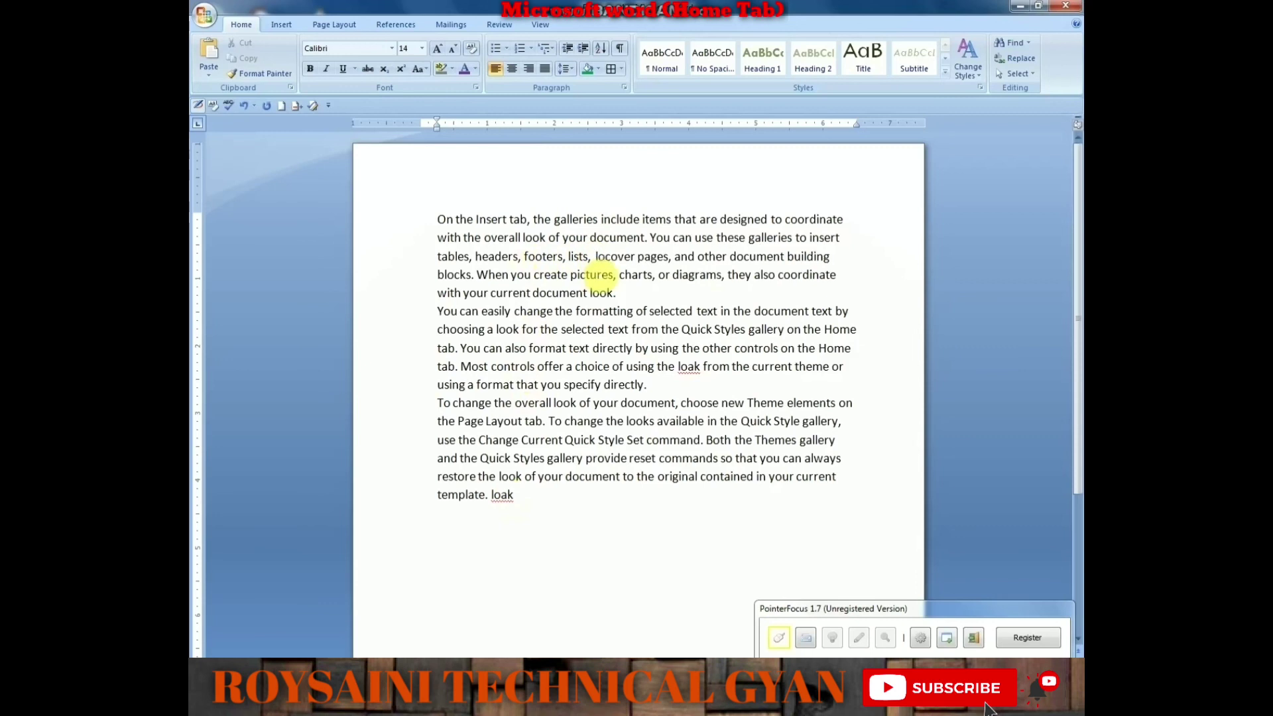
pyautogui.write('ak')
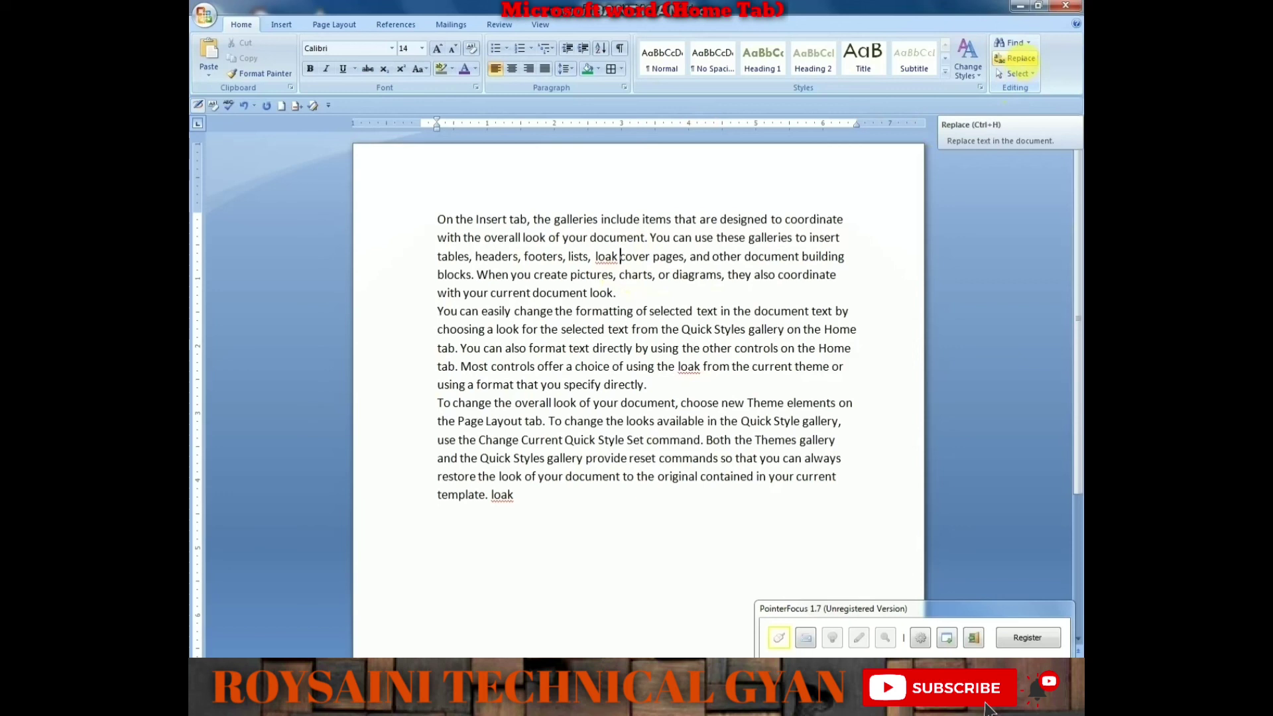
# Step: Replace all occurrences of 'loak' with 'look', confirming the 3 replacements
pyautogui.click(1016, 58)
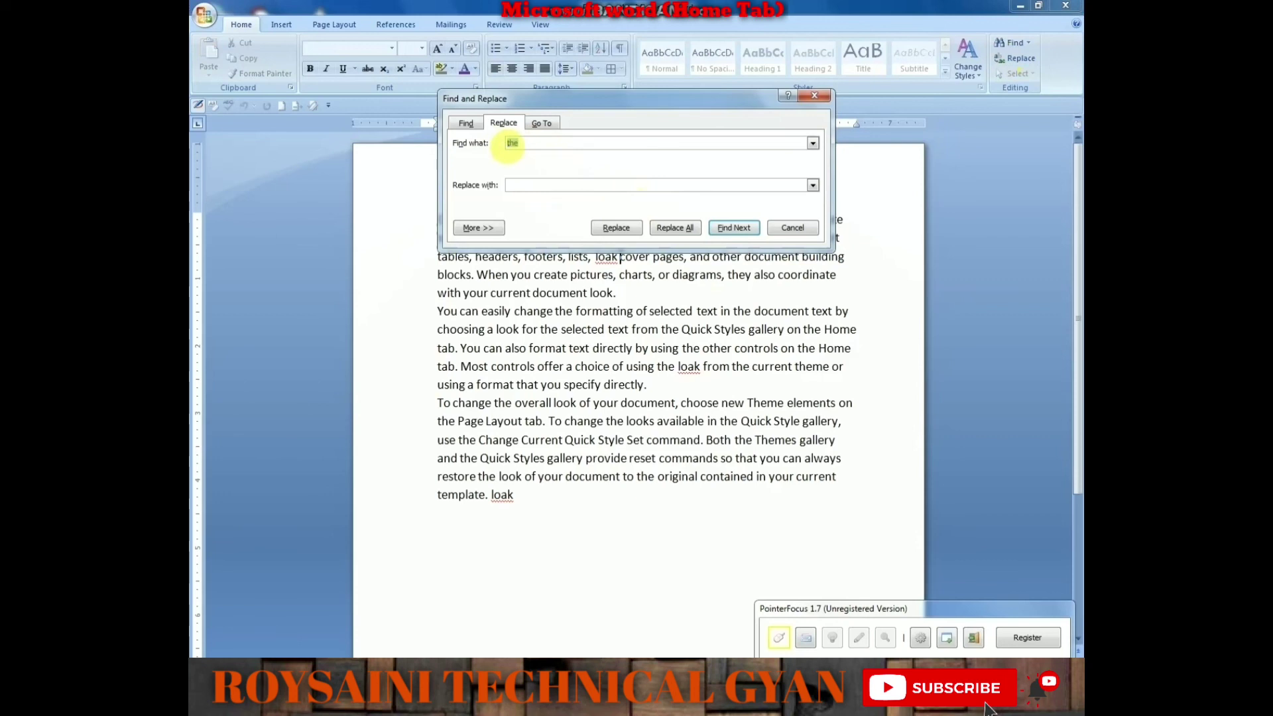
pyautogui.write('l')
pyautogui.write('oak')
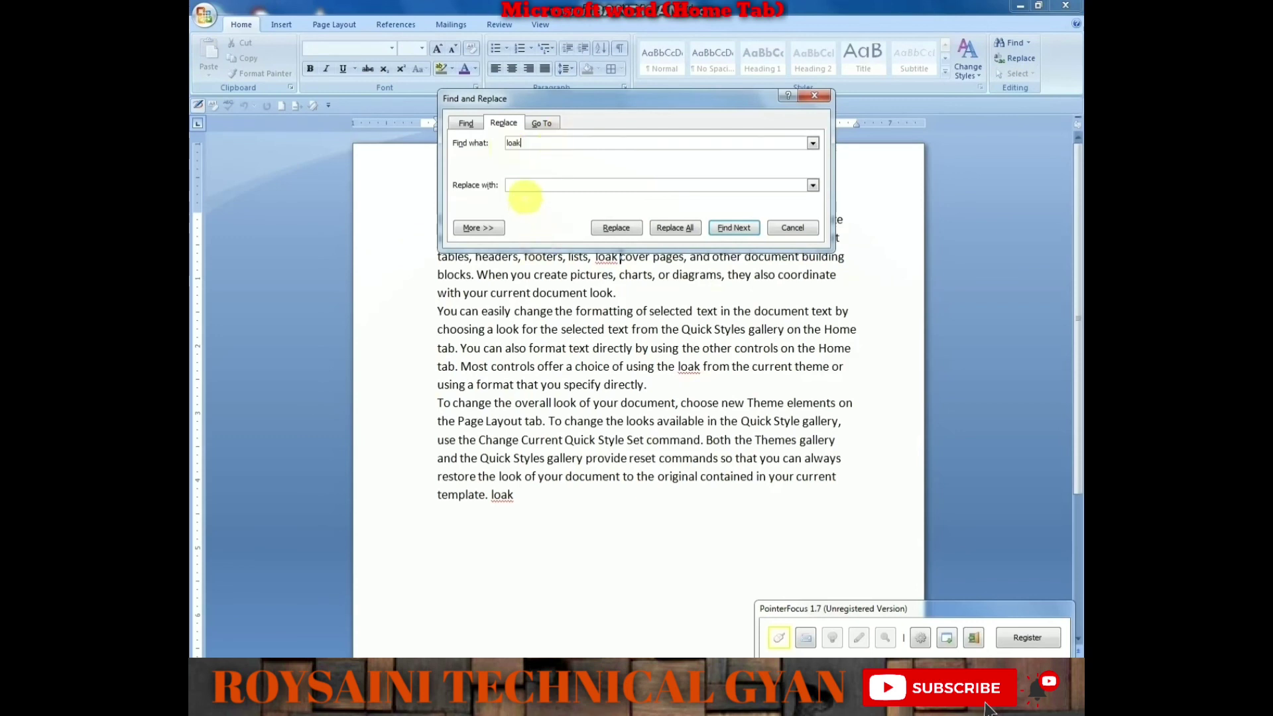
pyautogui.click(517, 185)
pyautogui.write('lo')
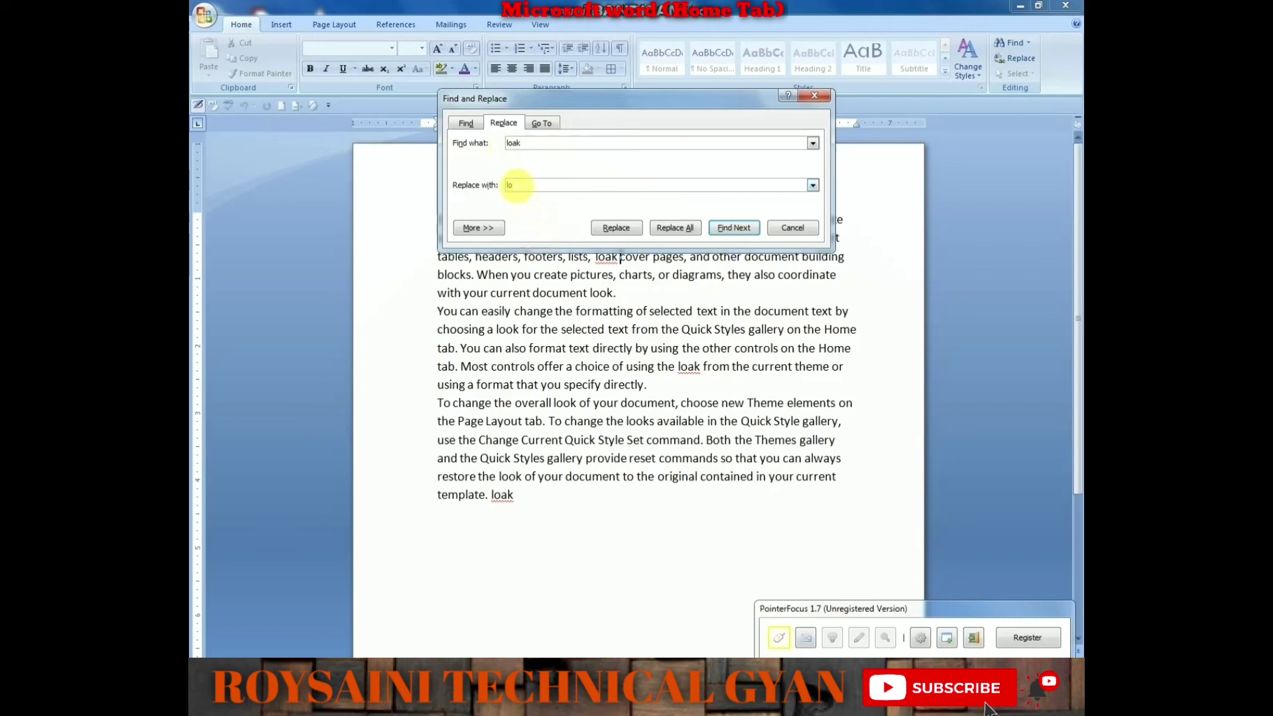
pyautogui.write('ok')
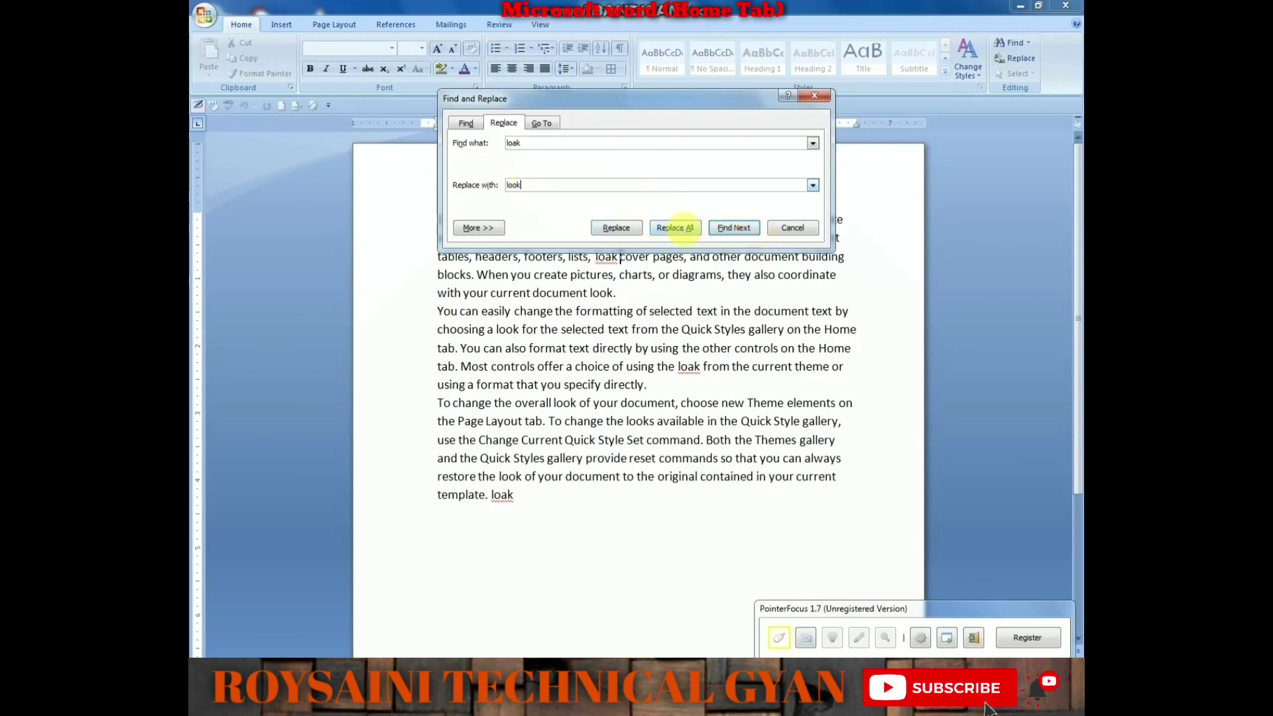
pyautogui.click(675, 227)
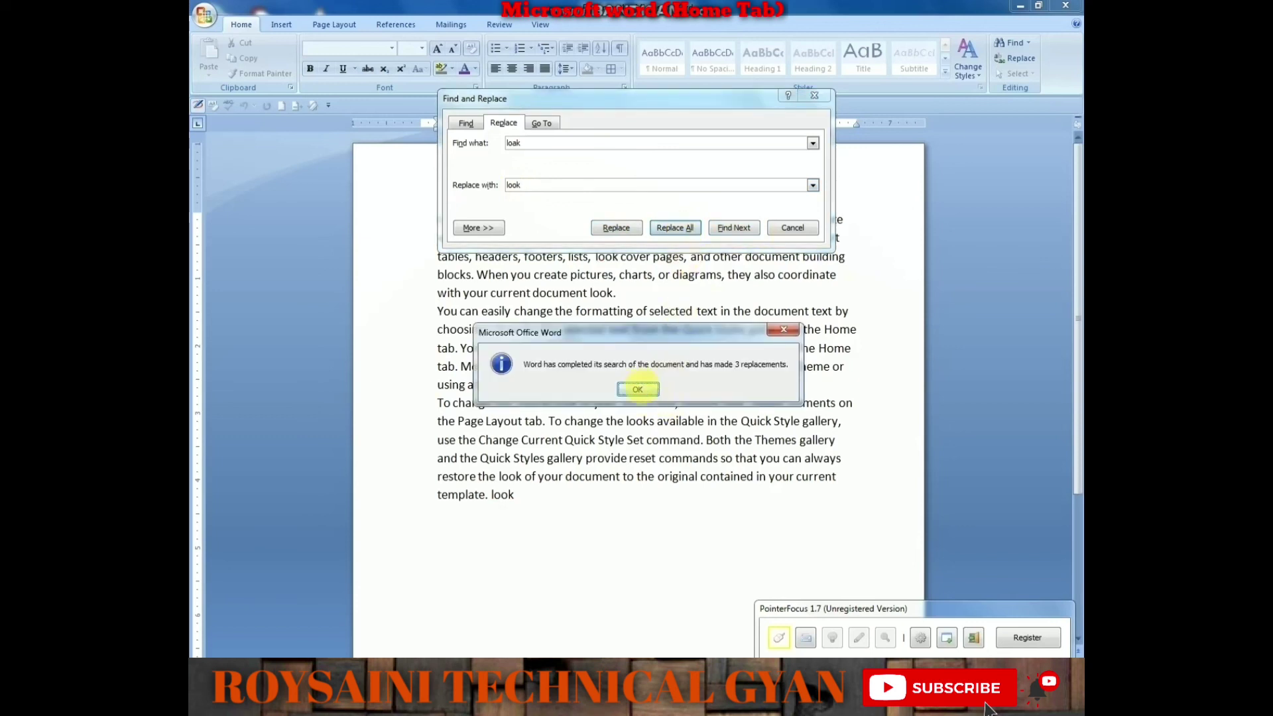
pyautogui.click(637, 389)
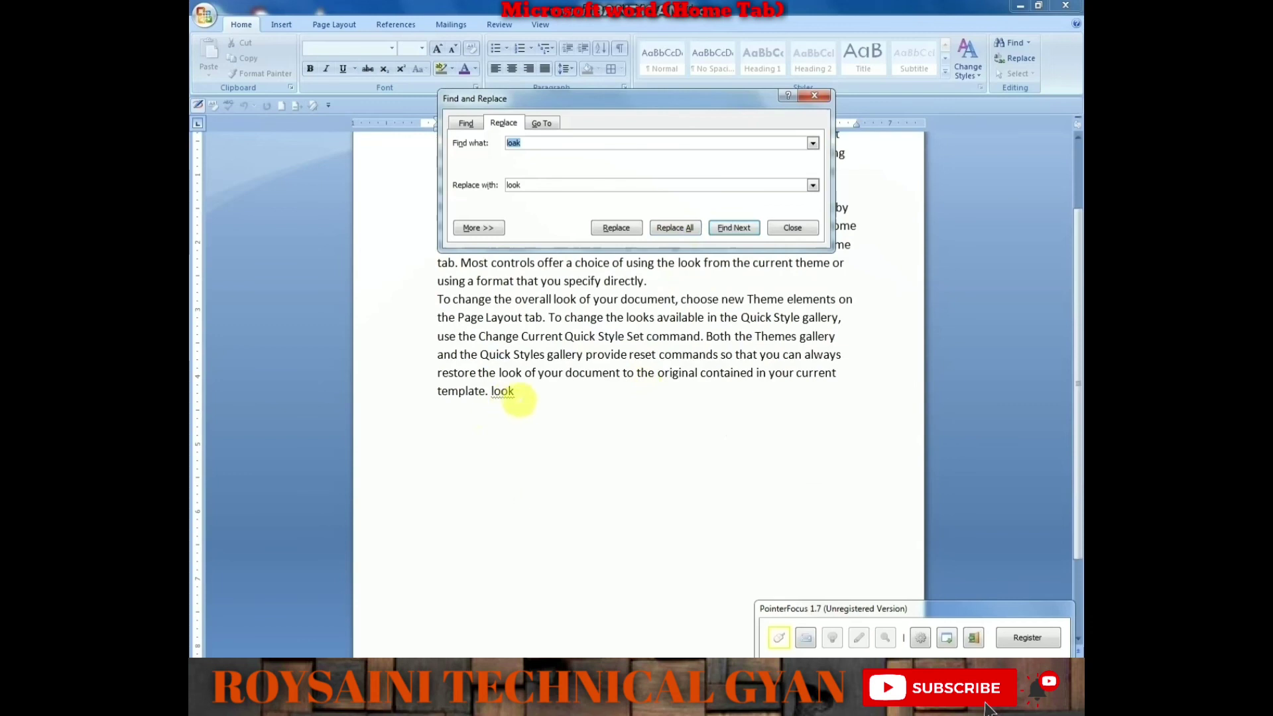
# Step: Reposition the Find and Replace window, then close it
pyautogui.moveTo(671, 99); pyautogui.dragTo(477, 62)
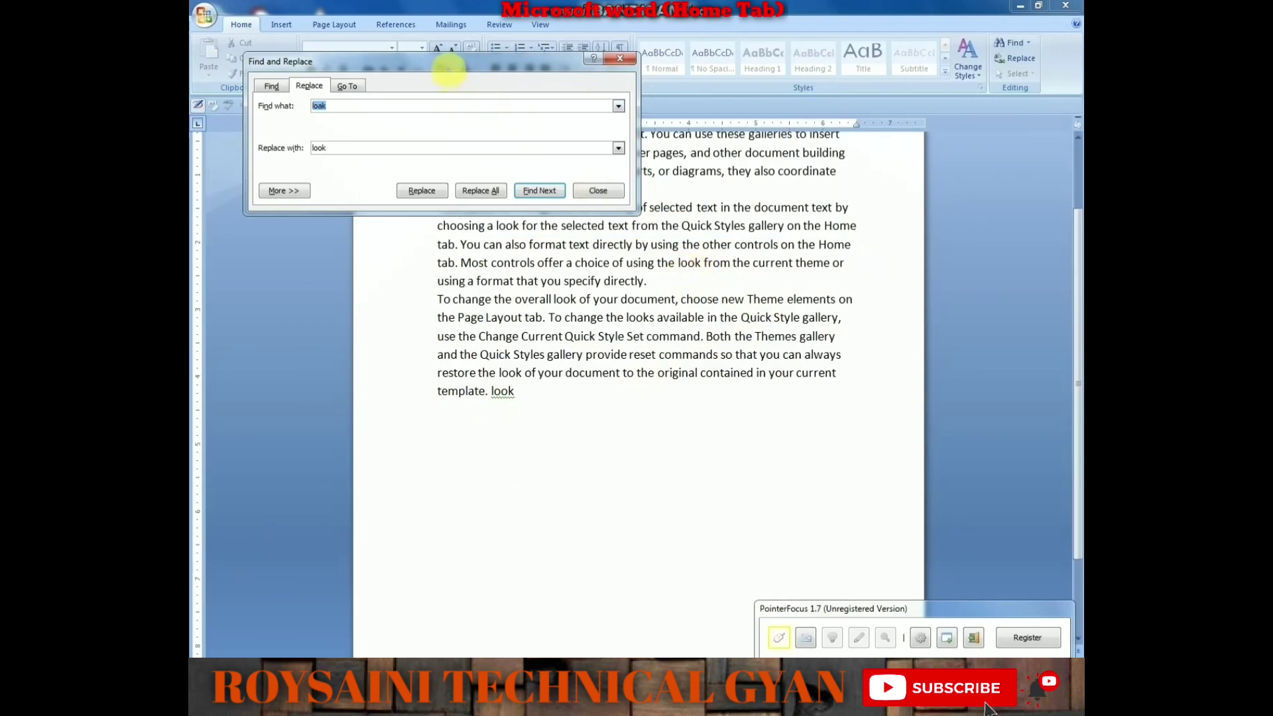
pyautogui.moveTo(449, 73); pyautogui.dragTo(501, 86)
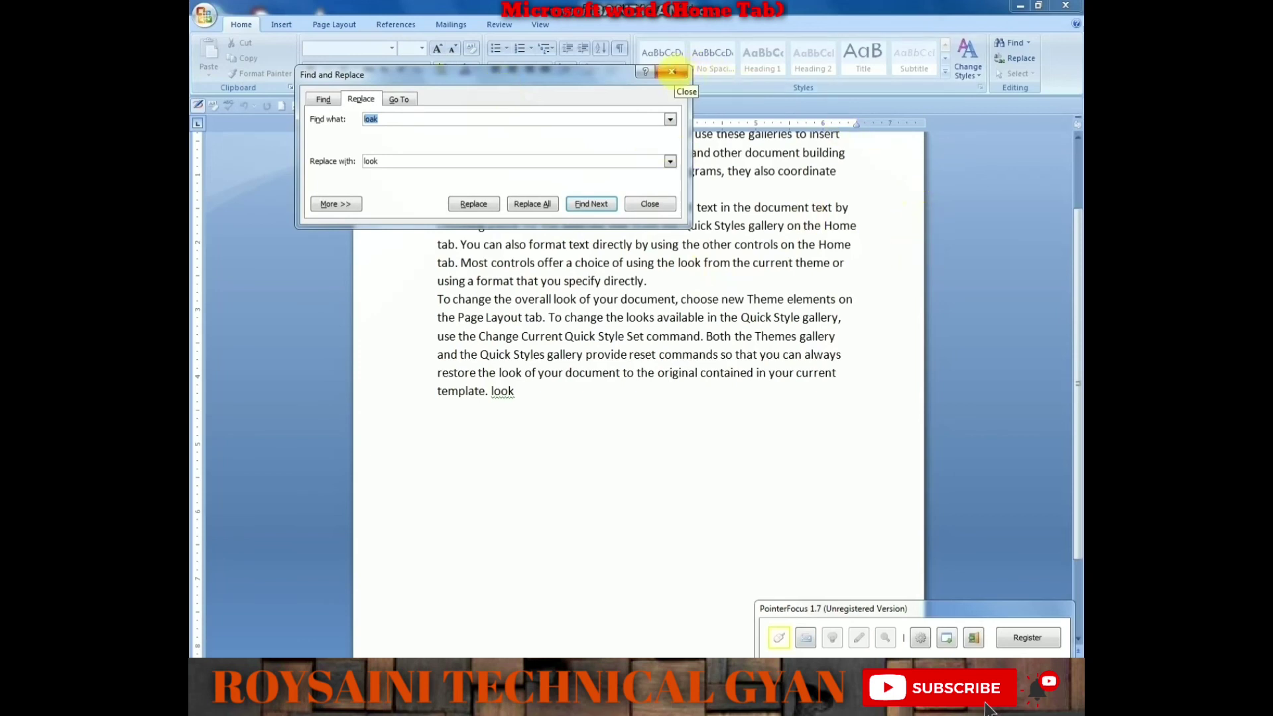
pyautogui.click(671, 71)
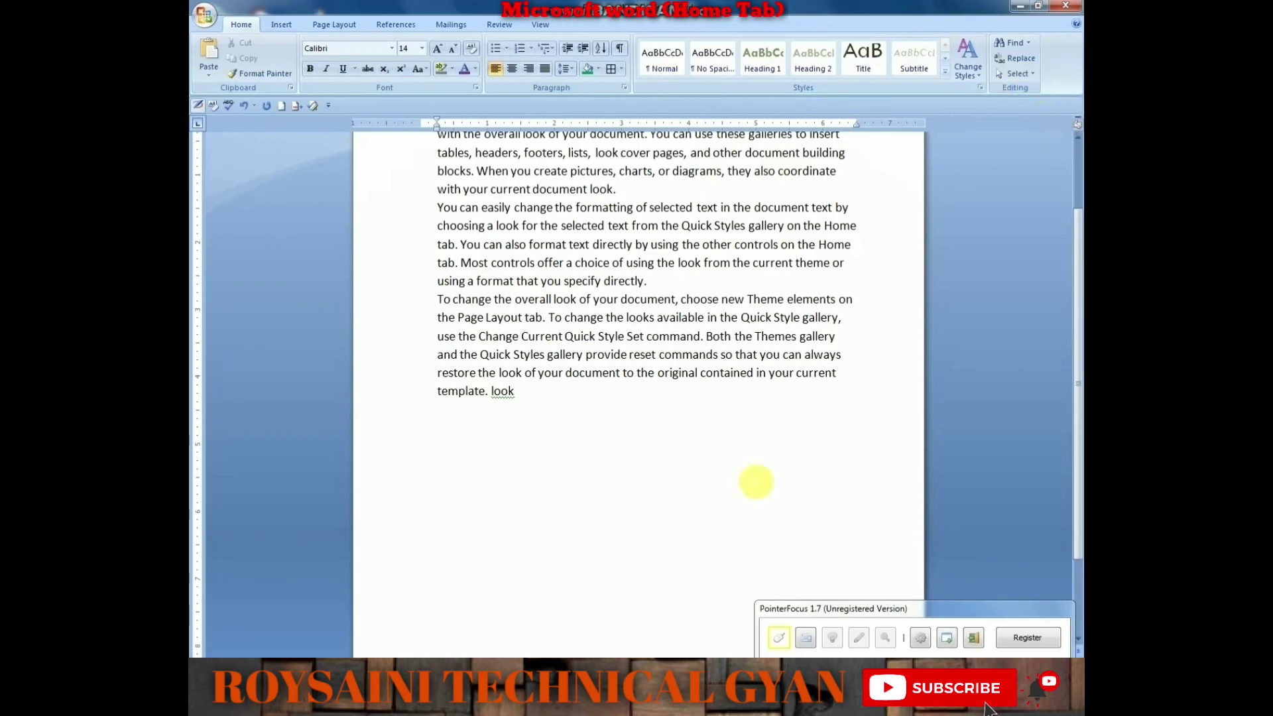
# Step: Select all the text in the document and copy it to the clipboard
pyautogui.scroll(2, 752, 483)
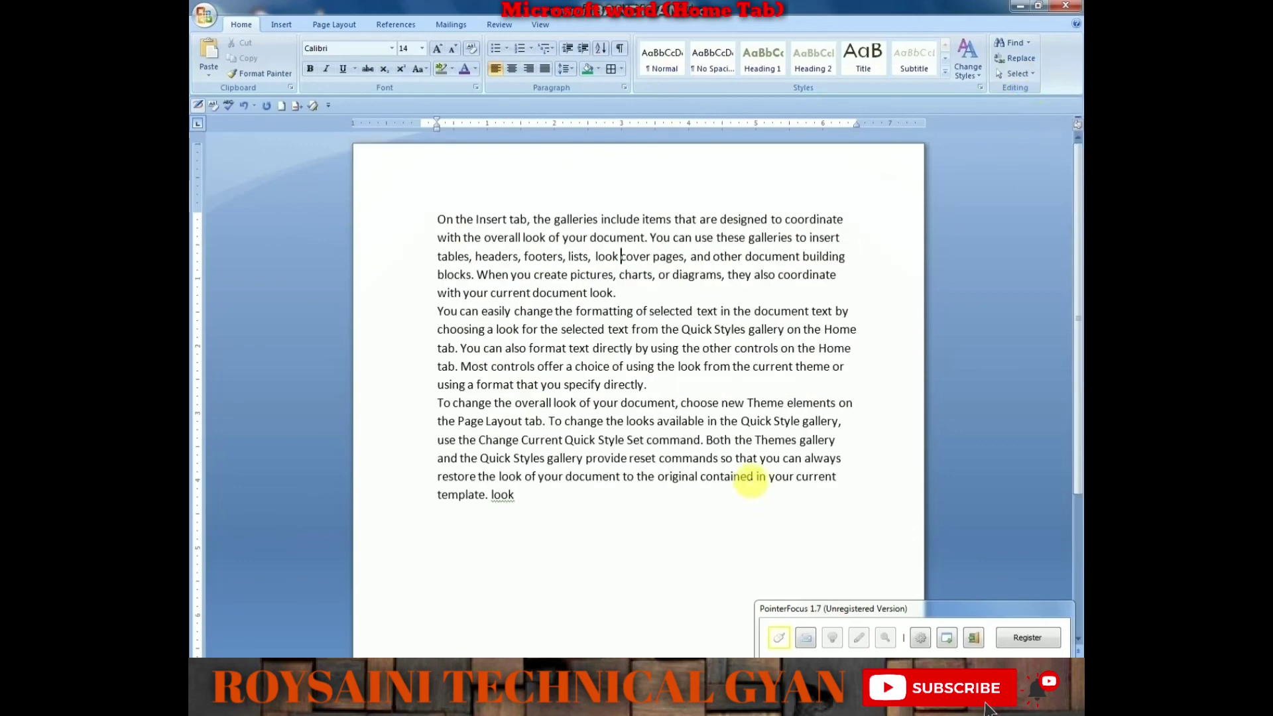
pyautogui.click(1008, 75)
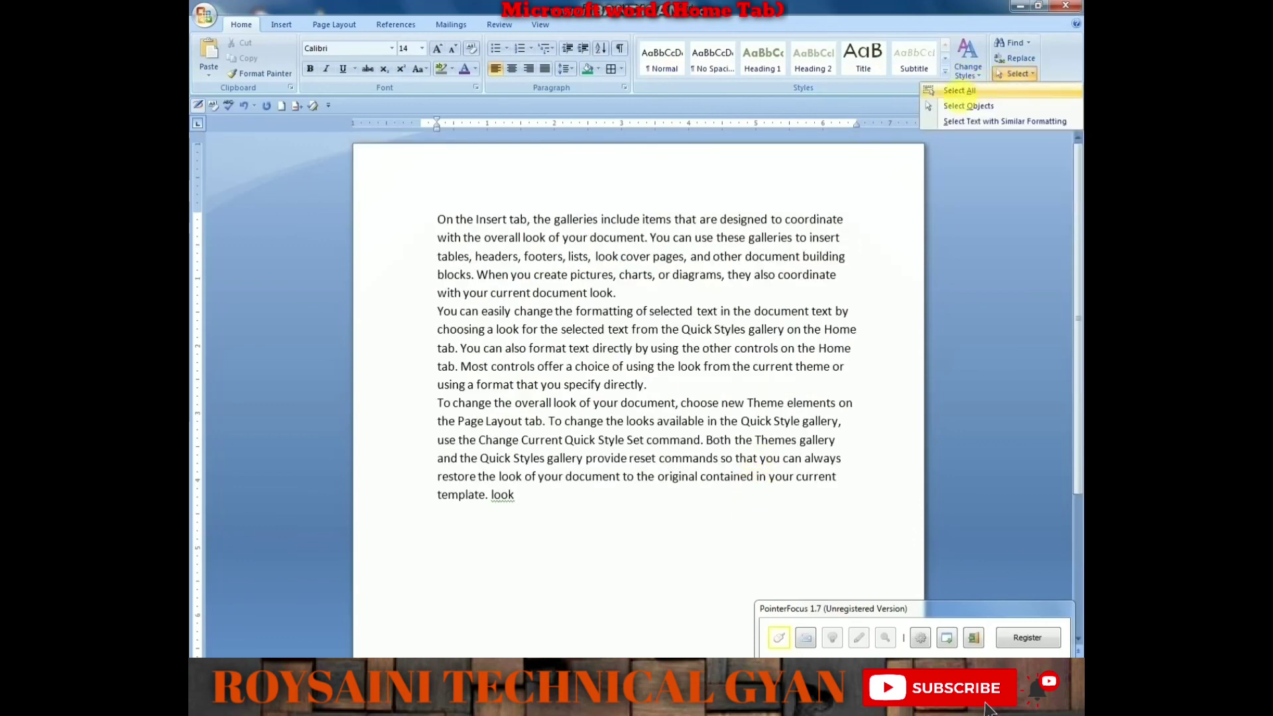
pyautogui.click(959, 90)
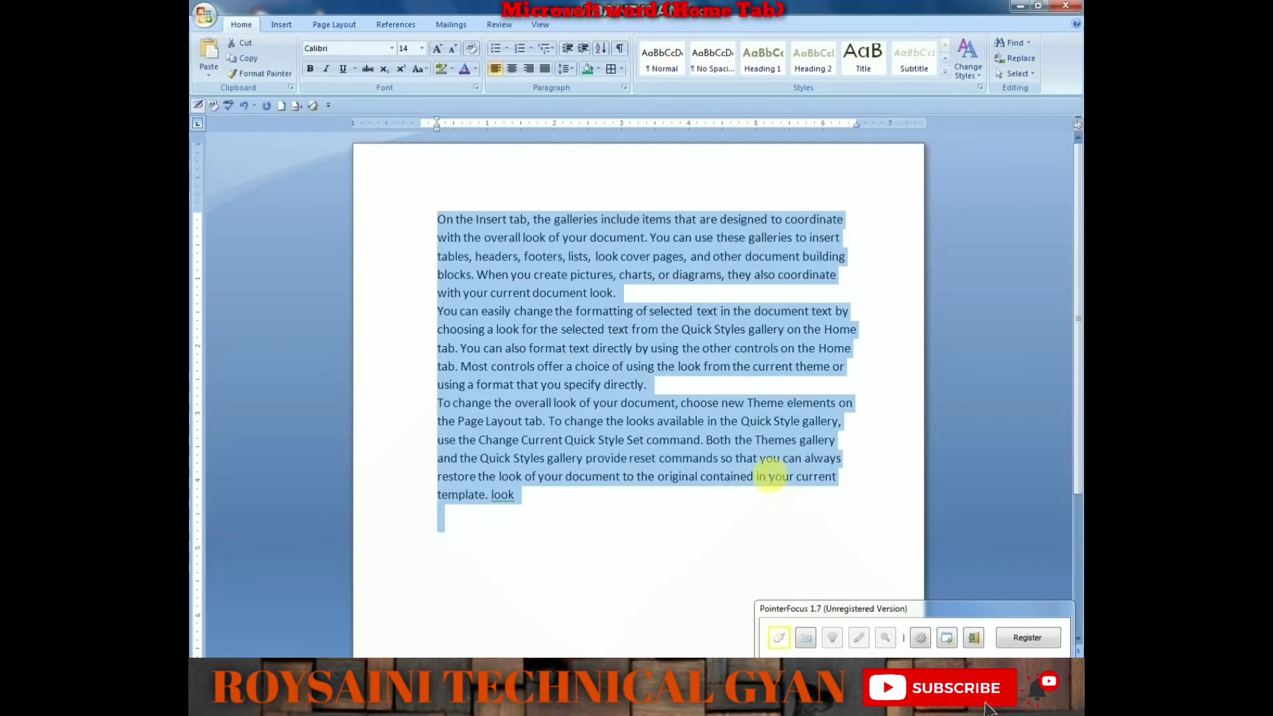
pyautogui.hotkey('ctrl', 'c')
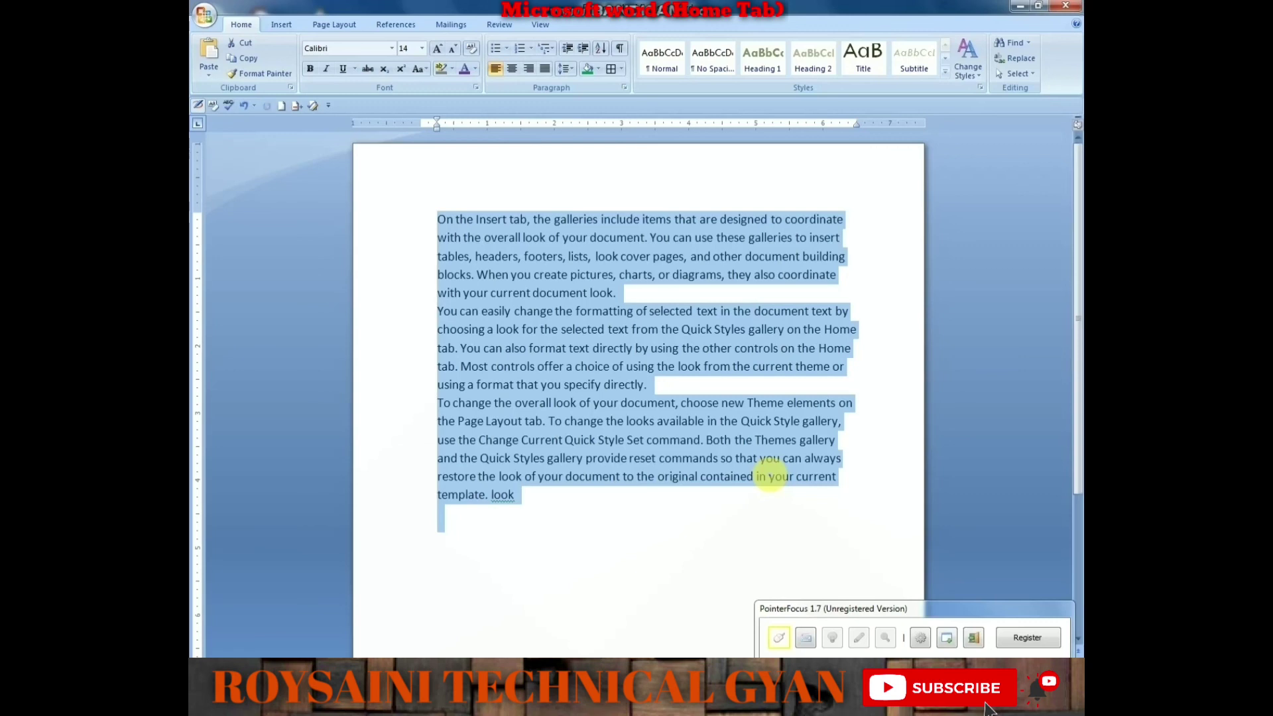